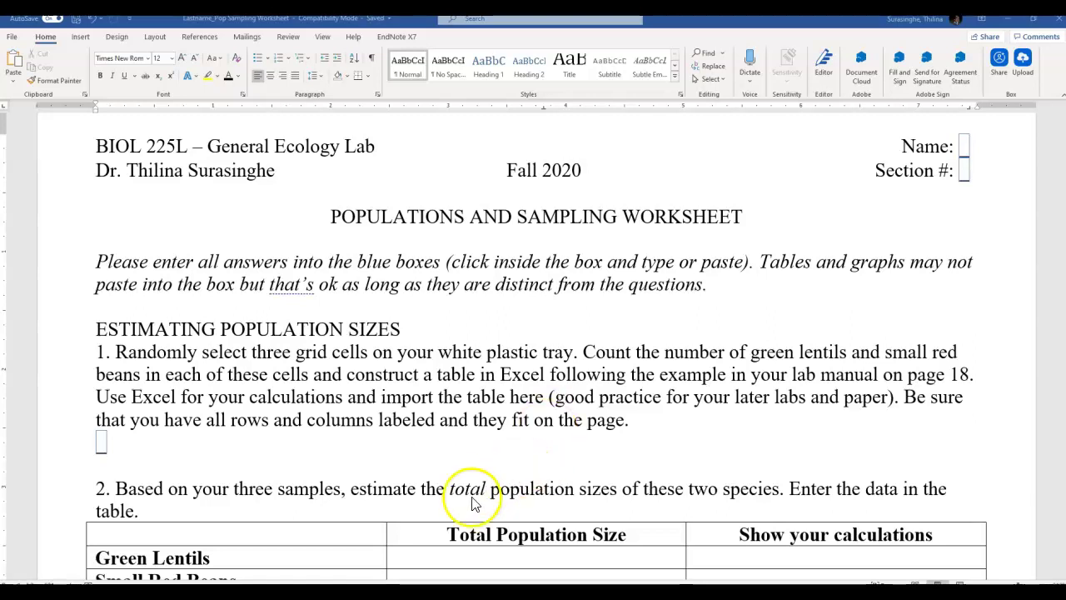
# - Switch to the introStat_F20 workbook in Excel
pyautogui.hotkey('alt', 'Tab')
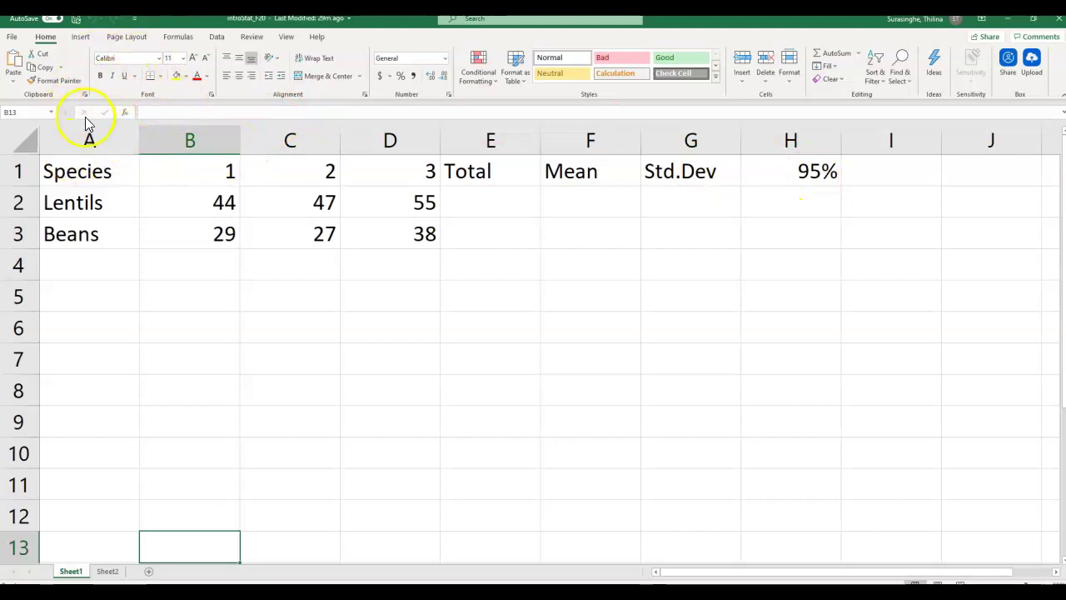
pyautogui.click(127, 113)
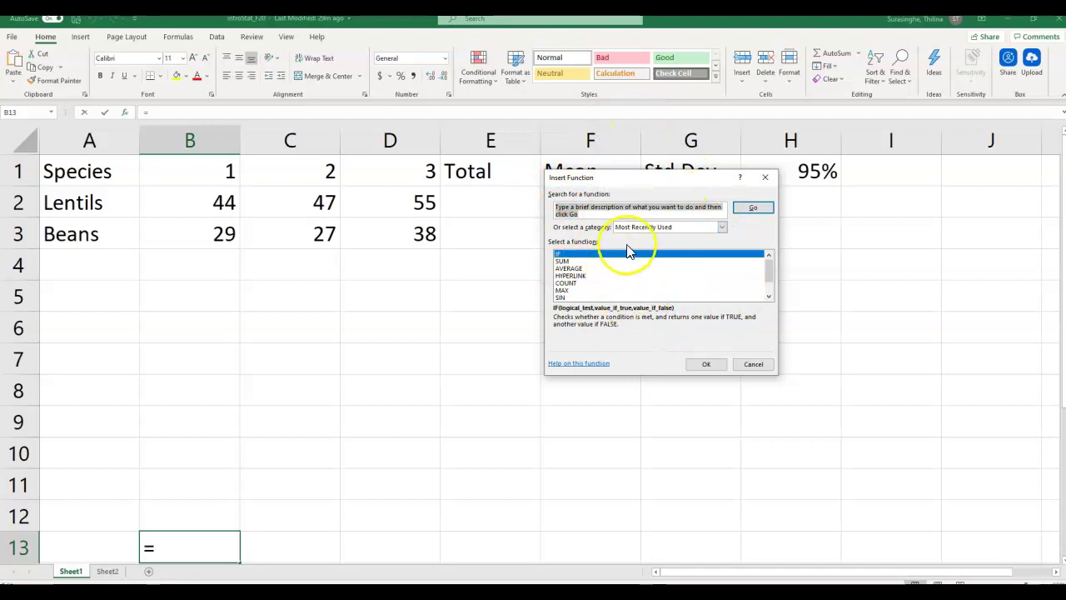
pyautogui.moveTo(611, 183); pyautogui.dragTo(695, 227)
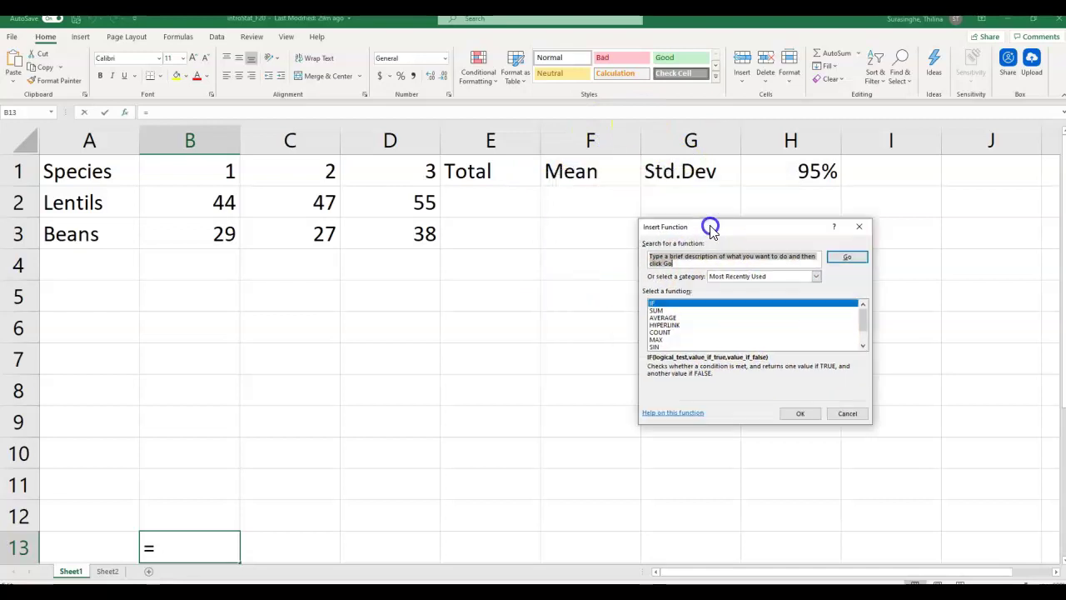
pyautogui.click(846, 414)
pyautogui.click(488, 209)
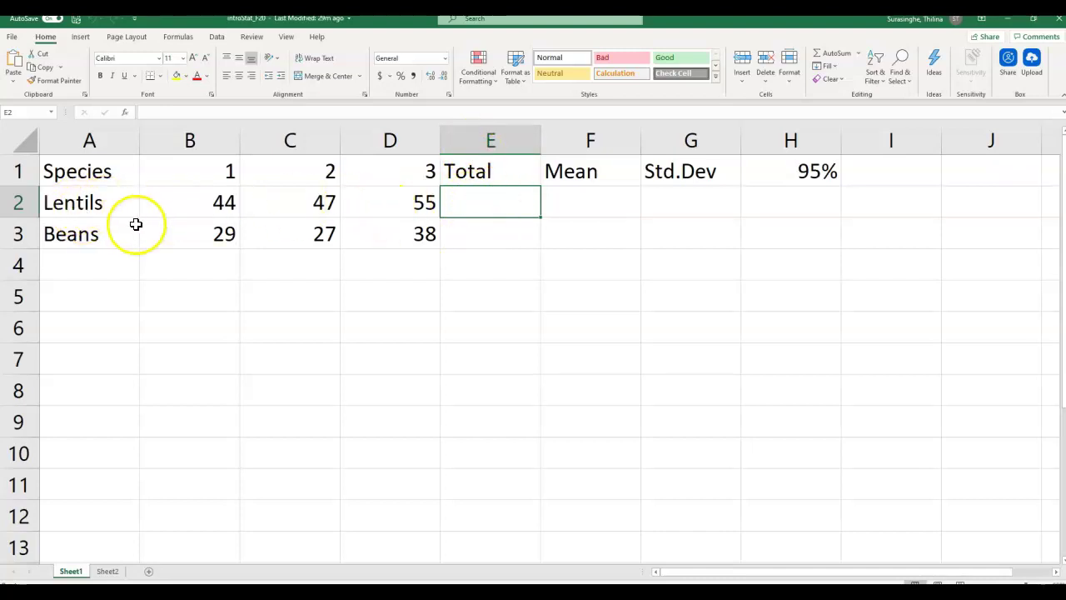
pyautogui.click(125, 112)
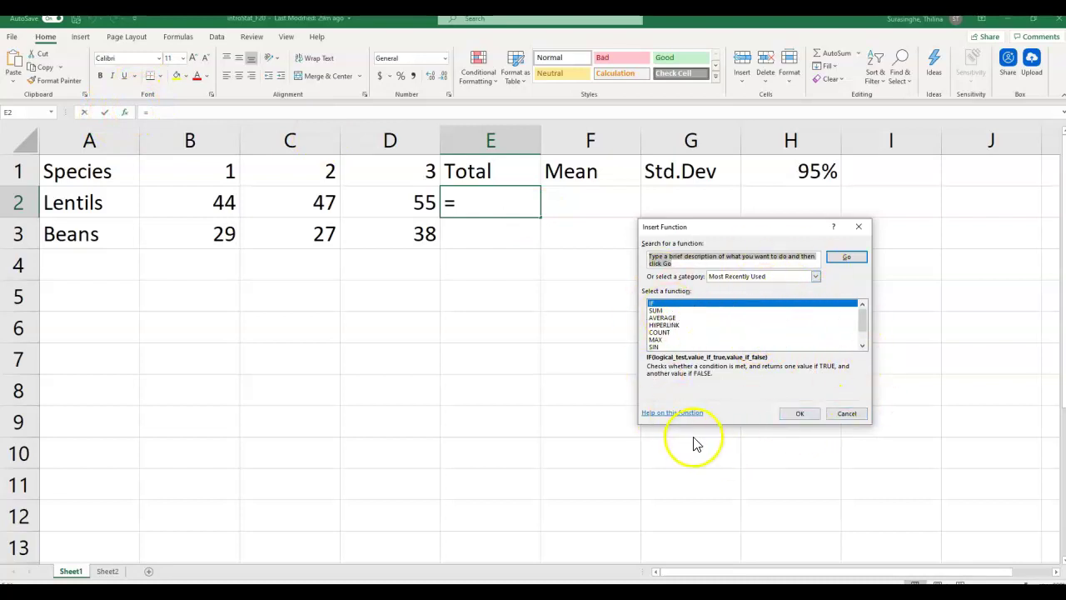
pyautogui.click(657, 311)
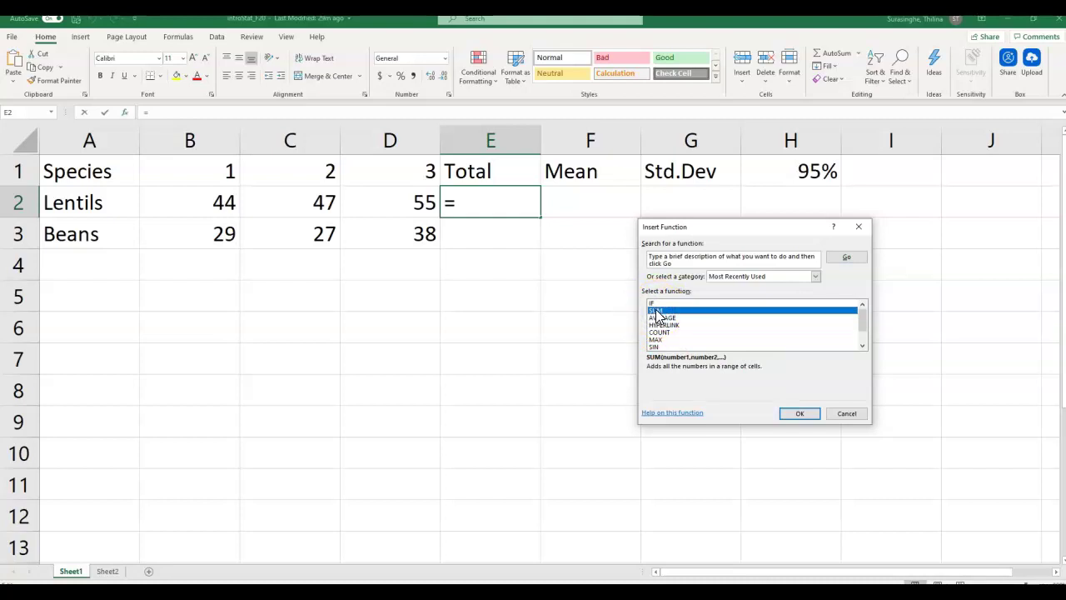
pyautogui.click(803, 416)
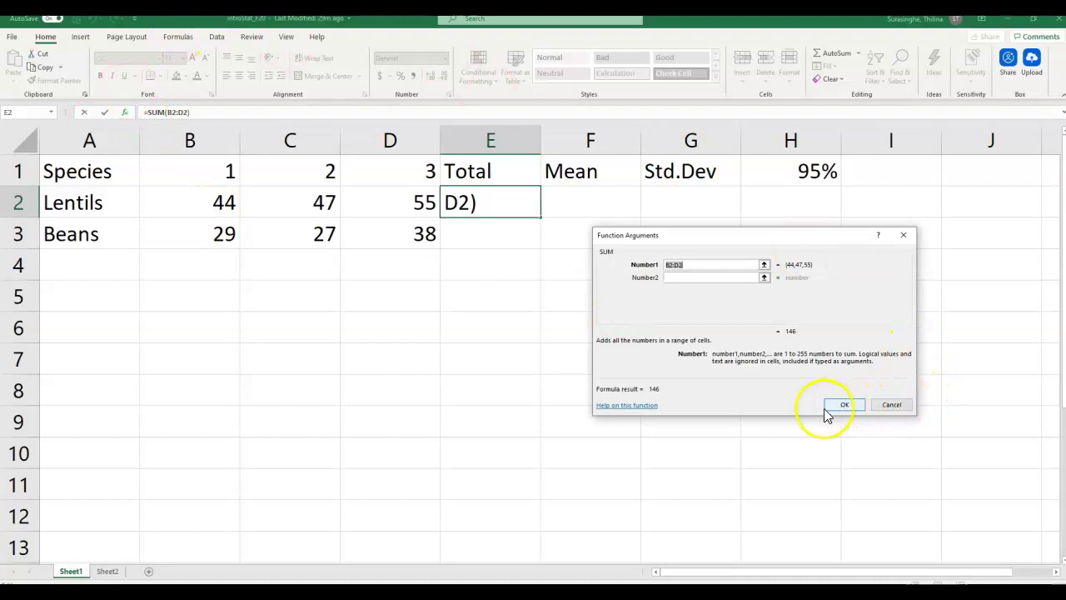
pyautogui.click(889, 408)
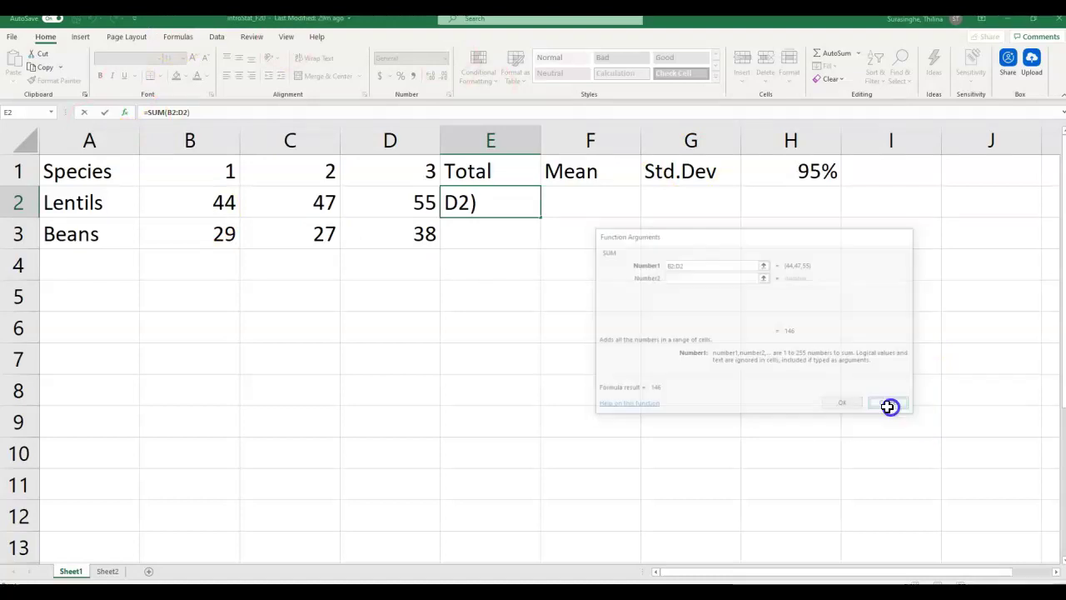
# - Calculate the lentils total in cell E2 with the formula =SUM(B2:D2)
pyautogui.click(150, 112)
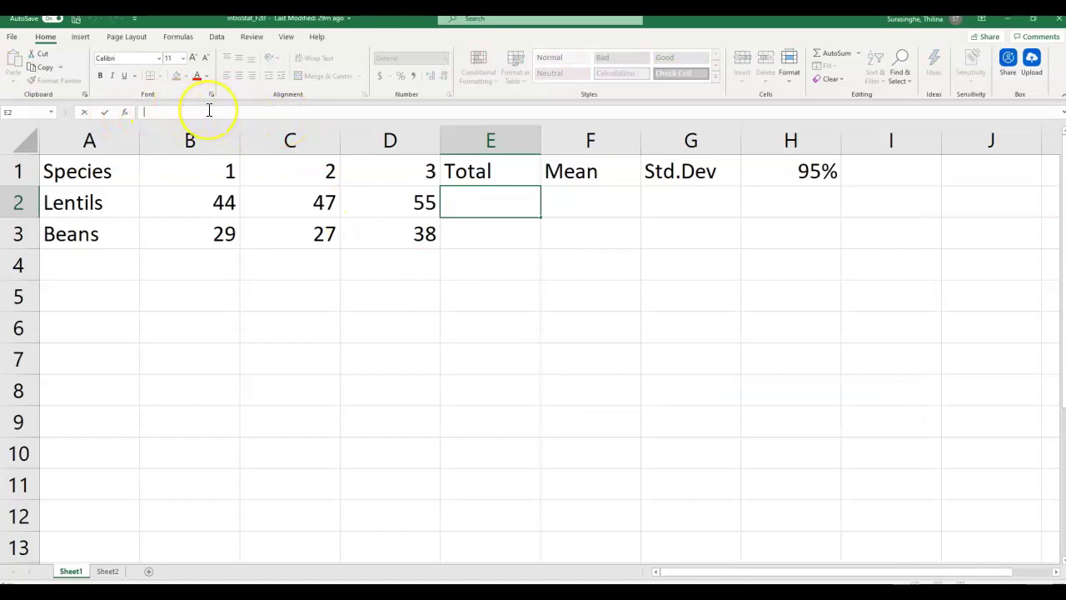
pyautogui.write('=s')
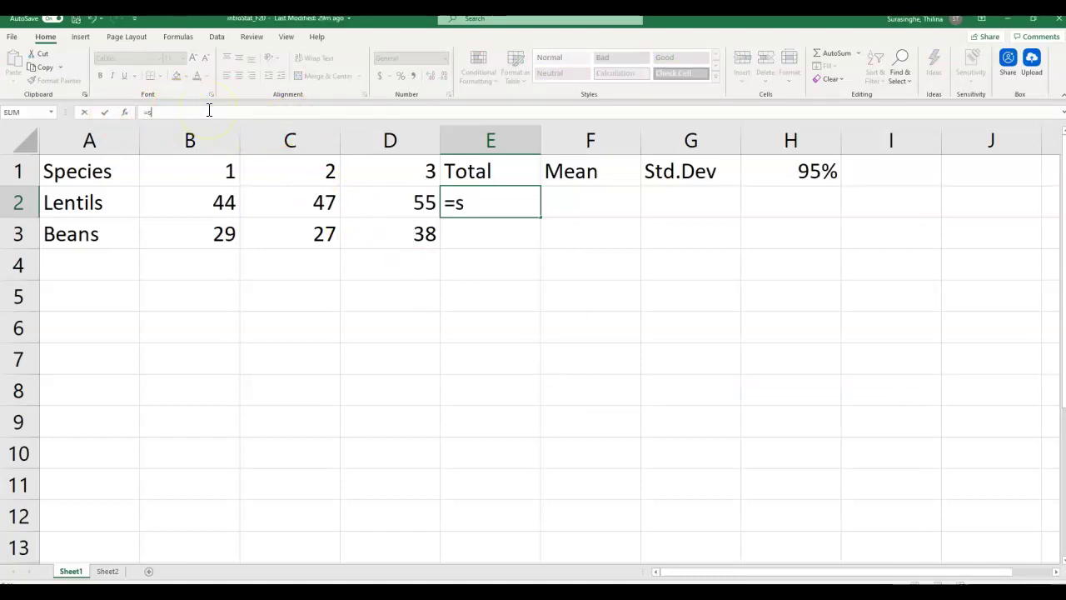
pyautogui.write('um')
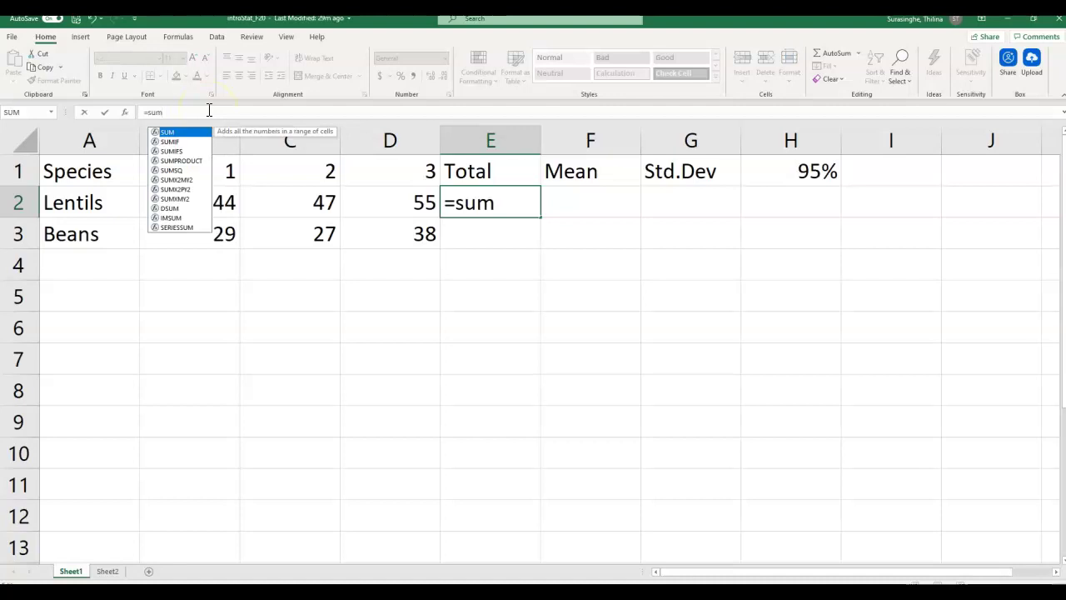
pyautogui.doubleClick(170, 138)
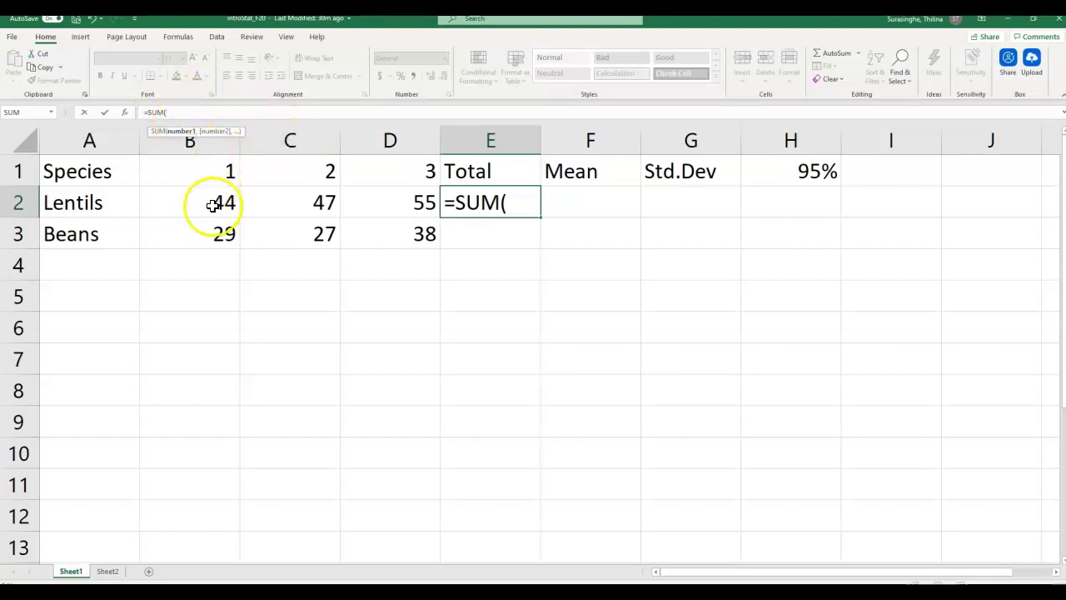
pyautogui.moveTo(205, 202); pyautogui.dragTo(378, 195)
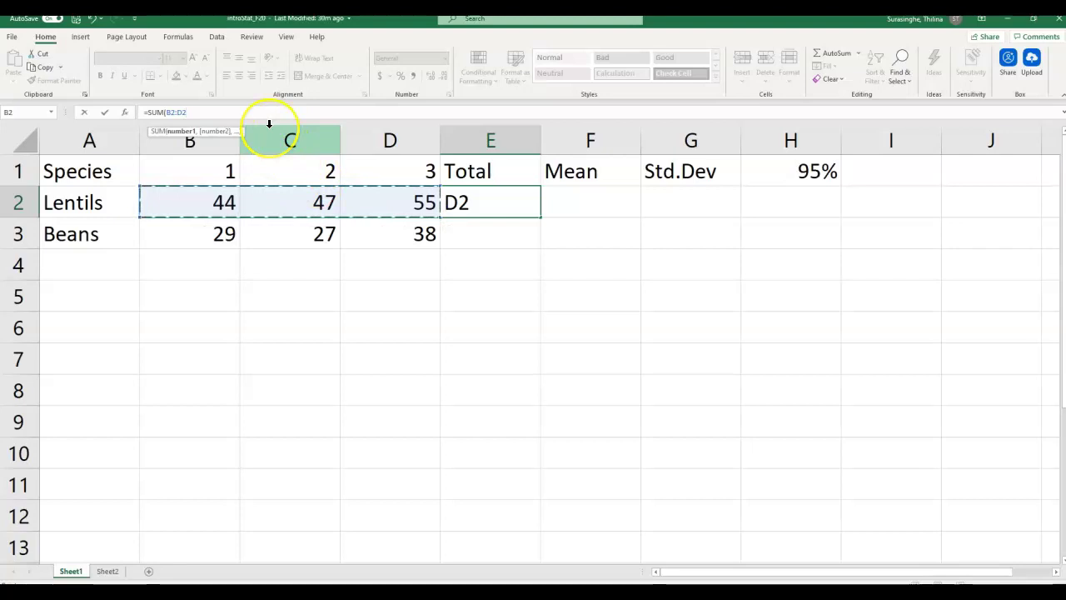
pyautogui.write(')')
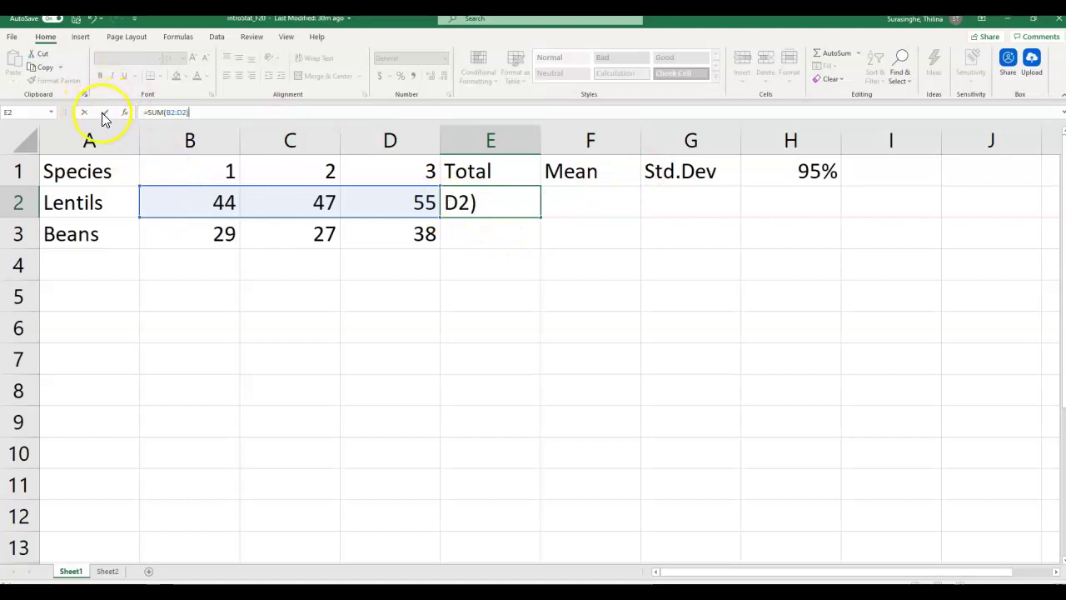
pyautogui.click(105, 112)
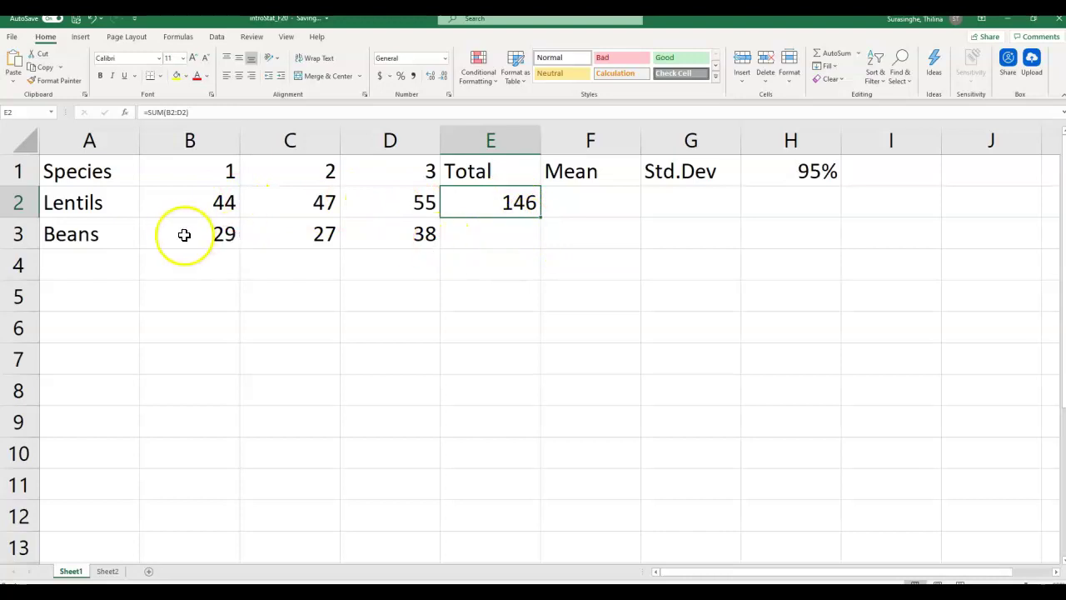
# - Try filling the lentils total formula from E2 down to E3, and clear the filled beans cell
pyautogui.click(468, 237)
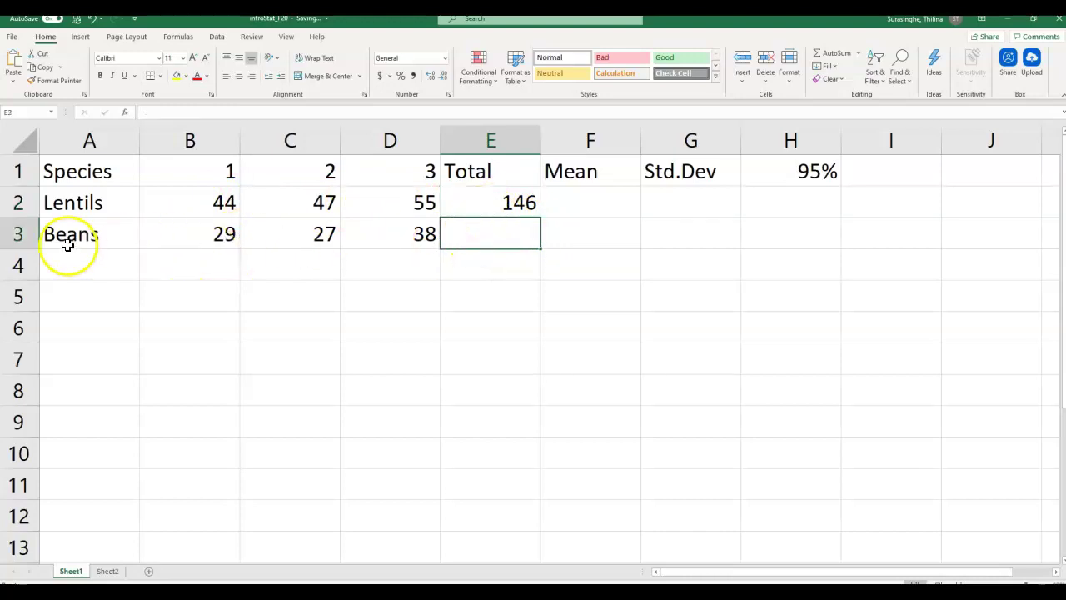
pyautogui.click(503, 202)
pyautogui.moveTo(542, 217); pyautogui.dragTo(541, 246)
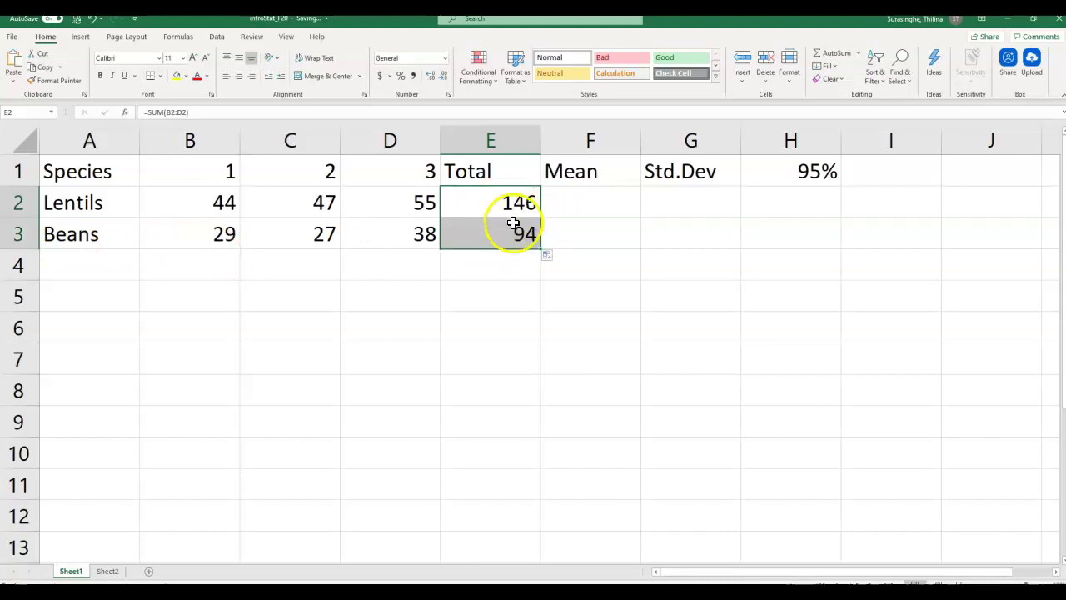
pyautogui.hotkey('ctrl', 'z')
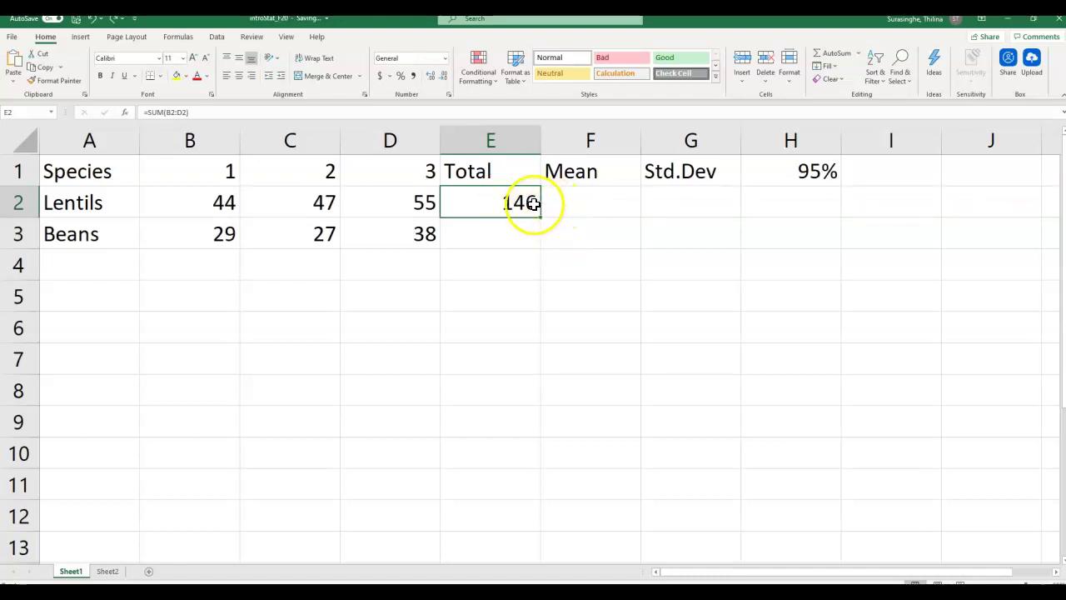
pyautogui.moveTo(542, 218); pyautogui.dragTo(542, 247)
pyautogui.click(523, 233)
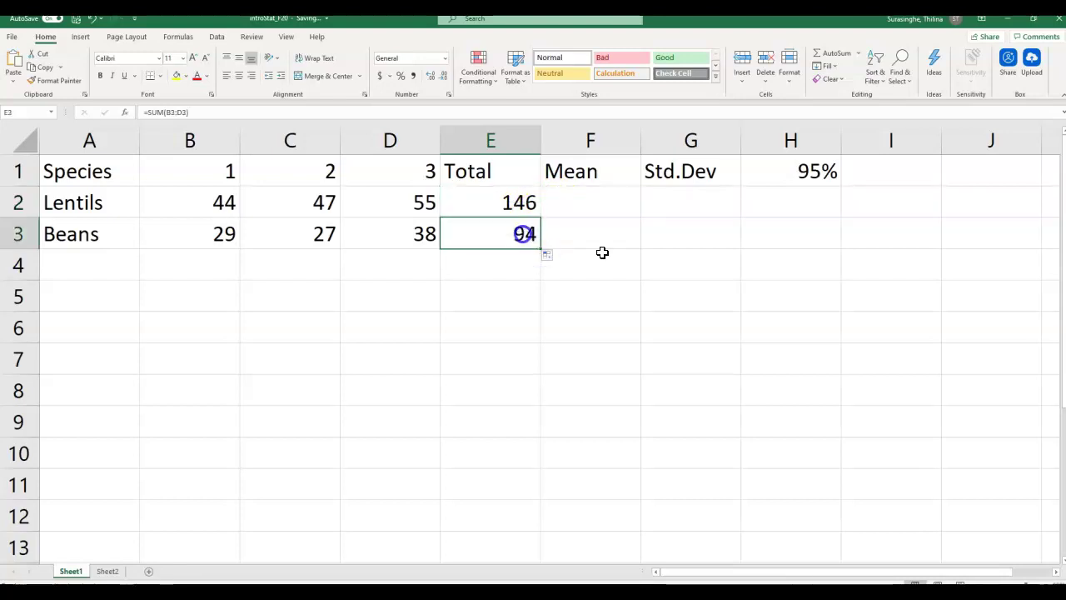
pyautogui.press('Delete')
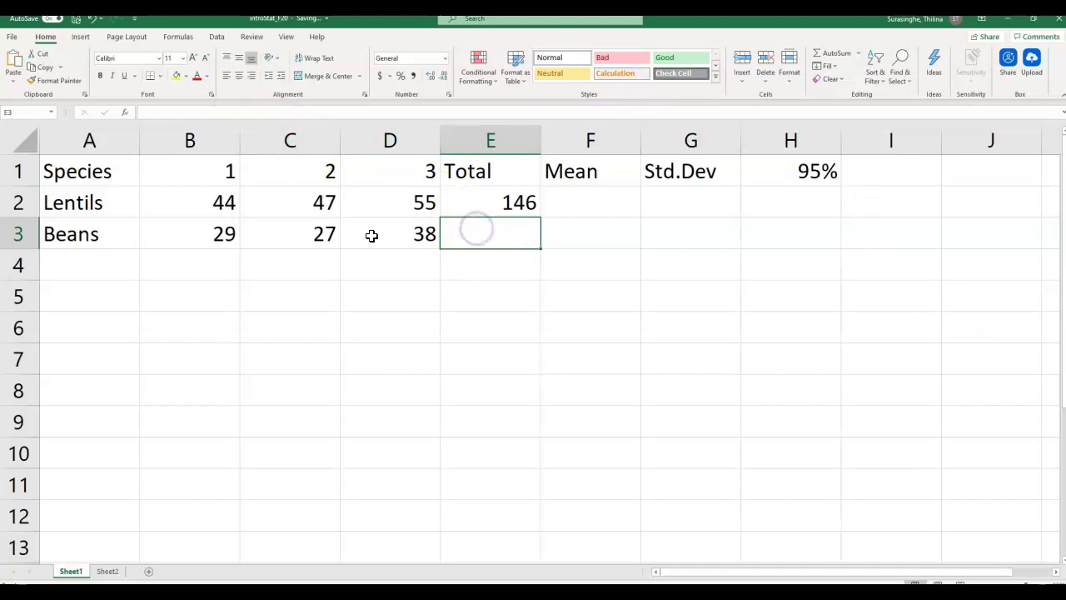
# - Calculate the beans total in cell E3 with the formula =SUM(B3:D3)
pyautogui.click(157, 111)
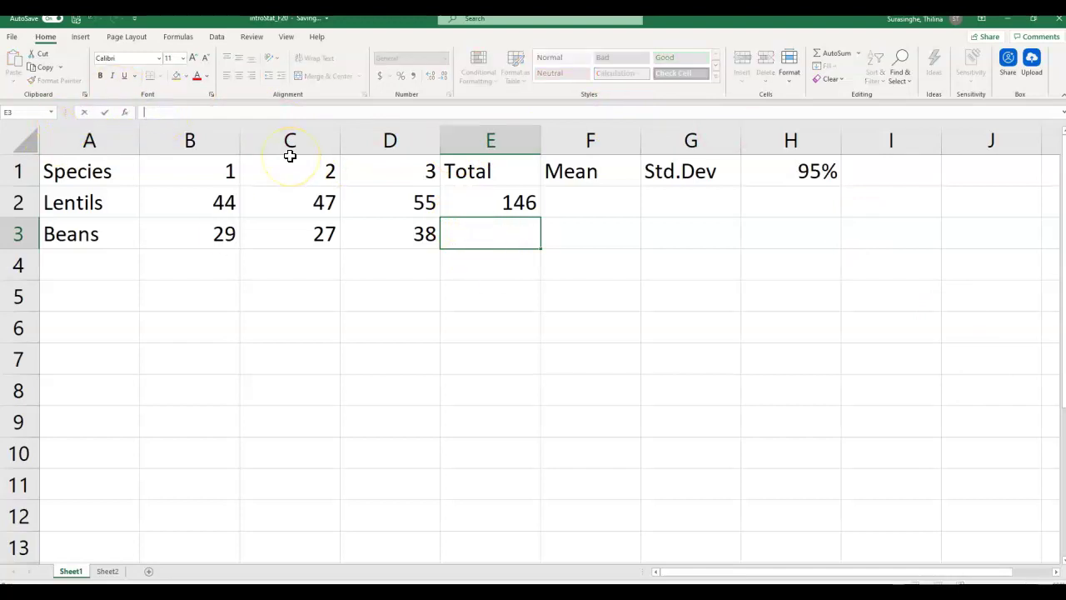
pyautogui.write('=sum')
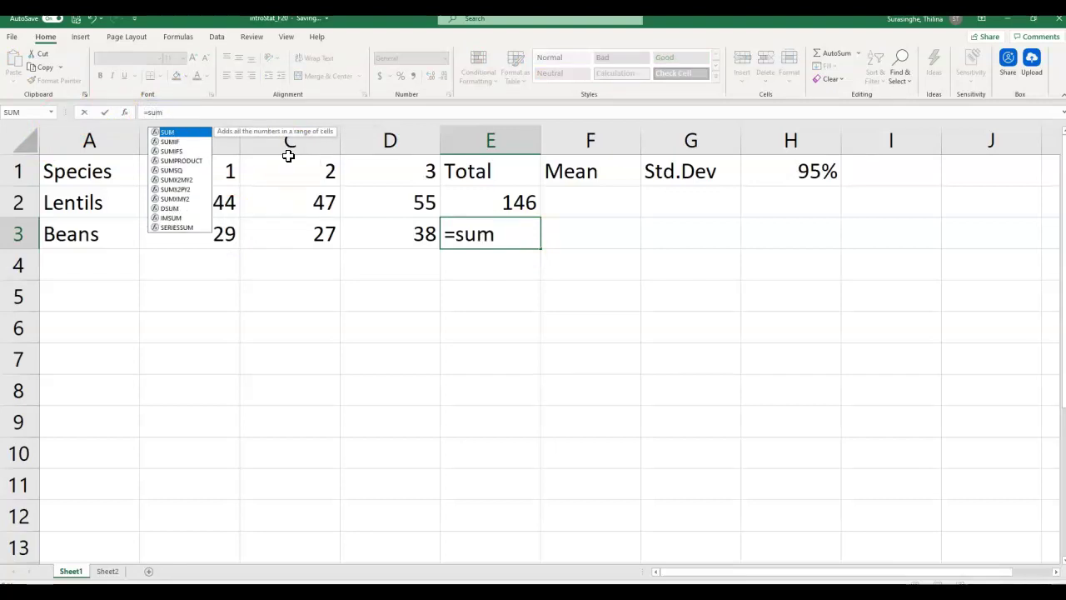
pyautogui.doubleClick(168, 132)
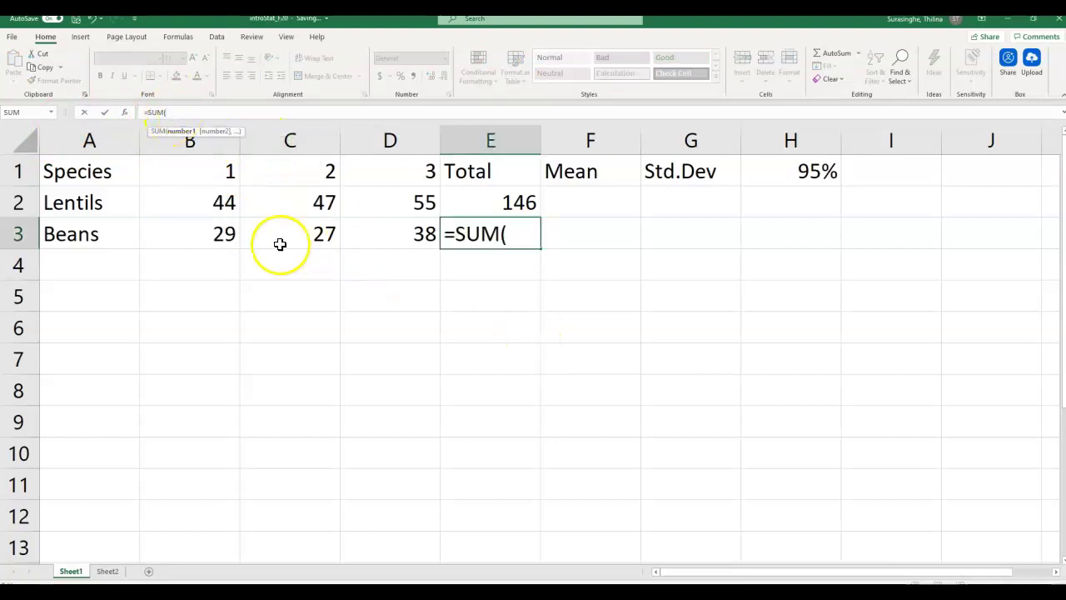
pyautogui.moveTo(200, 236); pyautogui.dragTo(310, 234)
pyautogui.moveTo(356, 228); pyautogui.dragTo(357, 228)
pyautogui.write(')')
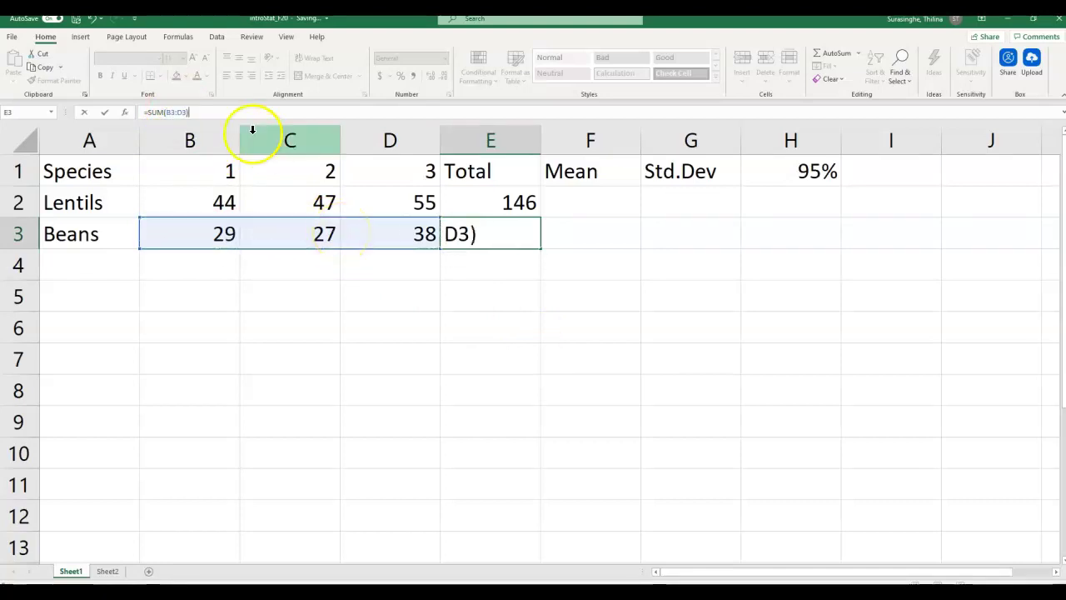
pyautogui.click(106, 112)
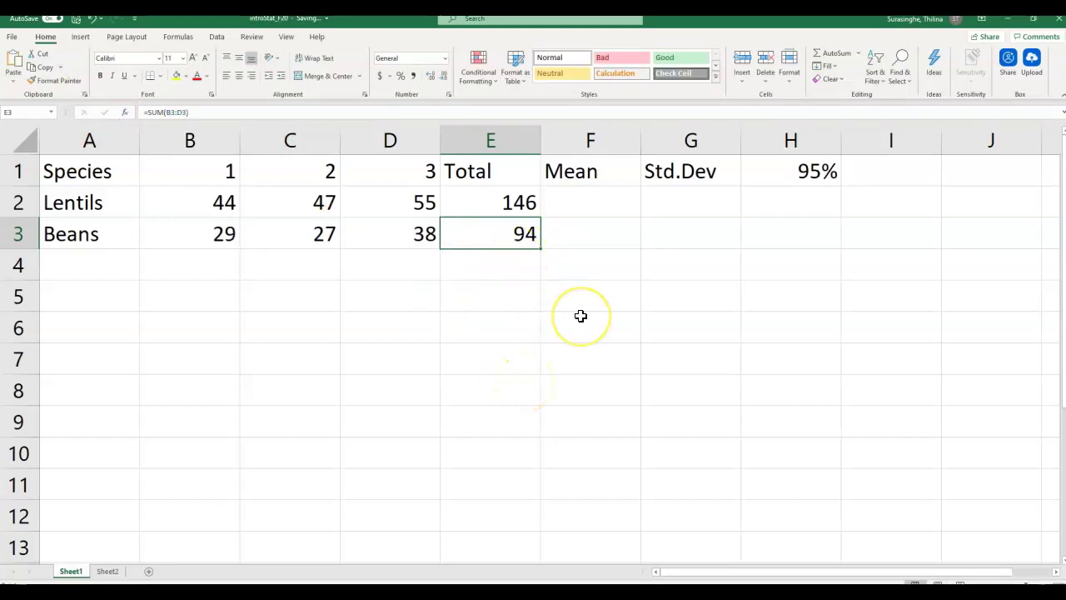
# - Calculate the lentils mean in cell F2 with the formula =AVERAGE(B2:D2)
pyautogui.click(609, 202)
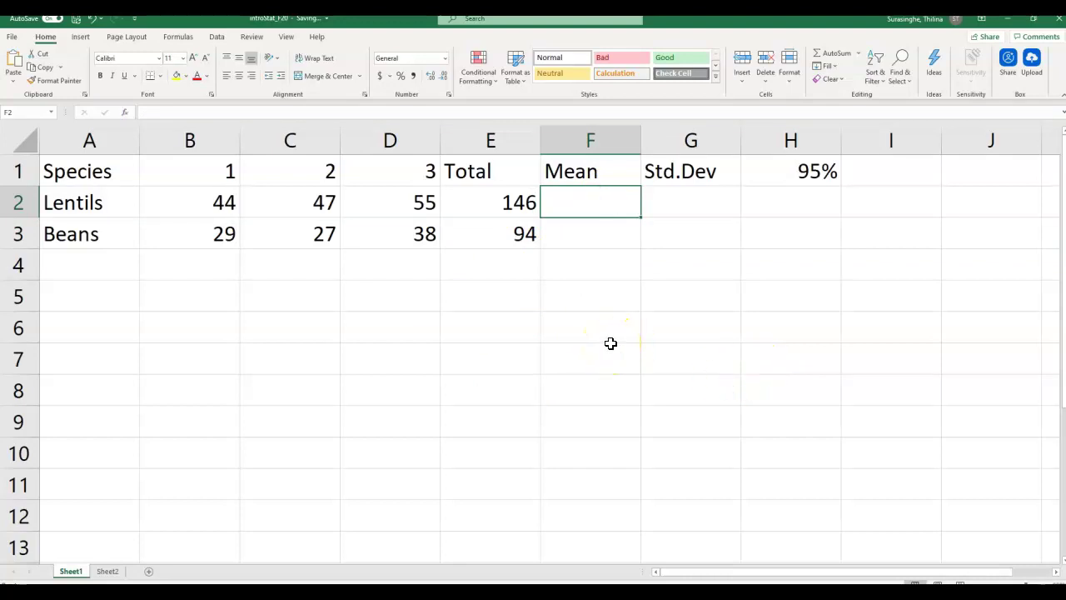
pyautogui.click(125, 111)
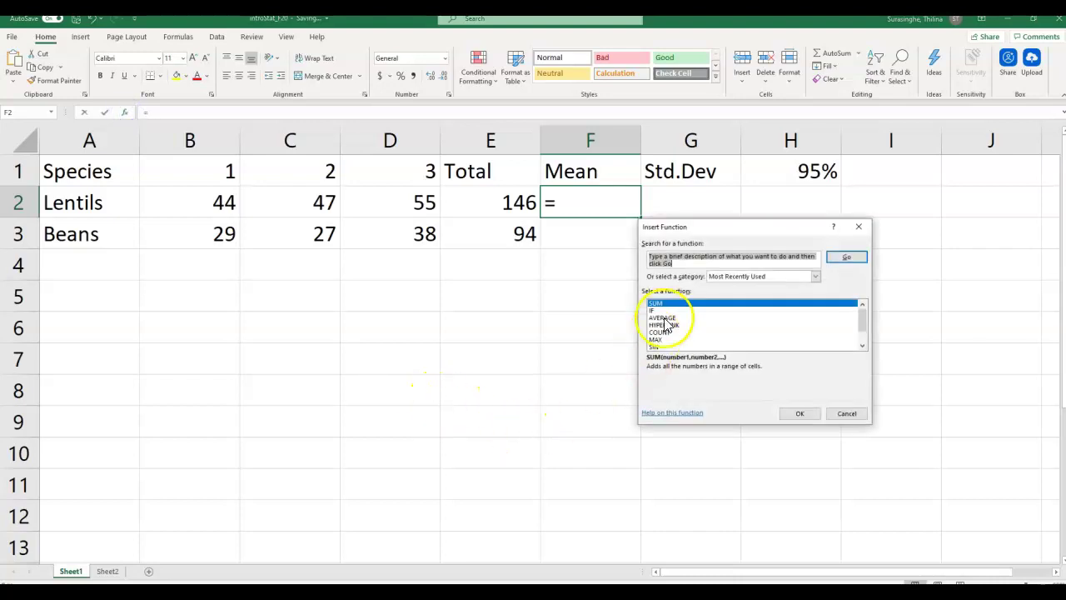
pyautogui.click(858, 228)
pyautogui.click(152, 110)
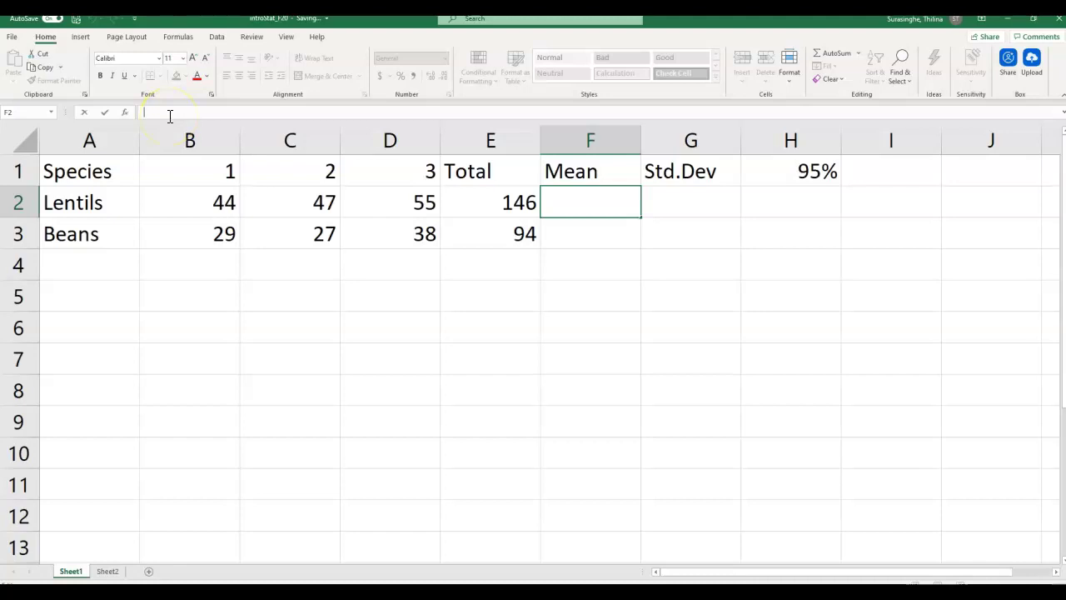
pyautogui.write('=')
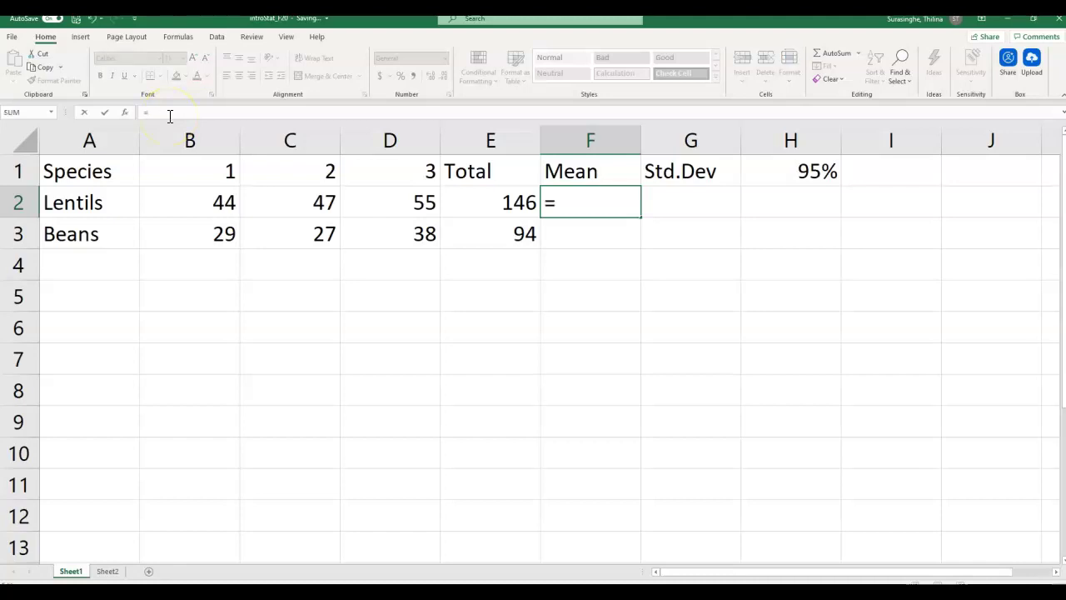
pyautogui.write('av')
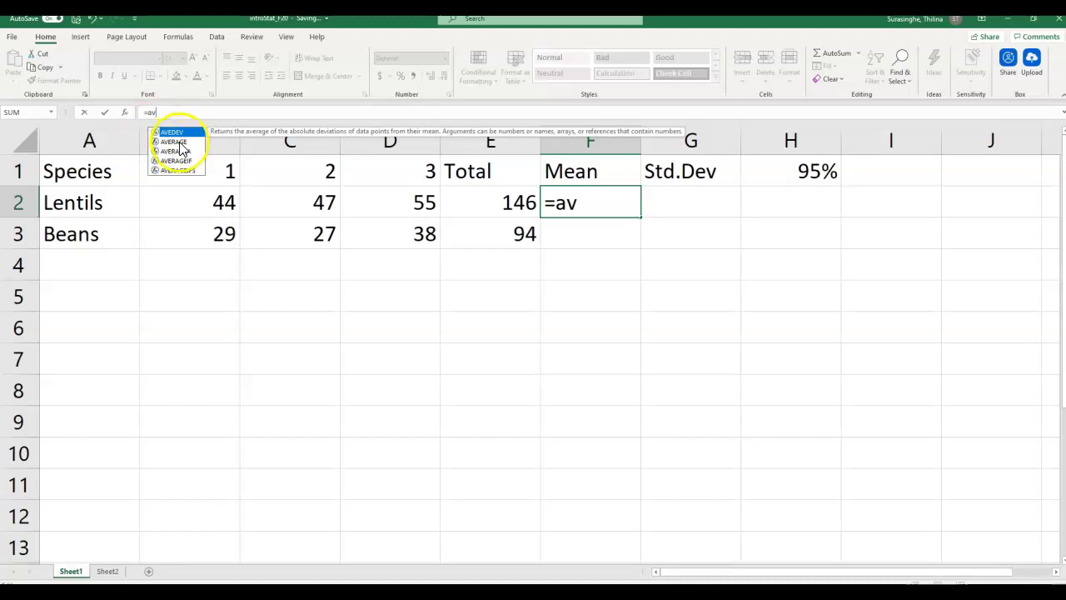
pyautogui.click(179, 142)
pyautogui.doubleClick(179, 143)
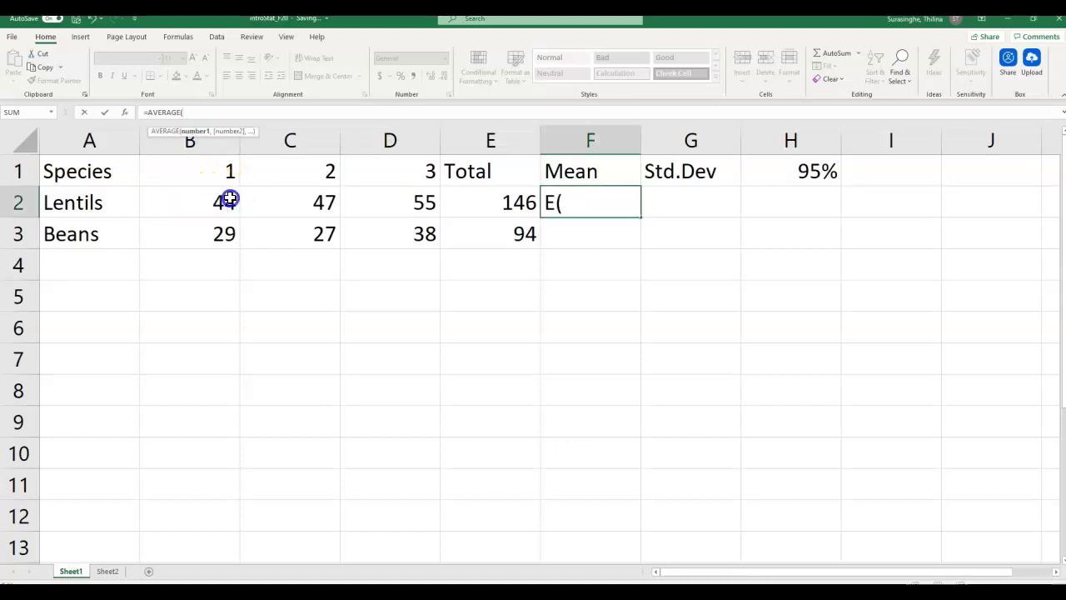
pyautogui.moveTo(201, 196); pyautogui.dragTo(259, 197)
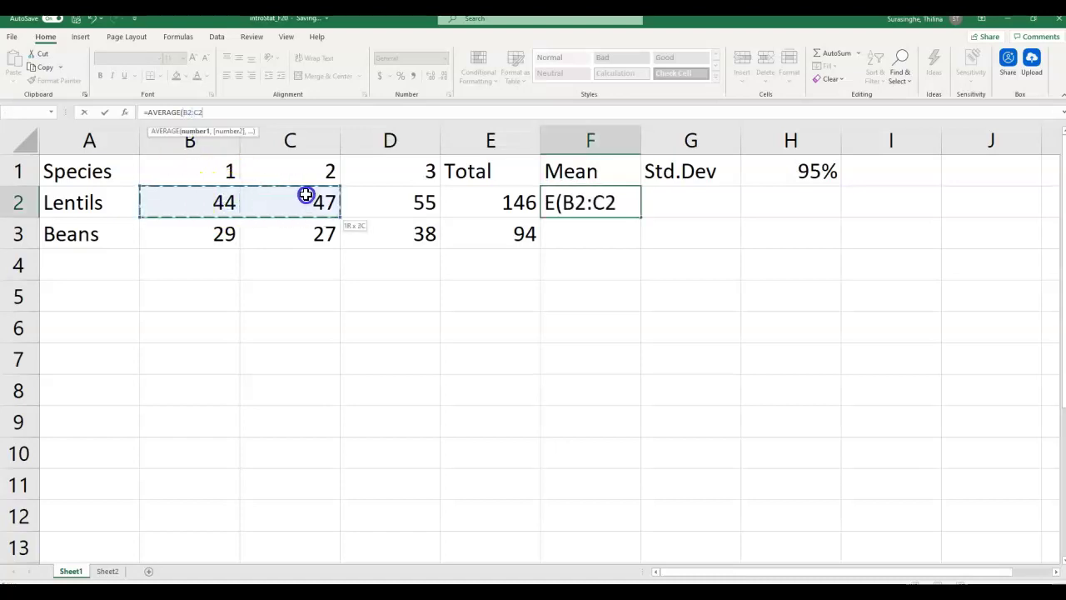
pyautogui.moveTo(359, 196); pyautogui.dragTo(378, 194)
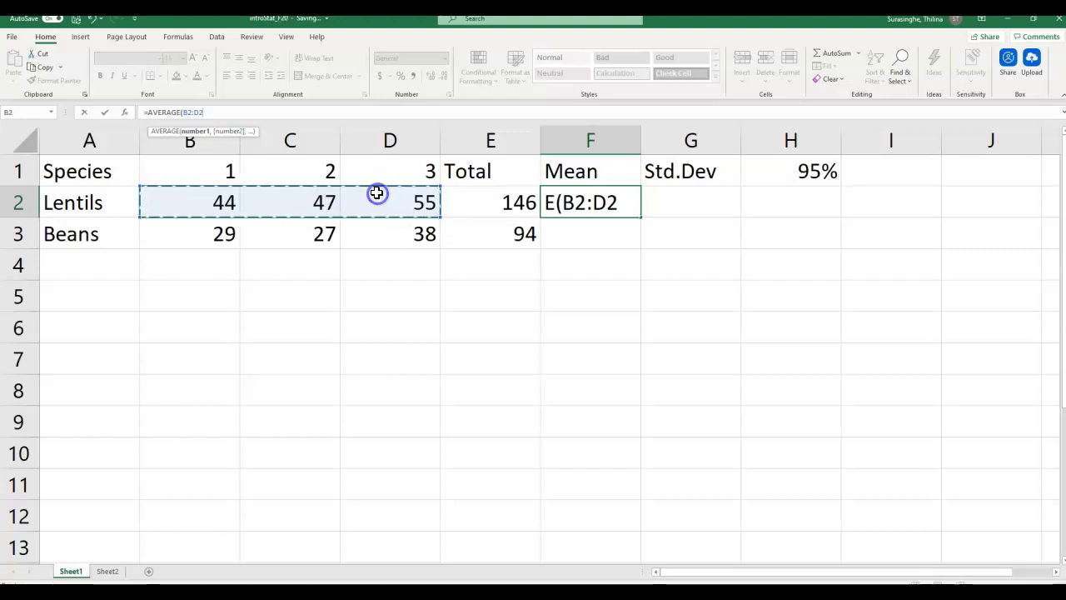
pyautogui.write(')')
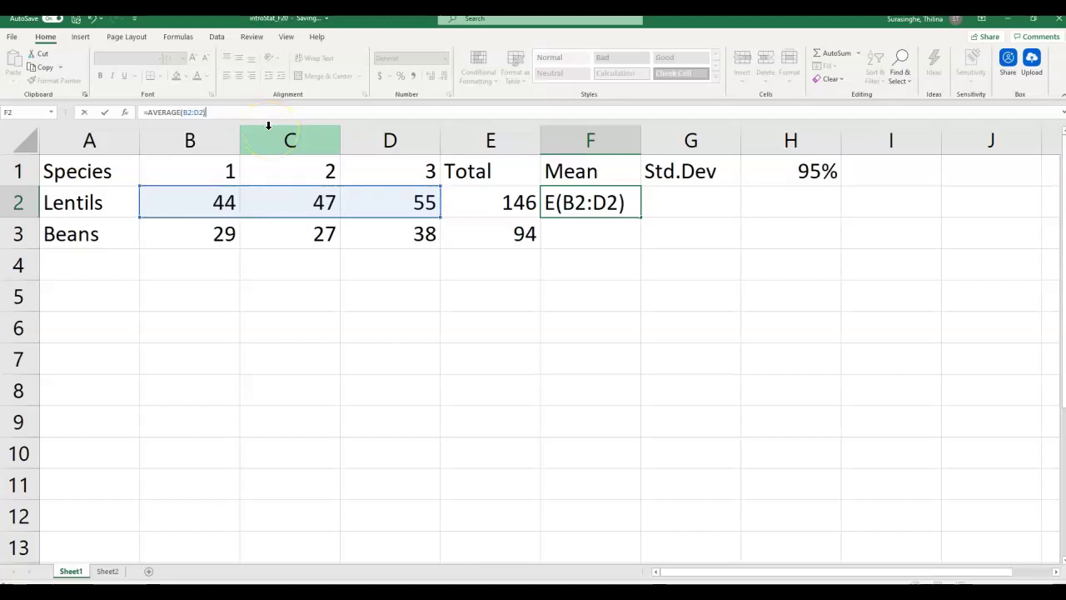
pyautogui.press('Return')
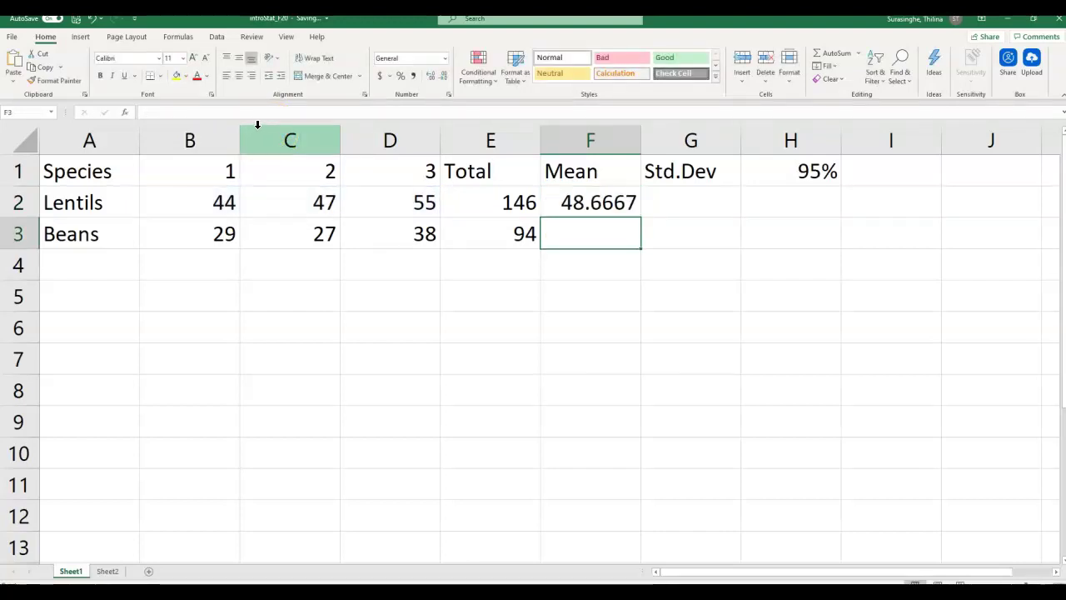
# - Calculate the beans mean in cell F3 with the formula =AVERAGE(B3:D3)
pyautogui.click(578, 204)
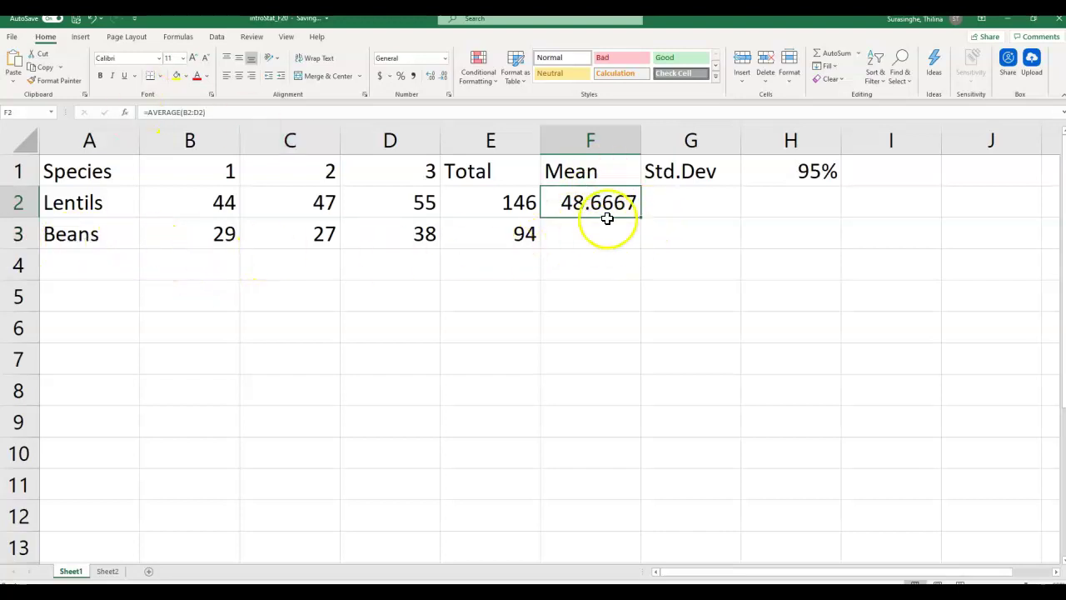
pyautogui.click(578, 234)
pyautogui.click(213, 112)
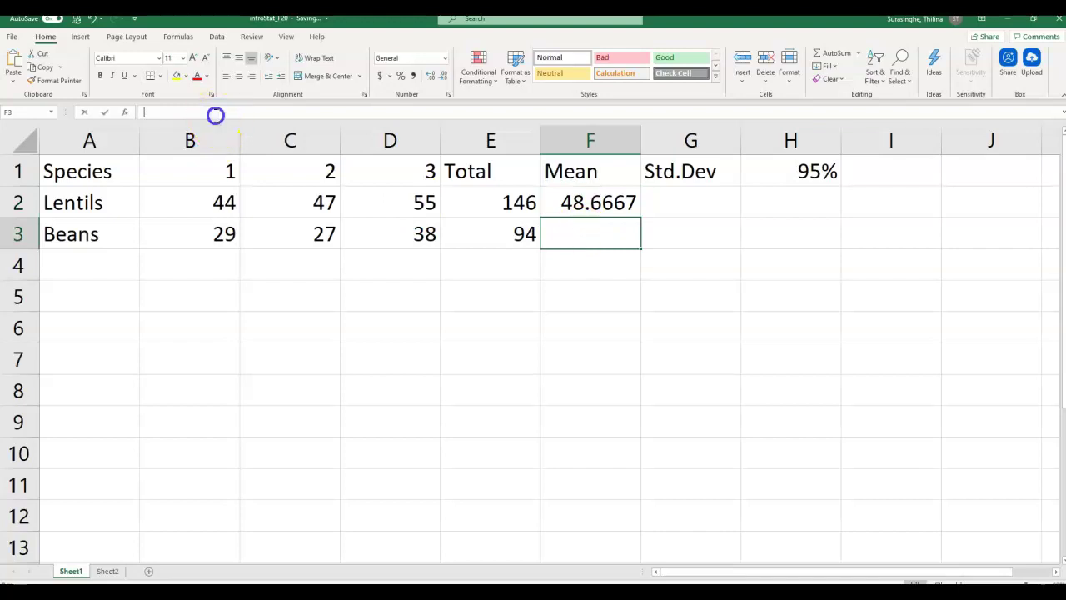
pyautogui.write('=')
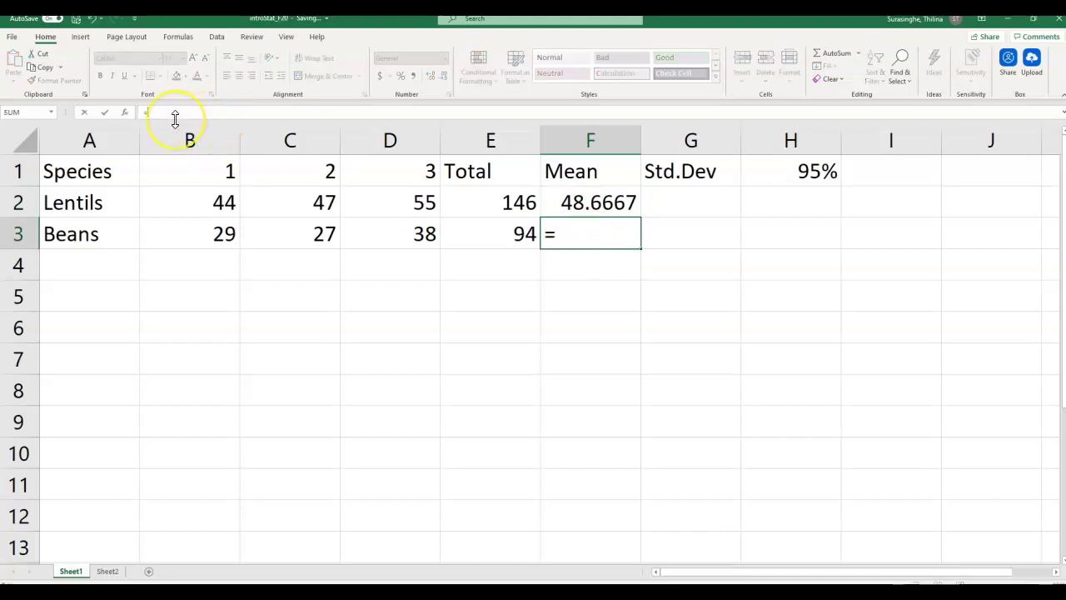
pyautogui.write('av')
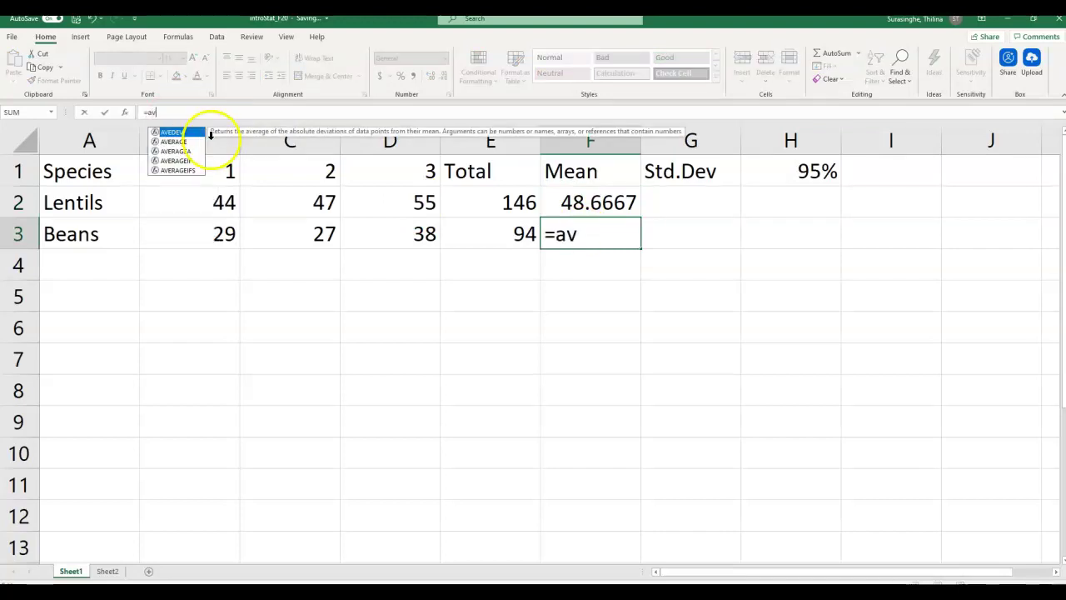
pyautogui.doubleClick(176, 141)
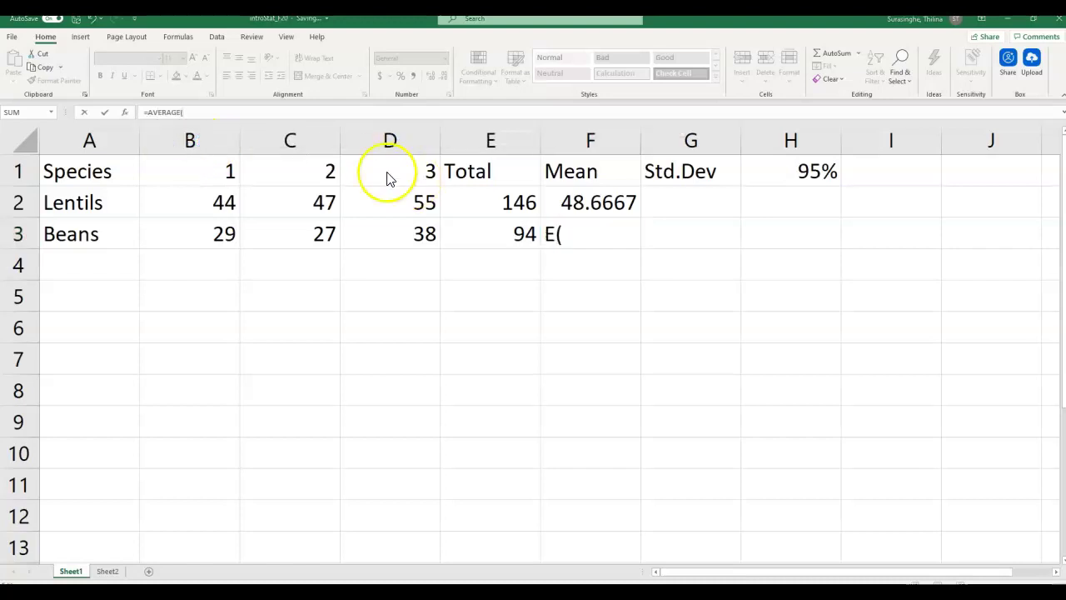
pyautogui.moveTo(225, 236); pyautogui.dragTo(375, 232)
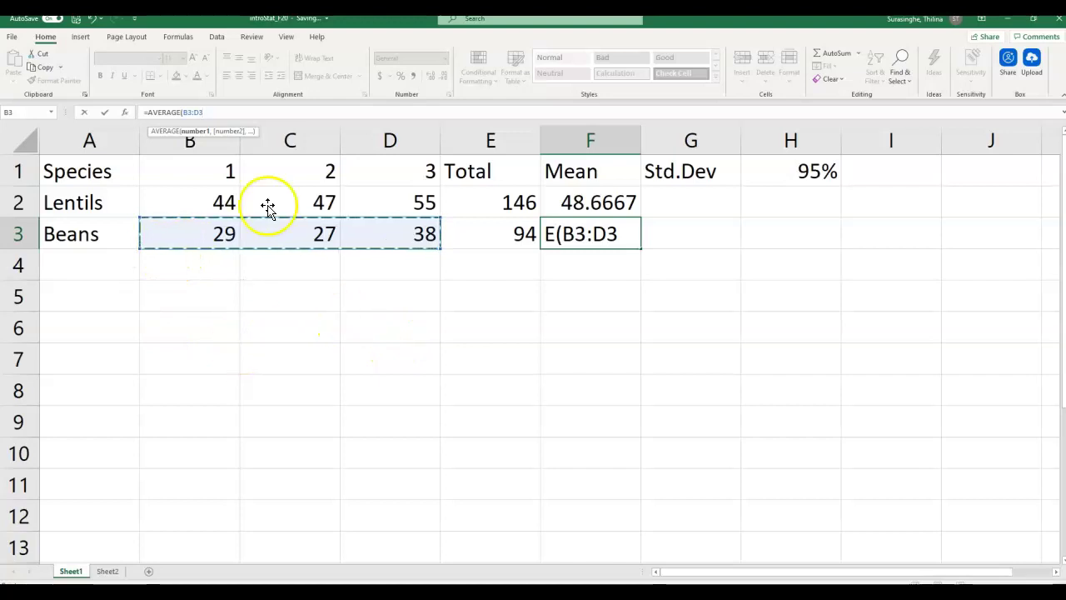
pyautogui.write(')')
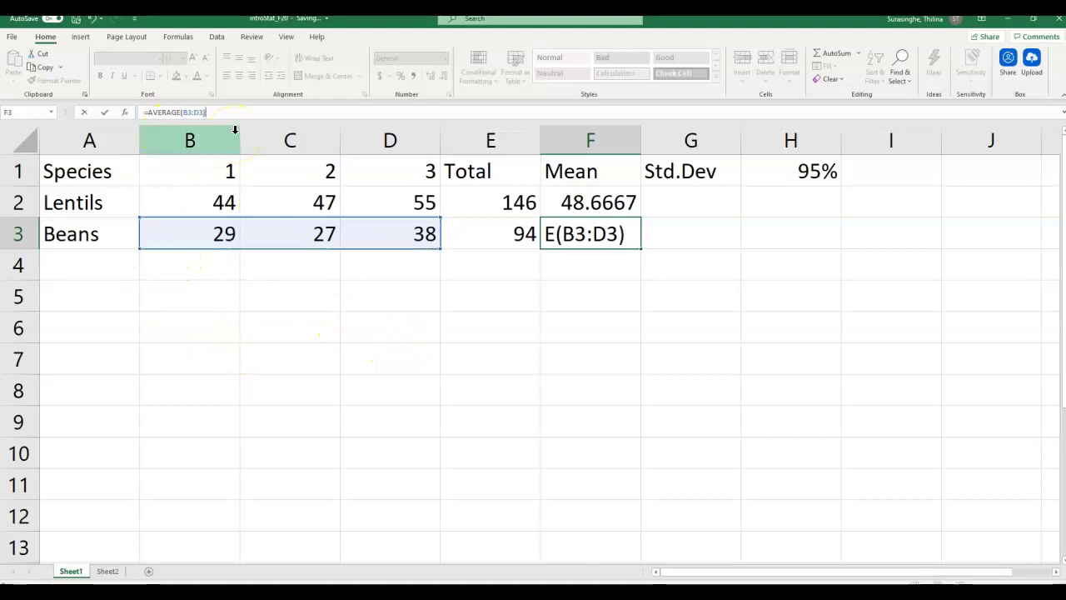
pyautogui.click(107, 110)
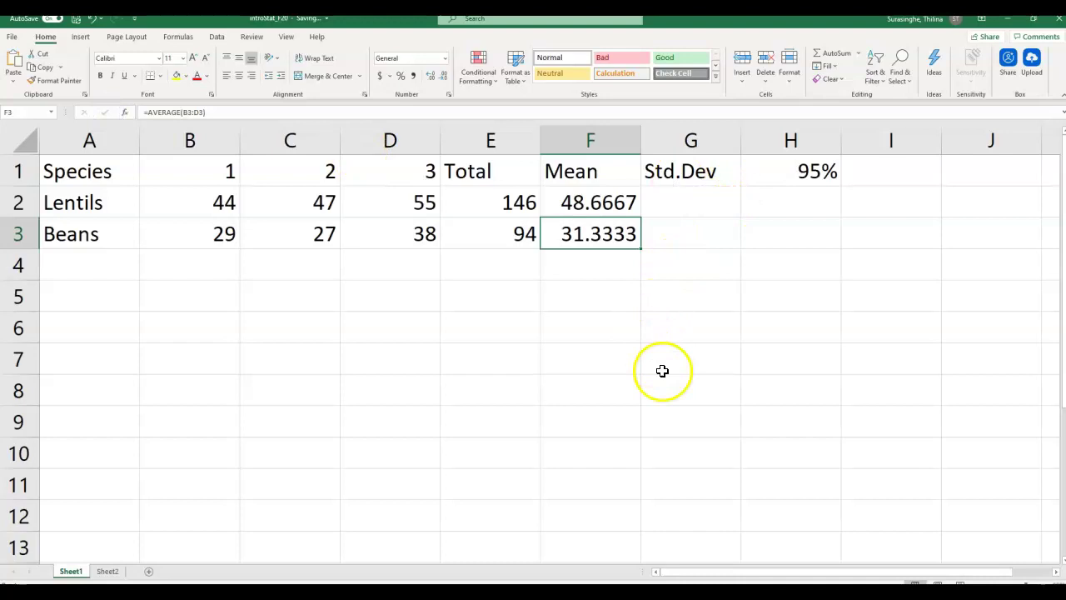
# - Calculate the lentils standard deviation in cell G2 with the formula =STDEV(B2:D2)
pyautogui.click(662, 203)
pyautogui.click(190, 111)
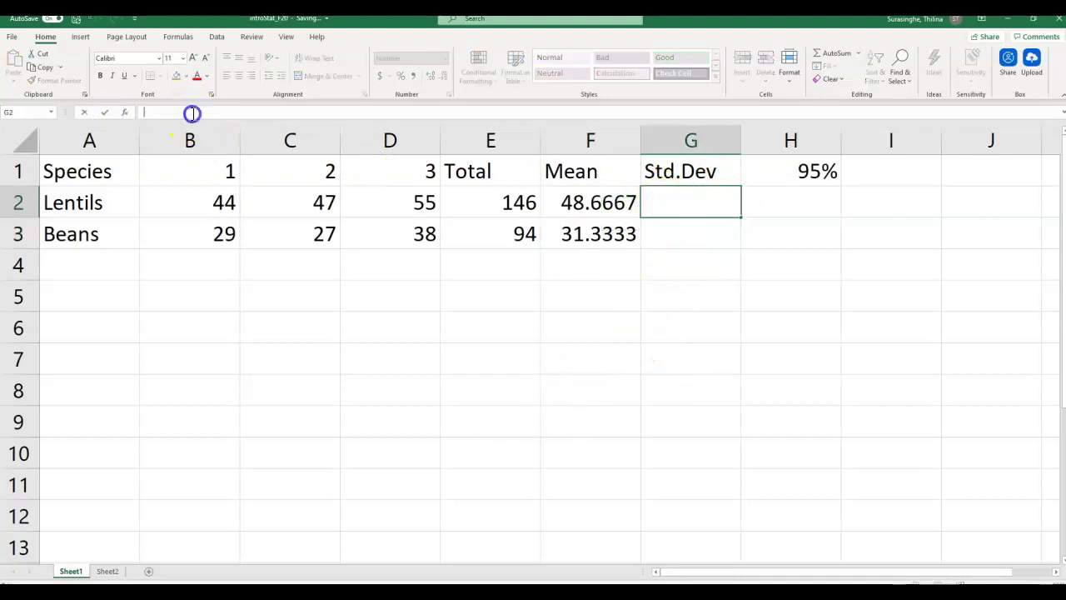
pyautogui.write('=')
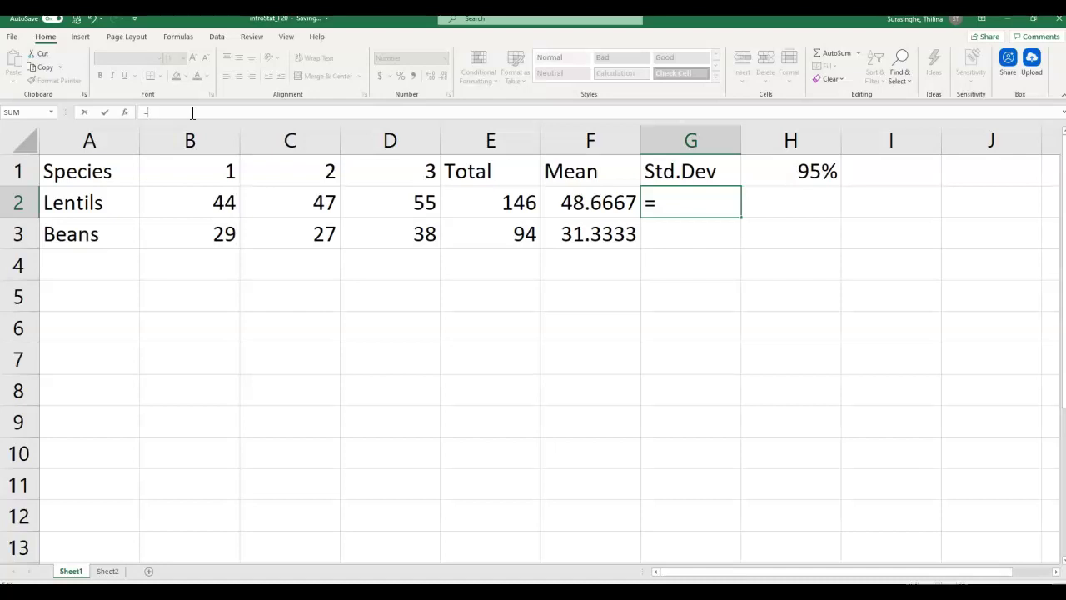
pyautogui.write('st')
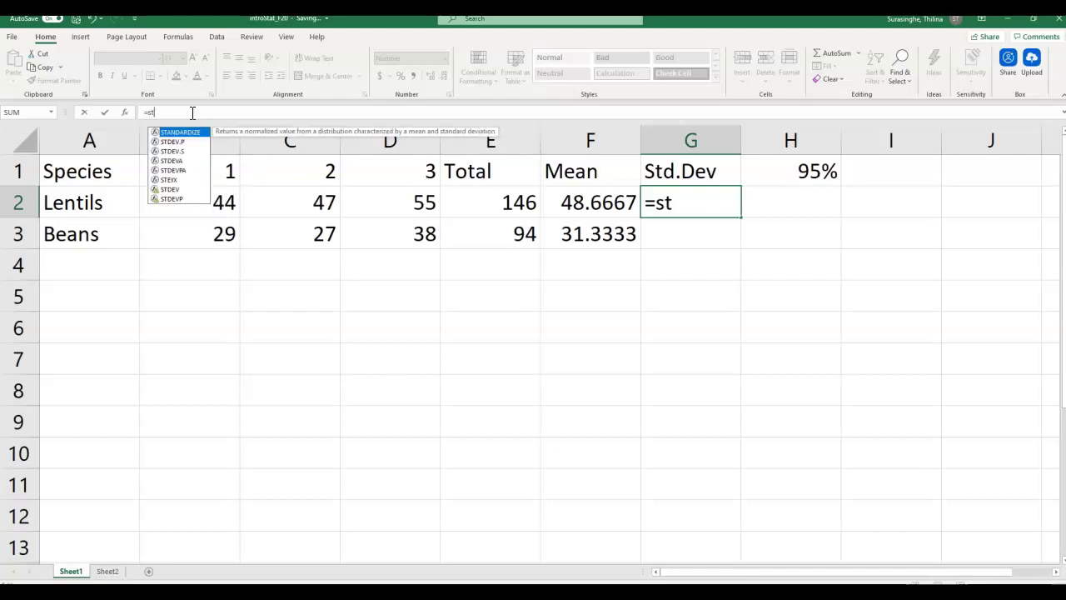
pyautogui.press('Down')
pyautogui.press('Down')
pyautogui.press('Down')
pyautogui.press('Up')
pyautogui.press('Up')
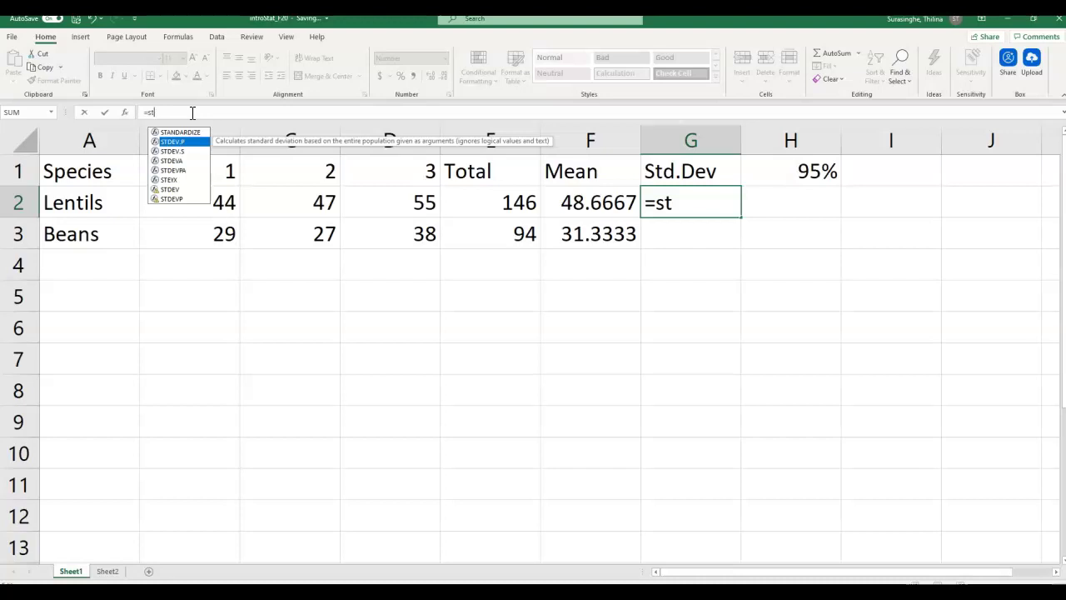
pyautogui.write('de')
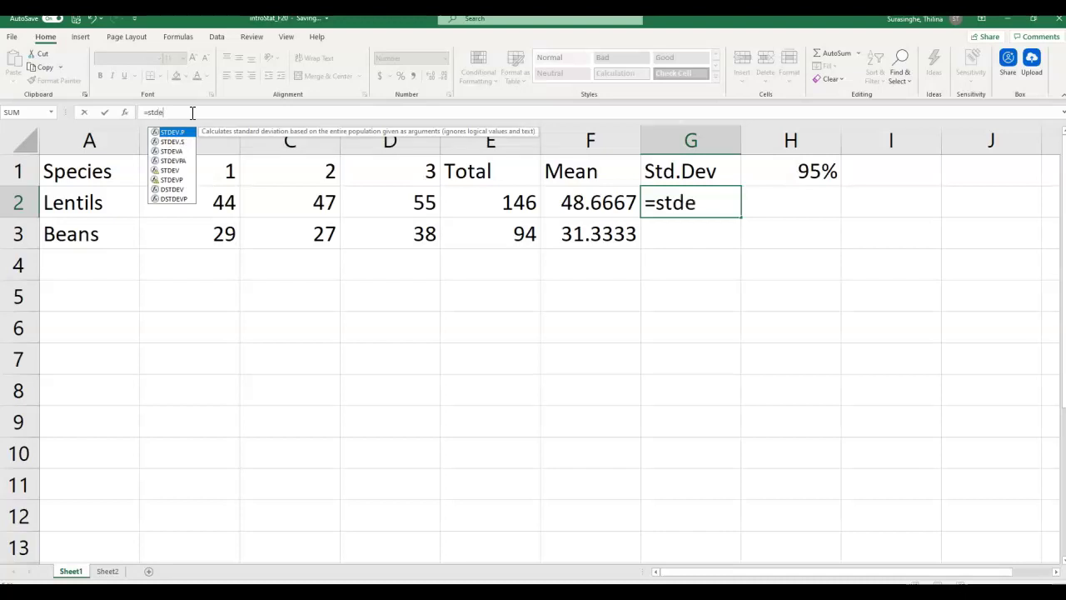
pyautogui.write('v(')
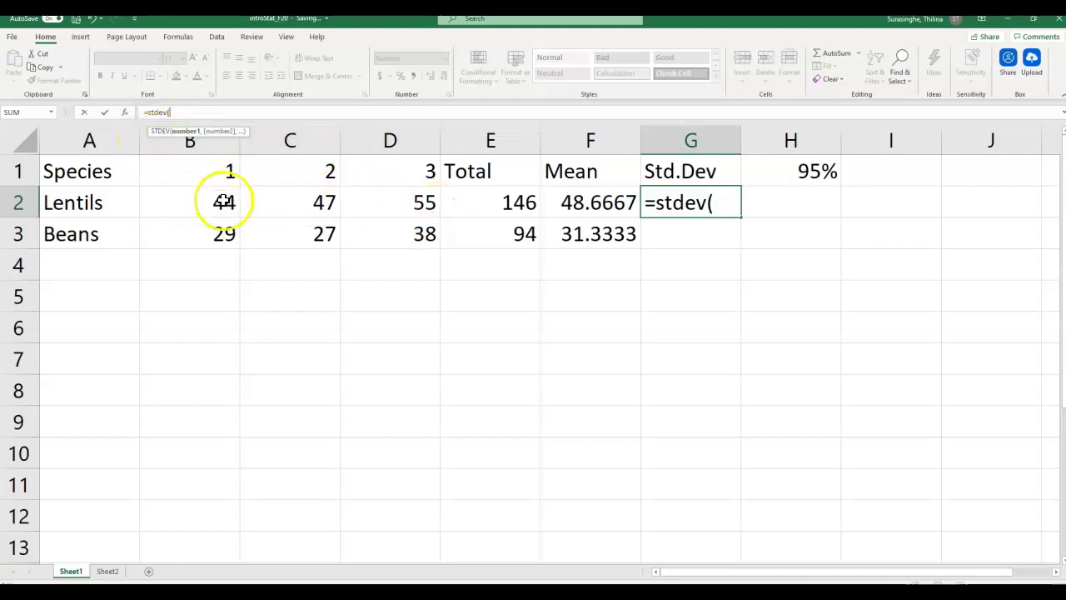
pyautogui.moveTo(224, 203); pyautogui.dragTo(381, 204)
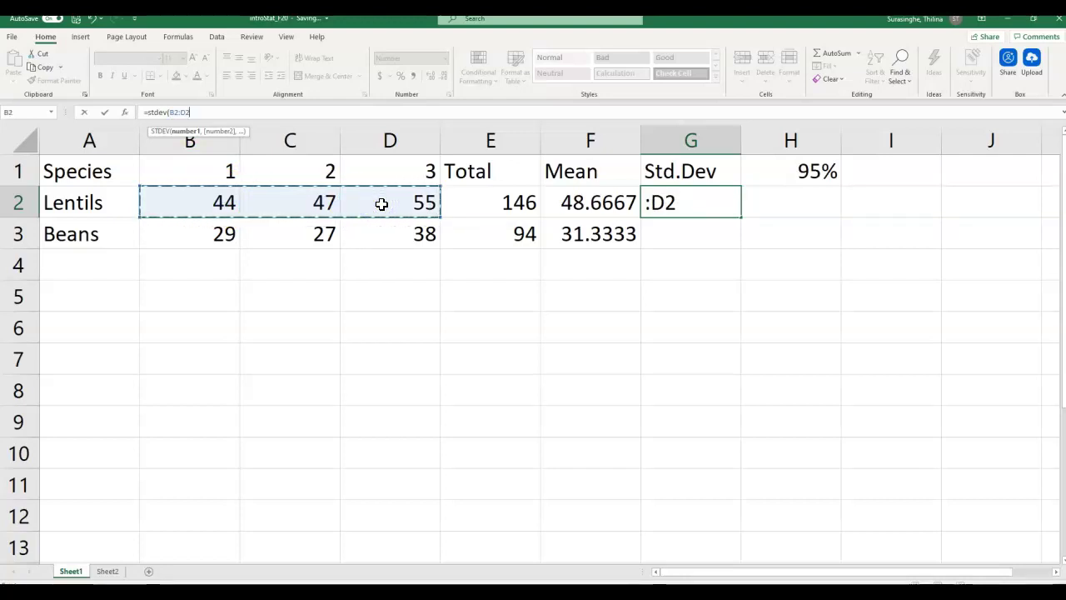
pyautogui.write(')')
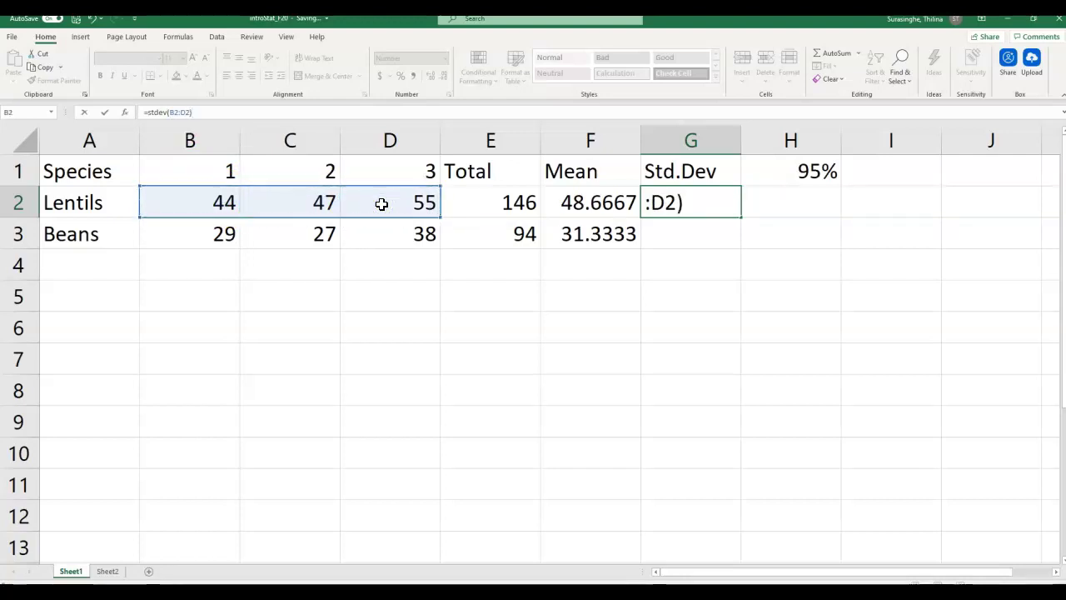
pyautogui.click(104, 113)
# - Calculate the beans standard deviation in cell G3 with the formula =STDEV(B3:D3)
pyautogui.click(701, 234)
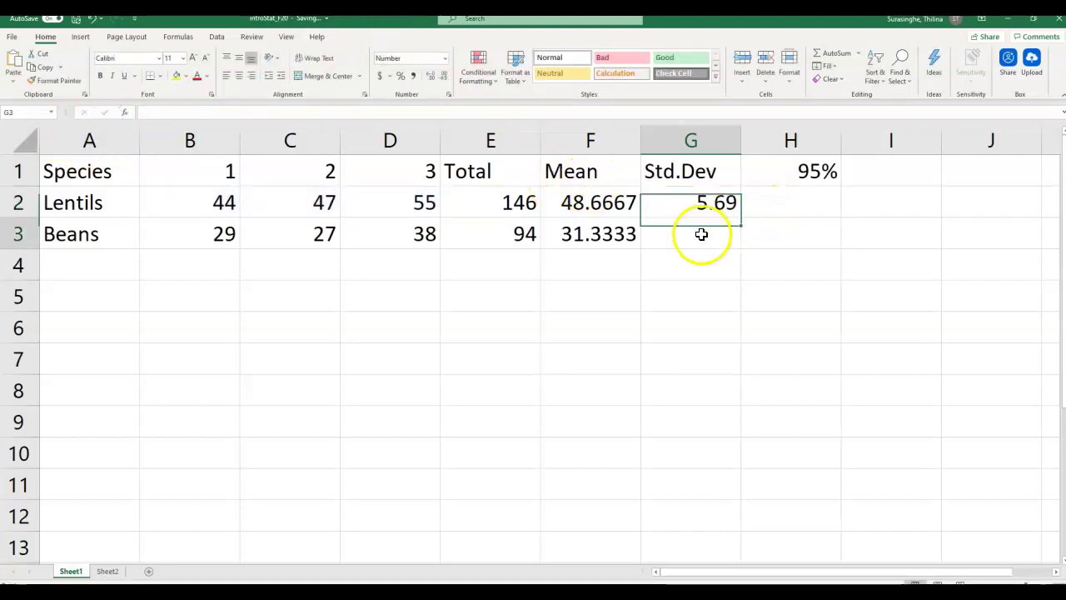
pyautogui.click(223, 111)
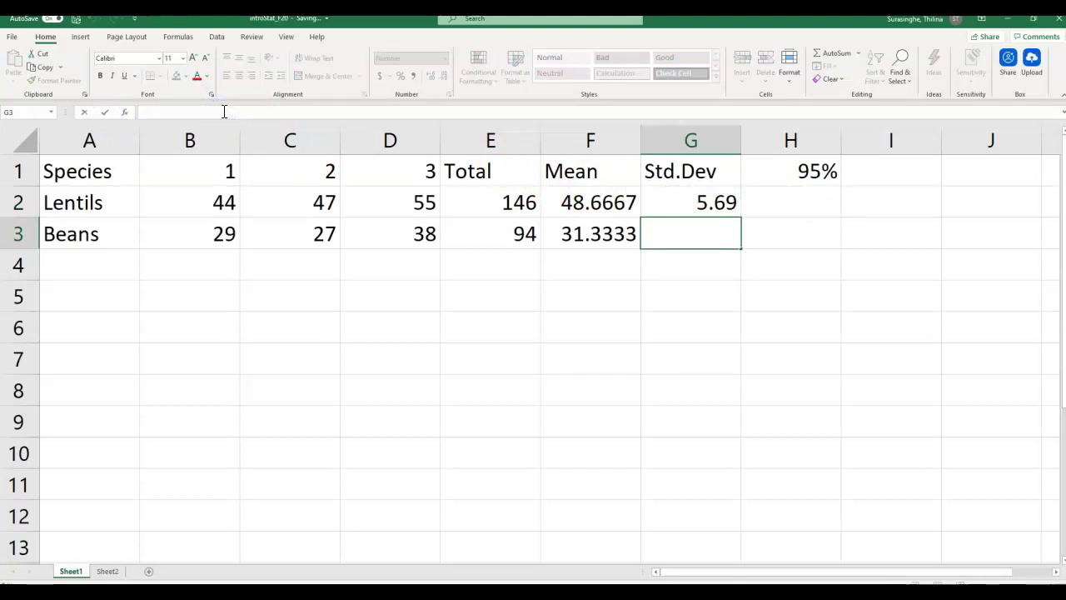
pyautogui.write('=')
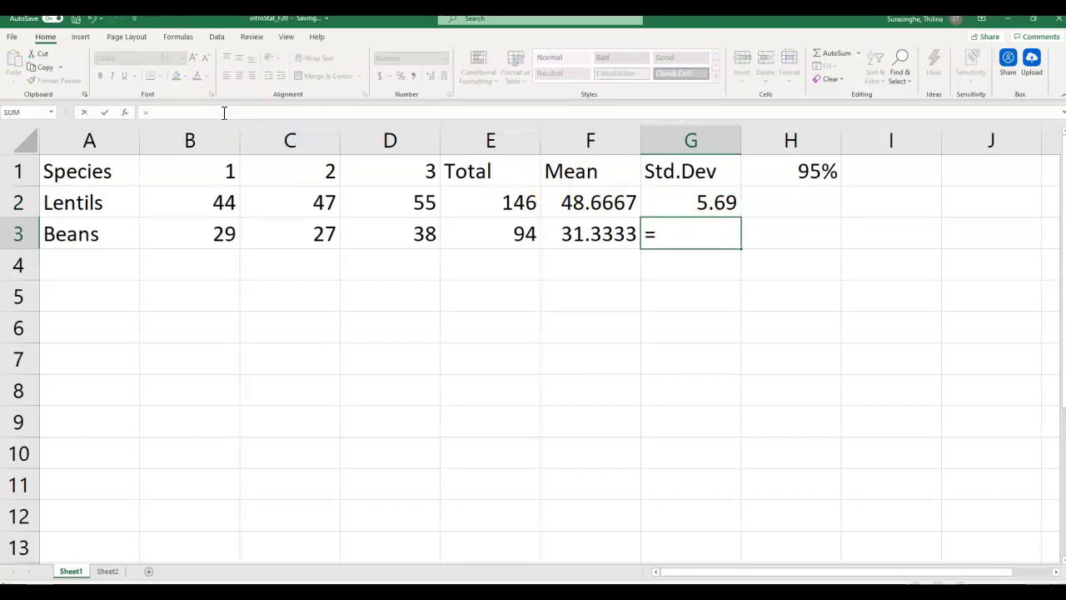
pyautogui.write('stdev')
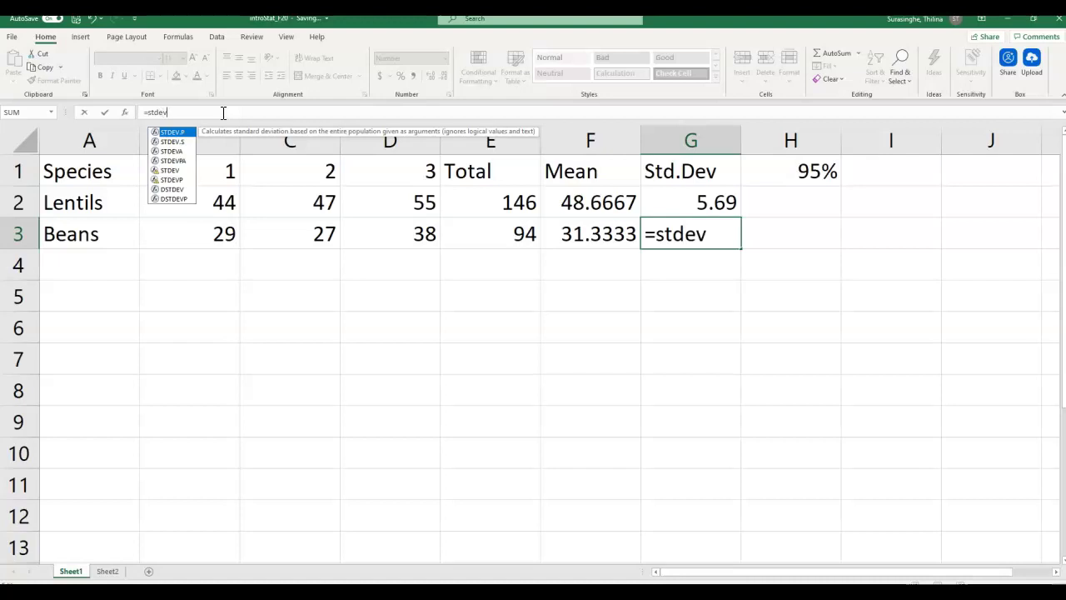
pyautogui.write('(')
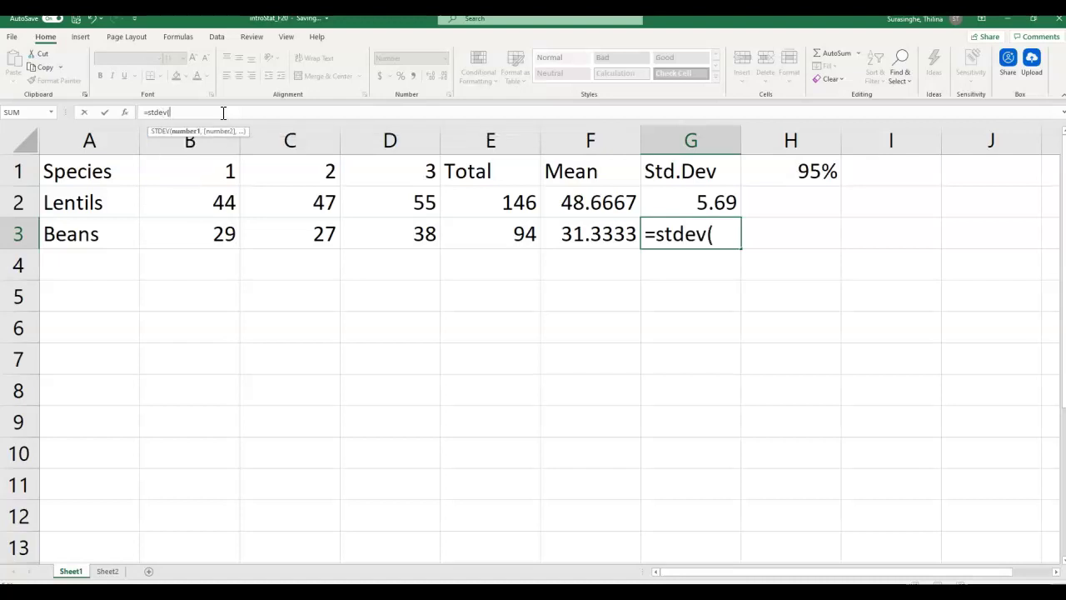
pyautogui.moveTo(216, 233); pyautogui.dragTo(370, 239)
pyautogui.write(')')
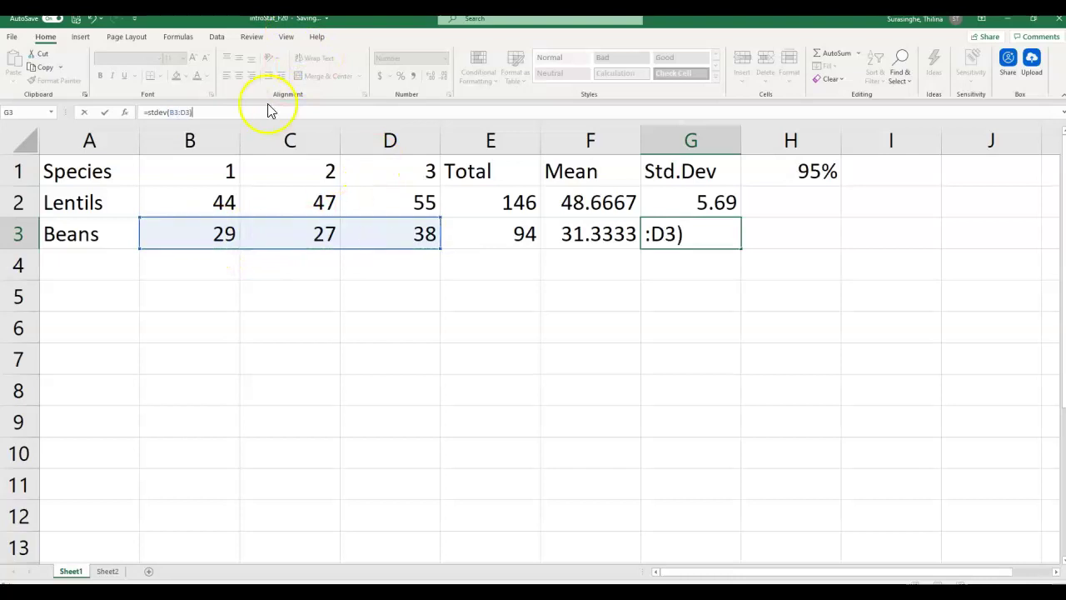
pyautogui.click(104, 112)
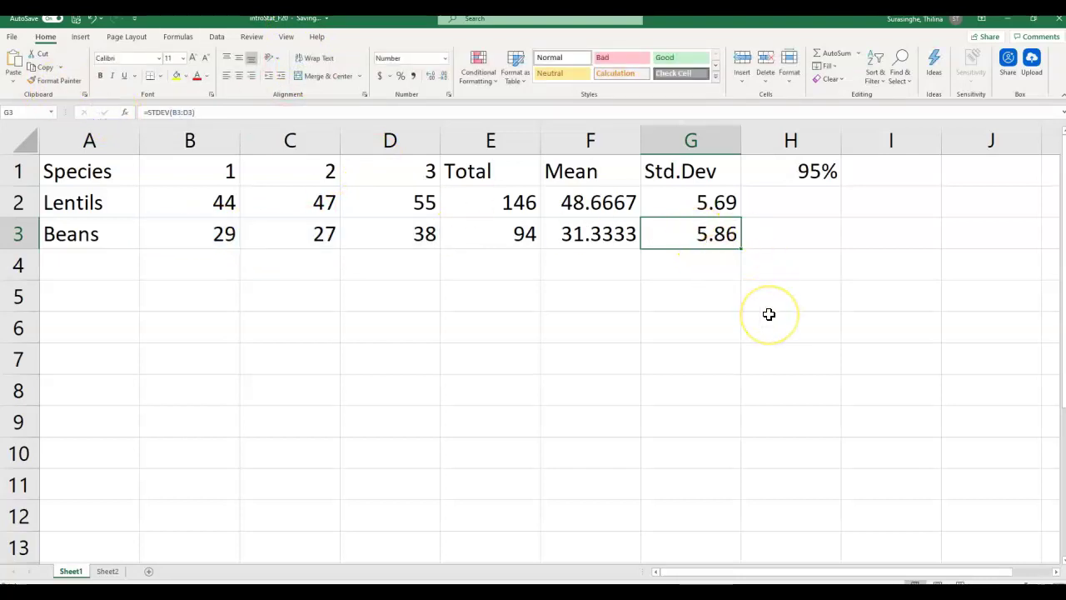
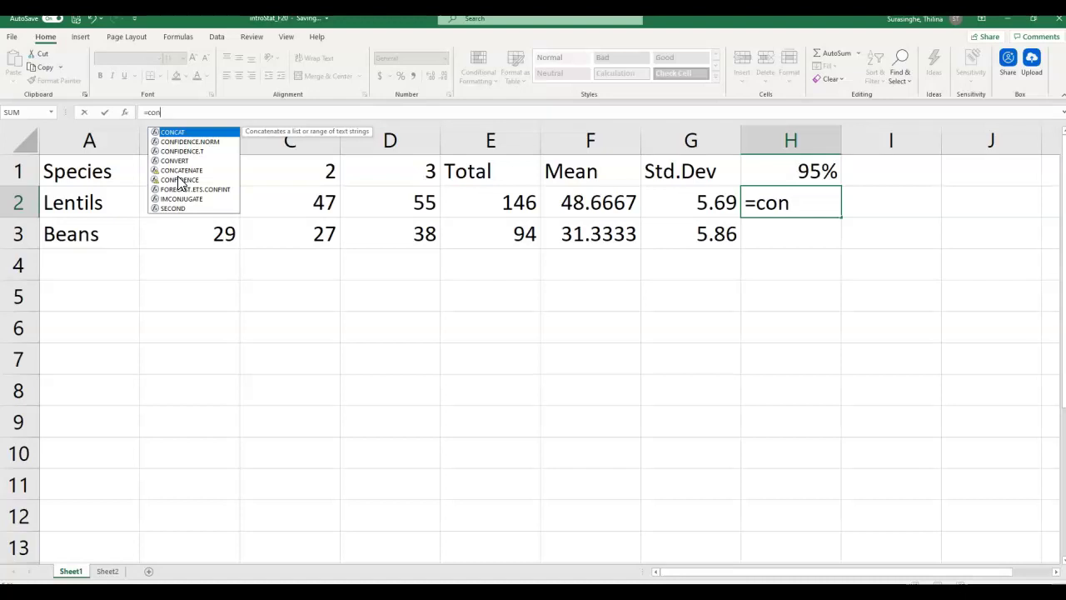
# - Discard the unfinished formula in the lentils 95% cell H2
pyautogui.press('BackSpace')
pyautogui.press('BackSpace')
pyautogui.press('BackSpace')
pyautogui.press('BackSpace')
pyautogui.press('Escape')
pyautogui.click(784, 410)
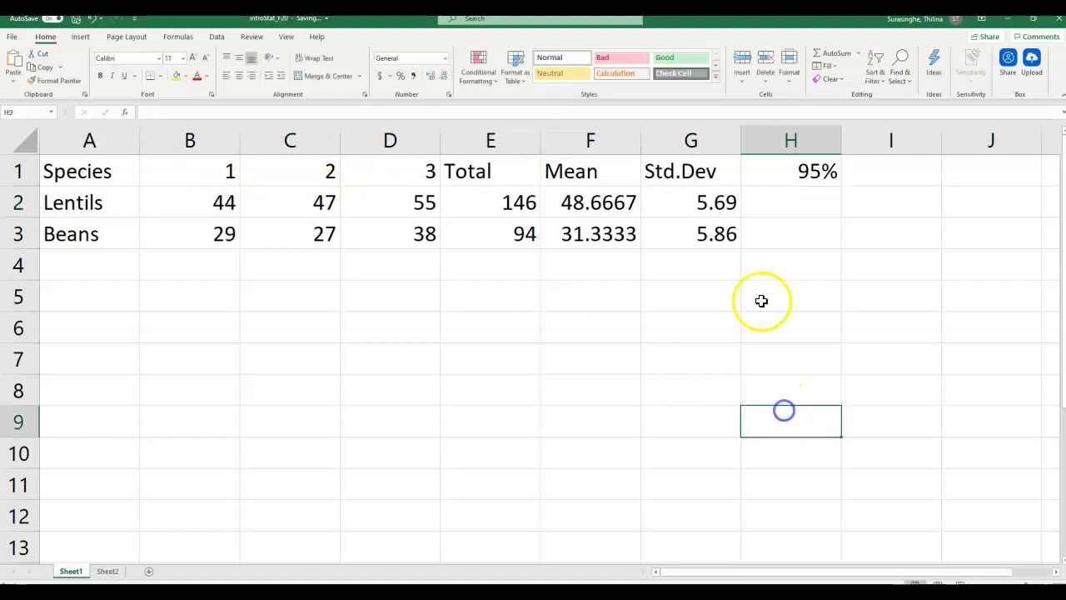
# - Clear the lentils and beans standard deviation formulas from cells G2:G3
pyautogui.click(685, 198)
pyautogui.hotkey('shift', 'Down')
pyautogui.press('Delete')
pyautogui.press('Up')
pyautogui.press('Down')
# - Calculate the lentils sample standard deviation in cell G2 with the formula =STDEV.S(B2:D2)
pyautogui.click(324, 110)
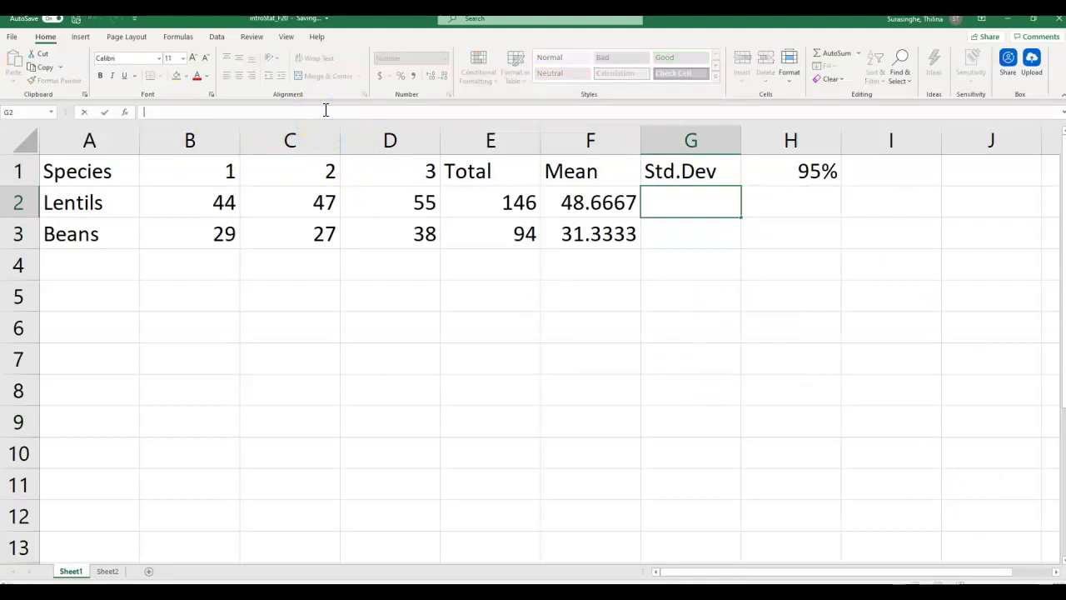
pyautogui.write('=st')
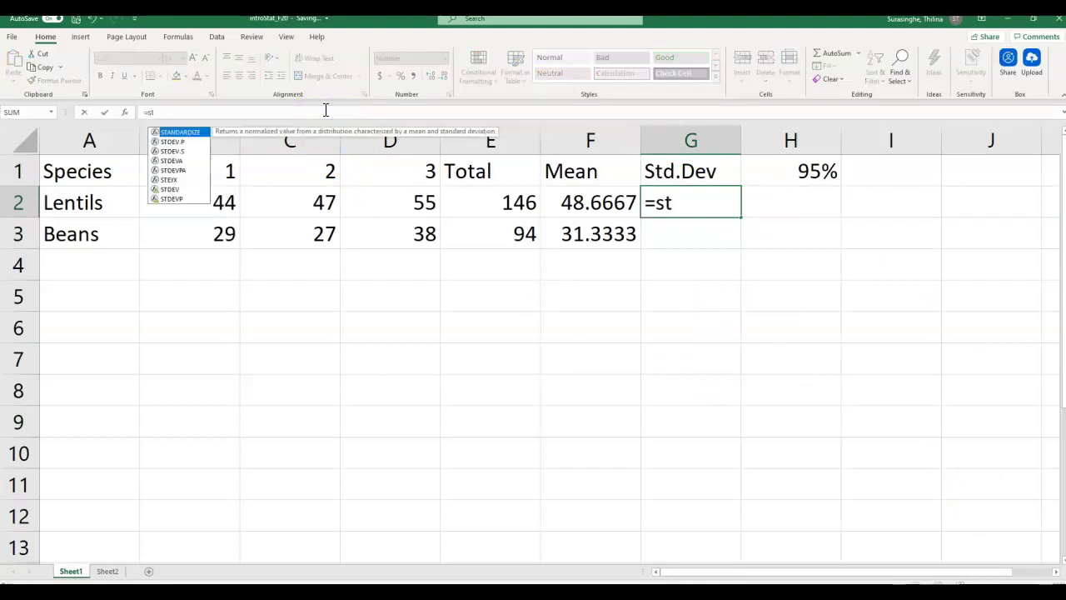
pyautogui.press('Down')
pyautogui.press('Down')
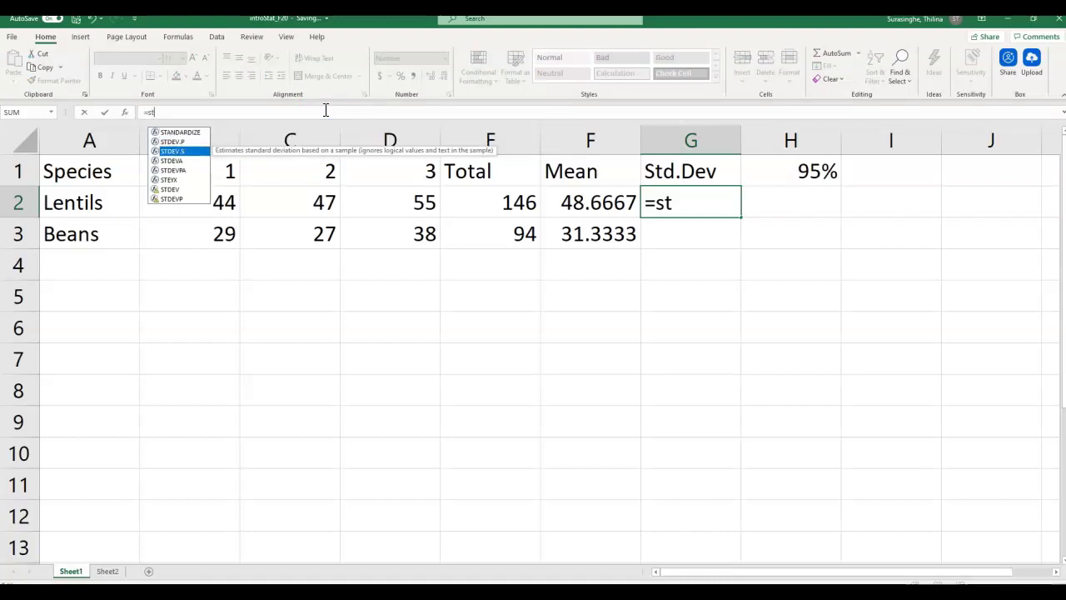
pyautogui.press('Return')
pyautogui.click(689, 202)
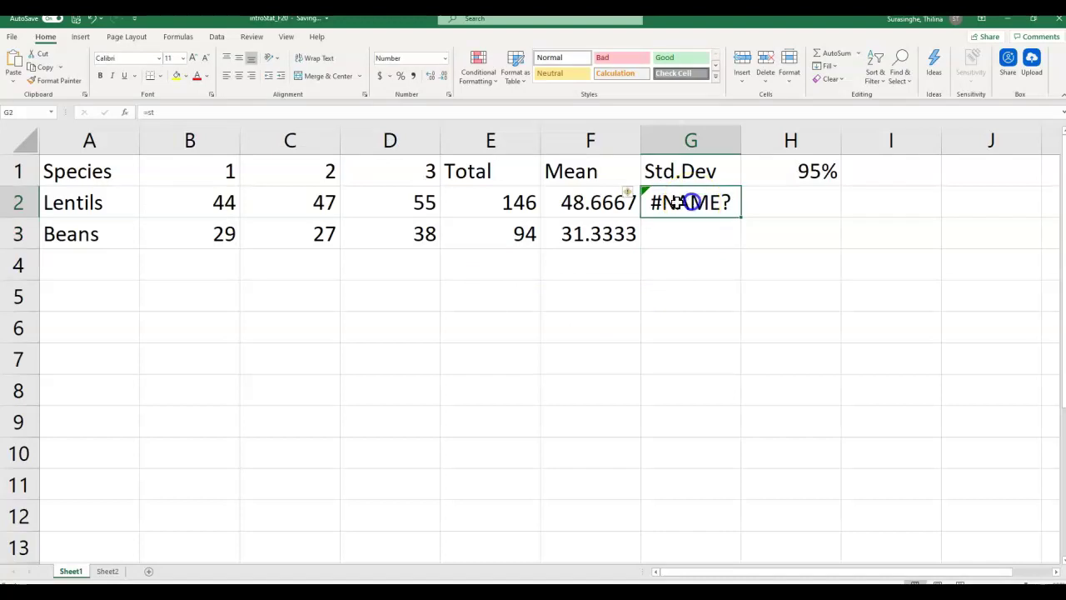
pyautogui.click(254, 112)
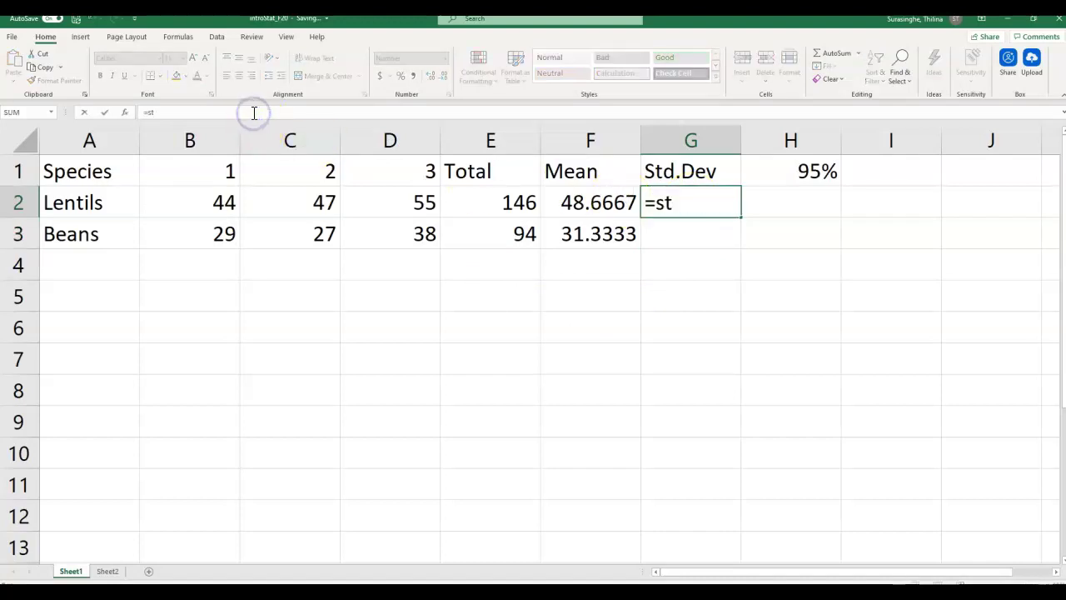
pyautogui.write('dev')
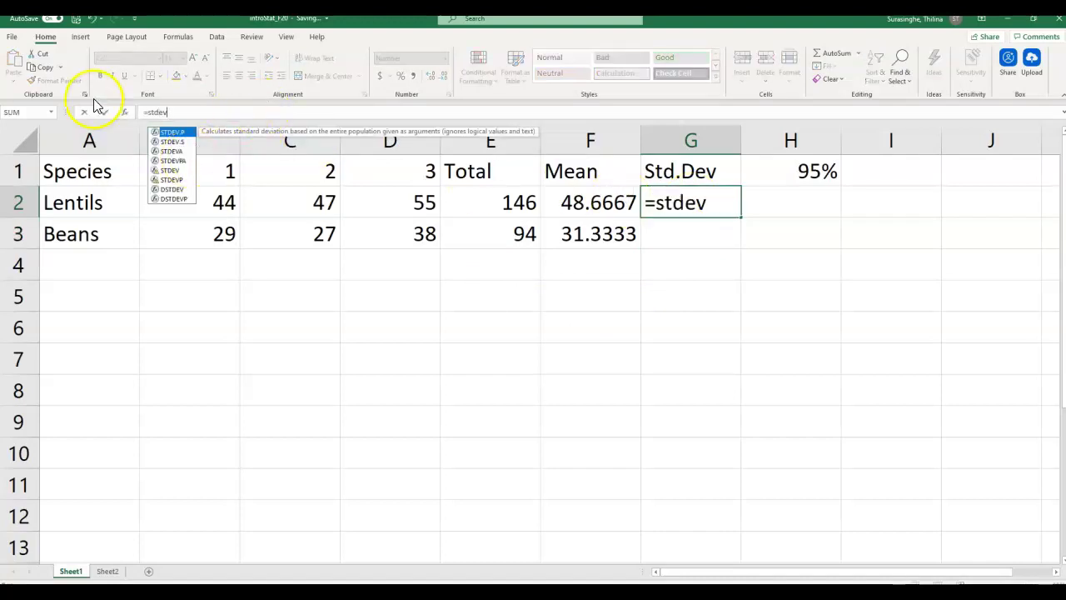
pyautogui.doubleClick(175, 141)
pyautogui.click(191, 112)
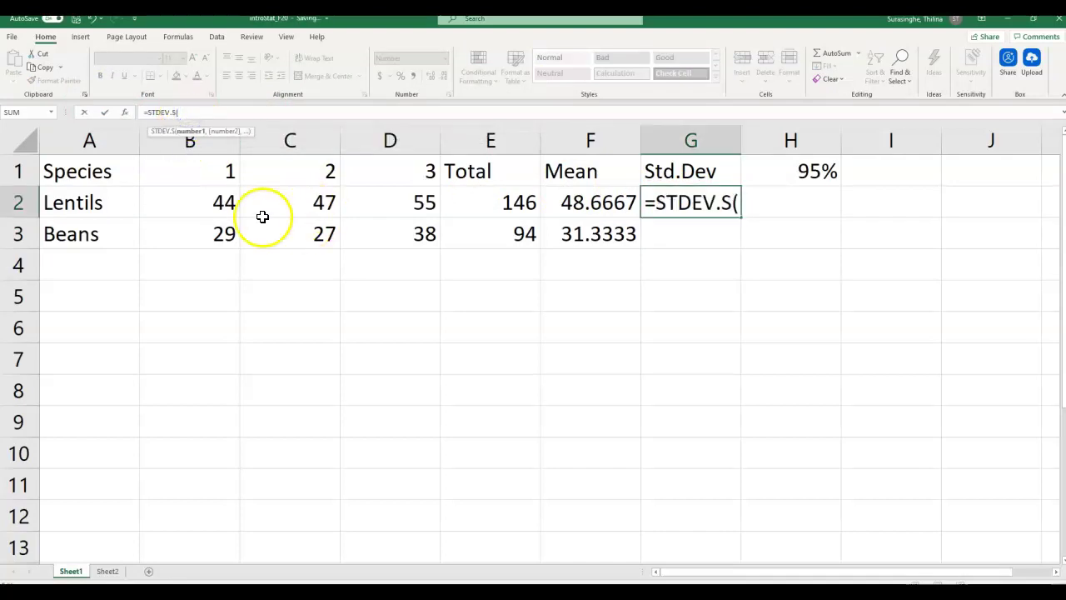
pyautogui.moveTo(207, 202); pyautogui.dragTo(356, 204)
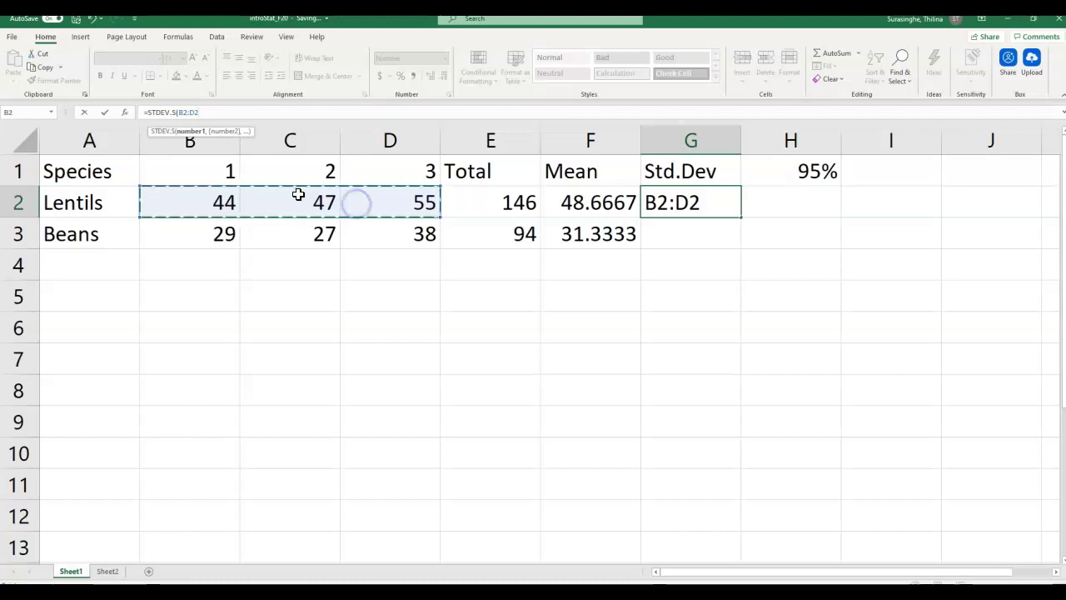
pyautogui.write(')')
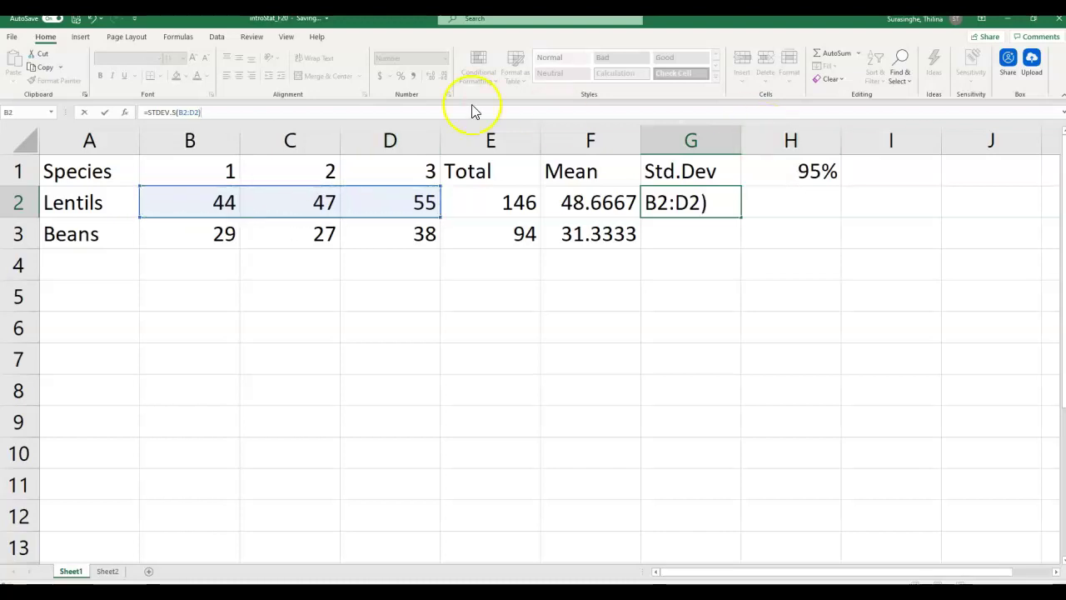
pyautogui.click(105, 112)
# - Calculate the beans sample standard deviation in cell G3 with the formula =STDEV.S(B3:D3)
pyautogui.click(708, 229)
pyautogui.write('=')
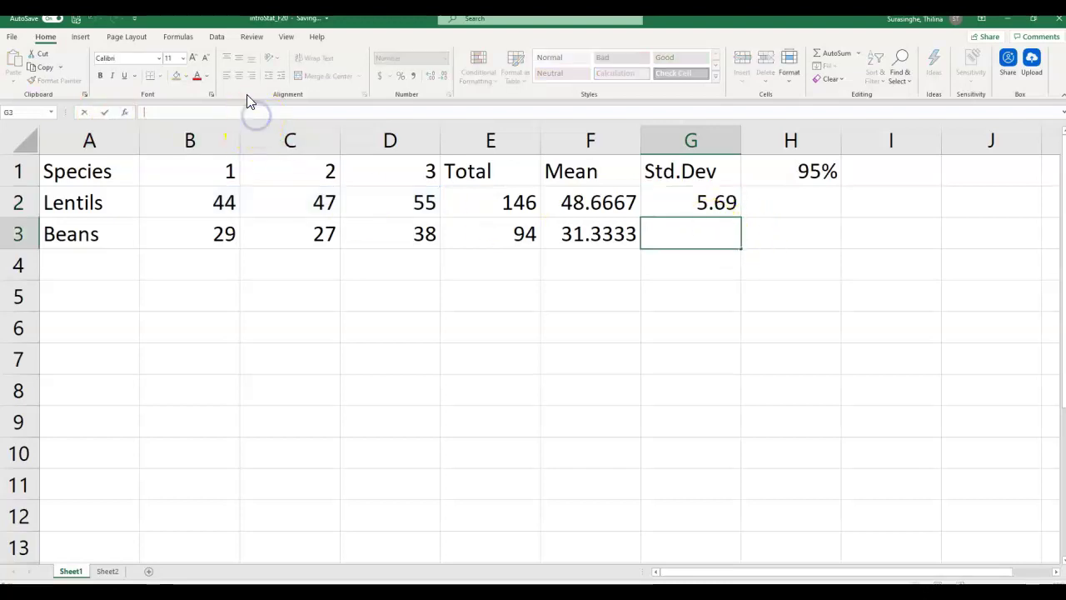
pyautogui.write('stde')
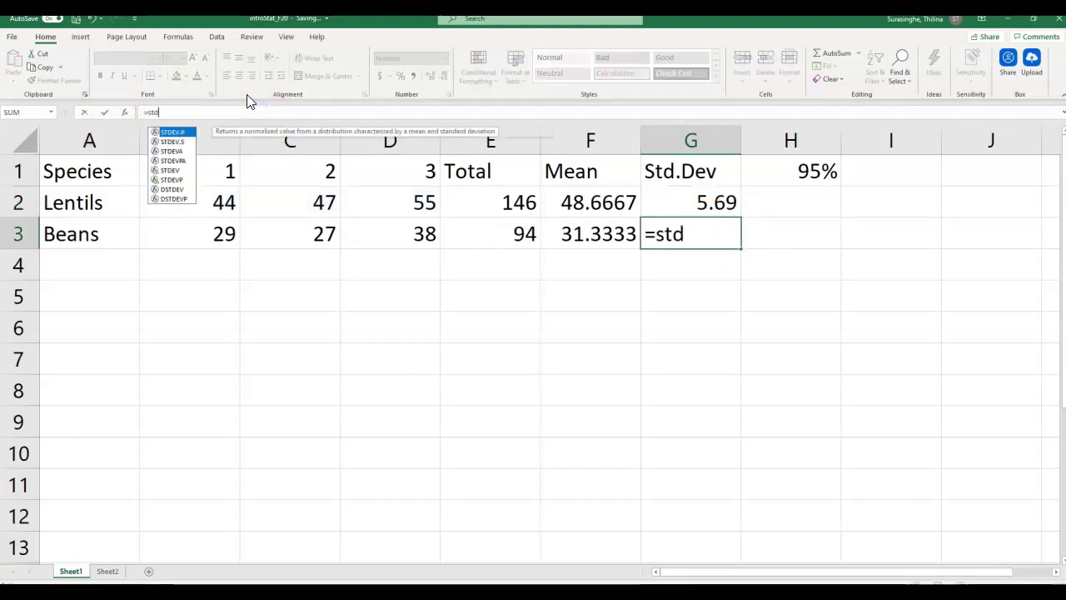
pyautogui.doubleClick(166, 148)
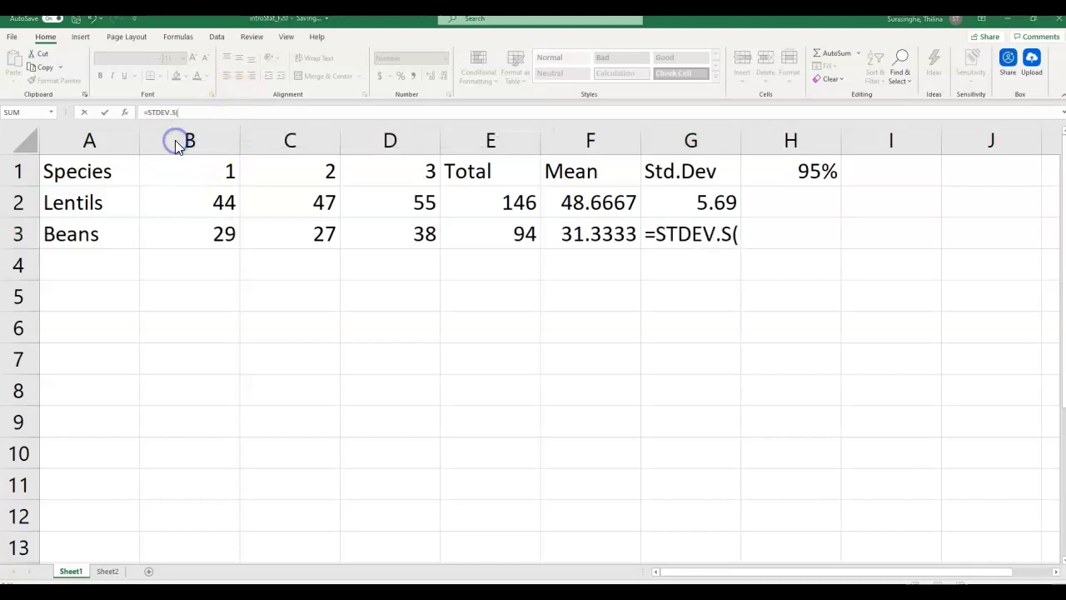
pyautogui.click(198, 202)
pyautogui.moveTo(188, 238); pyautogui.dragTo(369, 236)
pyautogui.write(')')
pyautogui.click(108, 112)
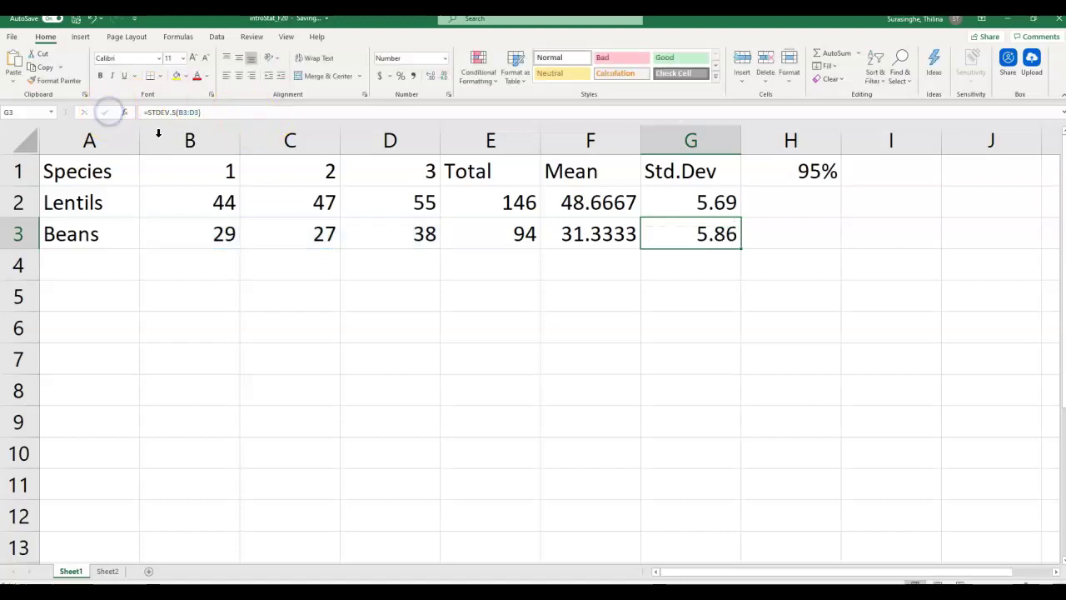
# - Check the cell ranges used by the lentils and beans standard deviation formulas in G2 and G3
pyautogui.click(696, 203)
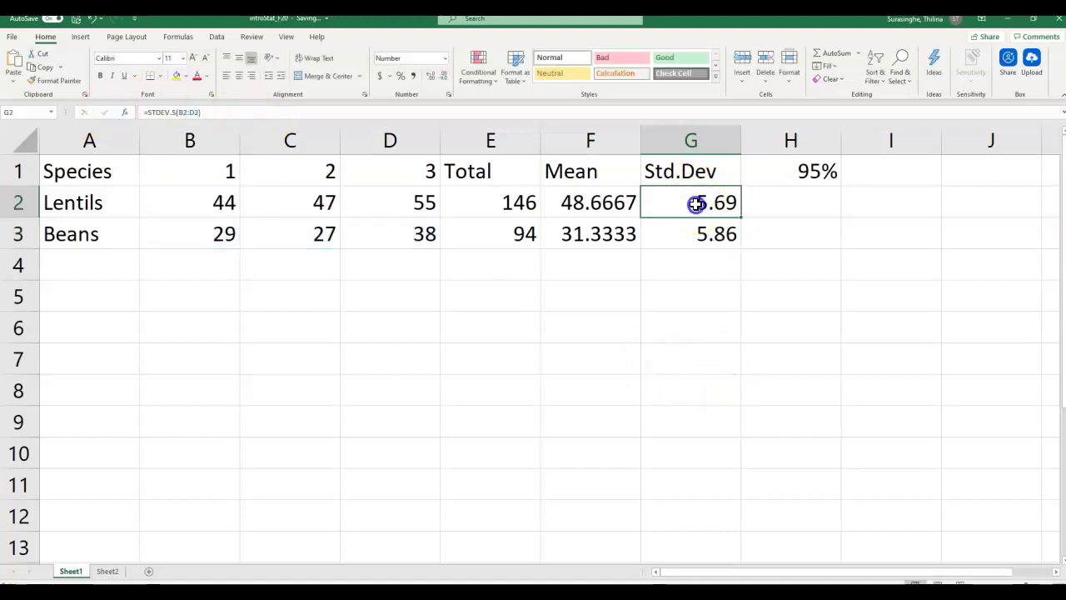
pyautogui.click(291, 112)
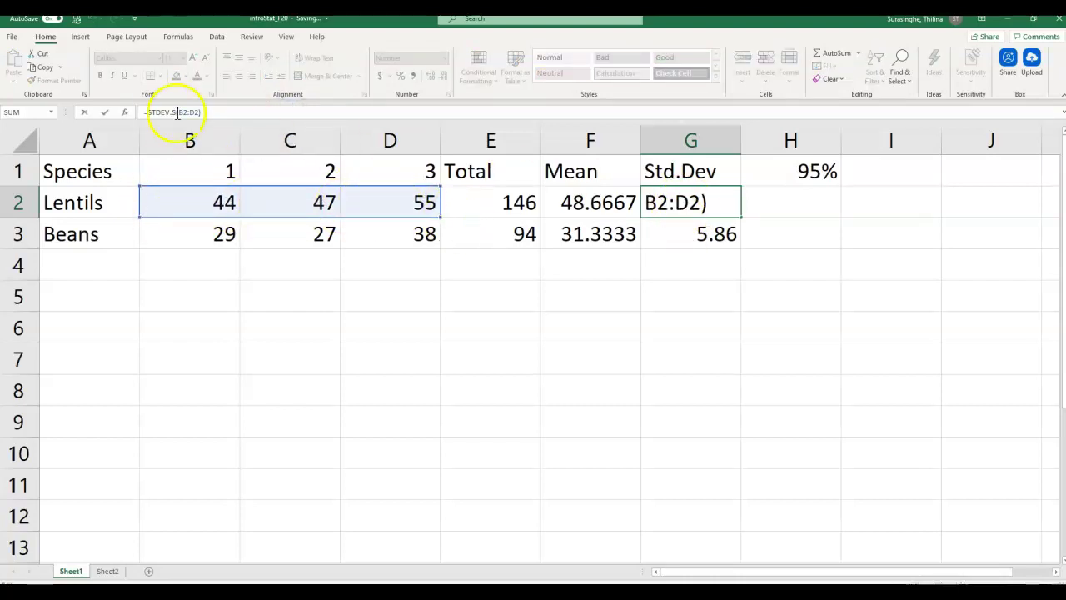
pyautogui.click(712, 235)
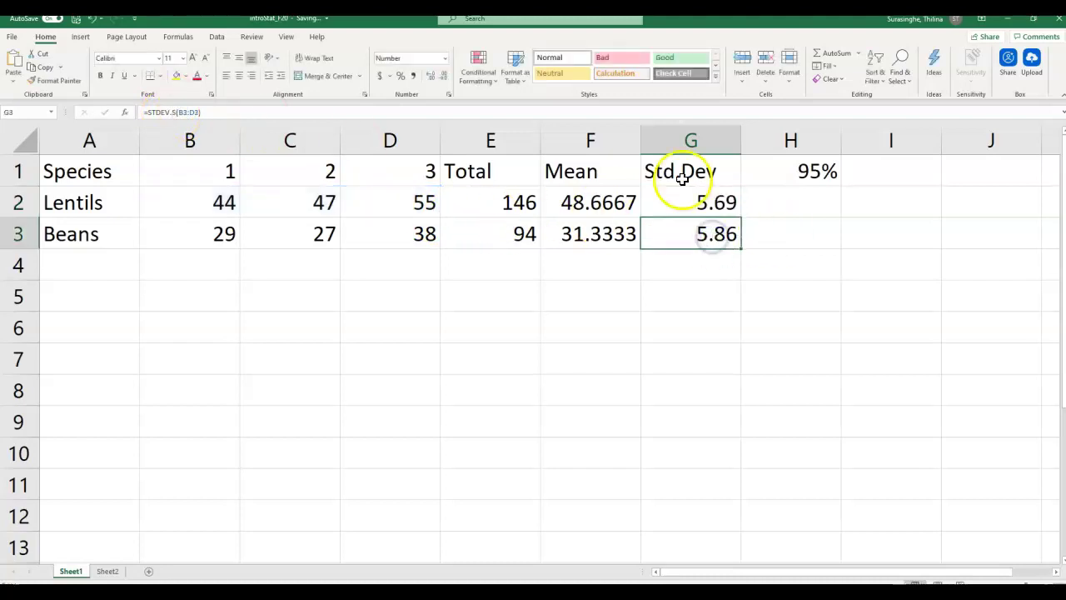
pyautogui.click(219, 112)
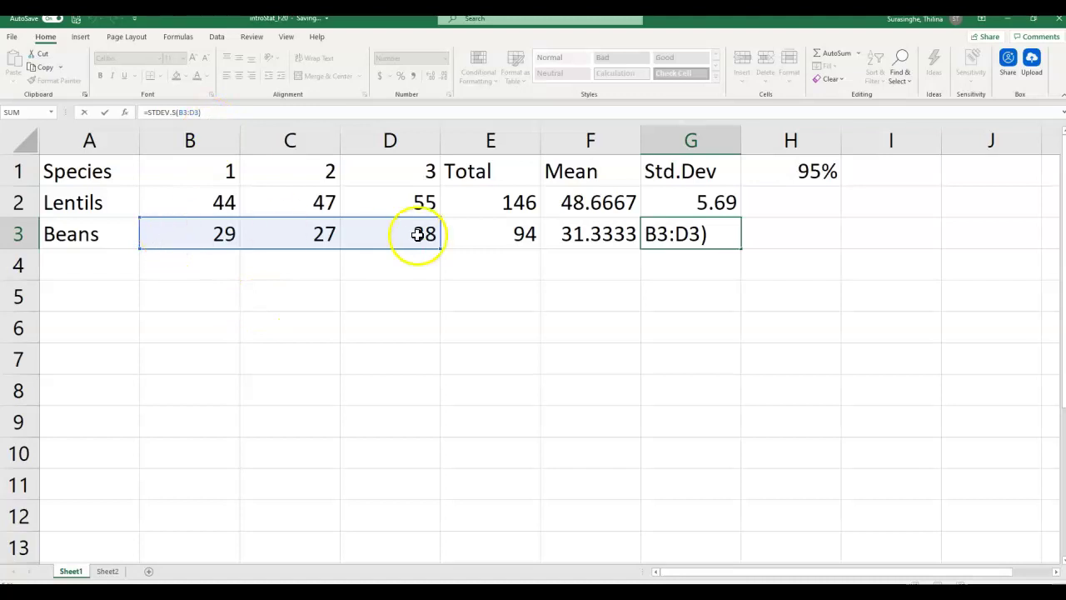
# - Calculate the lentils 95% confidence value in cell H2 with the formula =CONFIDENCE.T(0.05, G2, 3)
pyautogui.click(787, 203)
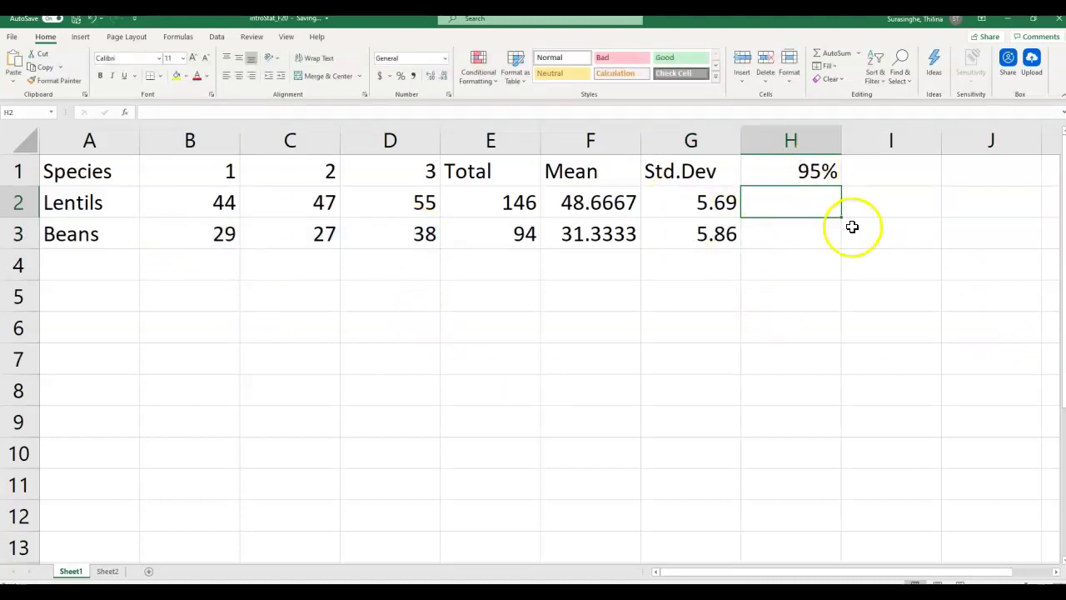
pyautogui.click(148, 110)
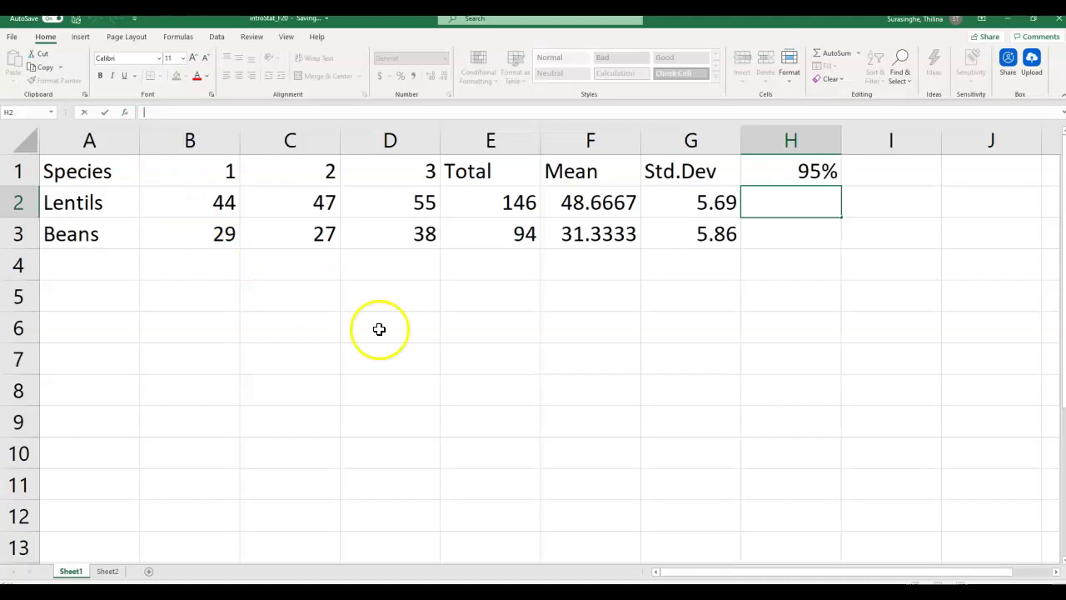
pyautogui.write('confi')
pyautogui.press('BackSpace')
pyautogui.press('BackSpace')
pyautogui.press('BackSpace')
pyautogui.press('BackSpace')
pyautogui.press('BackSpace')
pyautogui.write('=co')
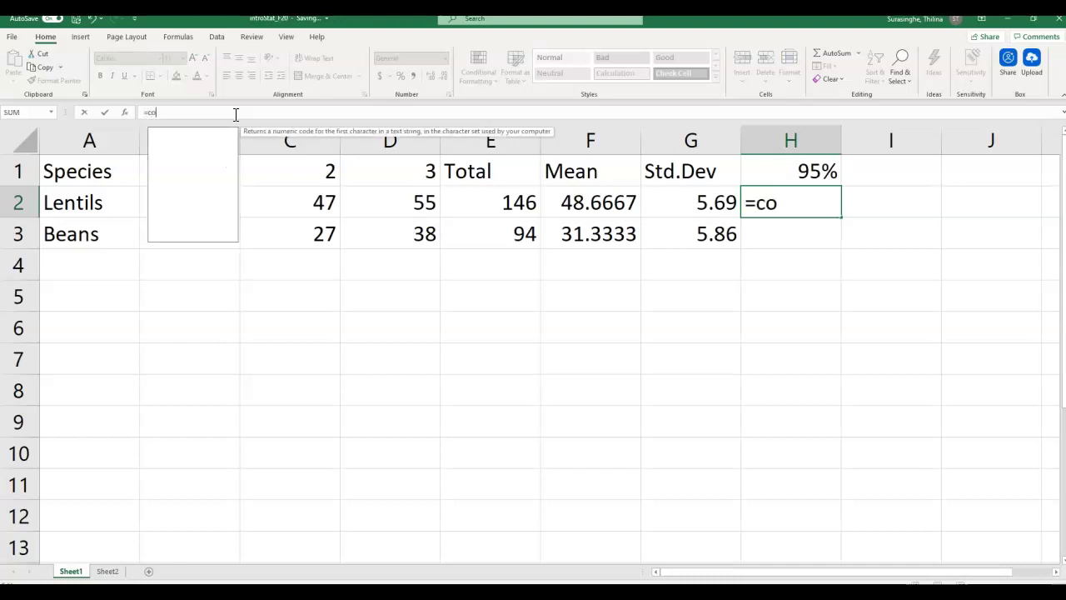
pyautogui.write('nf')
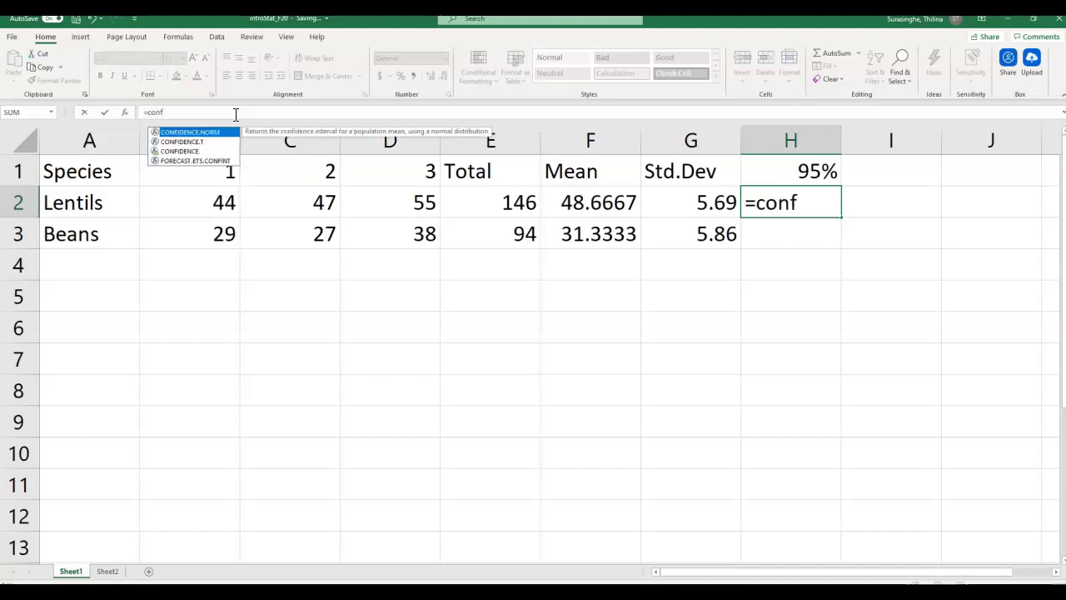
pyautogui.doubleClick(196, 141)
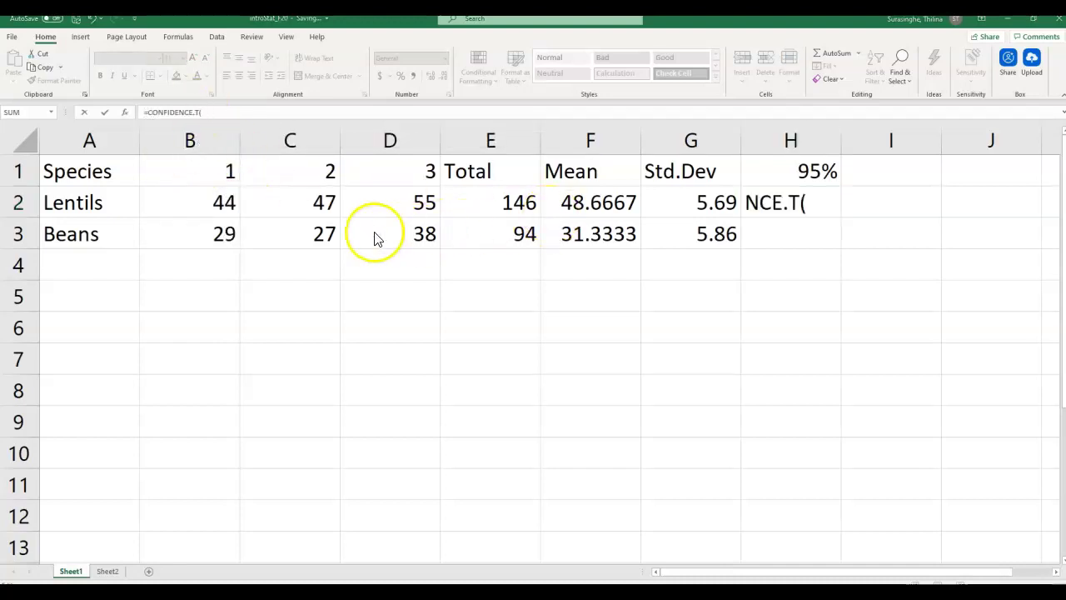
pyautogui.click(218, 112)
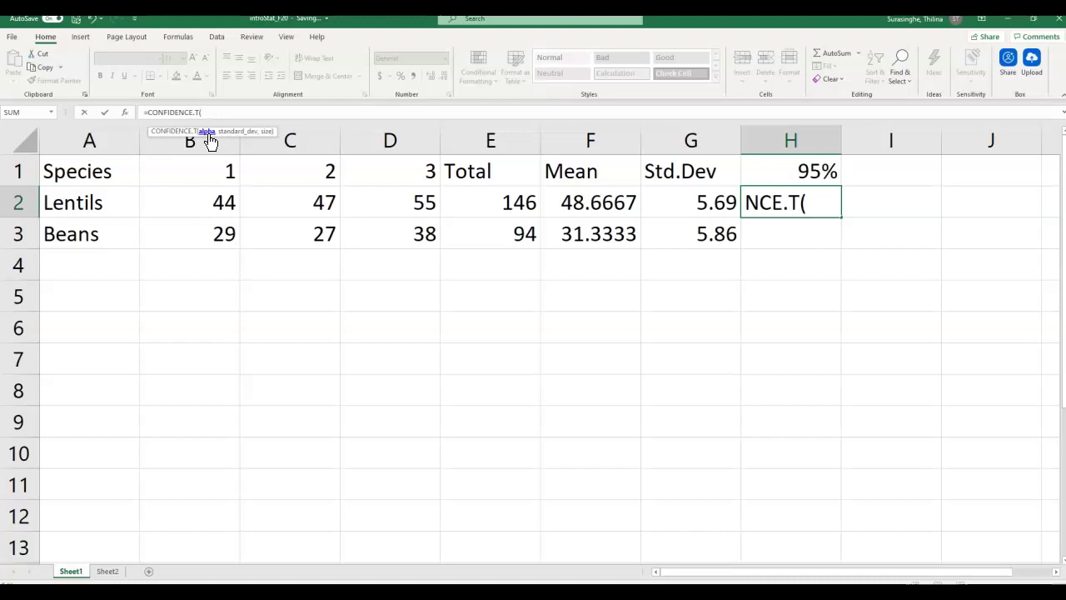
pyautogui.write('0.05,')
pyautogui.click(211, 141)
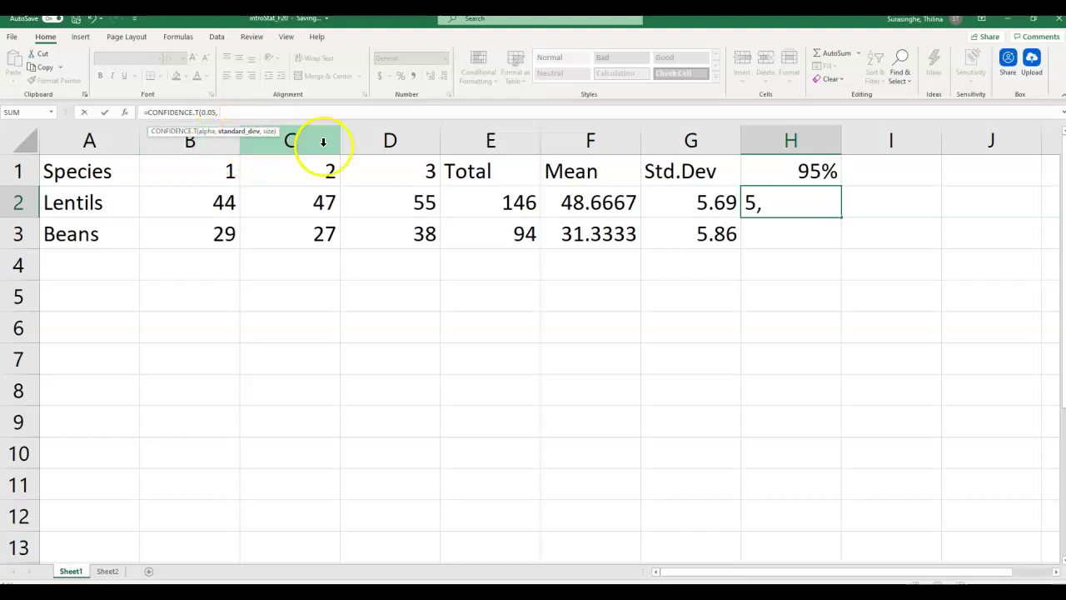
pyautogui.click(712, 202)
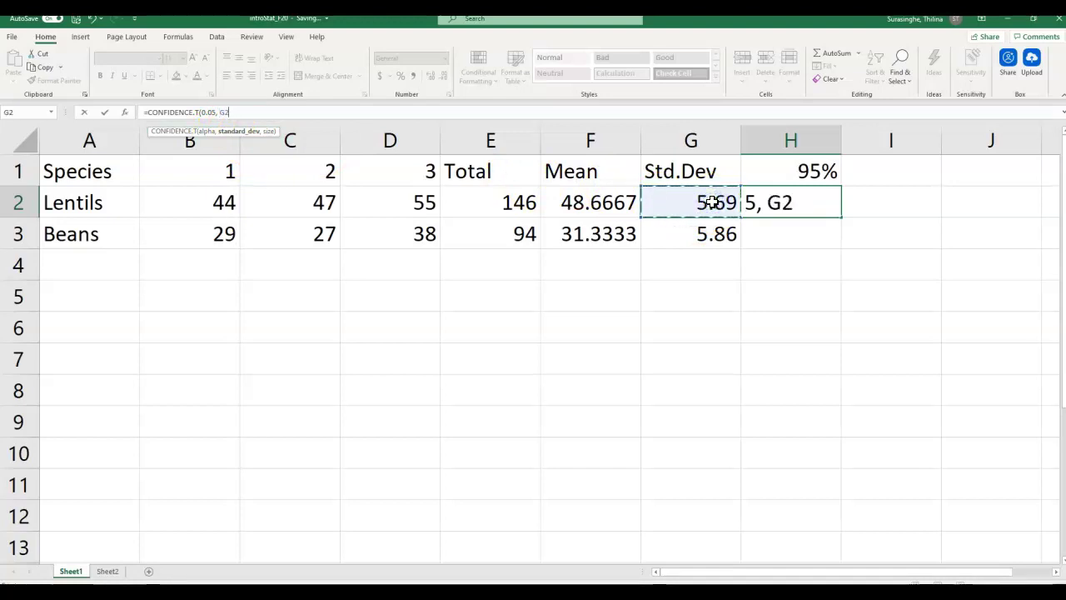
pyautogui.write(', 3')
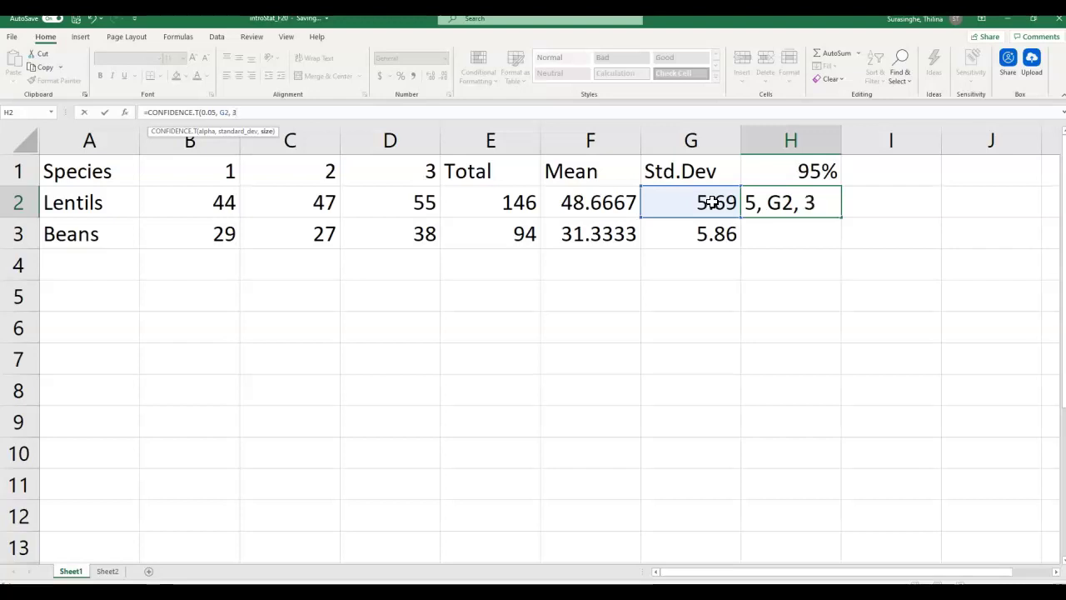
pyautogui.write(')')
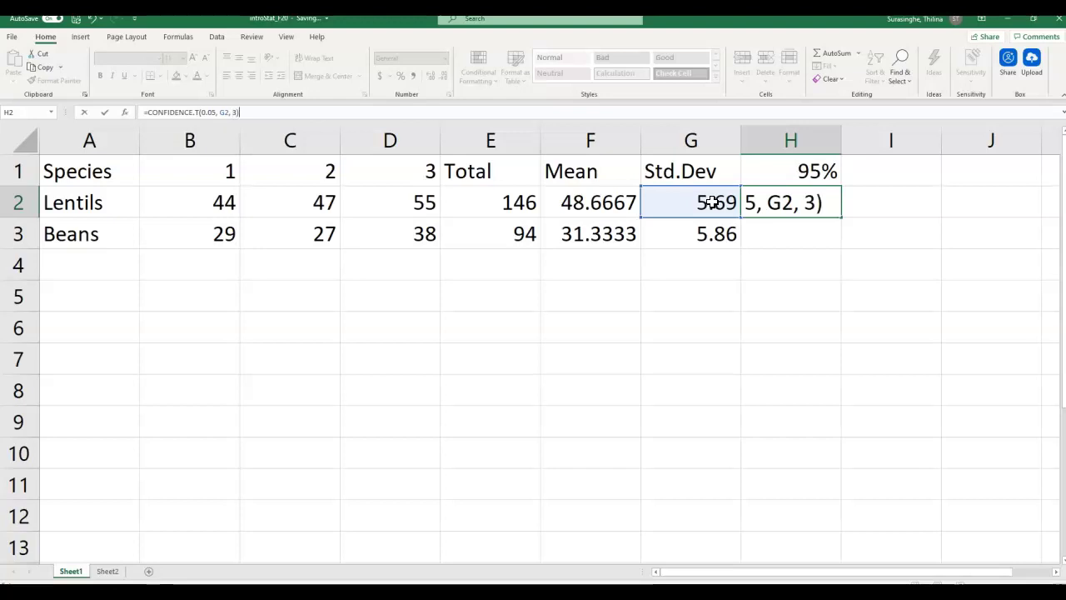
pyautogui.click(106, 113)
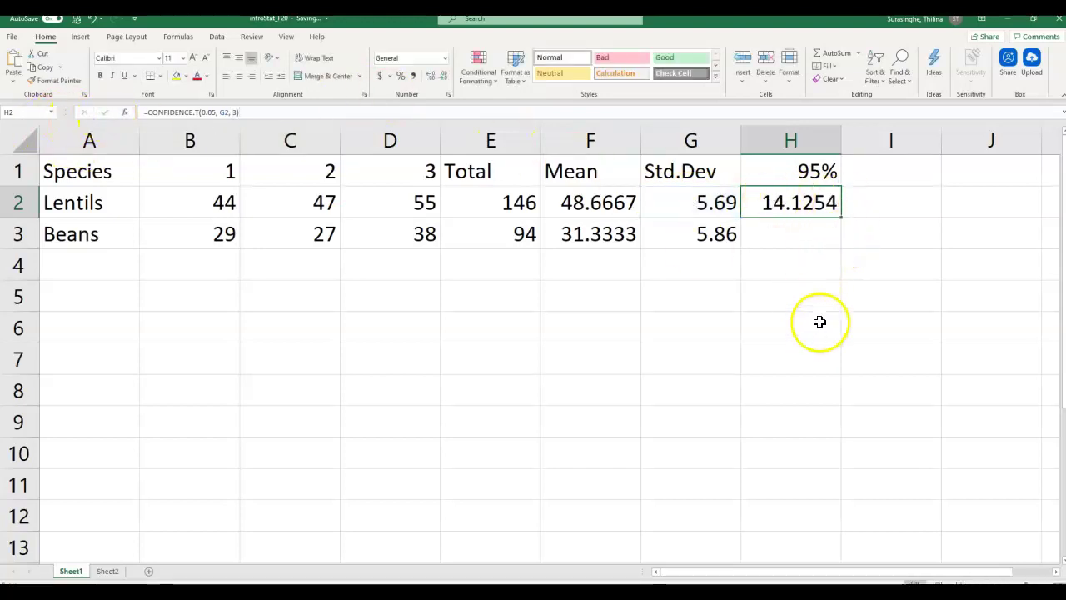
# - Enter the formula -CONFIDENCE.T(0.05, G3, 3) in the beans 95% cell H3
pyautogui.click(787, 234)
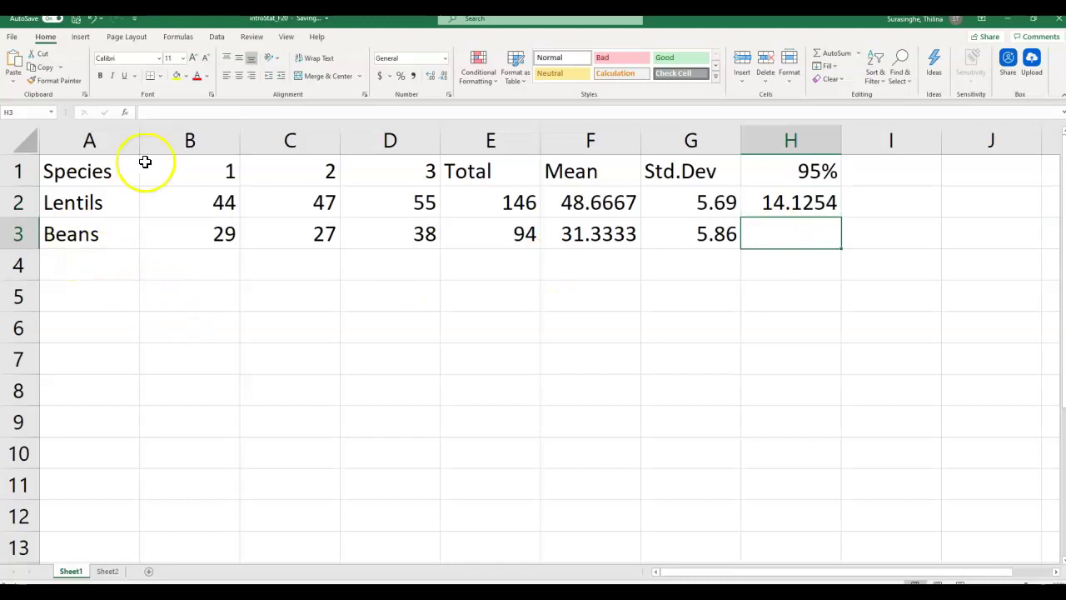
pyautogui.click(164, 112)
pyautogui.write('=confi')
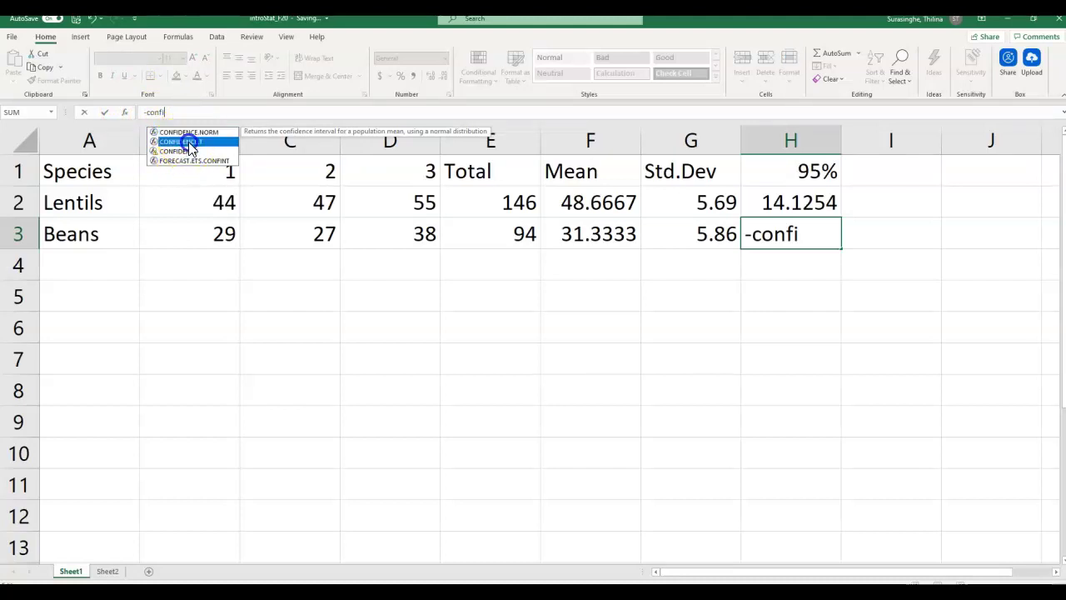
pyautogui.doubleClick(185, 141)
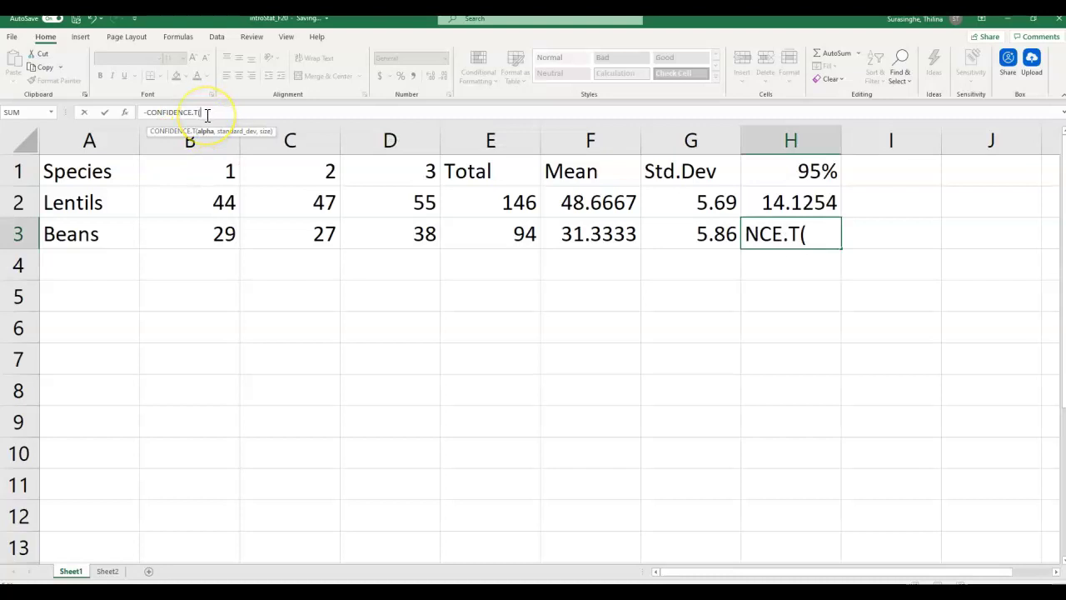
pyautogui.write('0.05,')
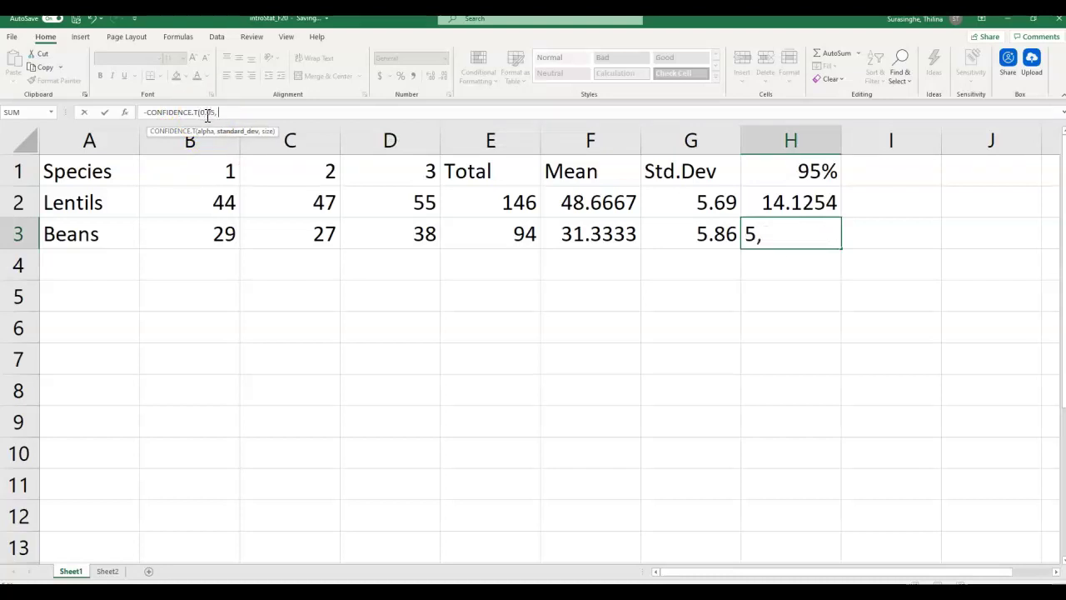
pyautogui.click(699, 233)
pyautogui.write(',')
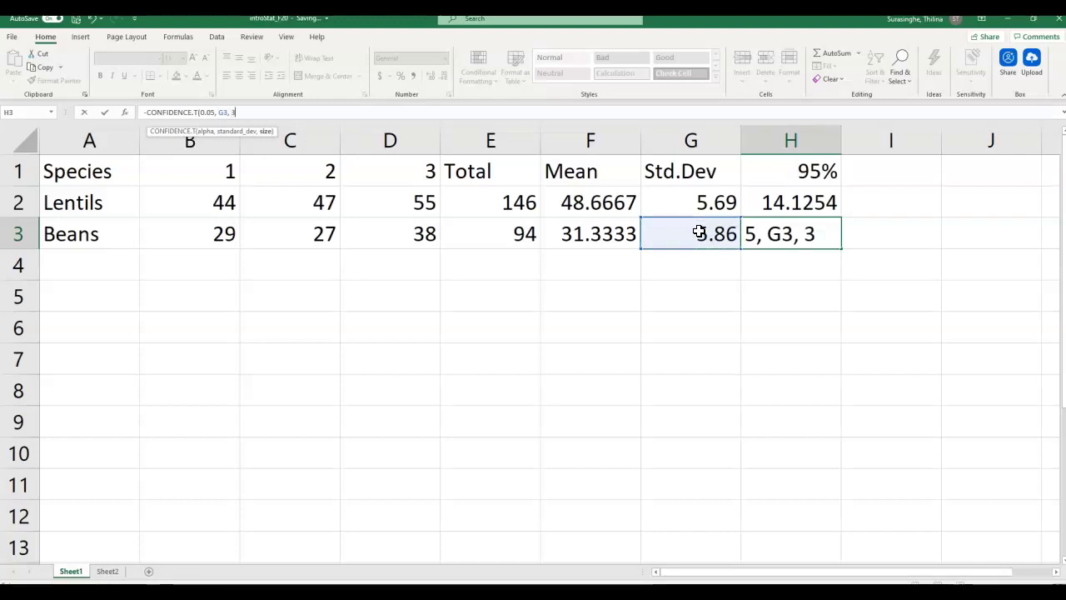
pyautogui.write(' 3)')
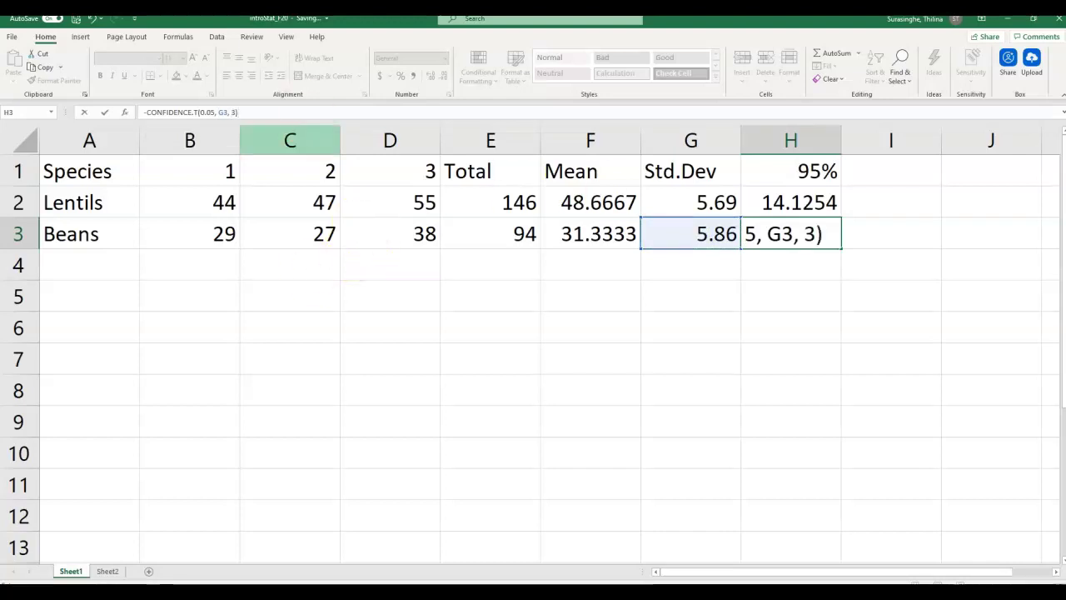
pyautogui.click(102, 112)
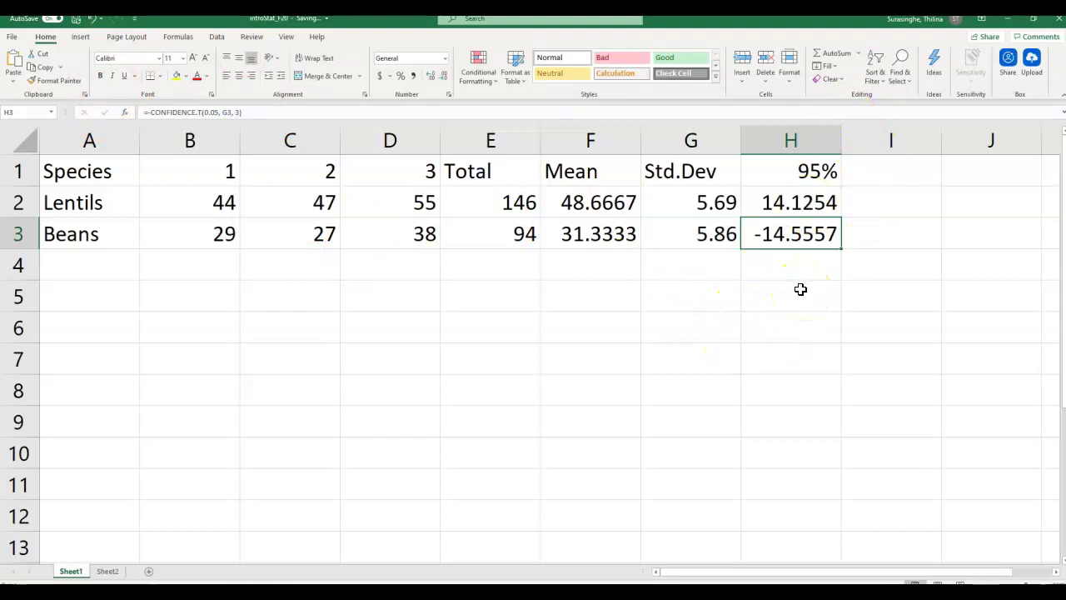
# - Try to remove the leading minus sign from the beans confidence formula in cell H3
pyautogui.click(279, 114)
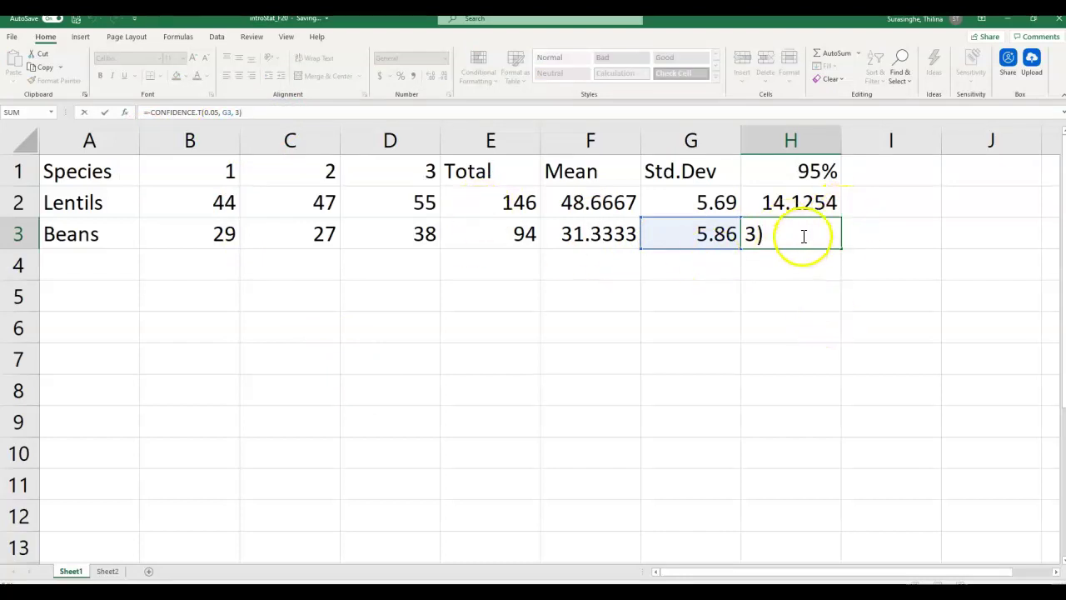
pyautogui.click(84, 113)
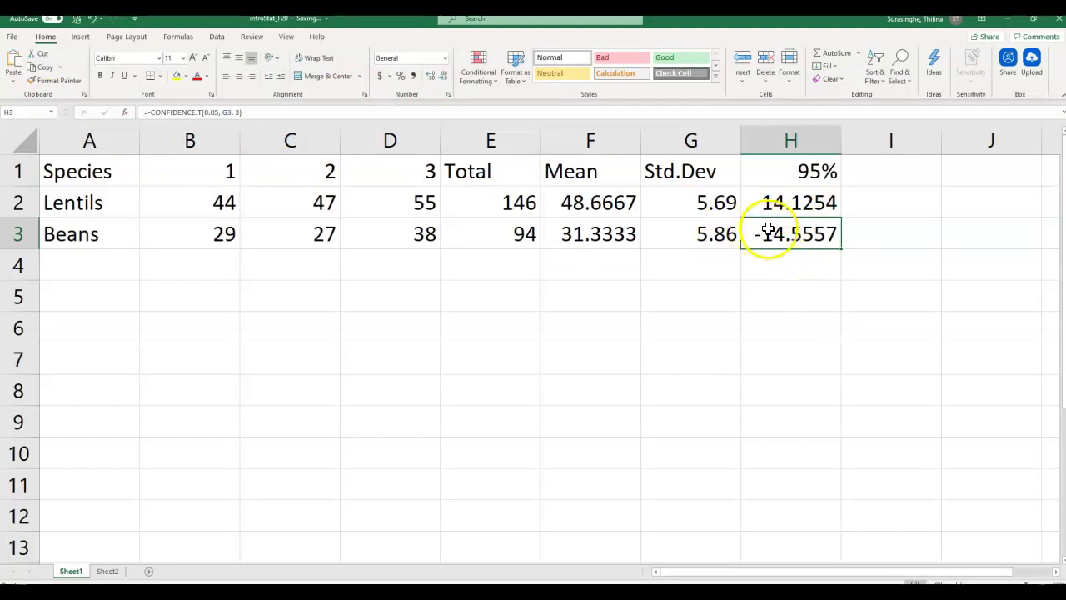
pyautogui.click(151, 113)
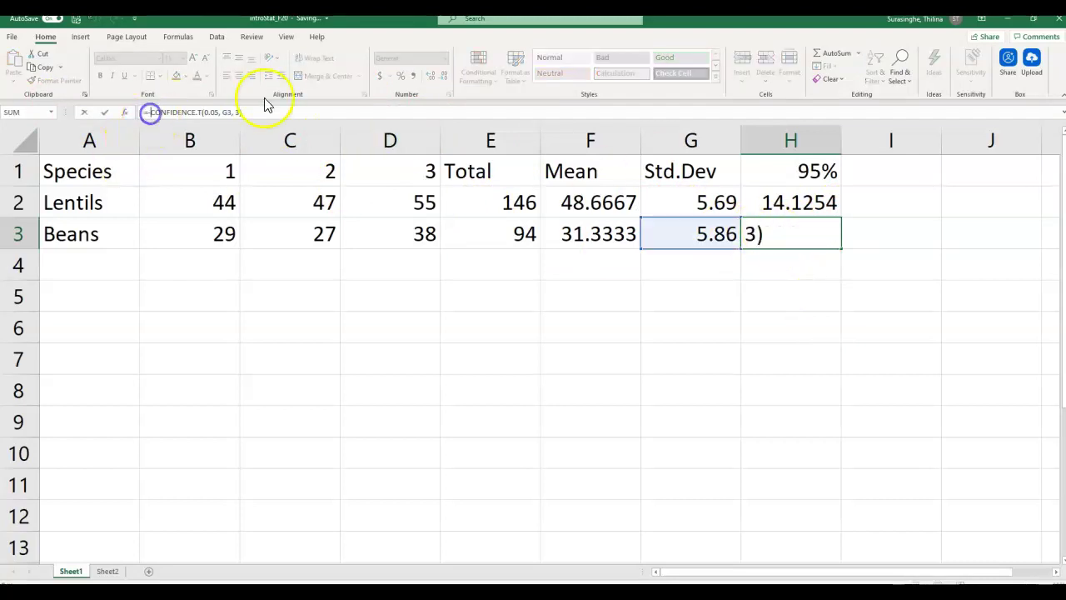
pyautogui.press('BackSpace')
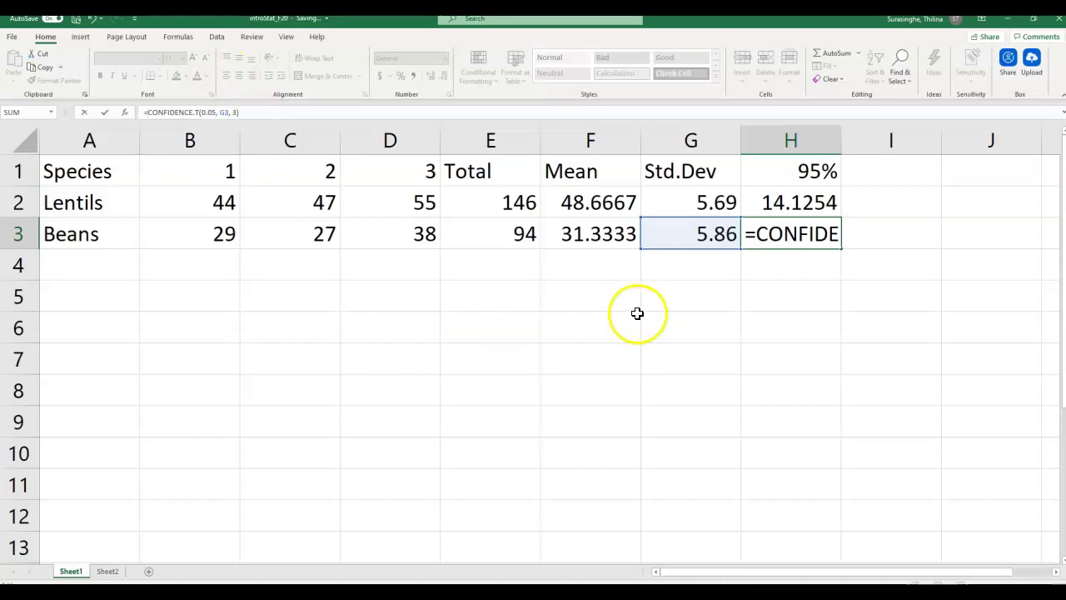
pyautogui.click(804, 273)
pyautogui.press('Escape')
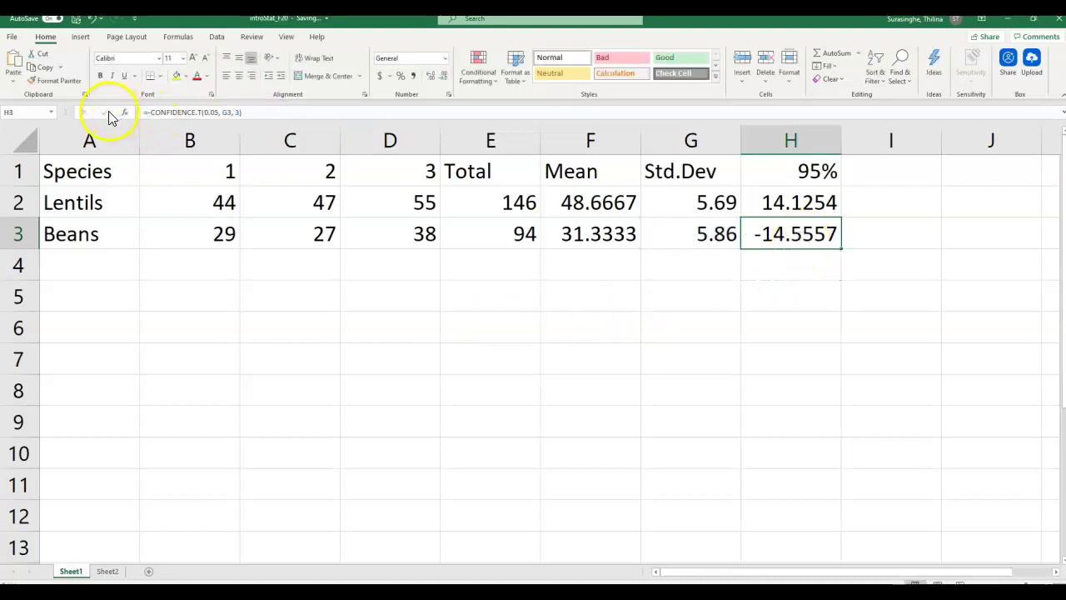
pyautogui.click(190, 109)
pyautogui.click(84, 111)
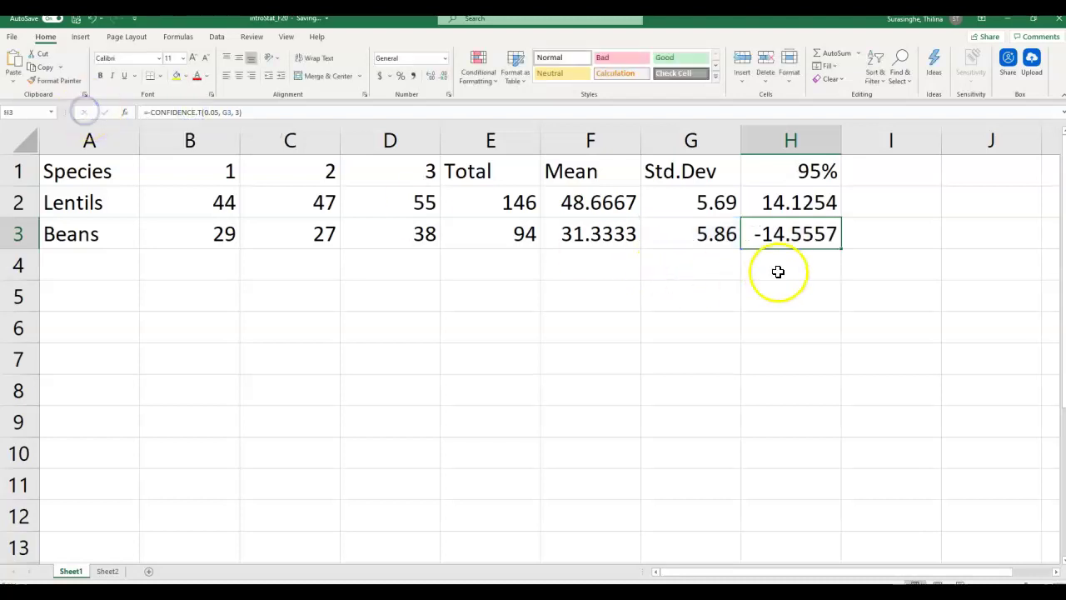
# - Clear the beans confidence formula from cell H3, keeping that cell selected
pyautogui.press('Delete')
pyautogui.press('Return')
pyautogui.press('Up')
# - Calculate the beans 95% confidence value in cell H3 with the formula =CONFIDENCE.T(0.05, G3, 3)
pyautogui.click(219, 110)
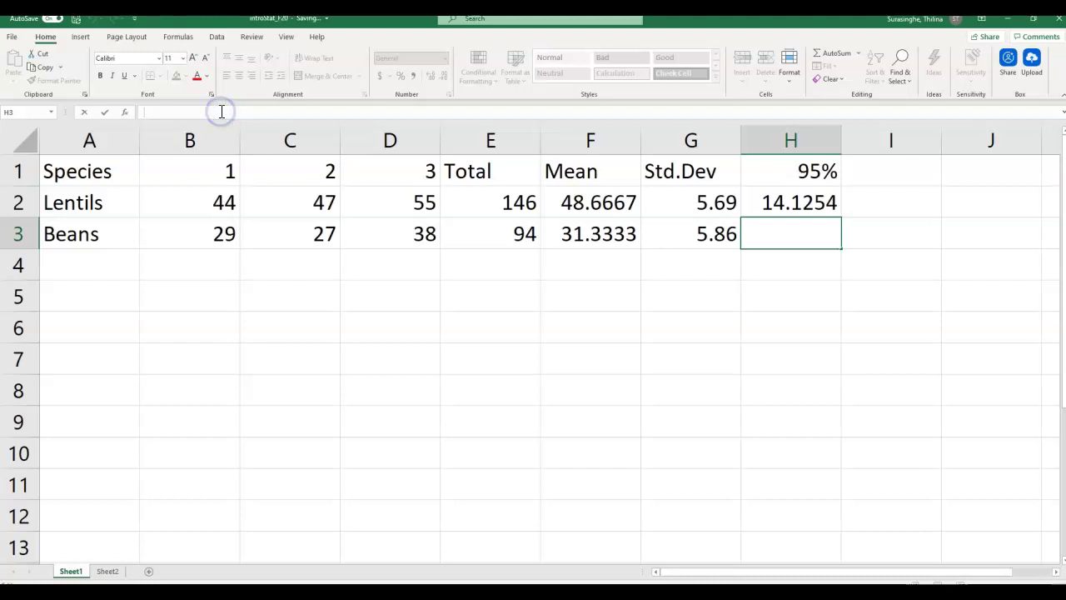
pyautogui.write('=confi')
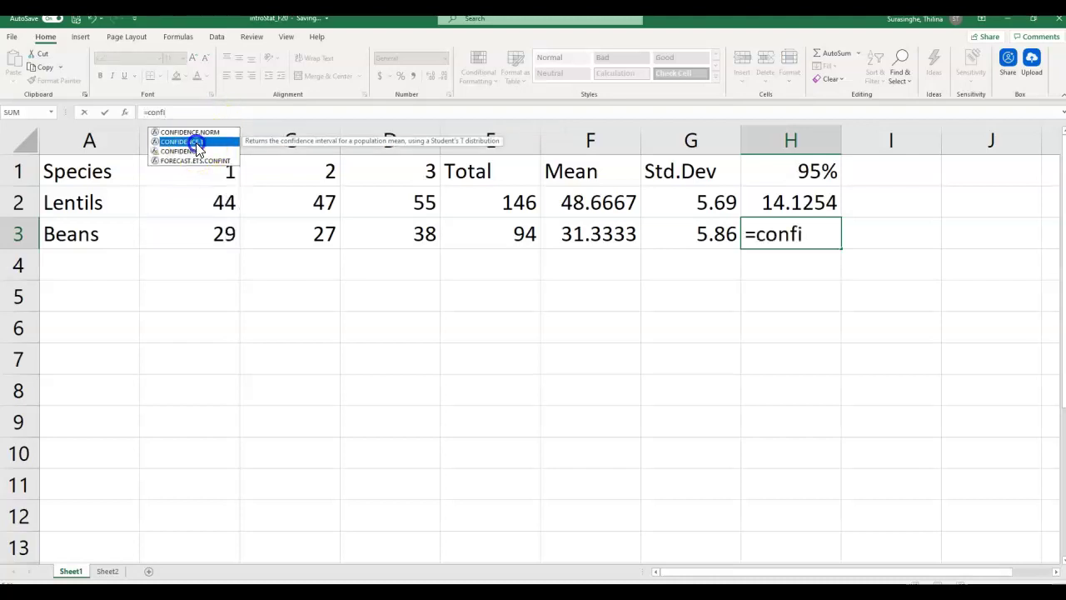
pyautogui.doubleClick(196, 142)
pyautogui.click(209, 112)
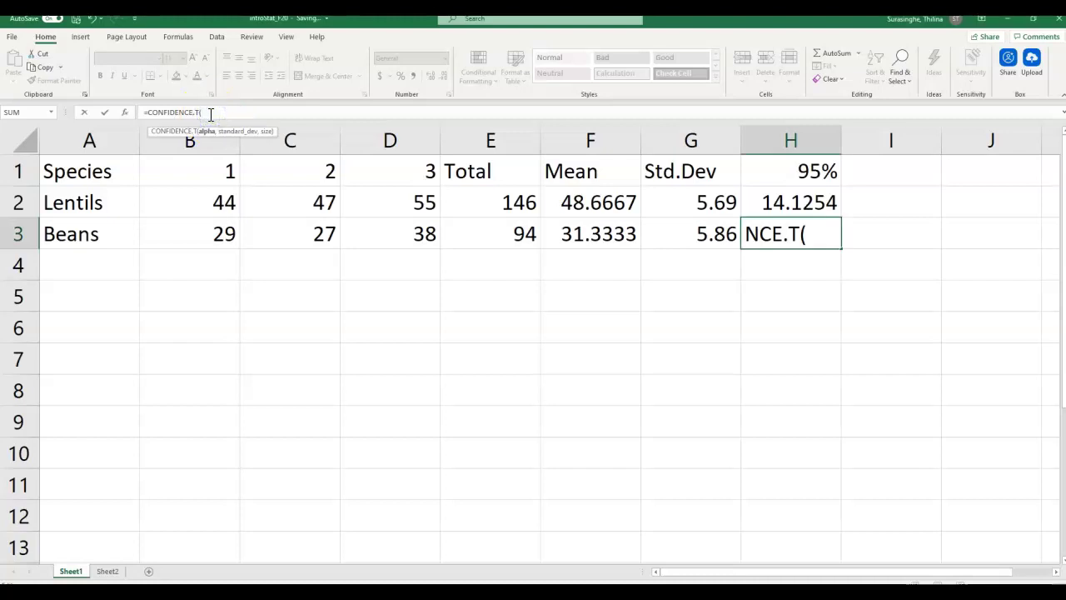
pyautogui.write('0.05,')
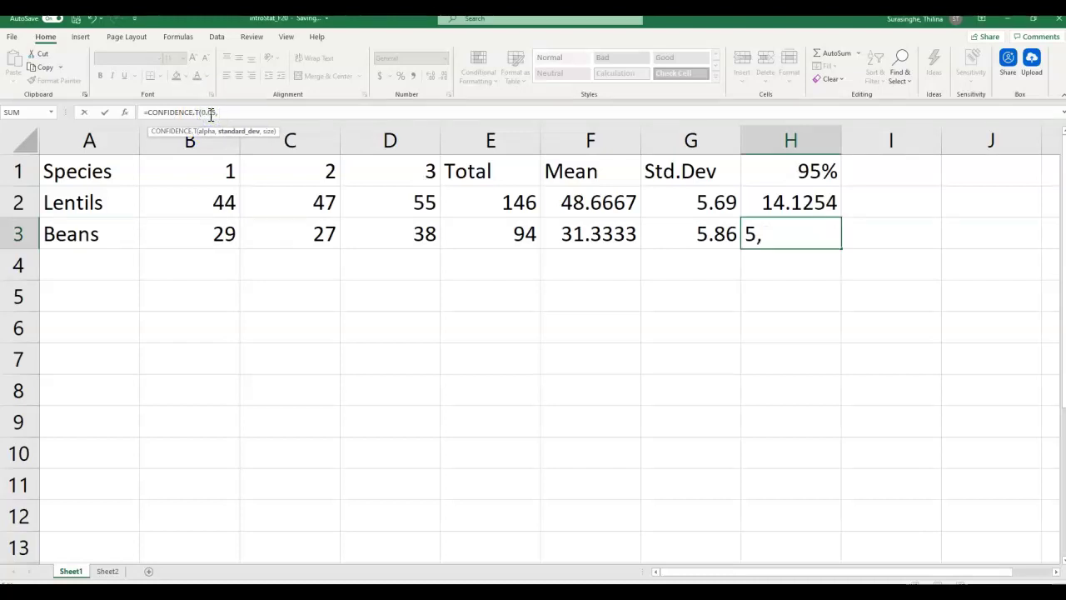
pyautogui.click(676, 234)
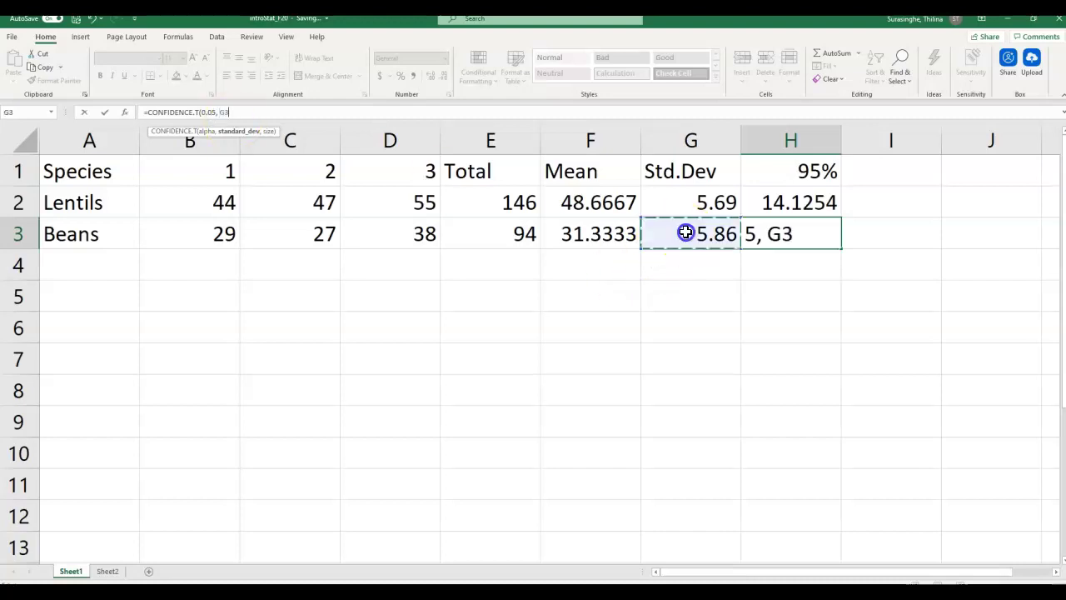
pyautogui.write(',')
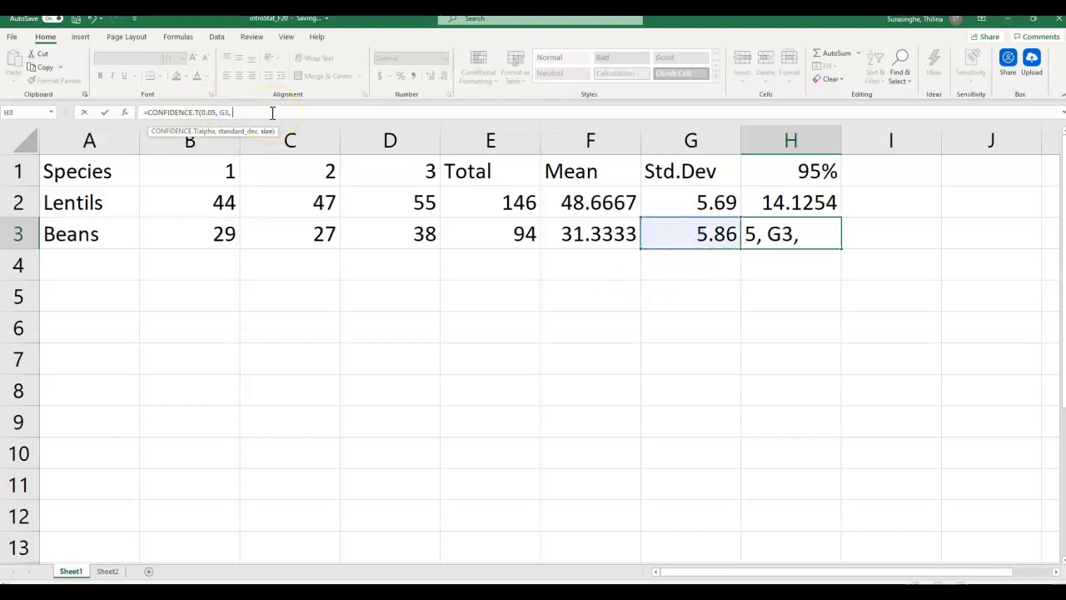
pyautogui.write(' 3')
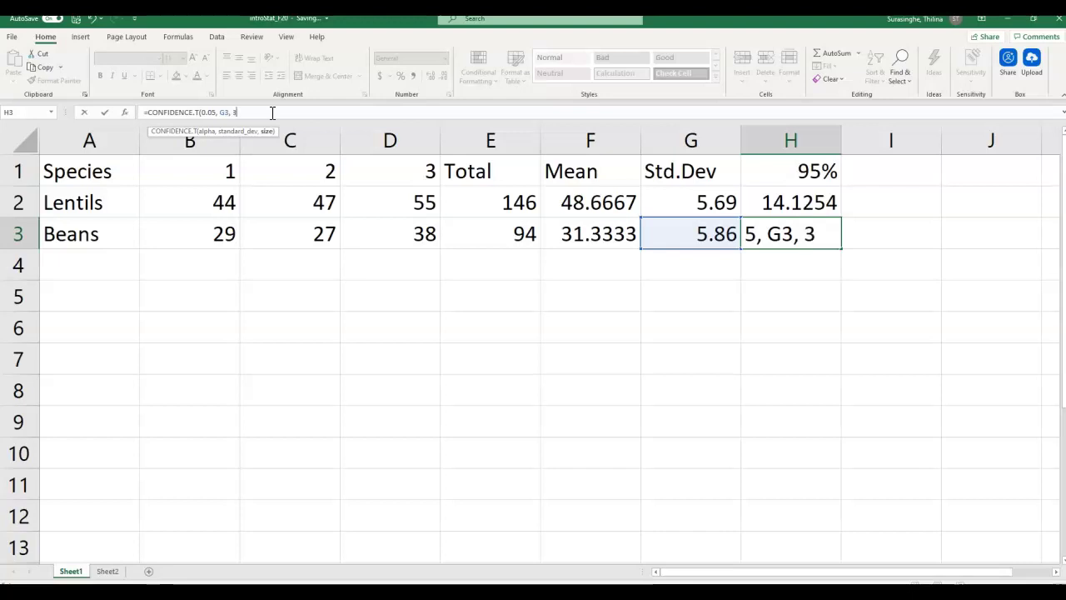
pyautogui.write(')')
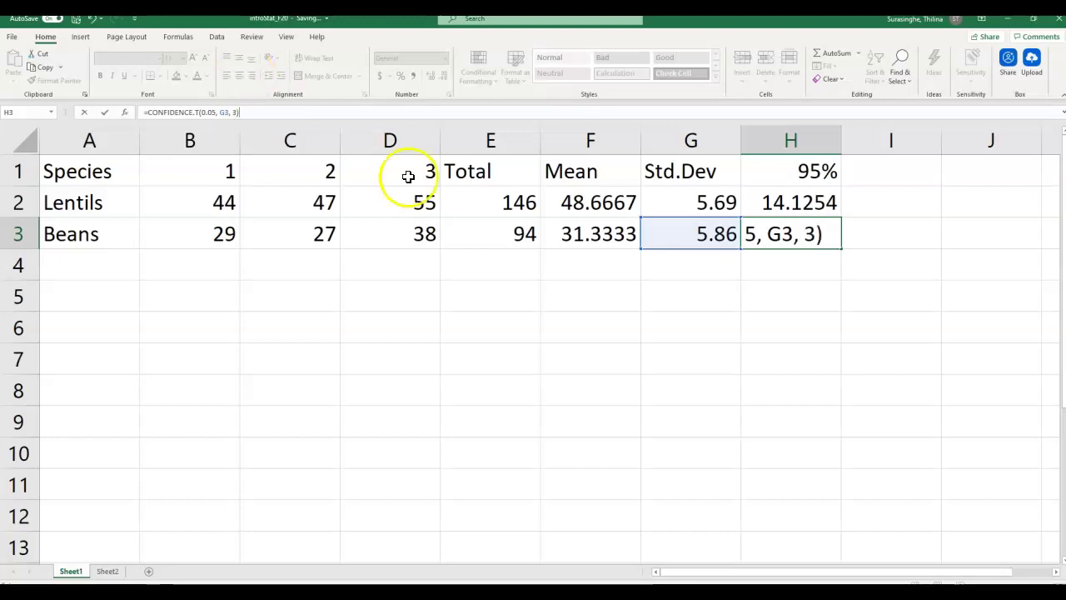
pyautogui.click(105, 111)
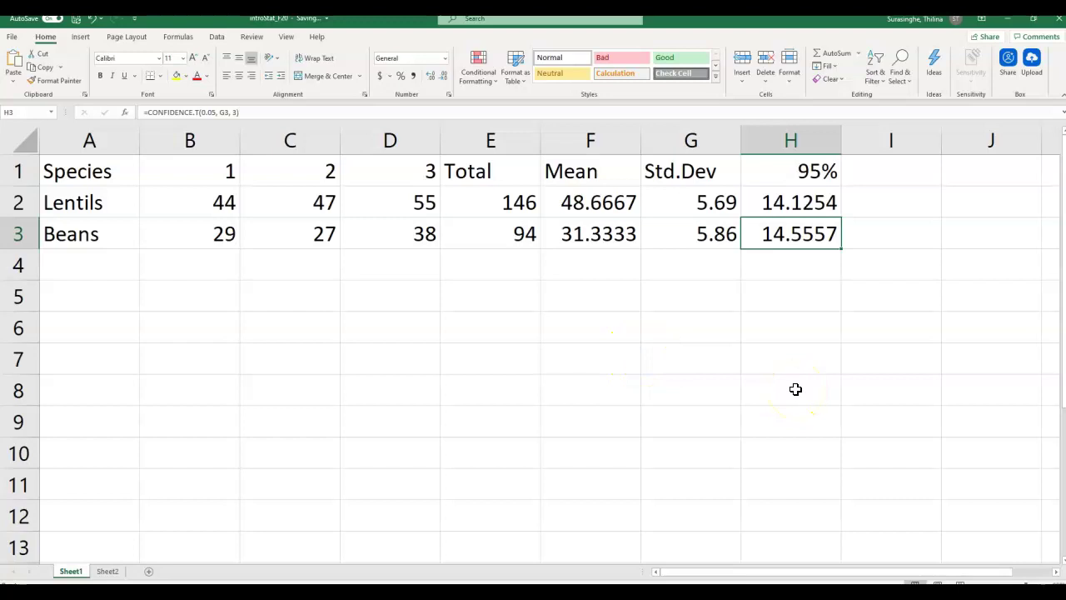
# - Compare the lentils and beans confidence values in column H with the lentils standard deviation in G2
pyautogui.press('Up')
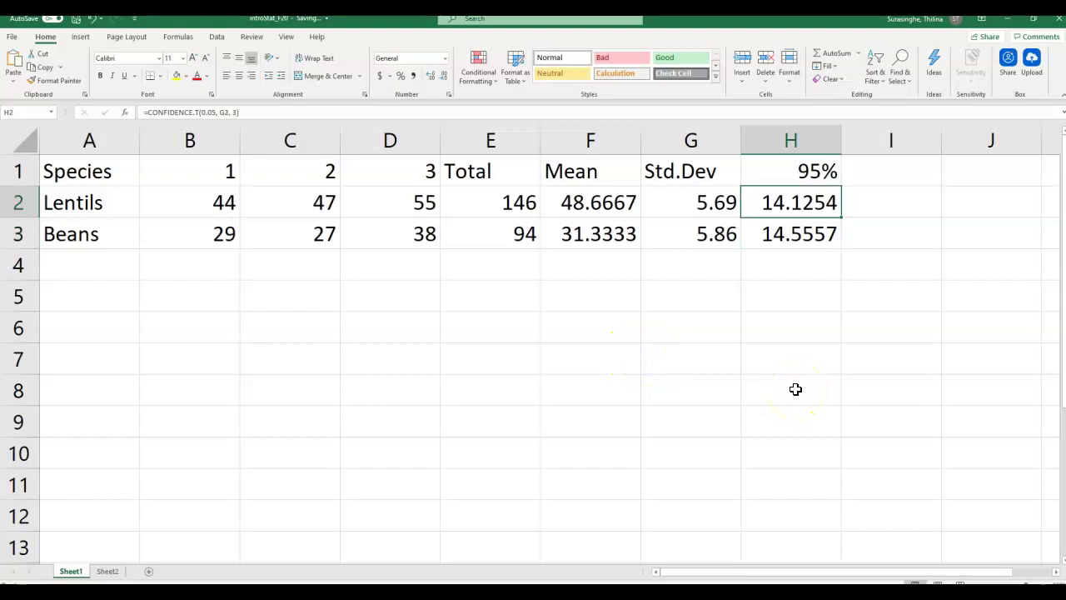
pyautogui.press('Down')
pyautogui.press('Up')
pyautogui.press('Down')
pyautogui.press('Up')
pyautogui.press('Down')
pyautogui.press('Up')
pyautogui.press('Left')
pyautogui.press('Right')
pyautogui.press('Left')
pyautogui.press('Right')
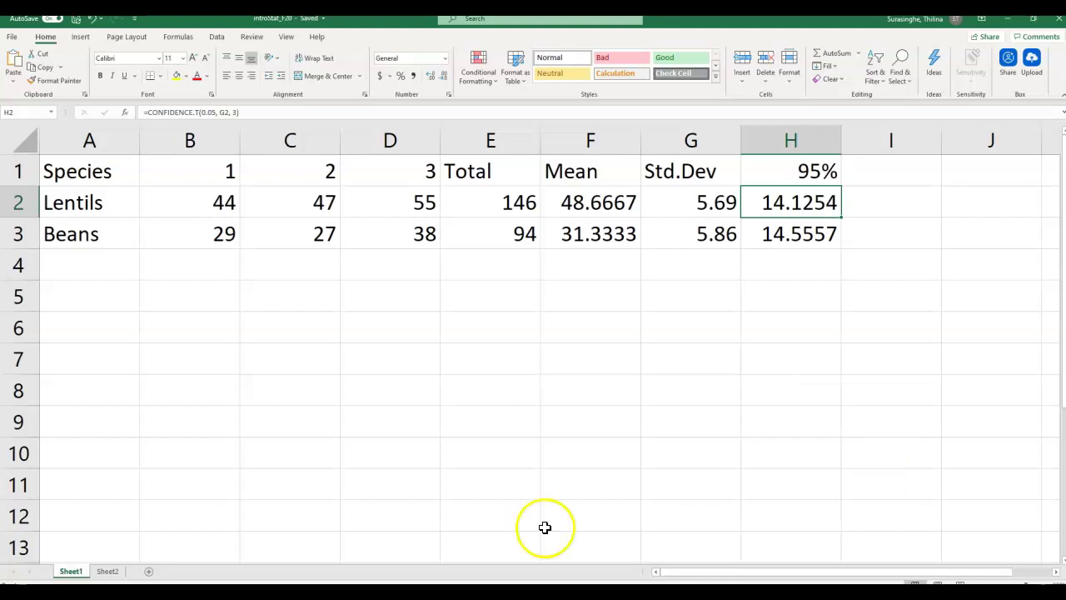
pyautogui.click(291, 408)
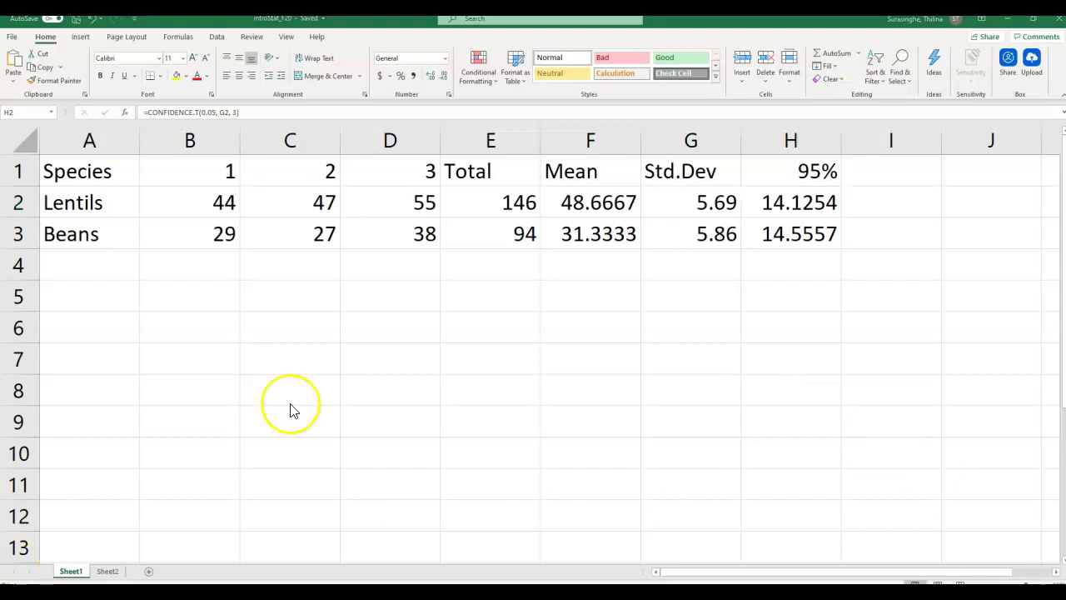
pyautogui.click(278, 438)
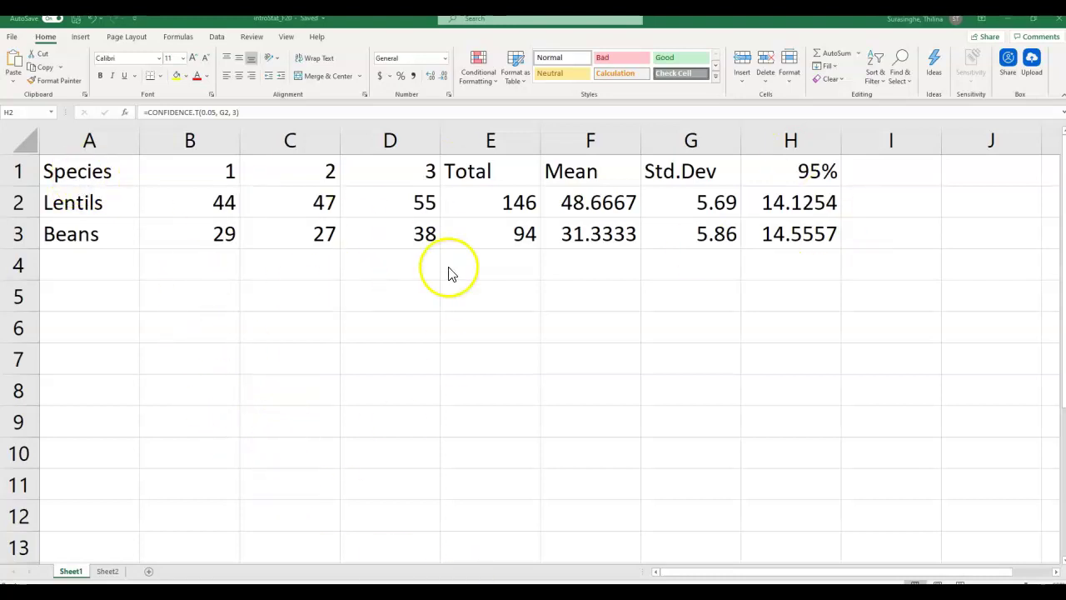
pyautogui.click(620, 331)
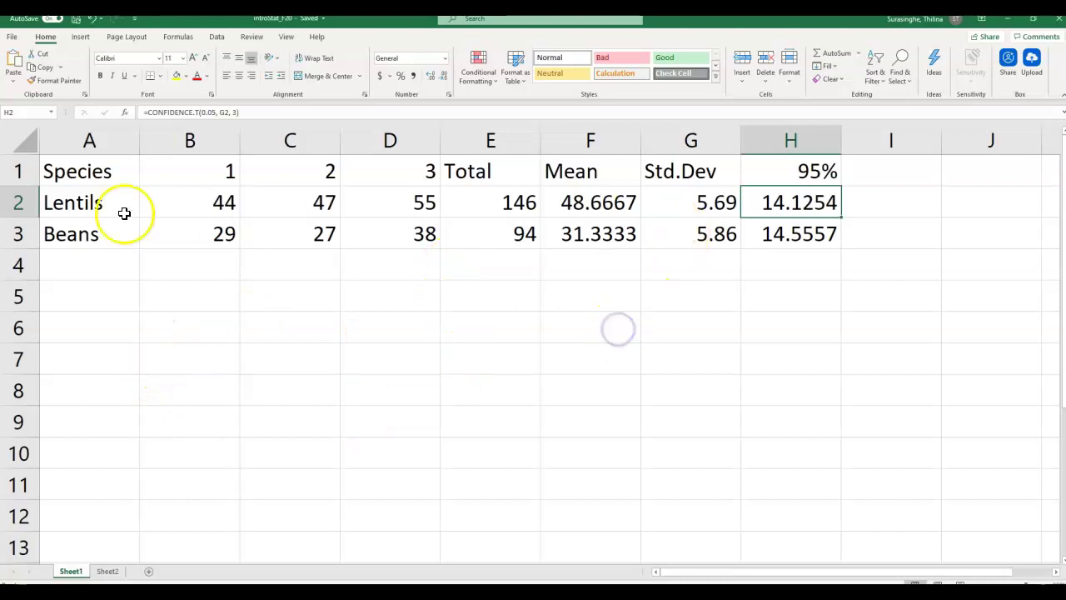
# - Apply All Borders to the whole sampling table in A1:H3
pyautogui.moveTo(74, 173); pyautogui.dragTo(813, 224)
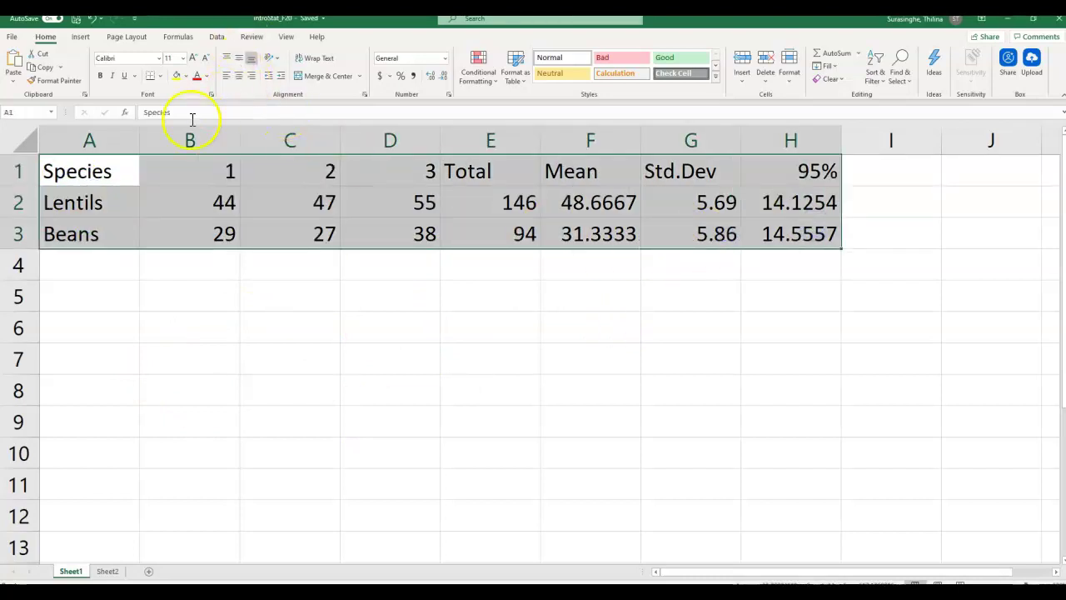
pyautogui.click(252, 38)
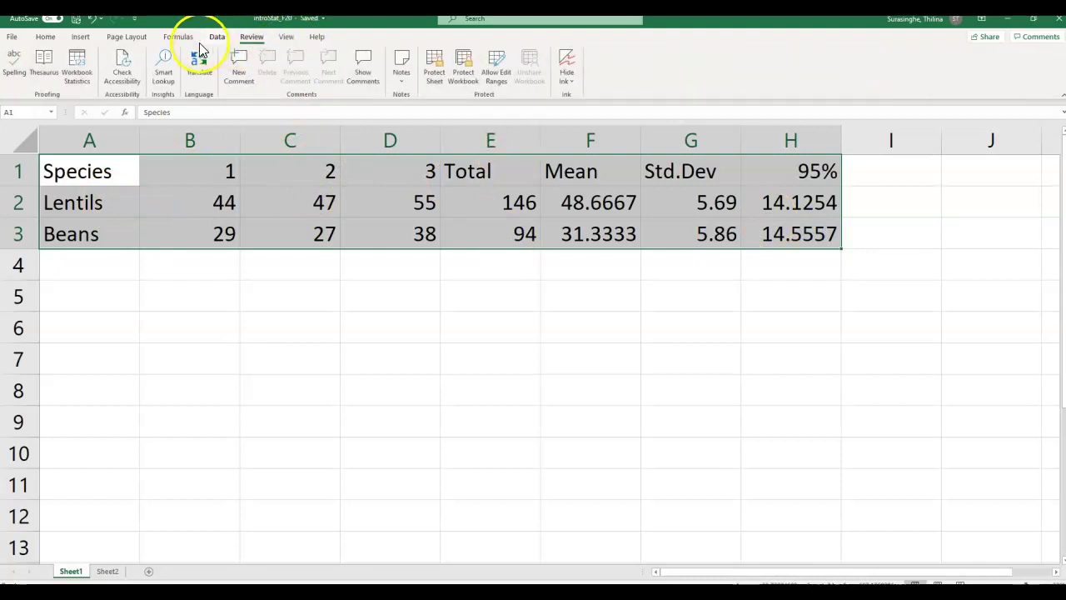
pyautogui.click(286, 37)
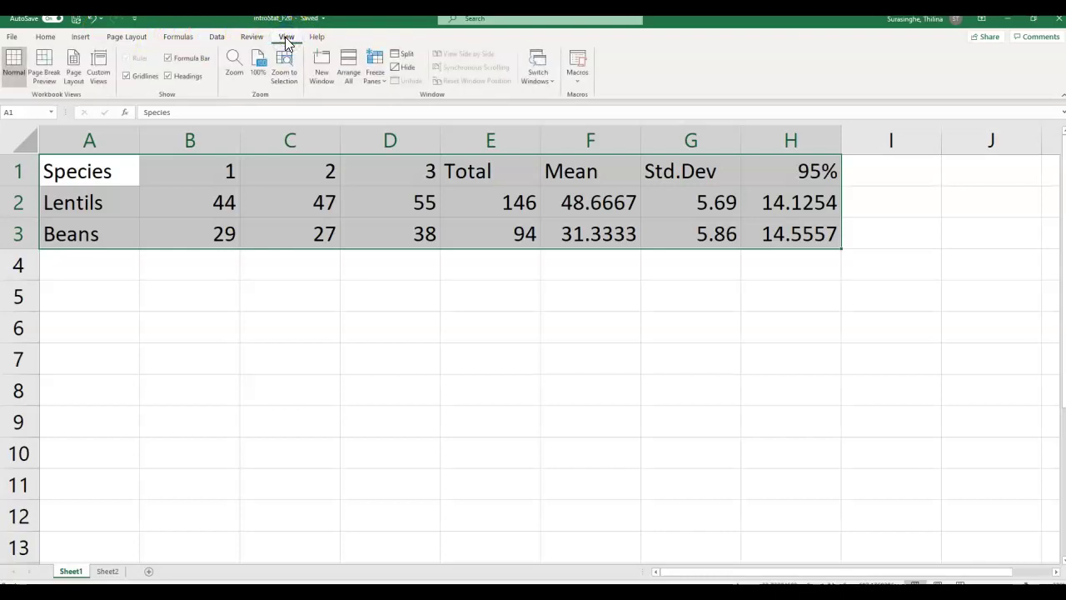
pyautogui.click(251, 37)
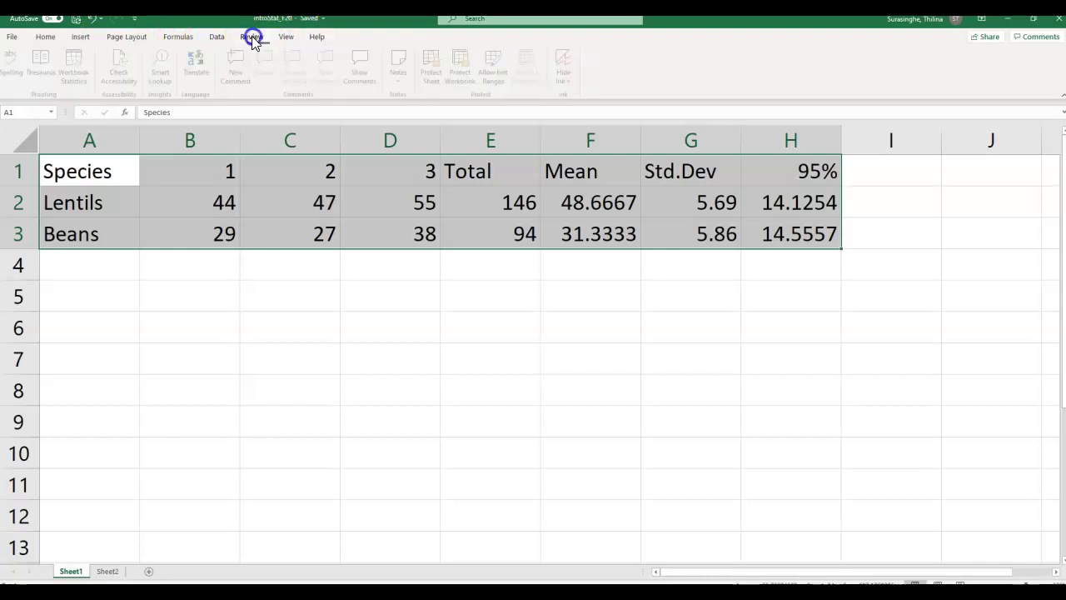
pyautogui.click(215, 38)
pyautogui.click(43, 38)
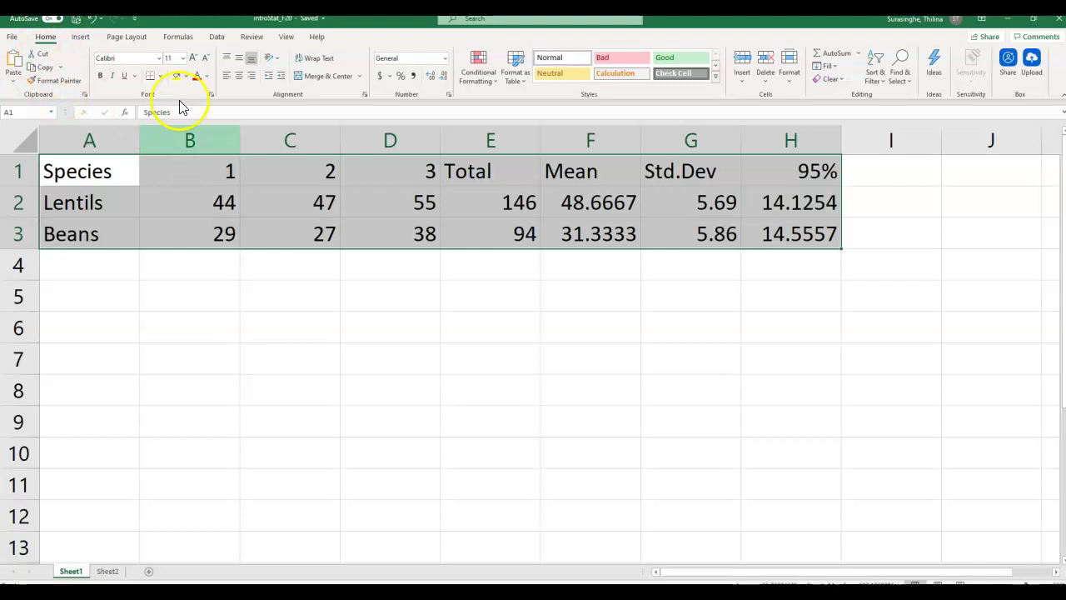
pyautogui.click(161, 76)
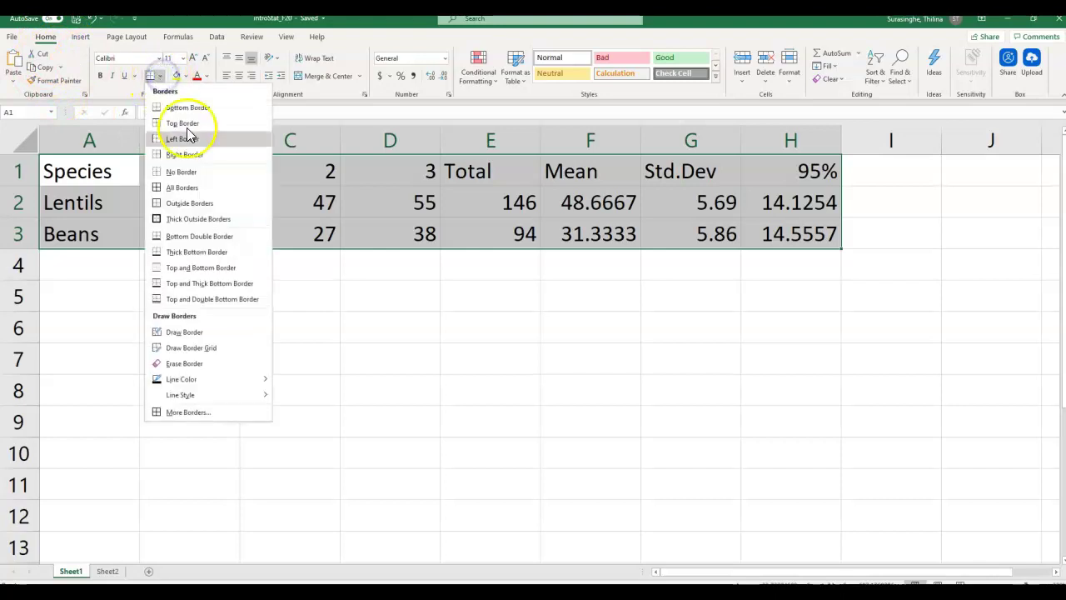
pyautogui.click(191, 188)
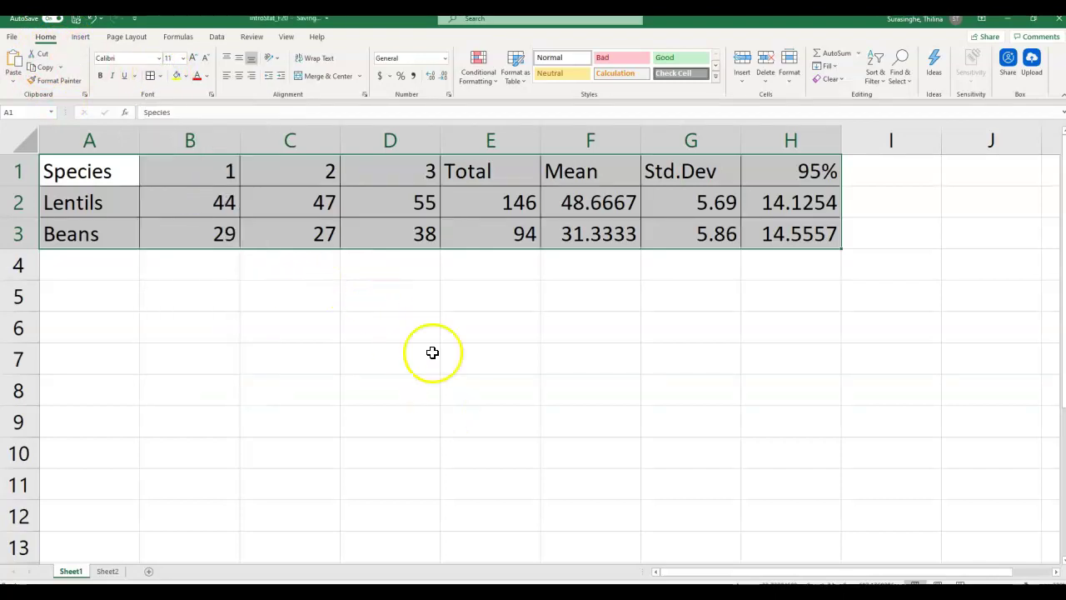
# - Copy the table range A1:H3 and switch to the Lastname_Pop Sampling Worksheet document in Word
pyautogui.moveTo(78, 169); pyautogui.dragTo(794, 234)
pyautogui.hotkey('ctrl', 'c')
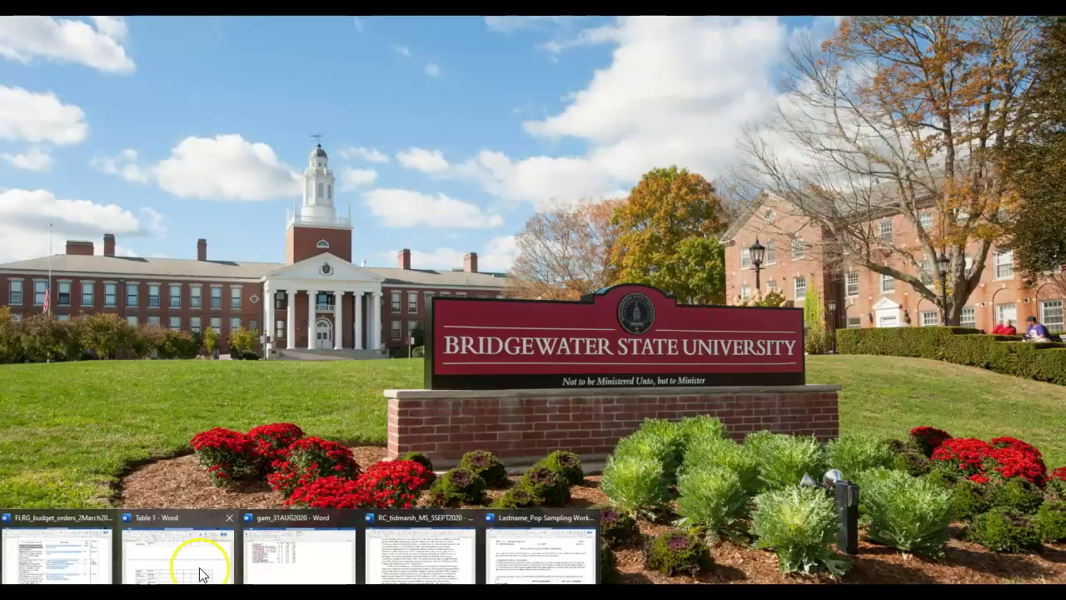
pyautogui.click(209, 573)
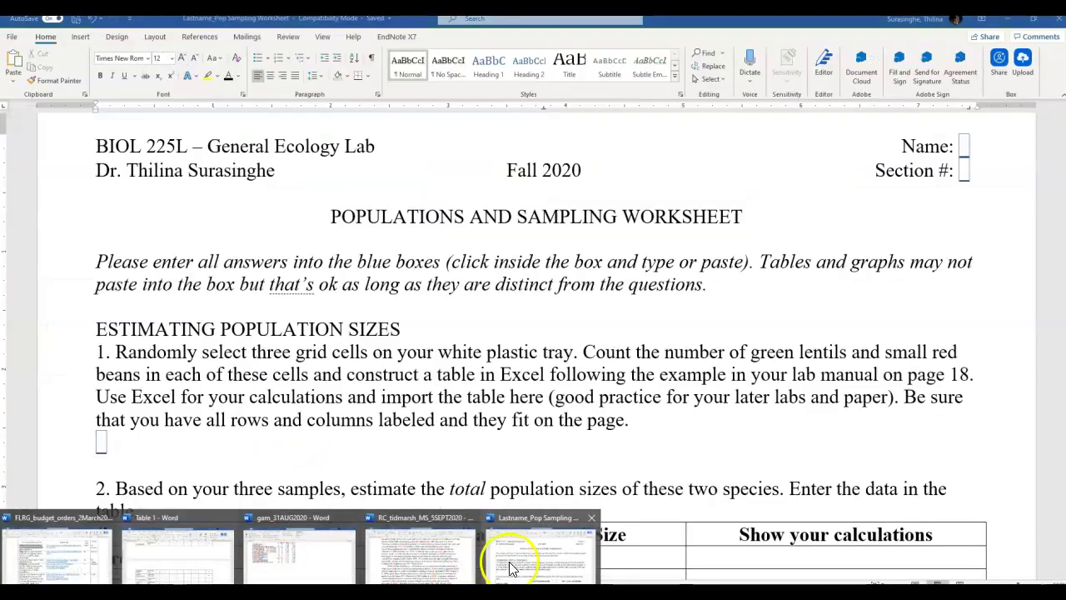
pyautogui.click(512, 569)
# - Add blank lines below the answer box of question 1 and paste the copied sampling table there
pyautogui.click(129, 452)
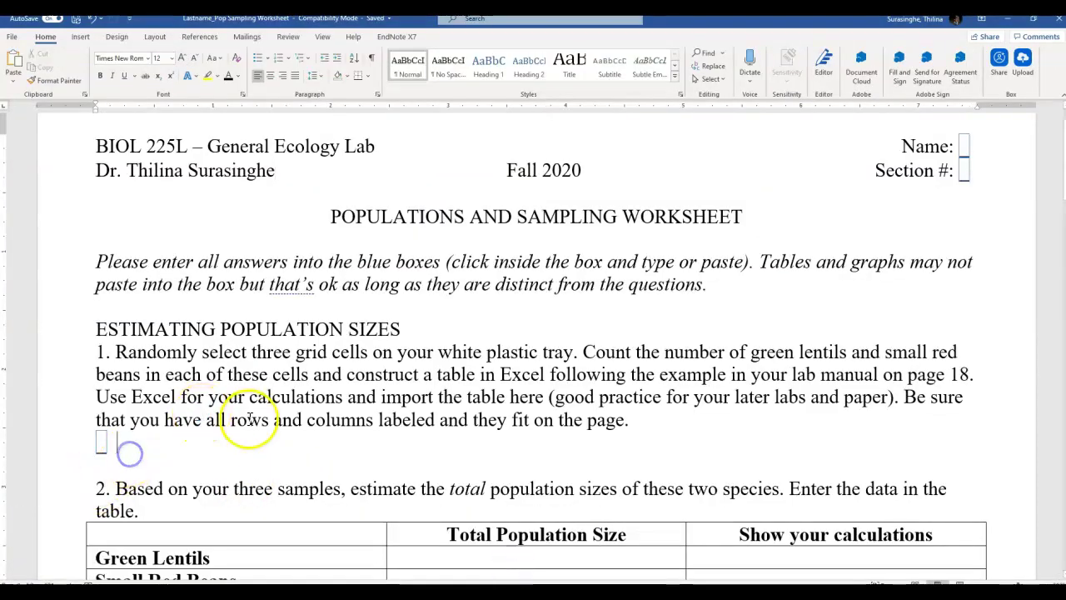
pyautogui.scroll(-1, 344, 323)
pyautogui.press('Return')
pyautogui.press('Return')
pyautogui.press('Return')
pyautogui.press('Up')
pyautogui.press('Up')
pyautogui.hotkey('ctrl', 'v')
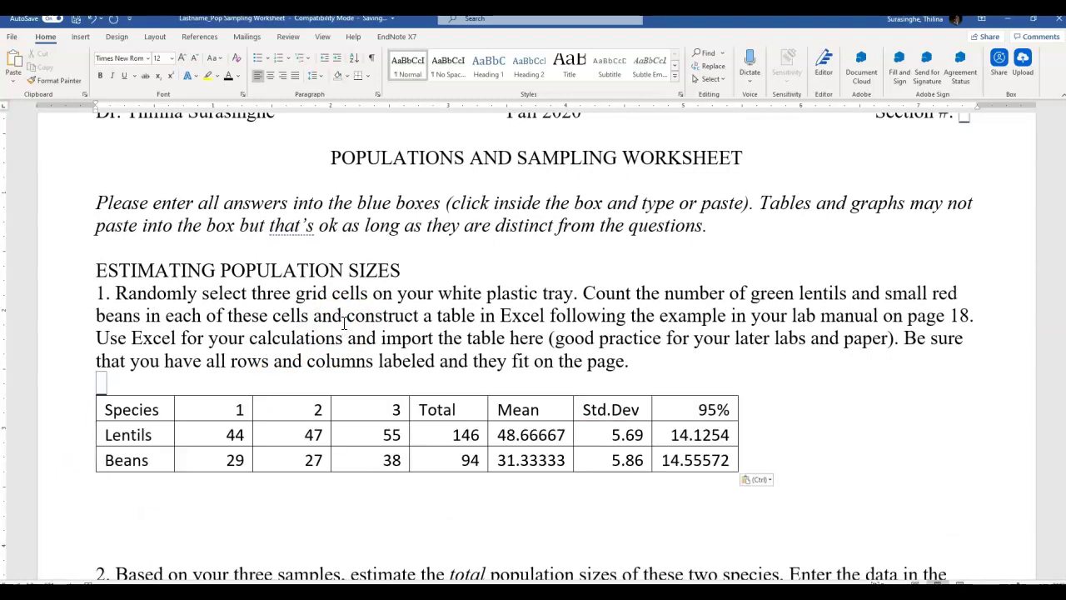
# - Select the entire pasted table and apply the plain black grid table style to it
pyautogui.click(141, 408)
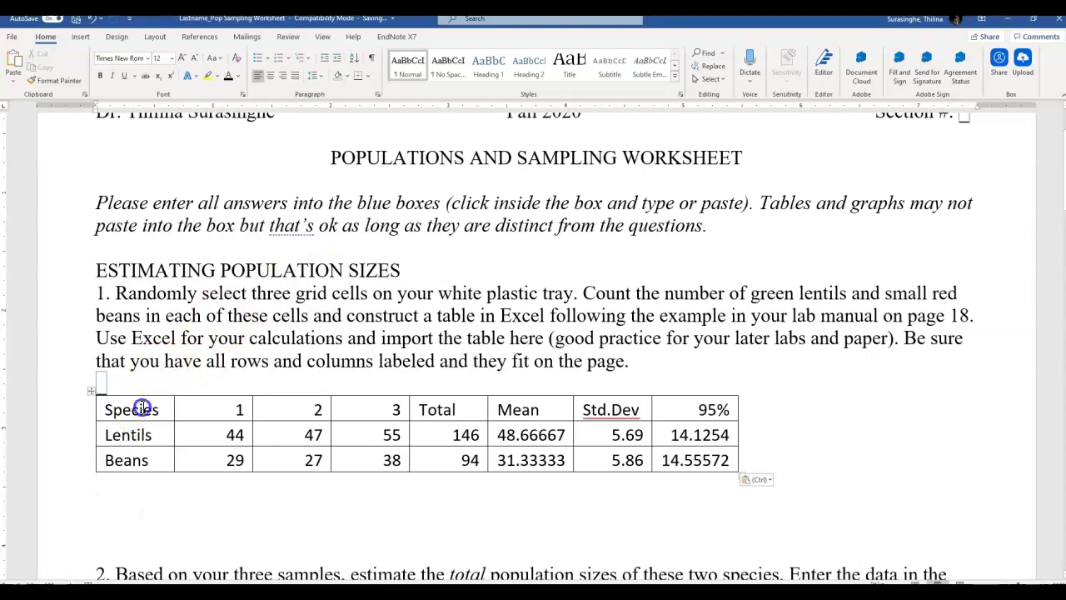
pyautogui.click(91, 389)
pyautogui.click(86, 400)
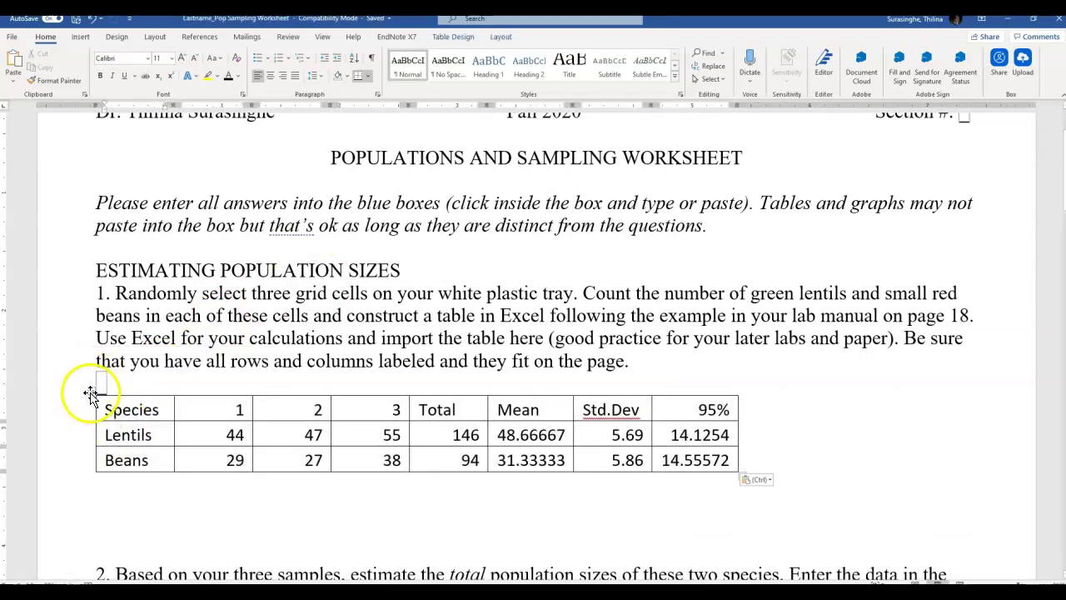
pyautogui.click(91, 389)
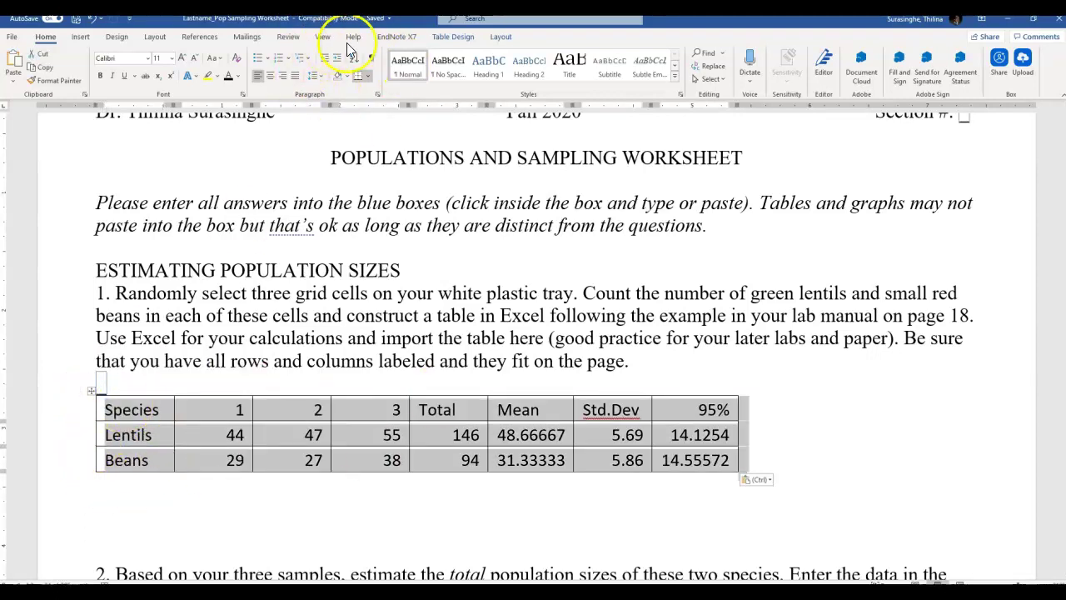
pyautogui.click(457, 38)
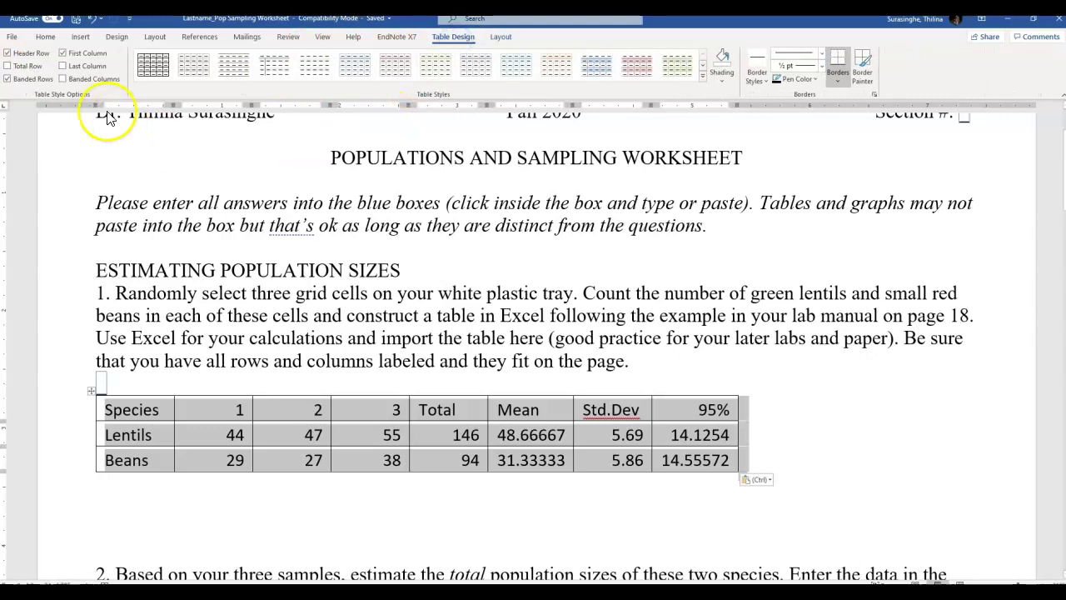
pyautogui.click(151, 65)
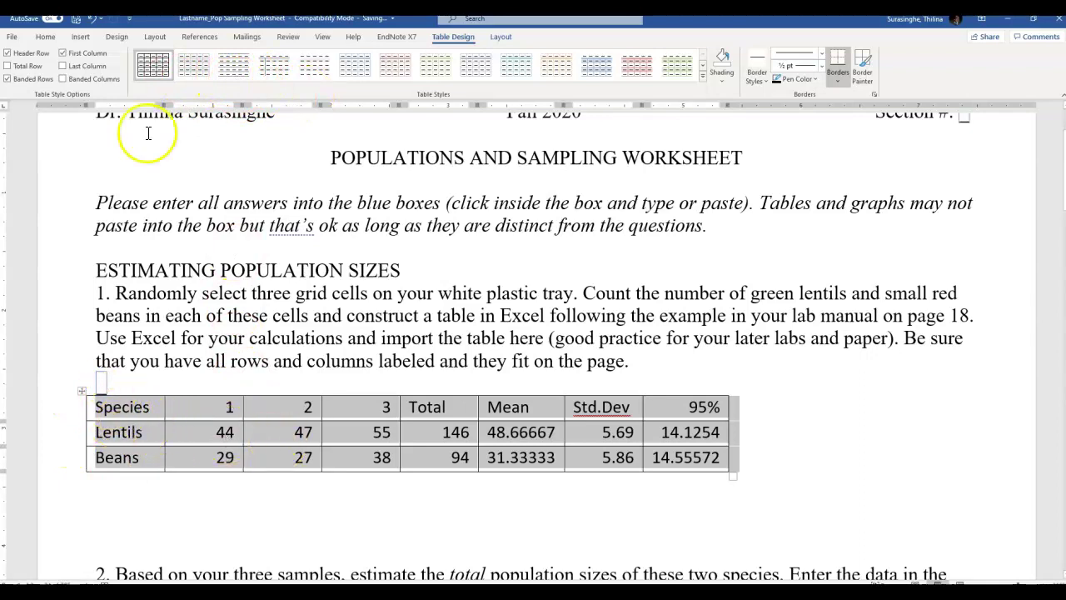
pyautogui.click(112, 412)
# - Insert a new line between the answer box and the table and start a caption with "Table 1:"
pyautogui.click(132, 385)
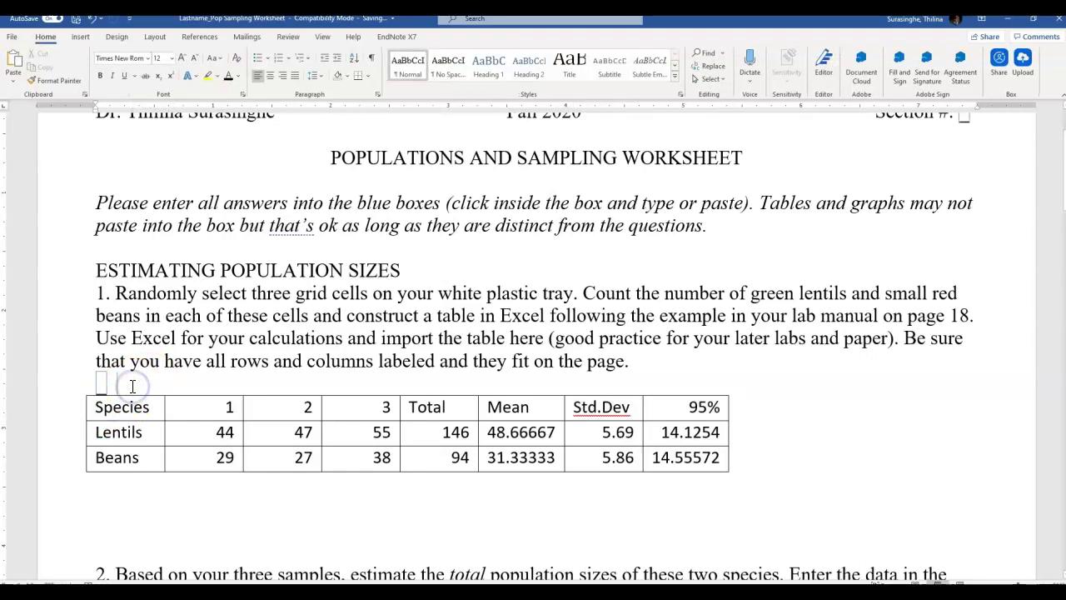
pyautogui.press('Return')
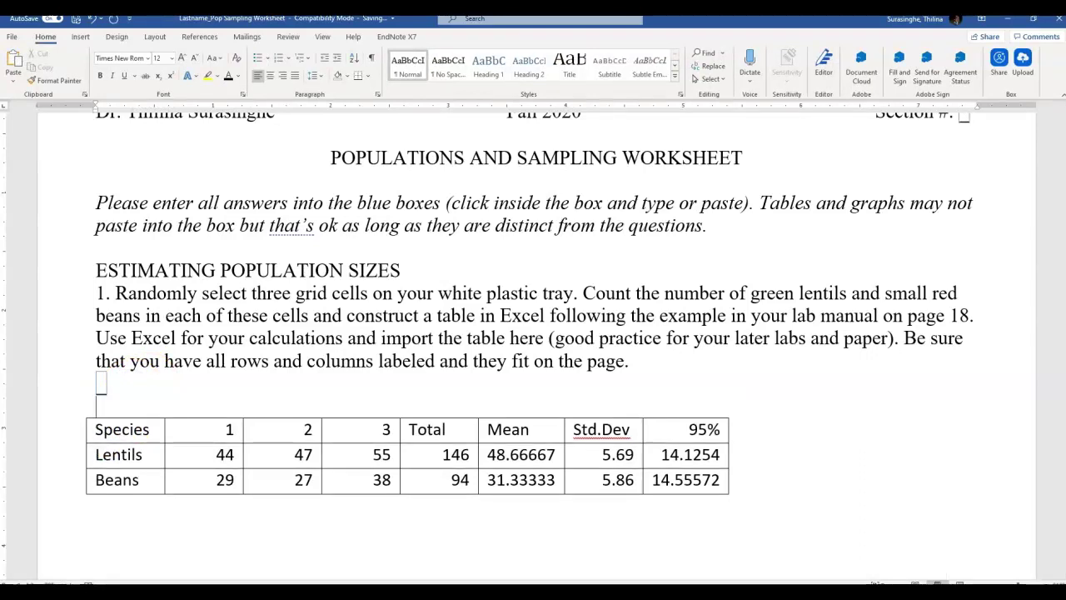
pyautogui.write('Table 1:')
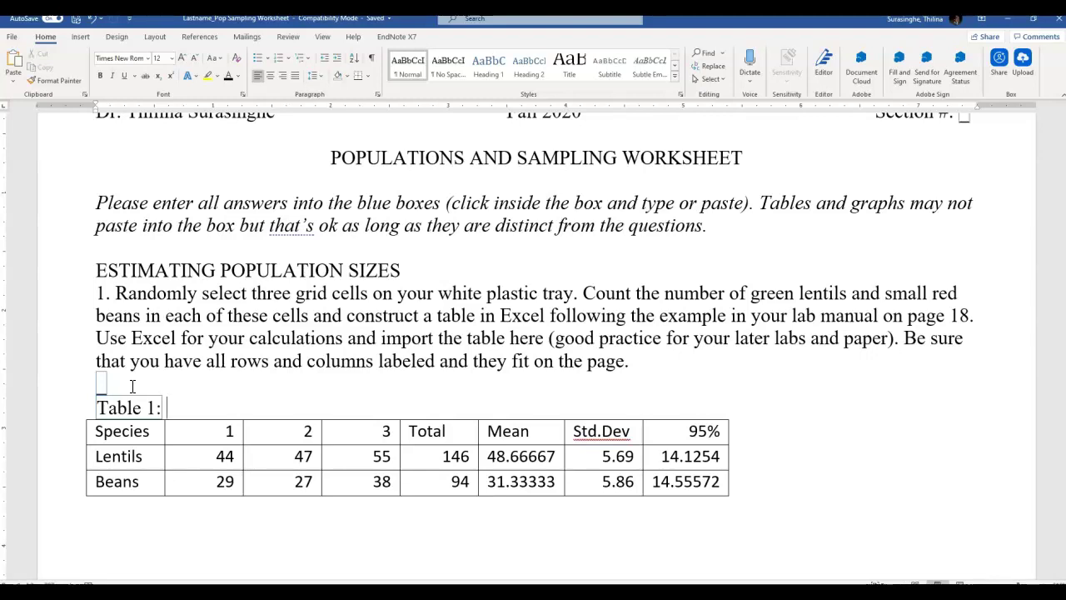
# - Continue the "Table 1:" caption with the text "Average sample size,"
pyautogui.write('Mea')
pyautogui.press('BackSpace')
pyautogui.press('BackSpace')
pyautogui.press('BackSpace')
pyautogui.write('Average')
pyautogui.press('BackSpace')
pyautogui.press('BackSpace')
pyautogui.press('BackSpace')
pyautogui.press('BackSpace')
pyautogui.write('rage ')
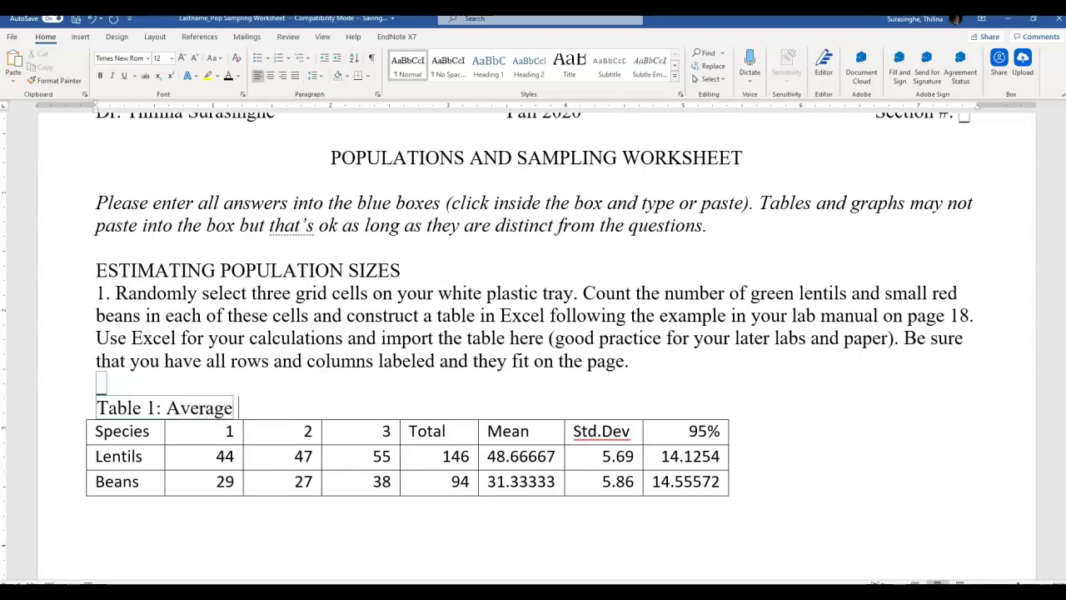
pyautogui.write('sample size,')
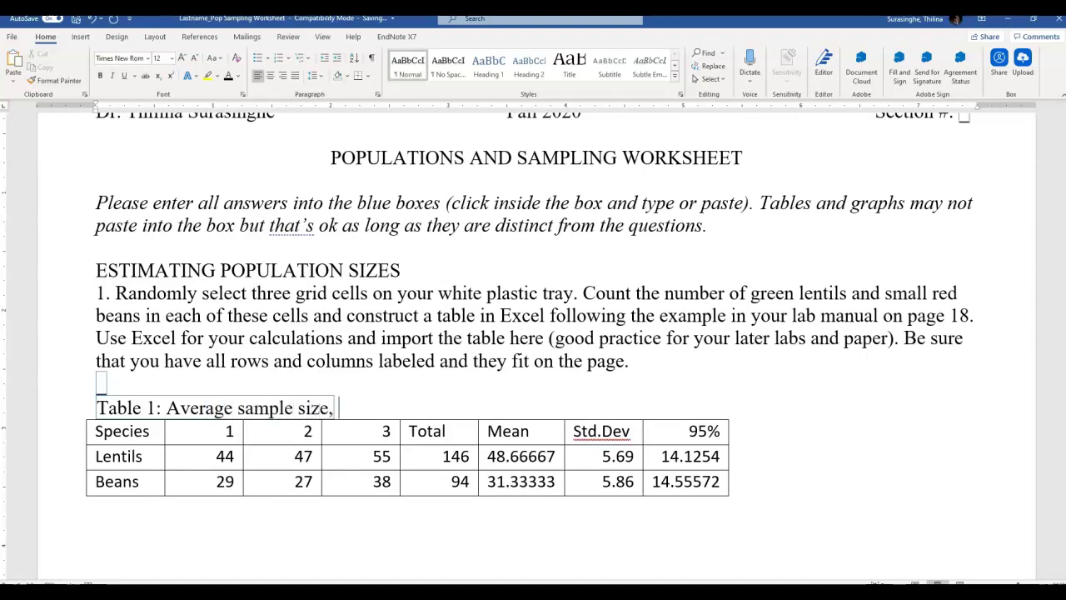
# - Complete the Table 1 caption with "standard dev., and 95% CI for lentils and Beans, based on three samples"
pyautogui.write(' standra ')
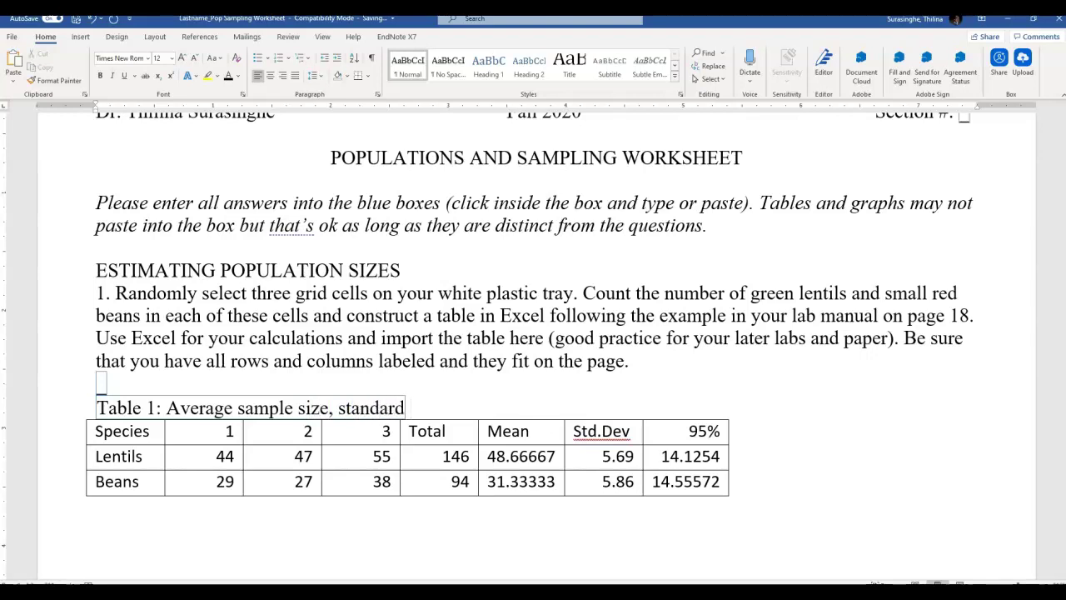
pyautogui.write('dev., and 905')
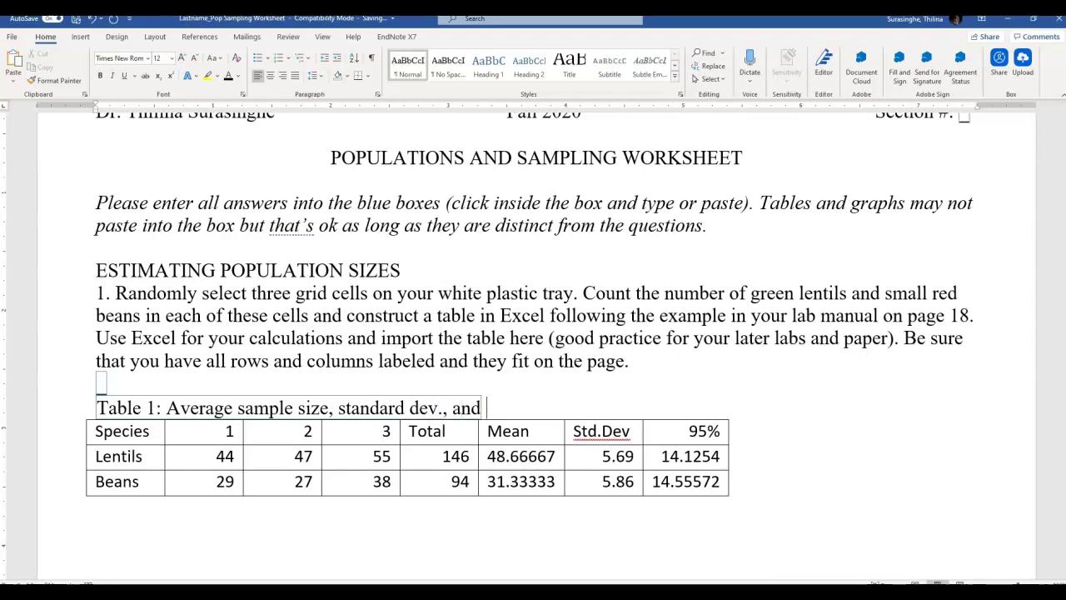
pyautogui.press('BackSpace')
pyautogui.press('BackSpace')
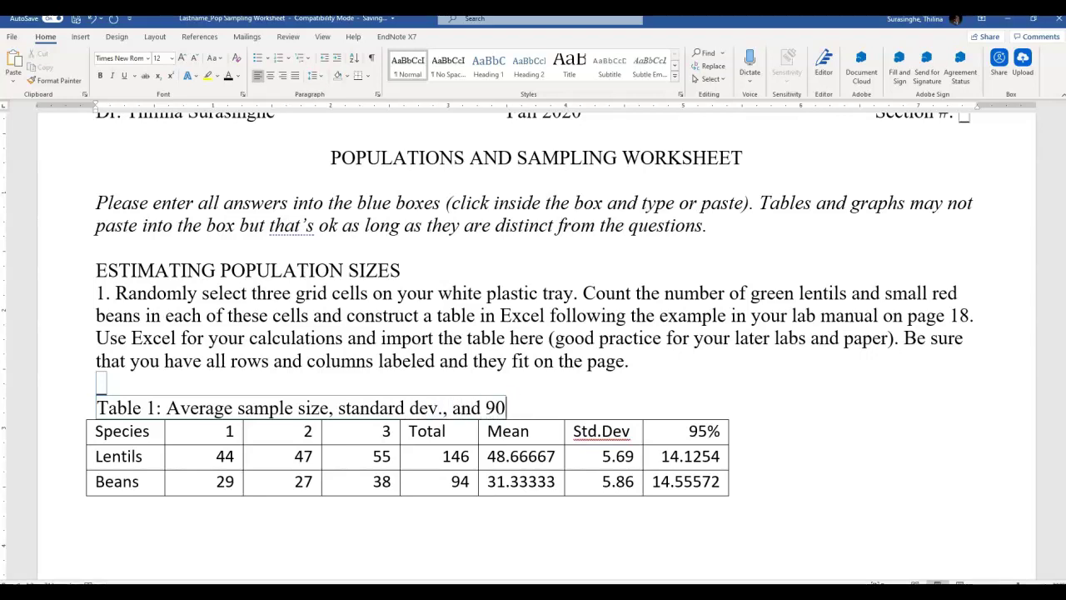
pyautogui.write('5% CI')
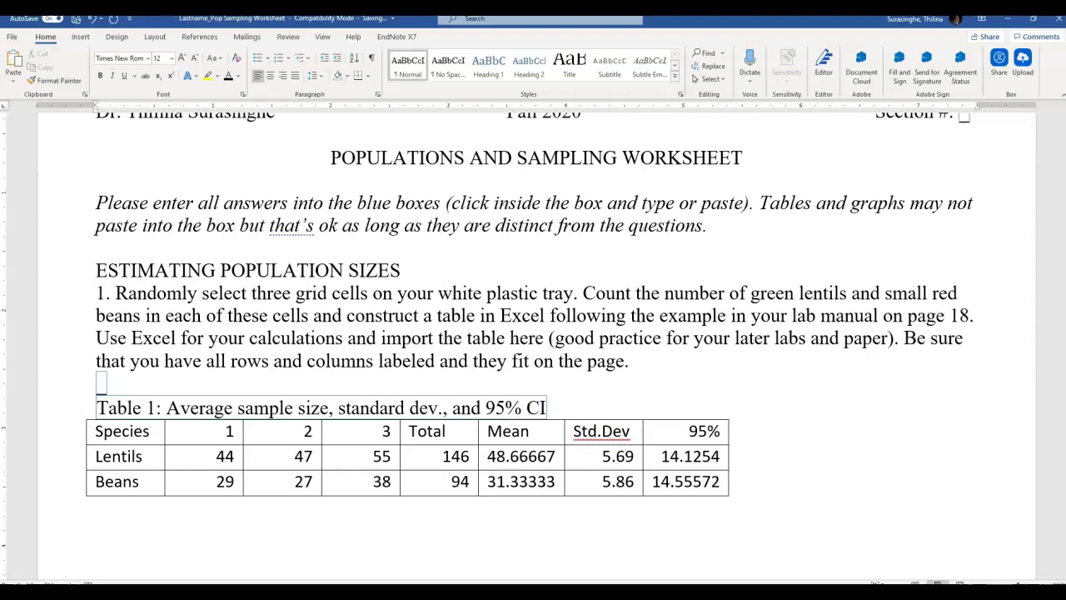
pyautogui.write(' for lent')
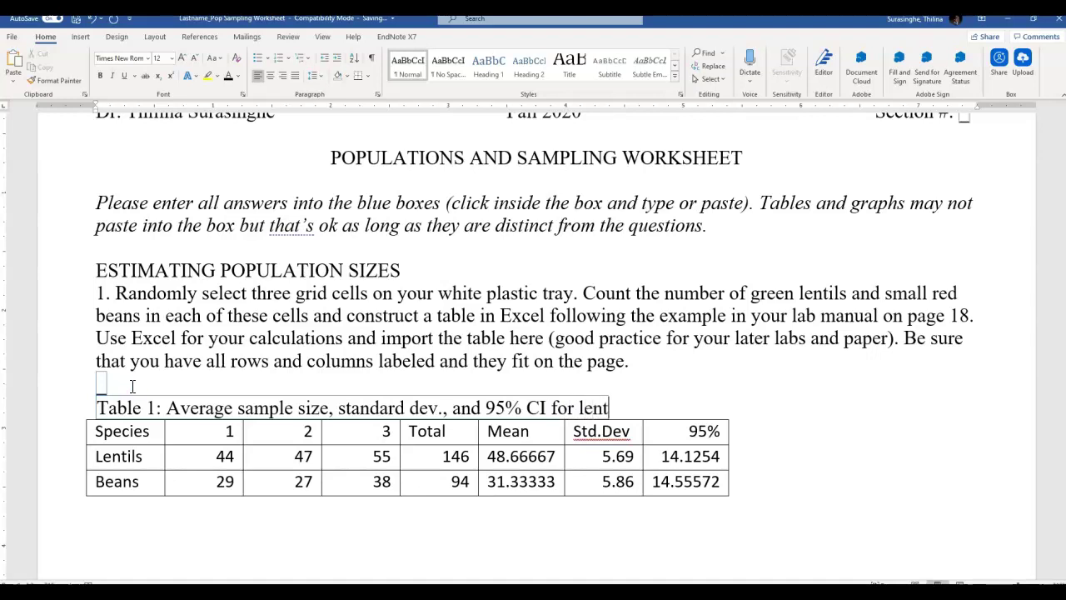
pyautogui.write('ils and Beans')
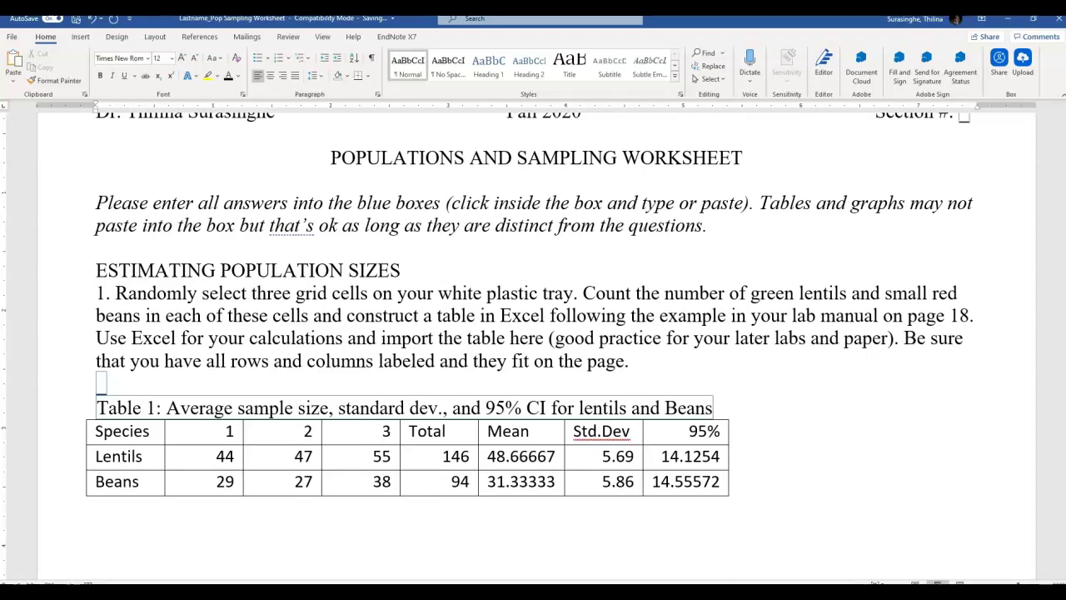
pyautogui.write('based on three samples')
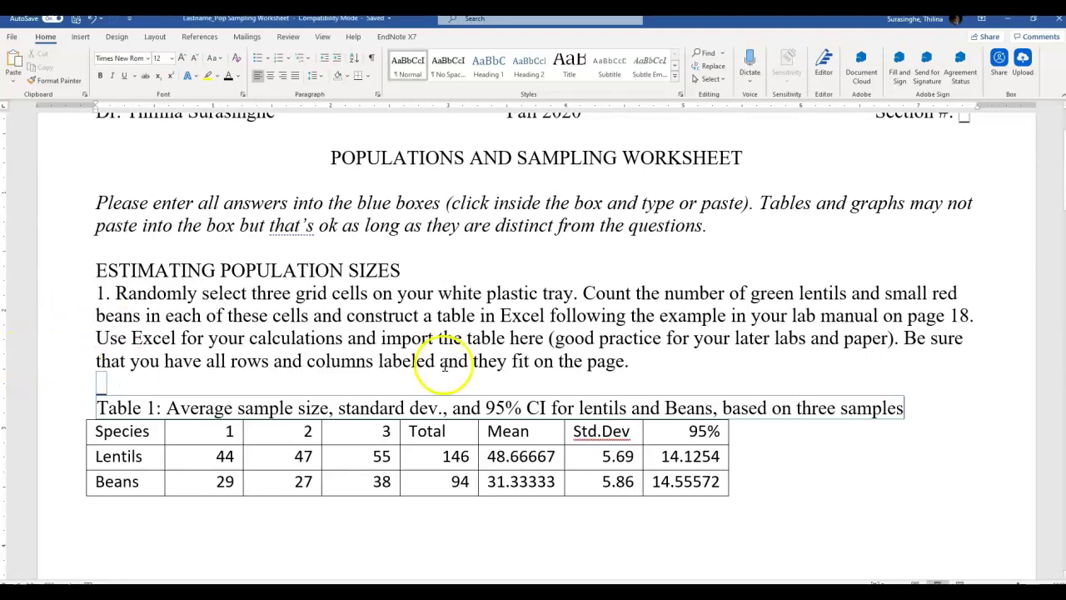
# - Review the captioned table together with questions 2 and 3 of the worksheet below it
pyautogui.scroll(-1, 425, 386)
pyautogui.scroll(-3, 424, 386)
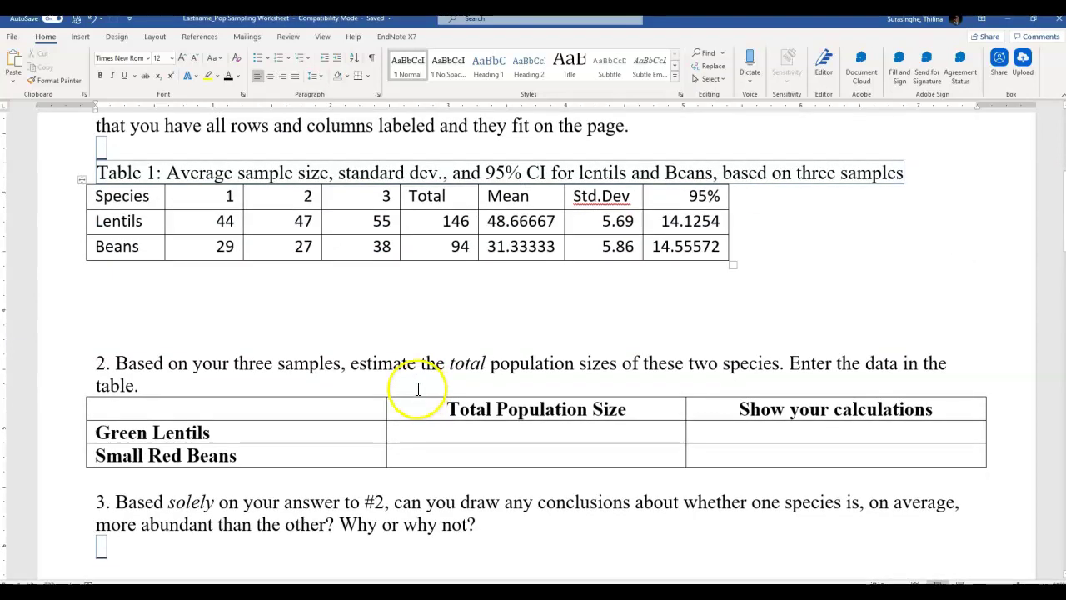
pyautogui.scroll(2, 419, 388)
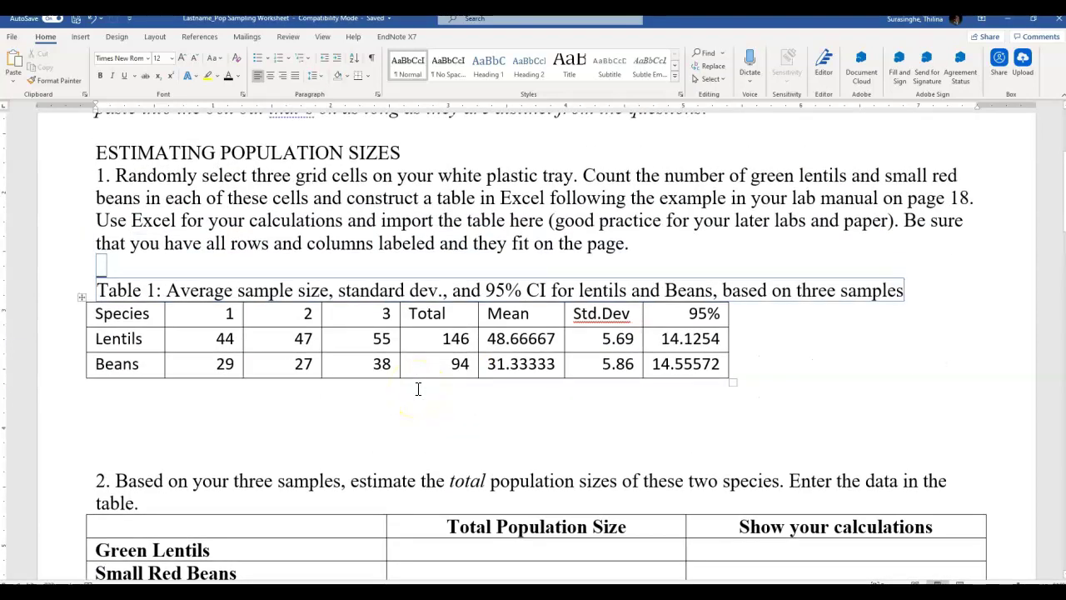
pyautogui.scroll(-1, 392, 409)
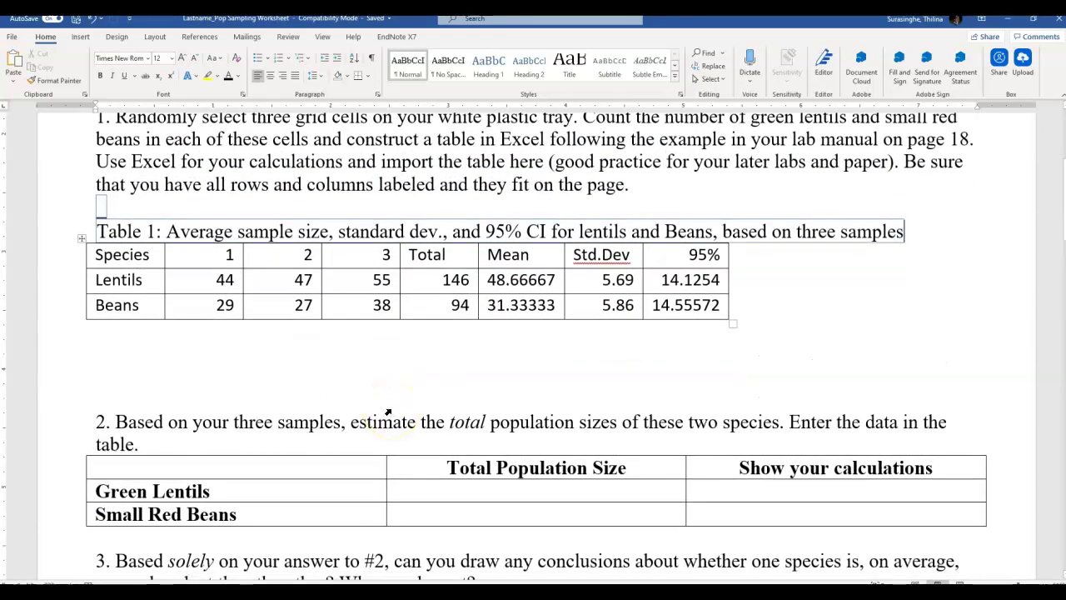
pyautogui.scroll(-2, 387, 411)
pyautogui.click(352, 225)
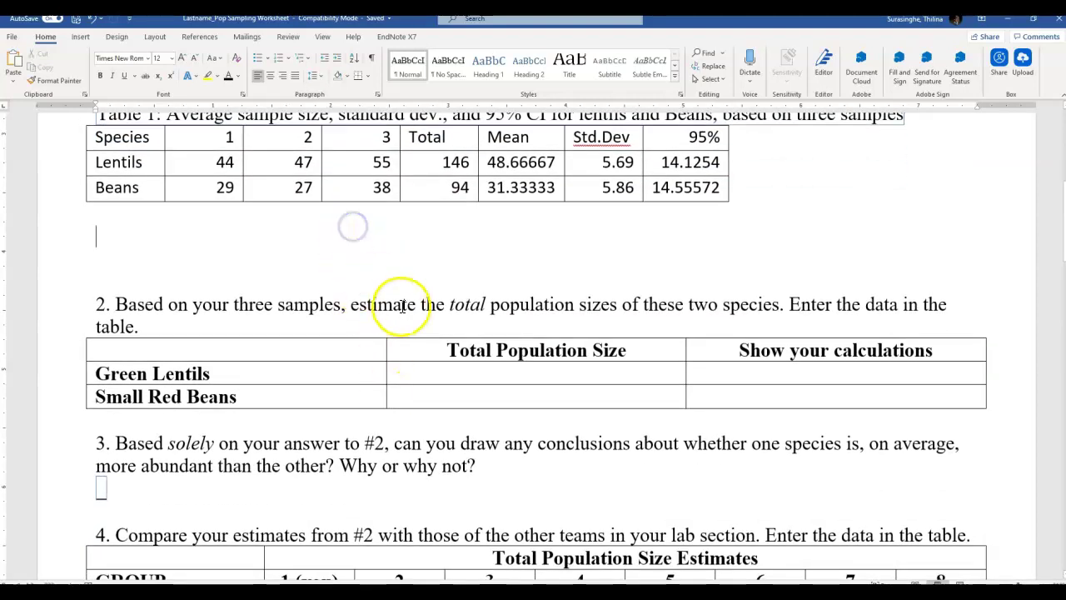
pyautogui.scroll(1, 401, 306)
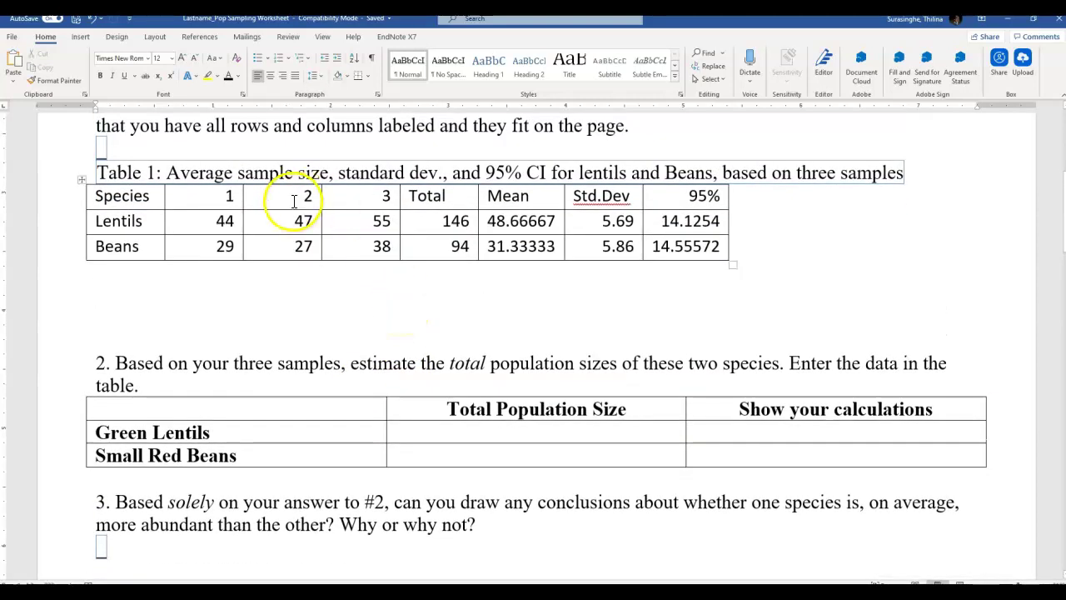
pyautogui.scroll(-3, 443, 359)
pyautogui.scroll(4, 443, 361)
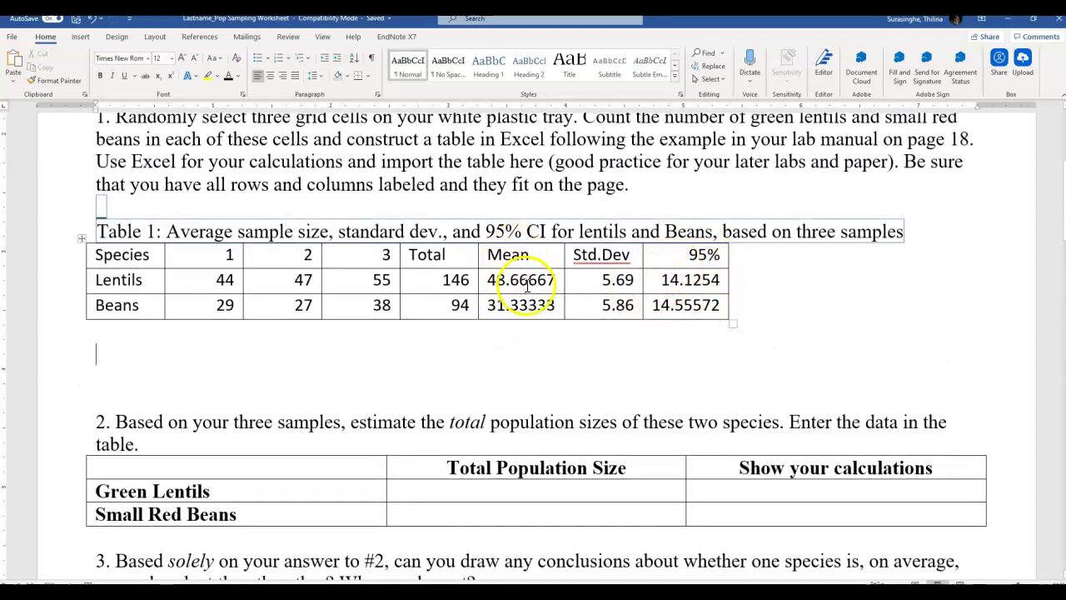
# - Shorten the Mean values in Table 1 to two decimals: 48.67 for Lentils and 31.33 for Beans
pyautogui.click(554, 280)
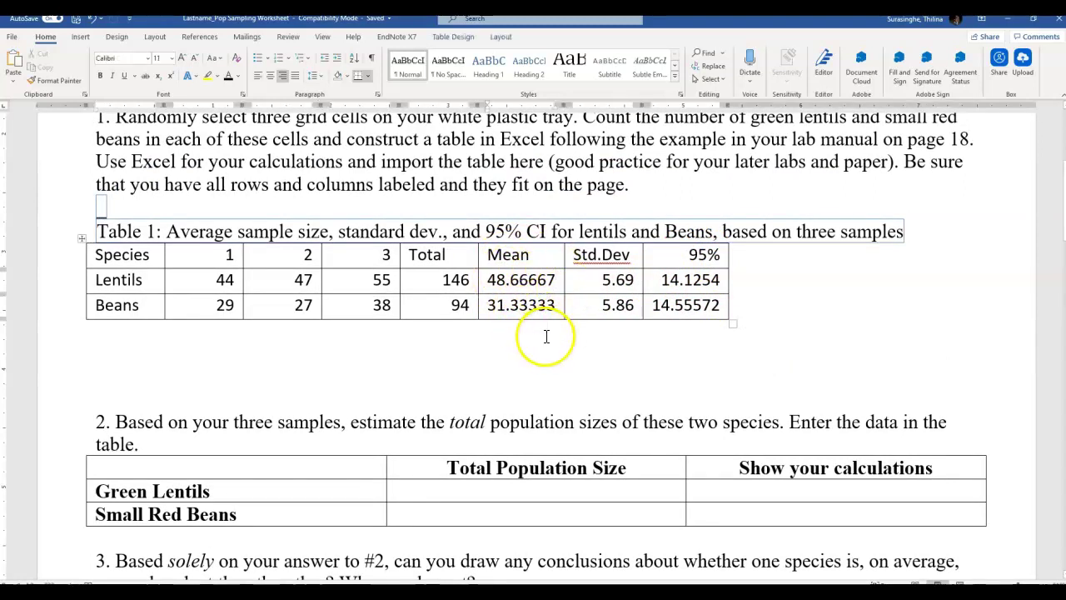
pyautogui.press('BackSpace')
pyautogui.press('BackSpace')
pyautogui.press('BackSpace')
pyautogui.press('BackSpace')
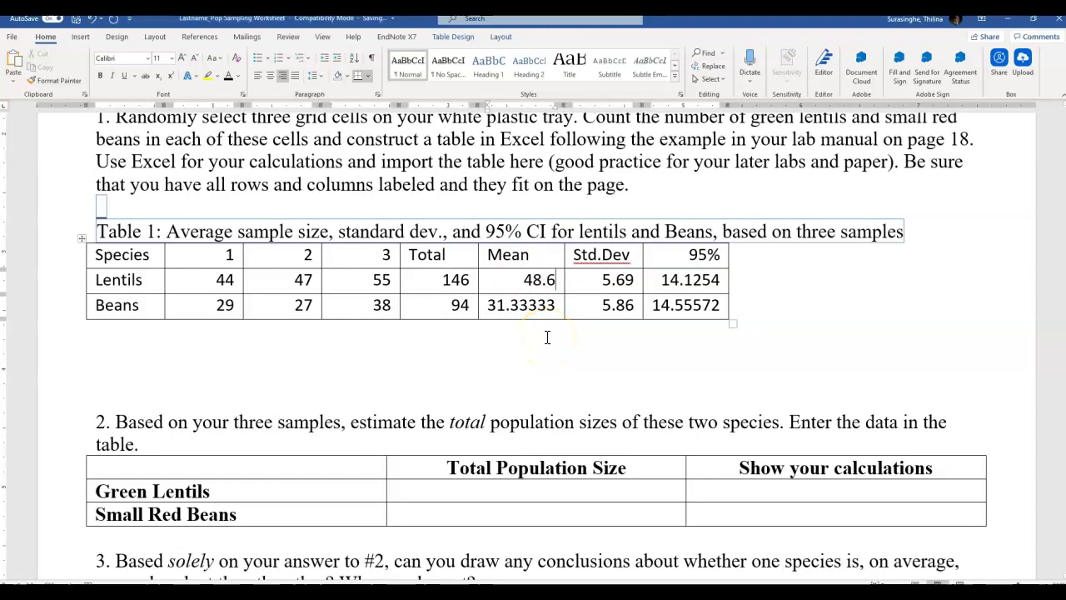
pyautogui.write('7')
pyautogui.press('BackSpace')
pyautogui.press('BackSpace')
pyautogui.press('BackSpace')
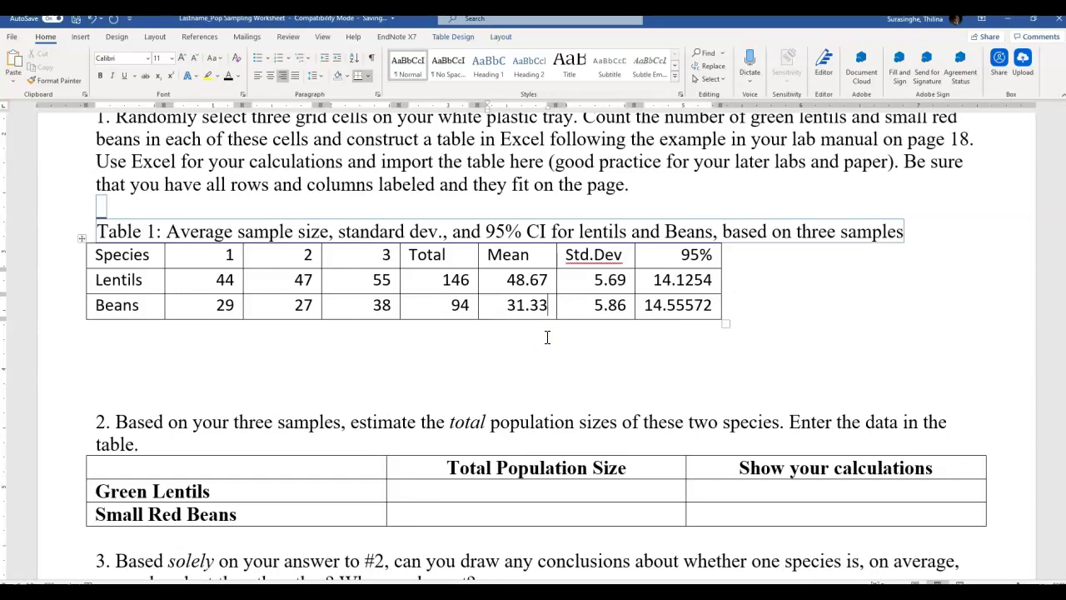
# - Round the 95% values in Table 1 to two decimals: 14.13 for Lentils and 14.56 for Beans
pyautogui.click(716, 277)
pyautogui.press('BackSpace')
pyautogui.press('BackSpace')
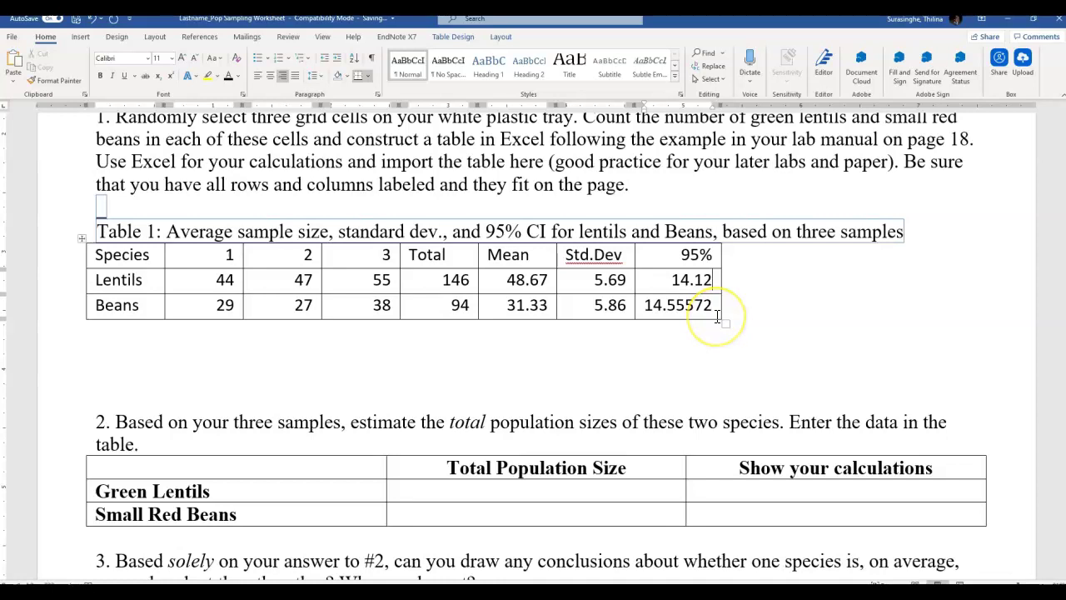
pyautogui.press('BackSpace')
pyautogui.write('3')
pyautogui.press('BackSpace')
pyautogui.press('BackSpace')
pyautogui.press('BackSpace')
pyautogui.press('BackSpace')
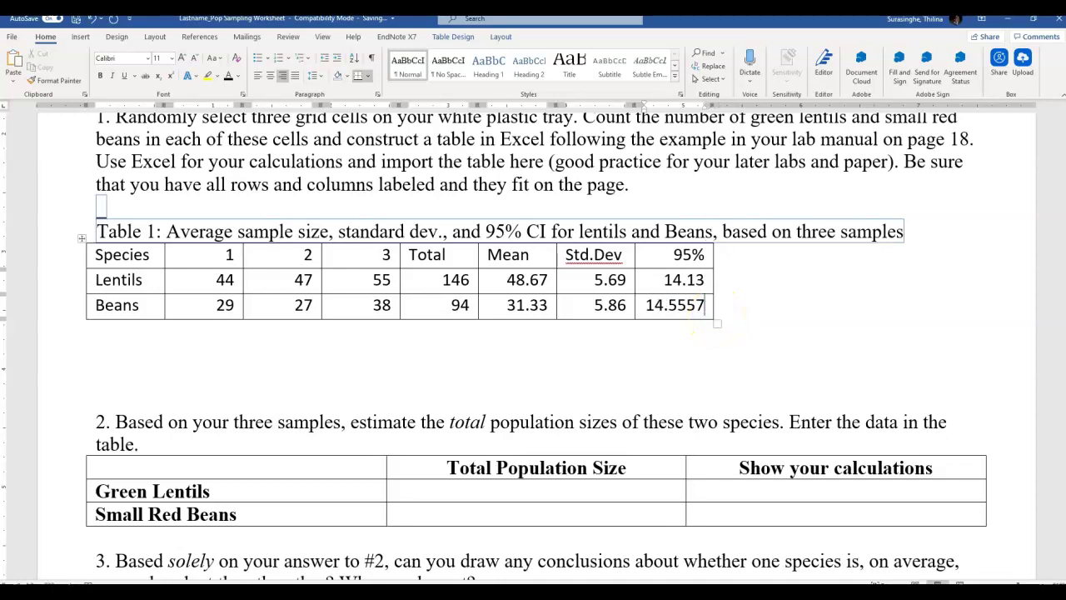
pyautogui.write('6')
# - Switch to the sampling workbook in Excel and format the Mean, Std.Dev and 95% values in F2:H3 to two decimal places
pyautogui.click(434, 591)
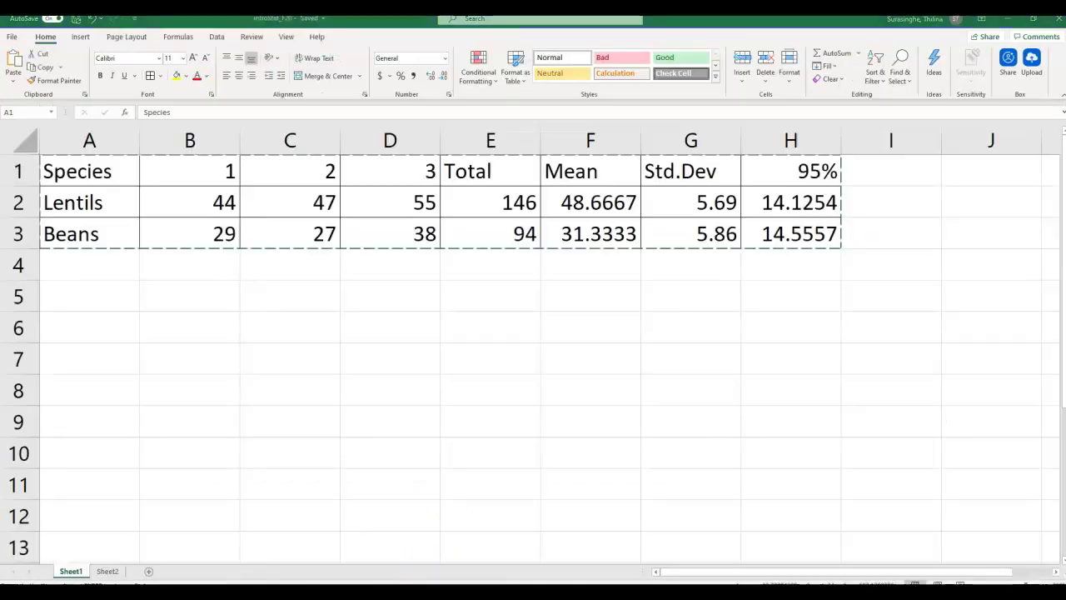
pyautogui.click(533, 321)
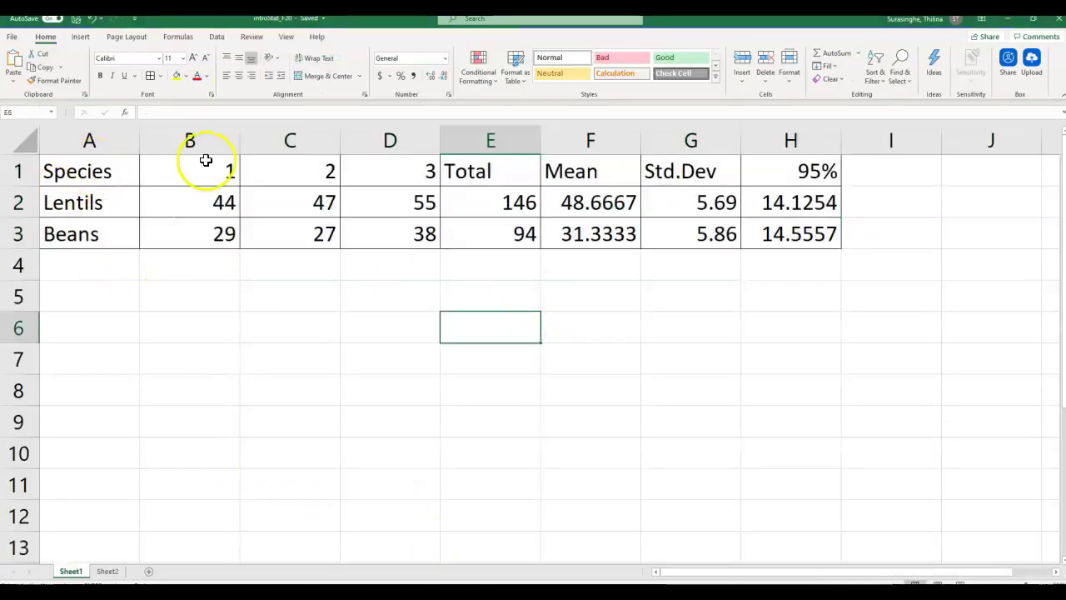
pyautogui.moveTo(69, 172); pyautogui.dragTo(788, 232)
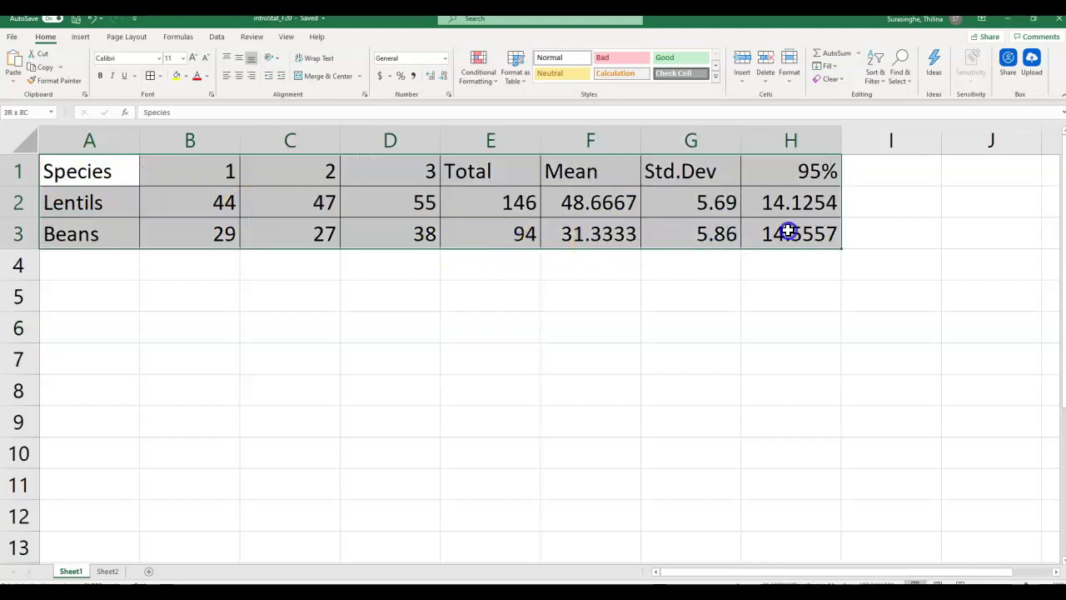
pyautogui.moveTo(595, 198); pyautogui.dragTo(773, 235)
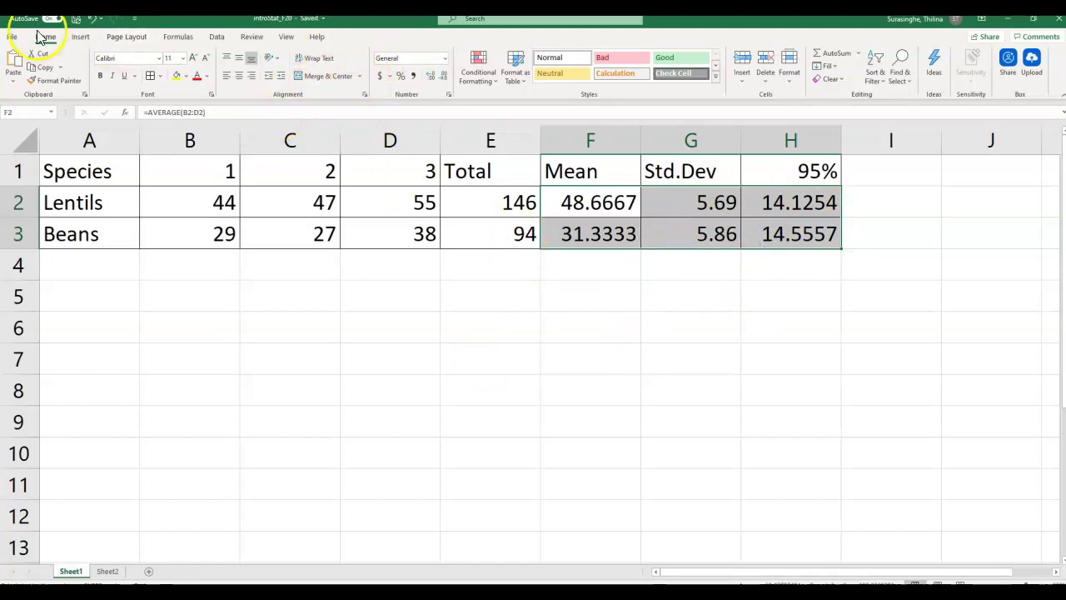
pyautogui.click(433, 77)
pyautogui.click(431, 76)
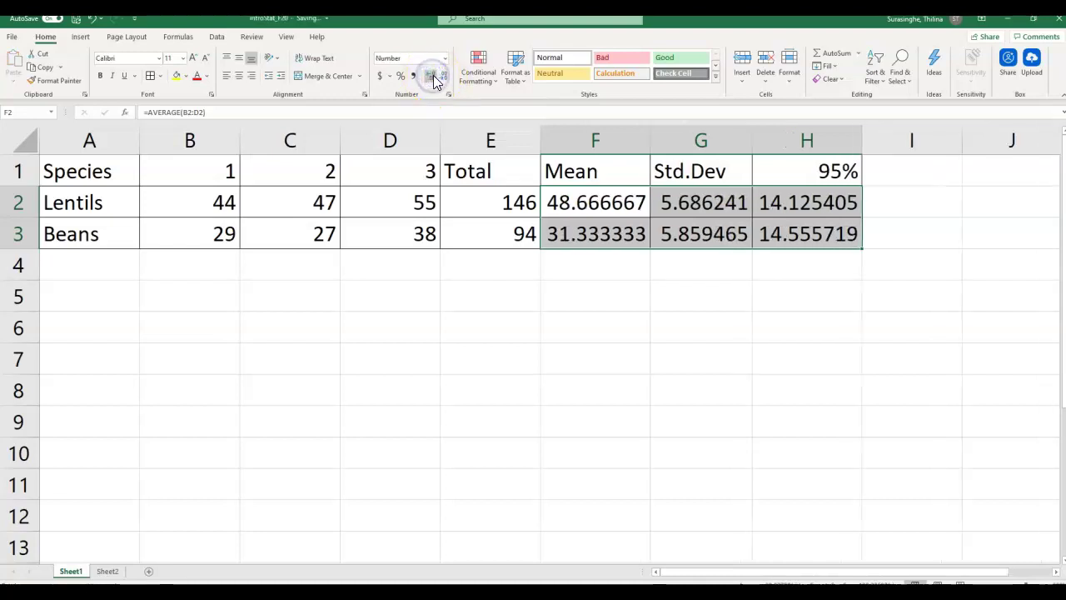
pyautogui.click(442, 75)
pyautogui.click(441, 75)
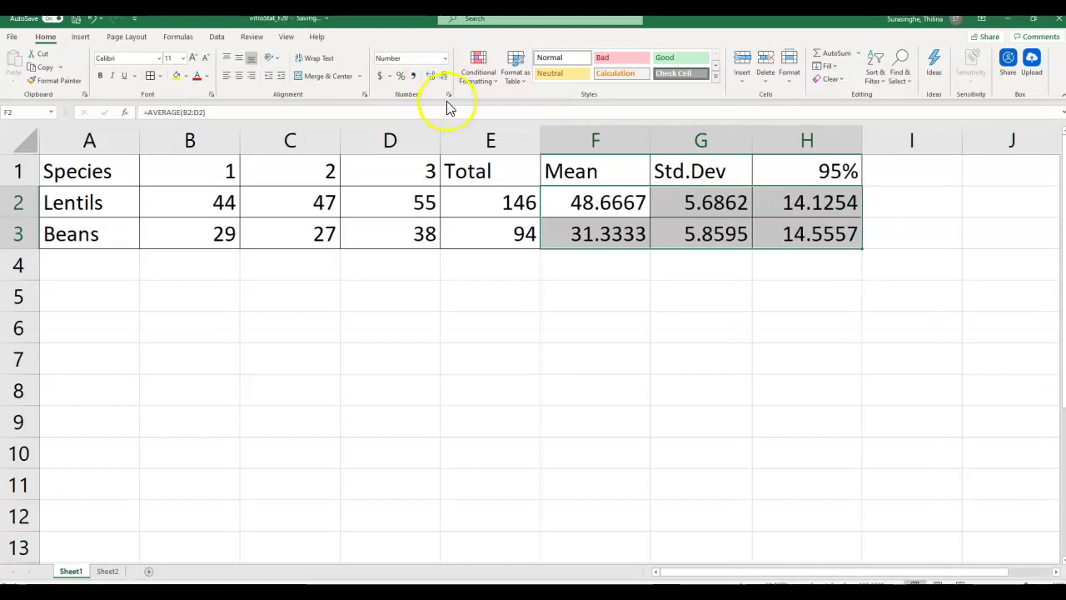
pyautogui.click(442, 77)
pyautogui.click(442, 77)
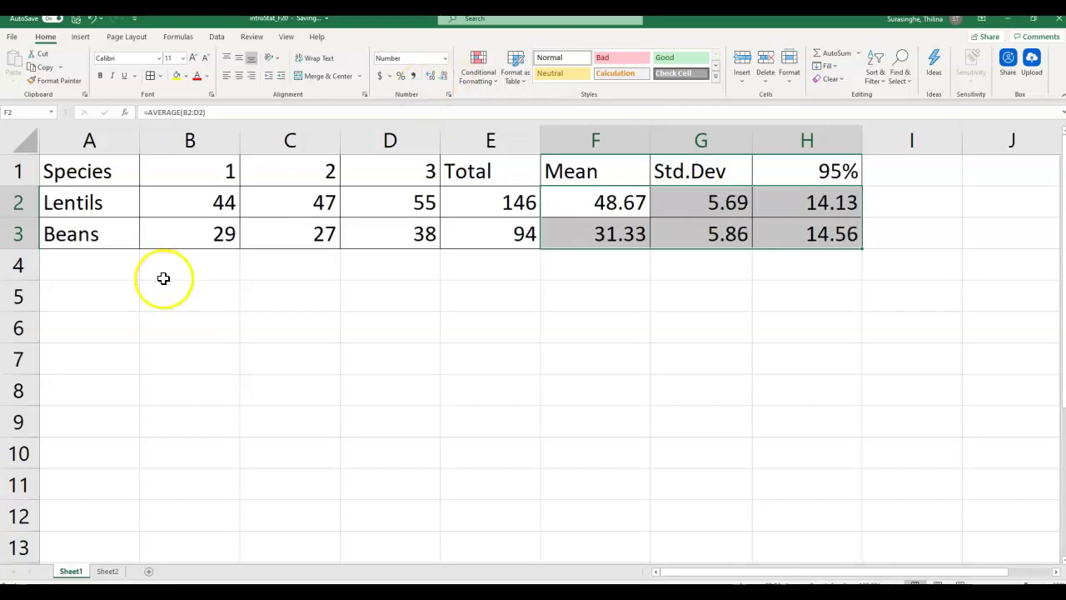
# - Copy the table A1:H3 and paste it at cell A5 as values with number formatting
pyautogui.moveTo(100, 171); pyautogui.dragTo(772, 234)
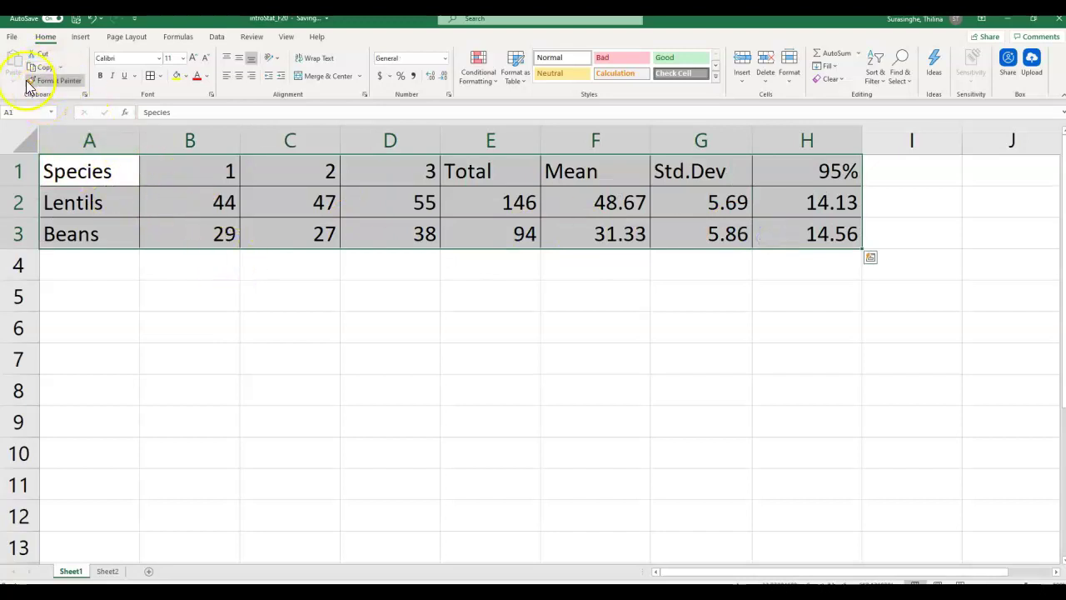
pyautogui.click(59, 69)
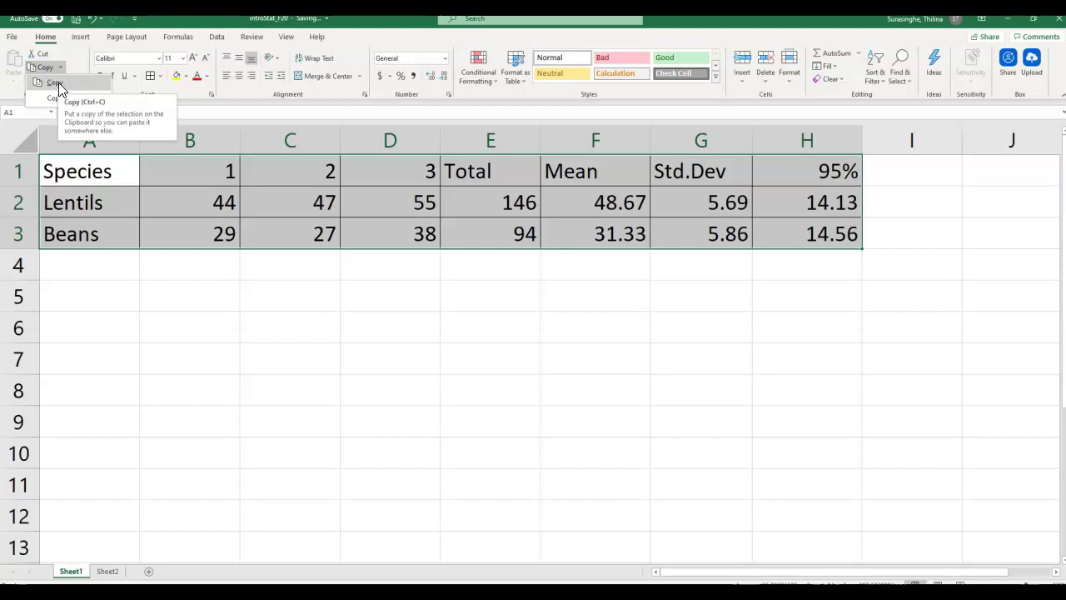
pyautogui.click(57, 84)
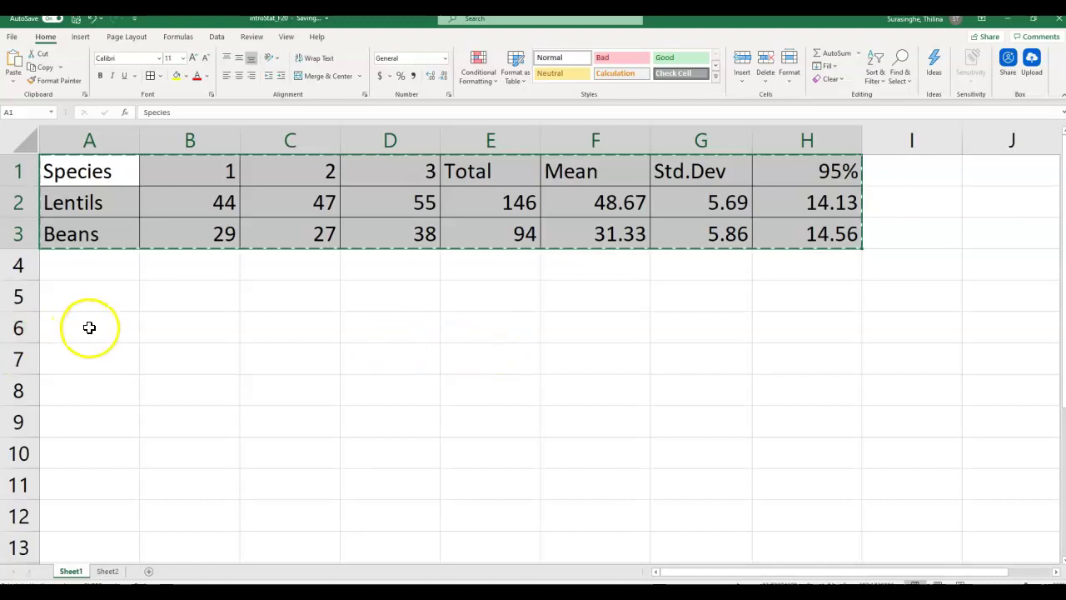
pyautogui.click(82, 295)
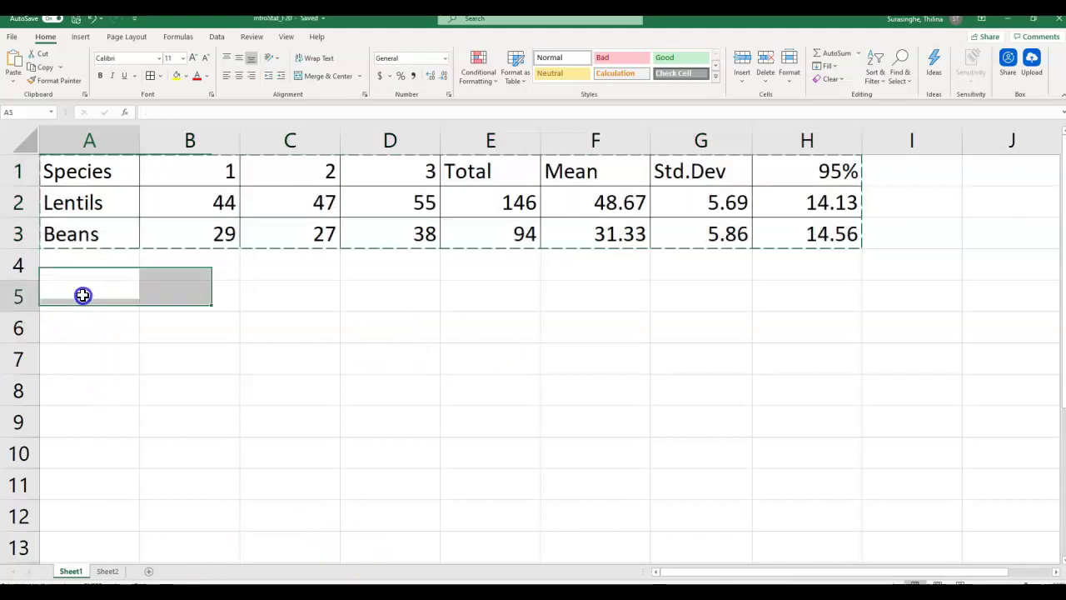
pyautogui.click(12, 73)
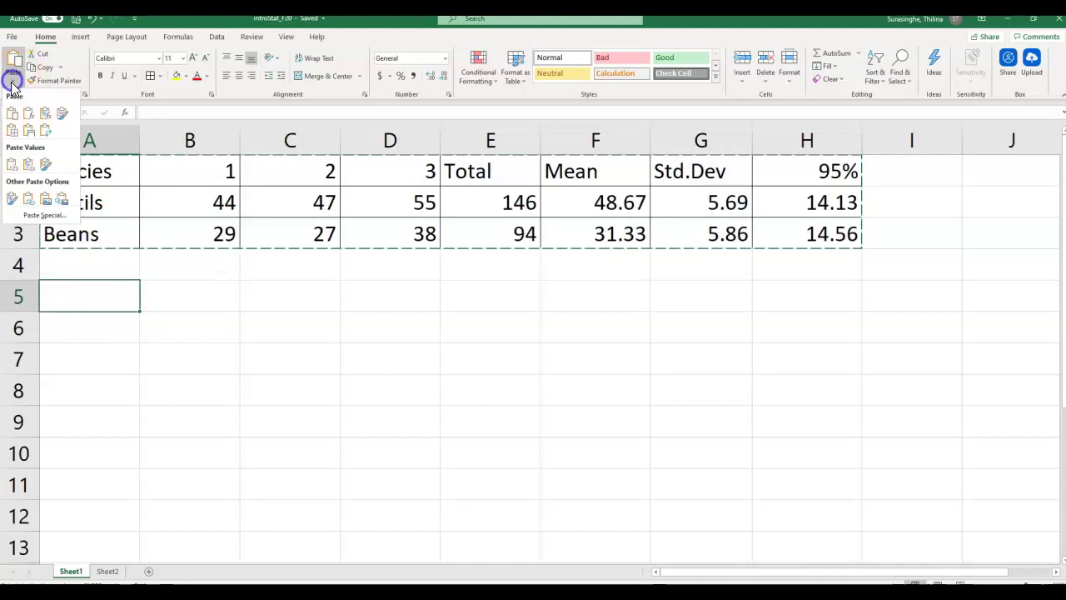
pyautogui.click(30, 166)
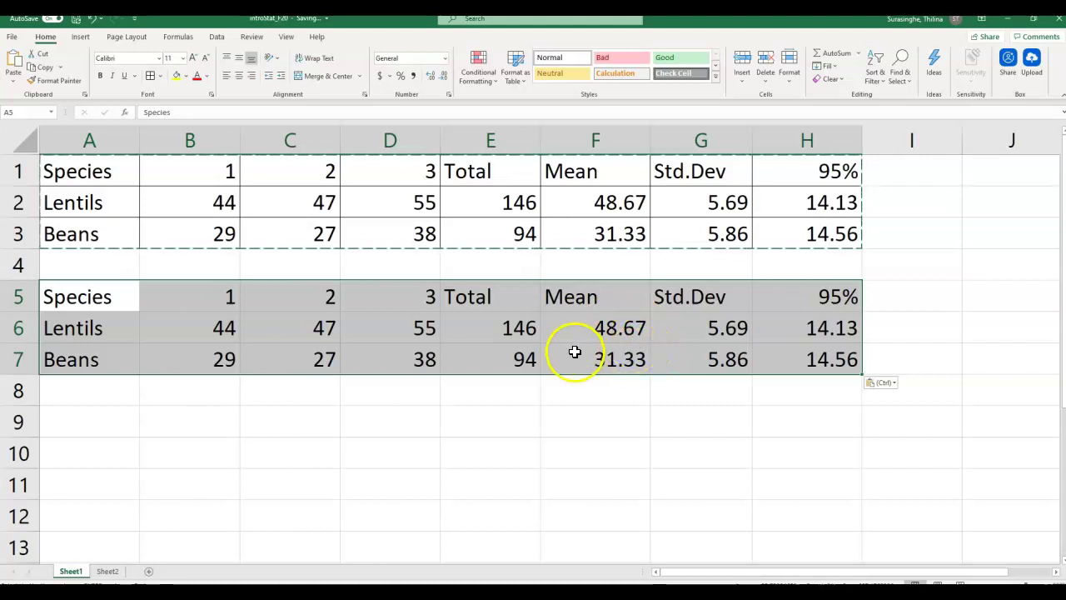
# - Copy the Excel table A5:H7, switch to the Word sampling worksheet and paste it on a new line below Table 1
pyautogui.hotkey('ctrl', 'c')
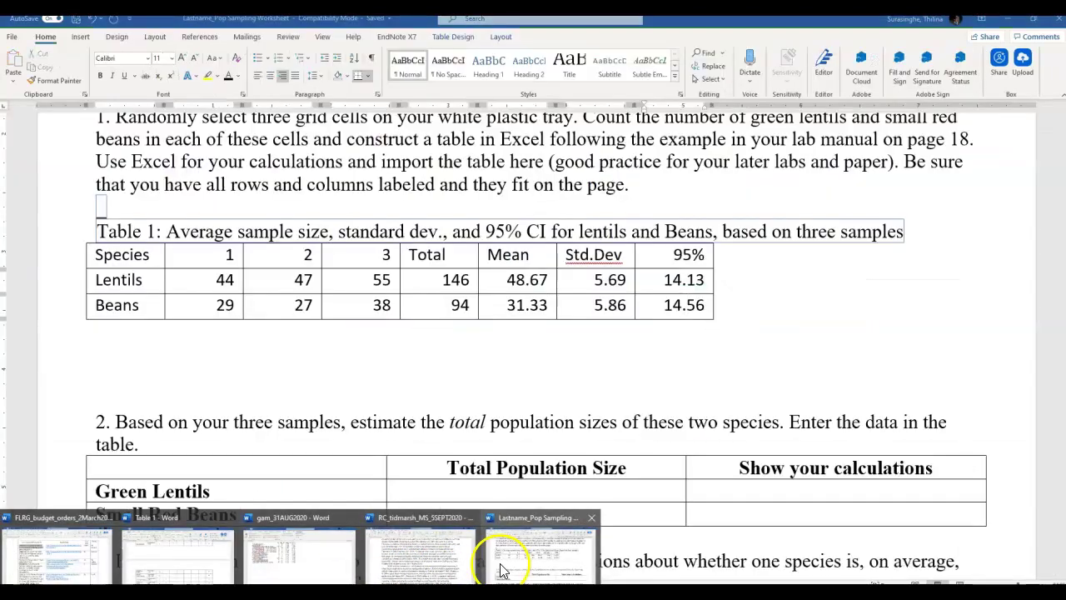
pyautogui.click(504, 559)
pyautogui.click(119, 328)
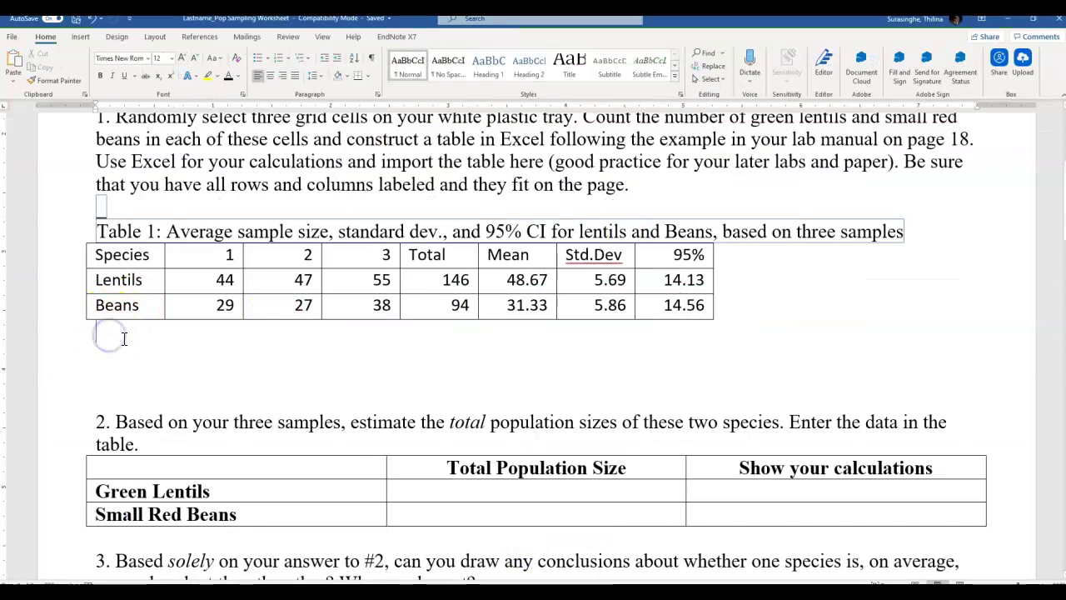
pyautogui.press('Return')
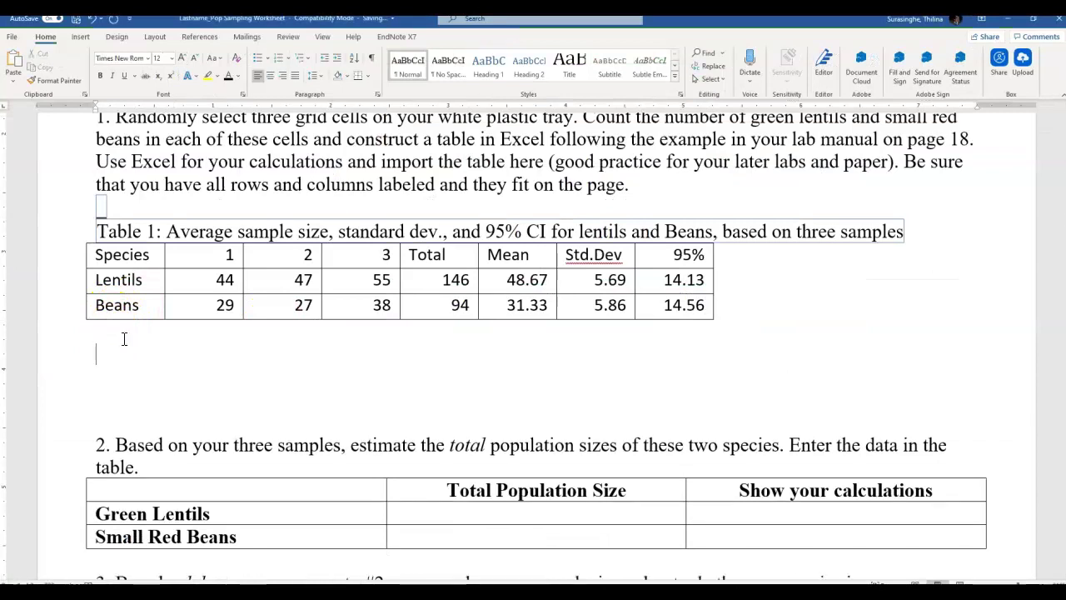
pyautogui.hotkey('ctrl', 'v')
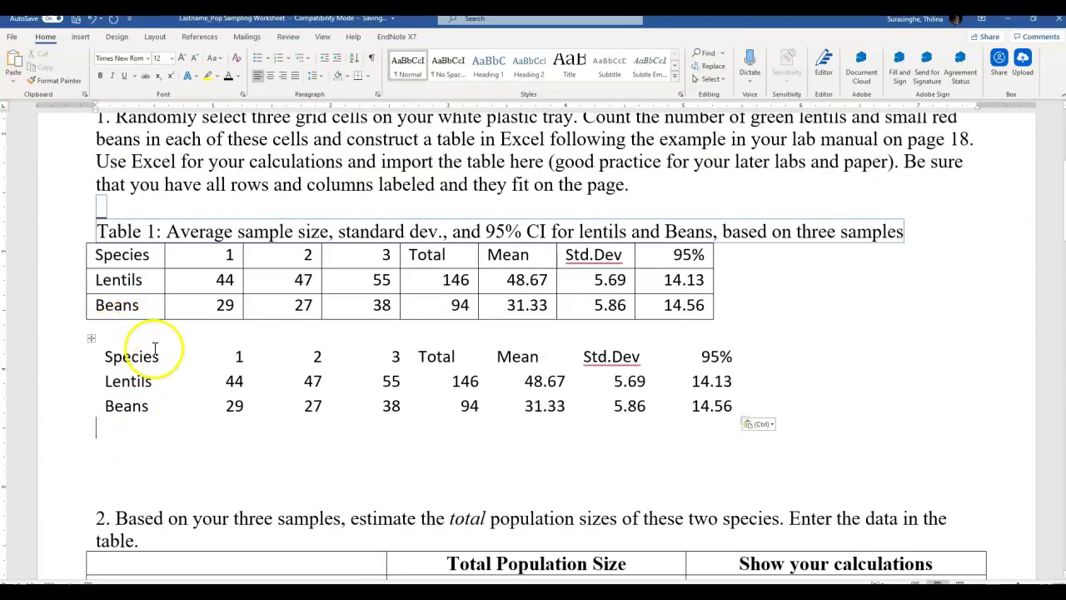
# - Apply the Table Grid style to the newly pasted table so all its cells have borders
pyautogui.click(90, 337)
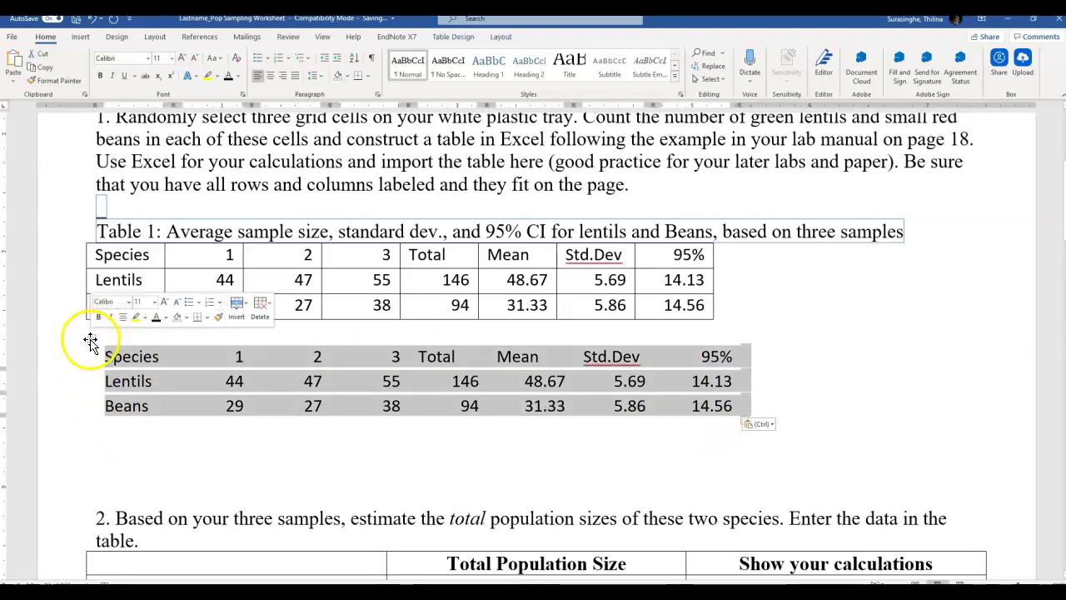
pyautogui.click(442, 40)
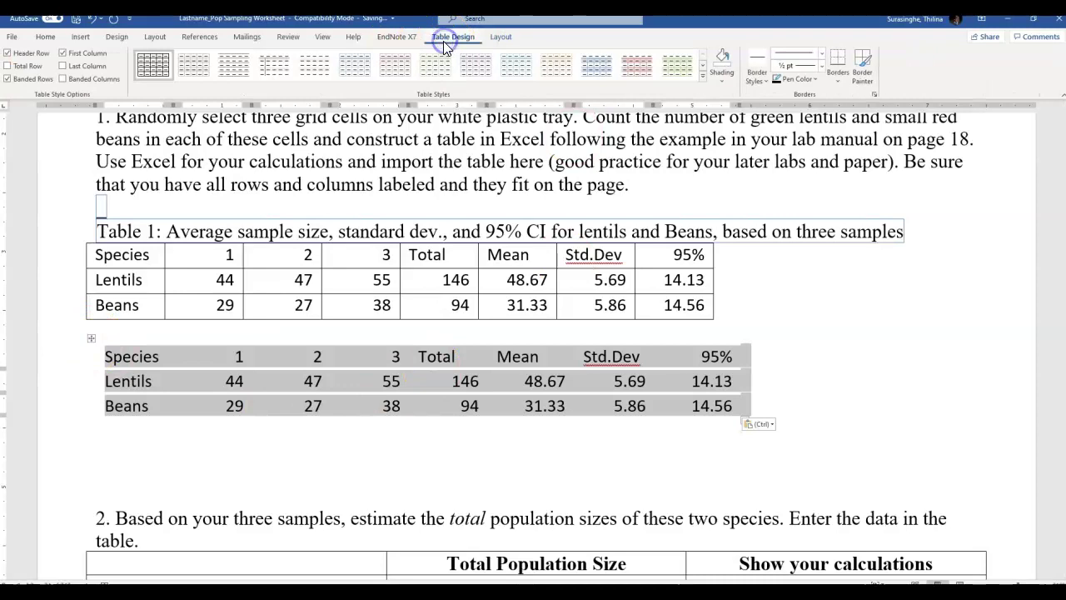
pyautogui.click(151, 70)
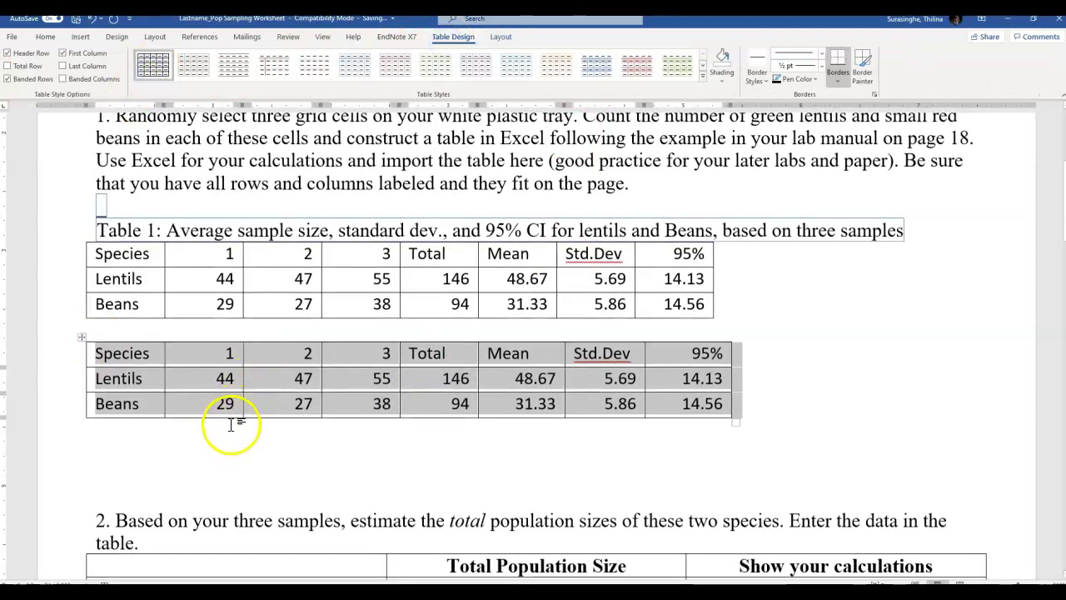
# - Add a blank line above the pasted table and insert the caption "Table 1:" over it
pyautogui.click(200, 436)
pyautogui.click(90, 330)
pyautogui.press('Return')
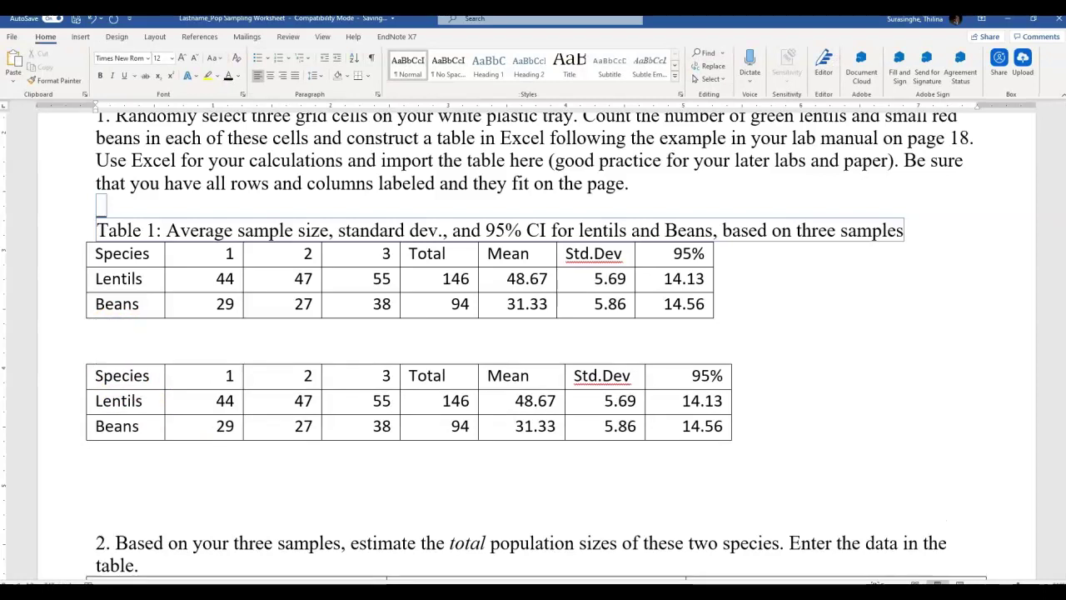
pyautogui.write('Table 1:')
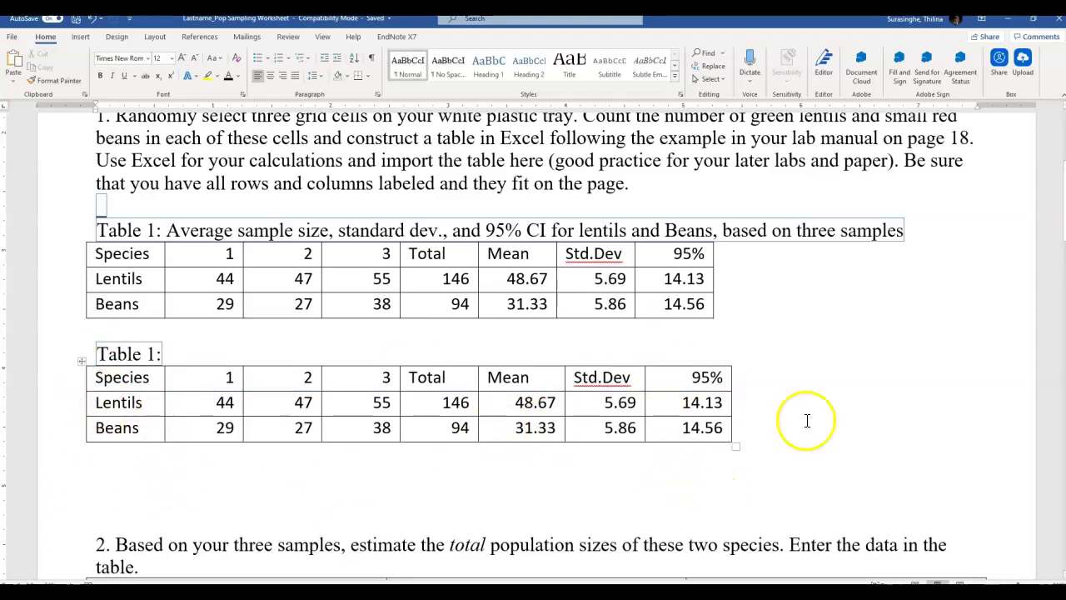
# - Delete the second pasted table with its "Table 1:" caption and the extra blank lines above question 2
pyautogui.scroll(-1, 243, 392)
pyautogui.scroll(-2, 192, 388)
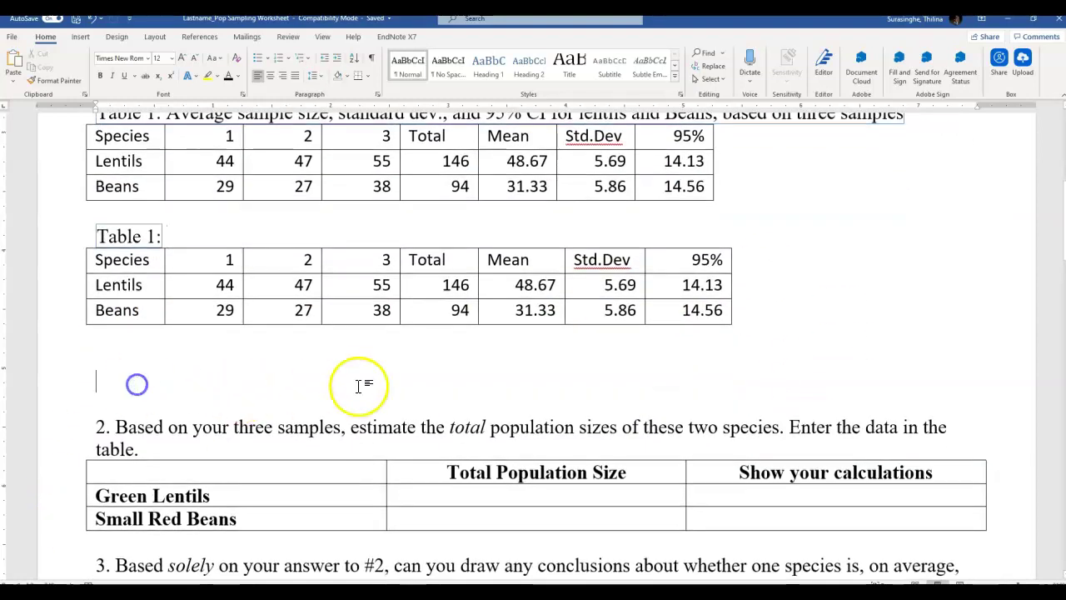
pyautogui.moveTo(95, 231); pyautogui.dragTo(140, 361)
pyautogui.press('Delete')
pyautogui.press('Delete')
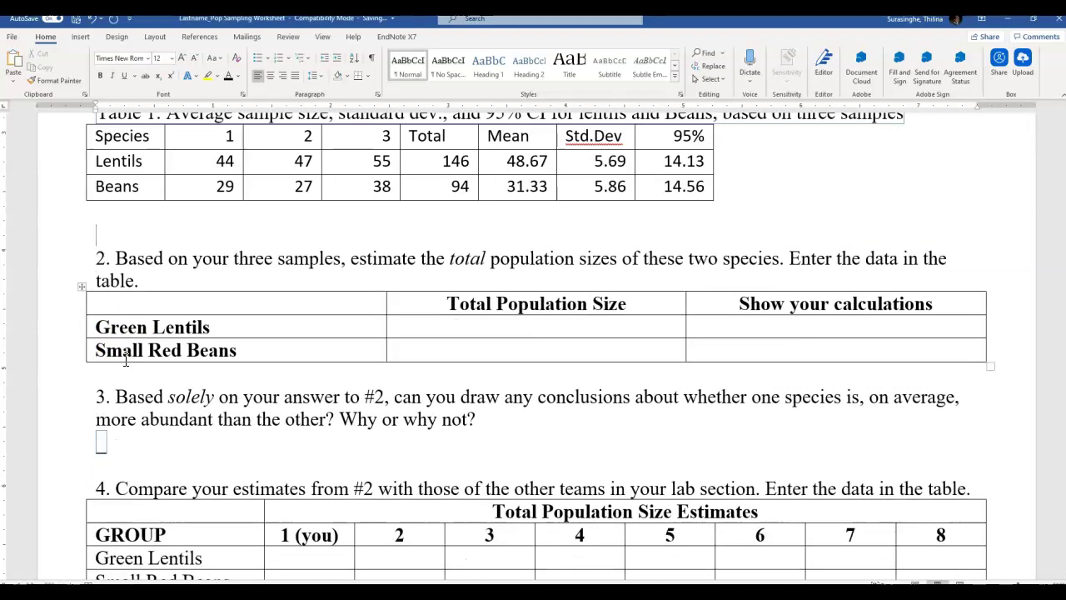
# - Switch to the Excel workbook and clear the duplicate table in A5:H7
pyautogui.scroll(-4, 297, 203)
pyautogui.scroll(2, 308, 290)
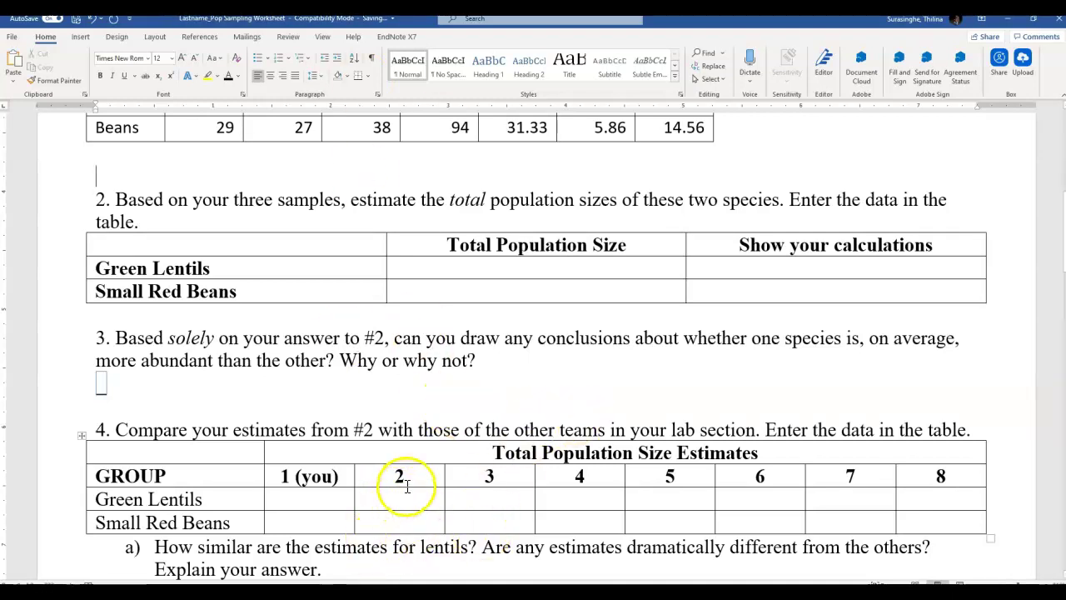
pyautogui.moveTo(366, 593)
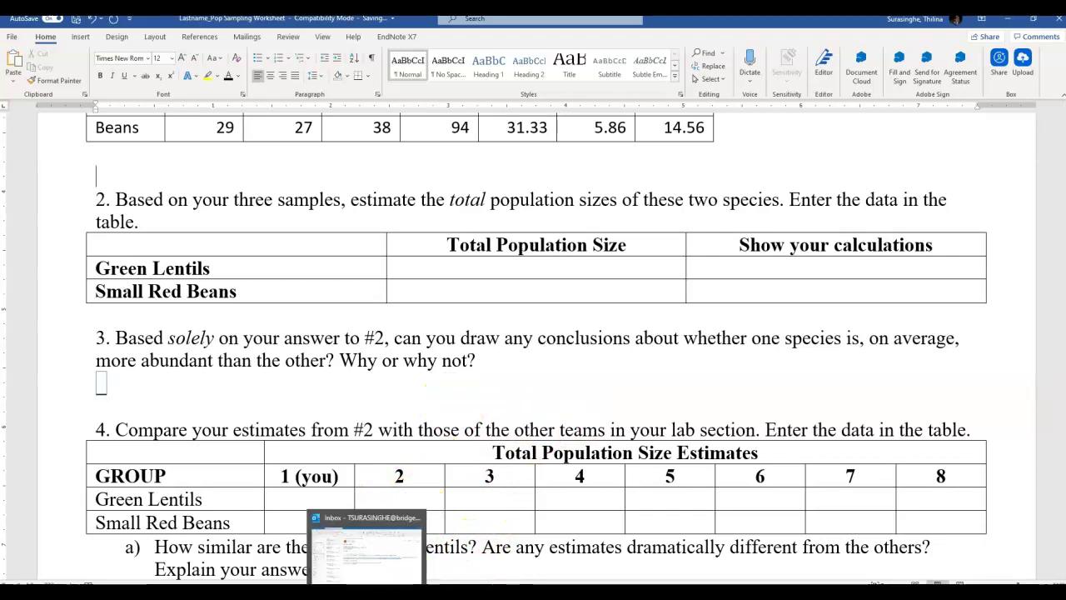
pyautogui.click(367, 550)
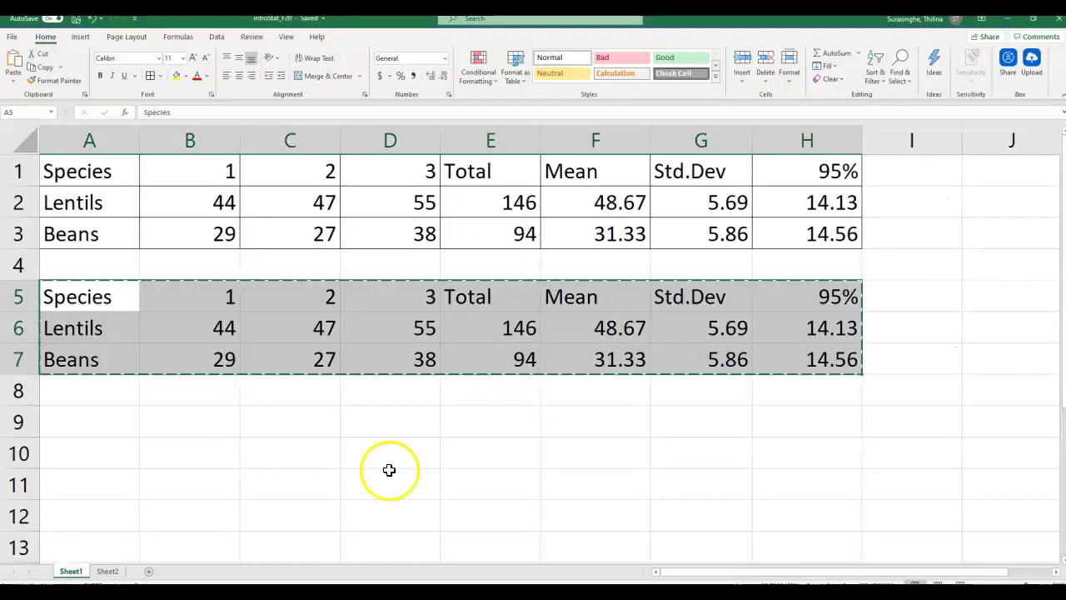
pyautogui.click(171, 331)
pyautogui.moveTo(71, 286); pyautogui.dragTo(828, 359)
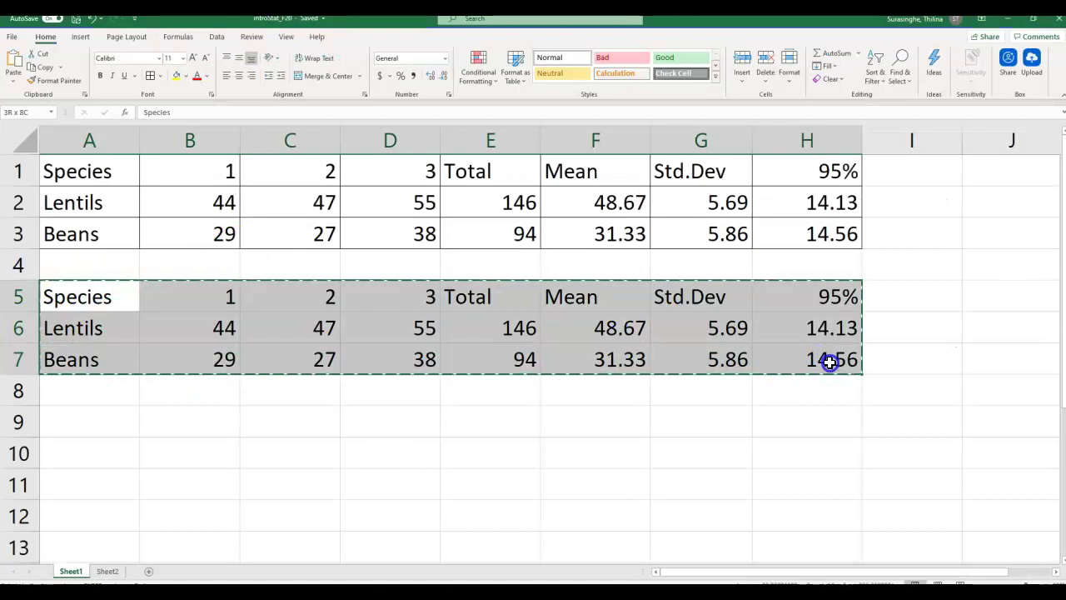
pyautogui.press('Delete')
pyautogui.press('Up')
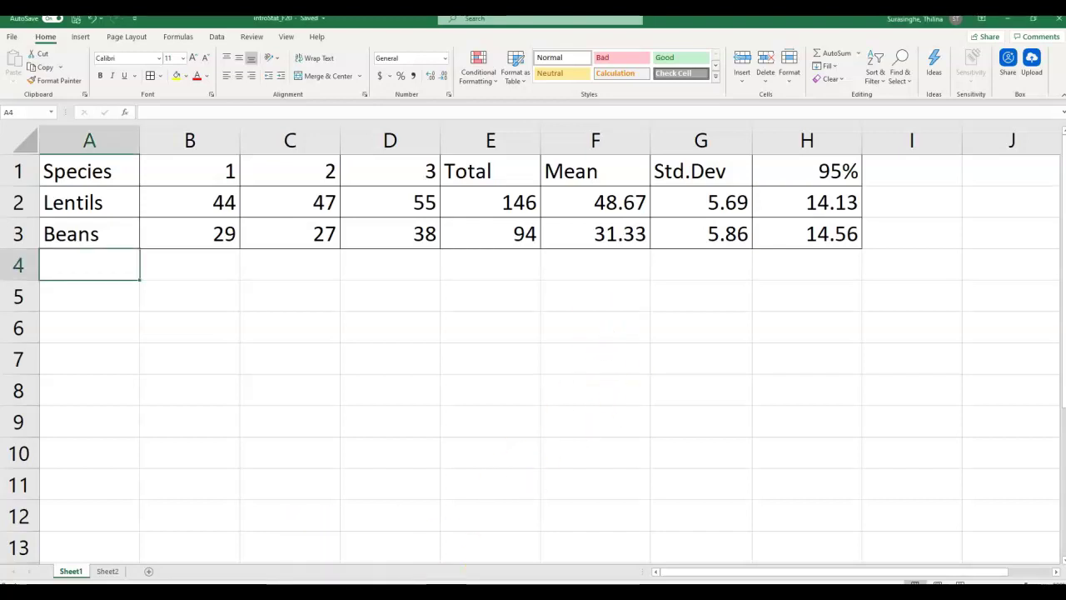
# - Switch to the Word worksheet and enter 48.67 X 12 in the Green Lentils Total Population Size cell of question 2
pyautogui.click(570, 567)
pyautogui.scroll(-2, 542, 488)
pyautogui.scroll(2, 539, 433)
pyautogui.click(445, 272)
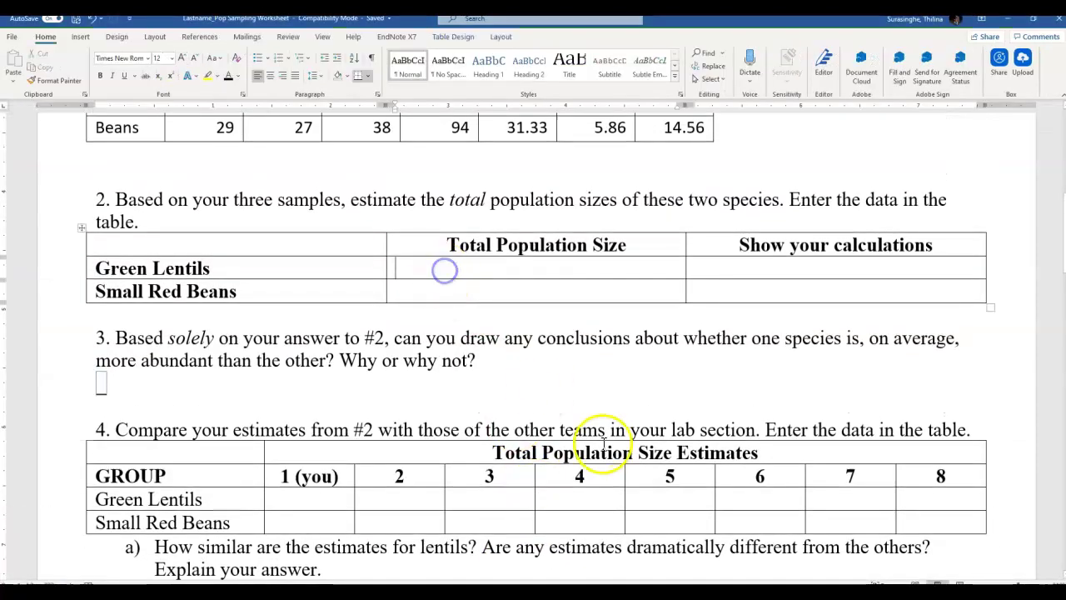
pyautogui.scroll(1, 607, 448)
pyautogui.scroll(1, 608, 447)
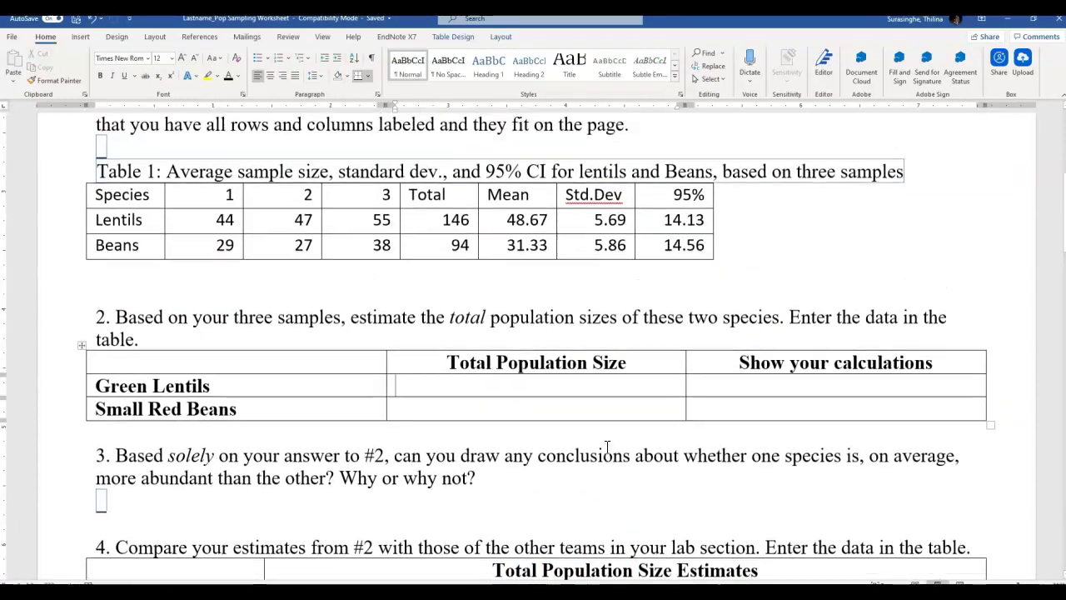
pyautogui.write('48.67')
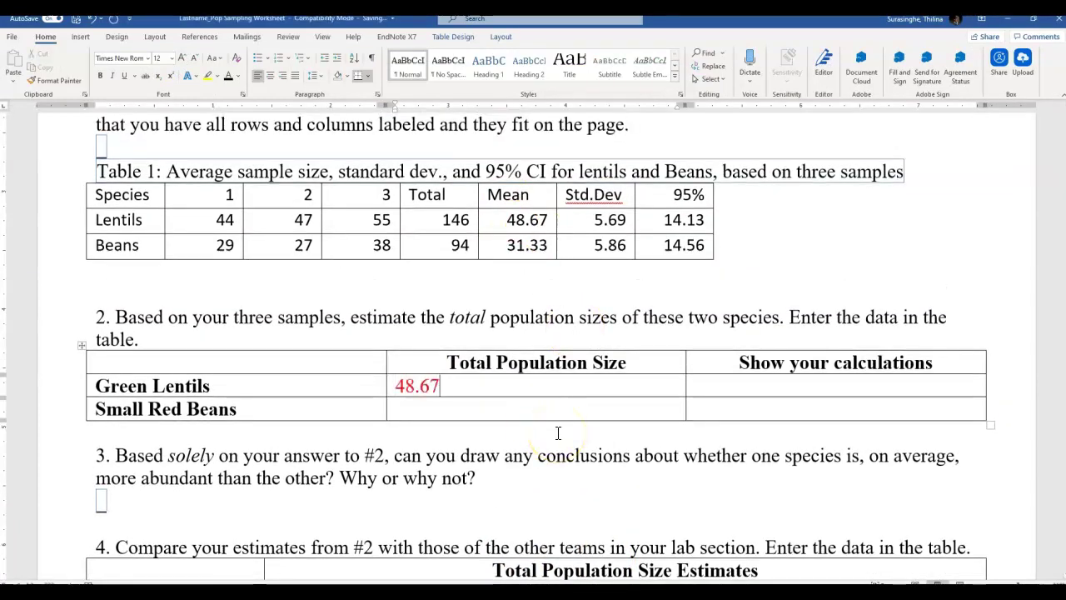
pyautogui.write(' X ')
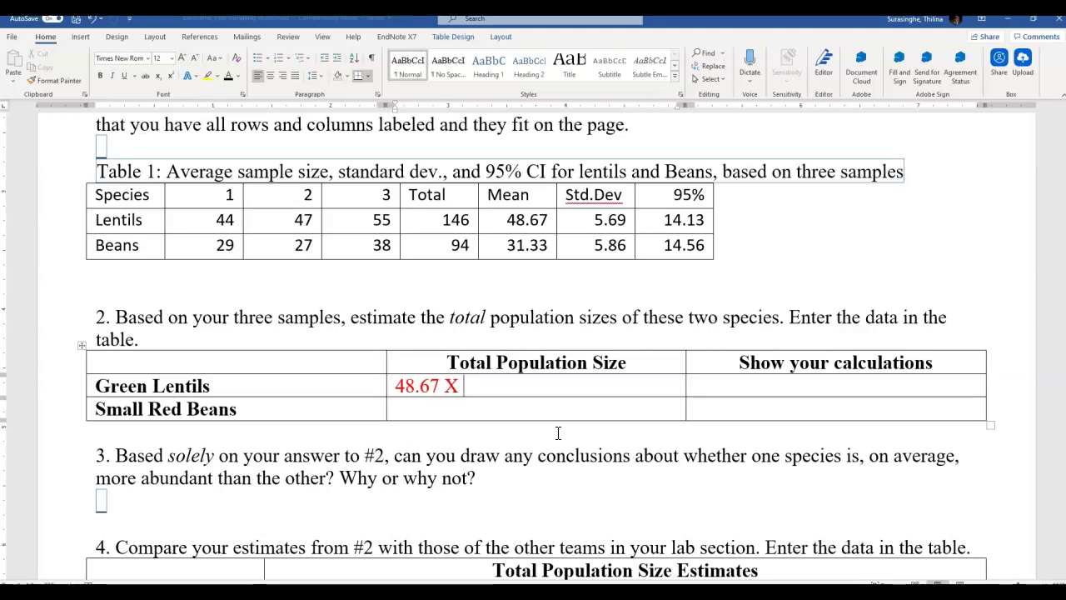
pyautogui.write('12')
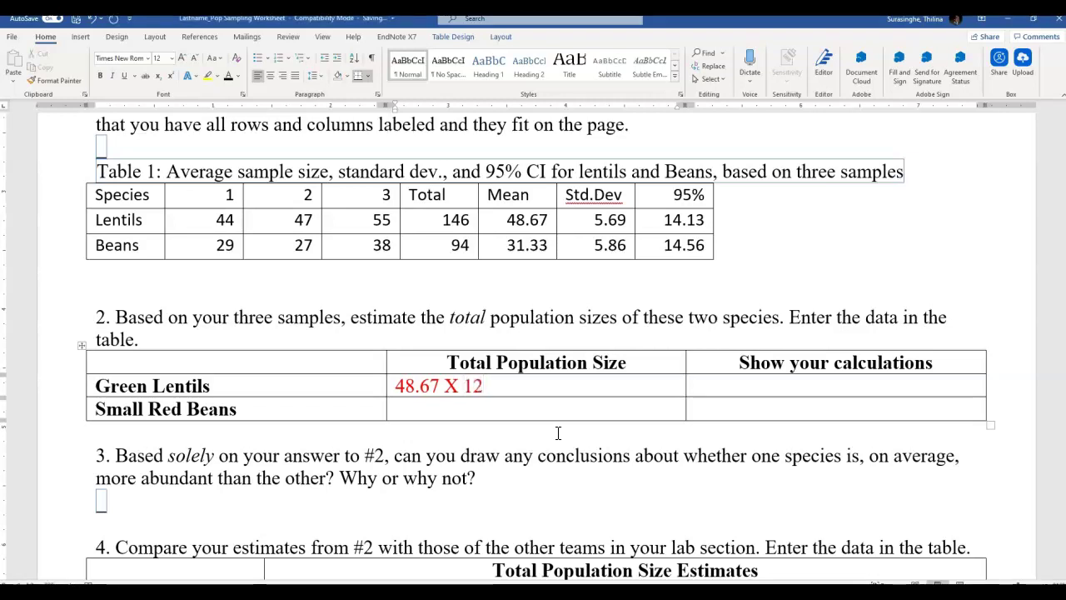
# - Cut 48.67 X 12 from the Green Lentils Total Population Size cell and place the cursor in its Show your calculations cell
pyautogui.press('Down')
pyautogui.press('Up')
pyautogui.hotkey('shift', 'Left')
pyautogui.hotkey('shift', 'Left')
pyautogui.hotkey('shift', 'Left')
pyautogui.hotkey('shift', 'Left')
pyautogui.hotkey('shift', 'Left')
pyautogui.hotkey('shift', 'Left')
pyautogui.hotkey('shift', 'Left')
pyautogui.hotkey('shift', 'Left')
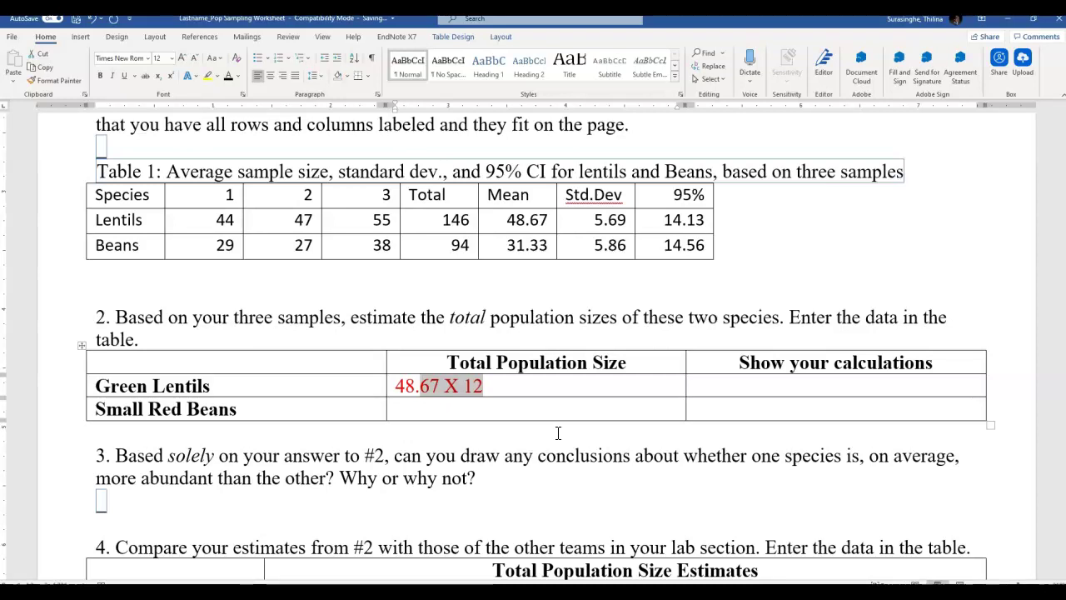
pyautogui.hotkey('shift', 'Left')
pyautogui.hotkey('shift', 'Left')
pyautogui.hotkey('ctrl', 'x')
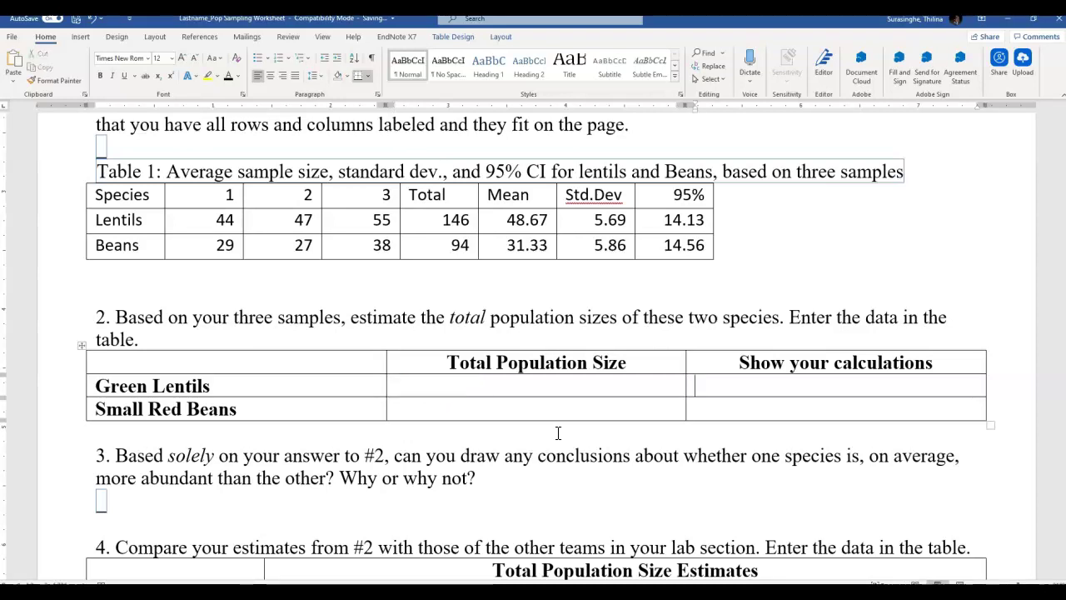
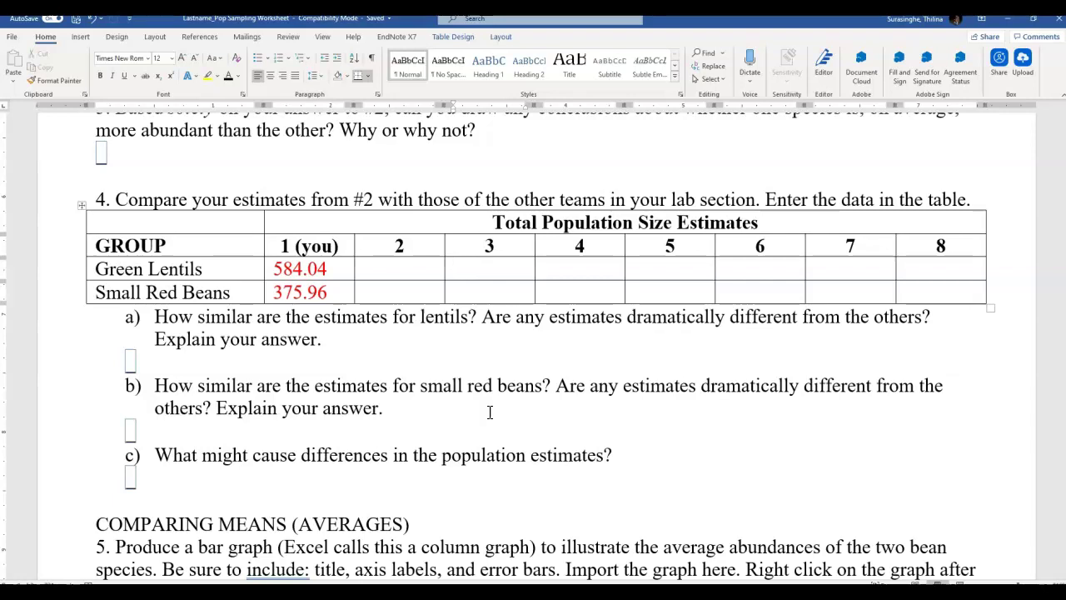
# - Check the team sample counts in the PowerPoint slides, and read worksheet questions 4 to 6 in Word
pyautogui.hotkey('alt', 'Tab')
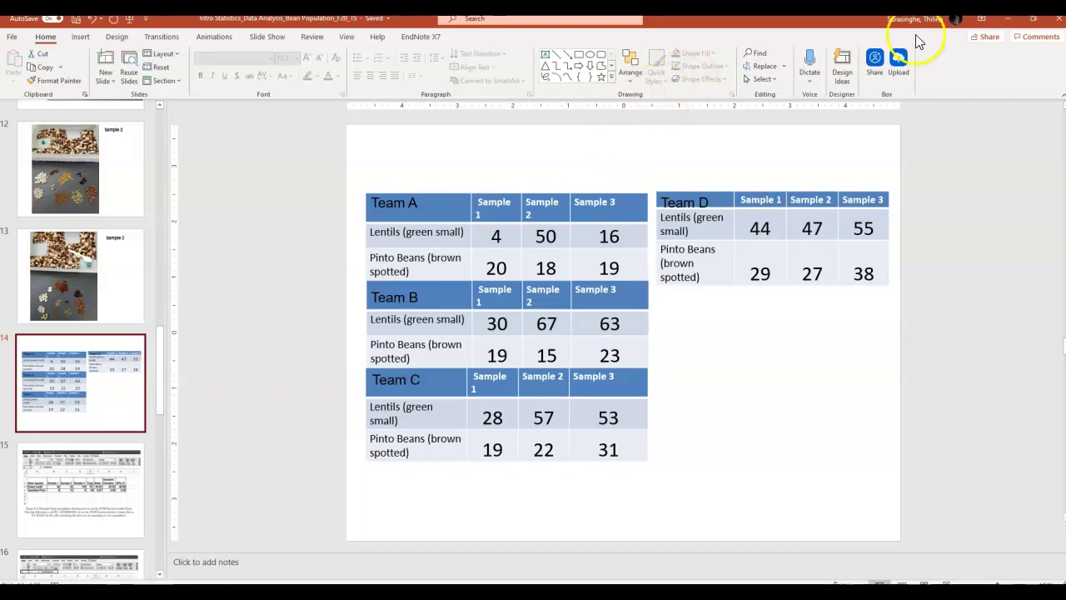
pyautogui.click(1000, 29)
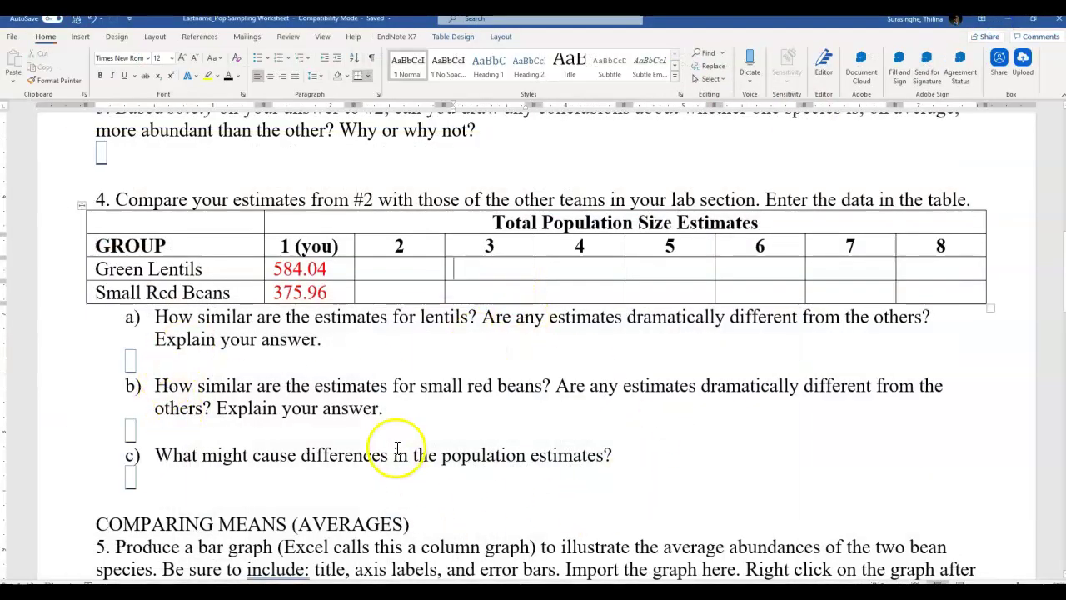
pyautogui.scroll(-1, 398, 446)
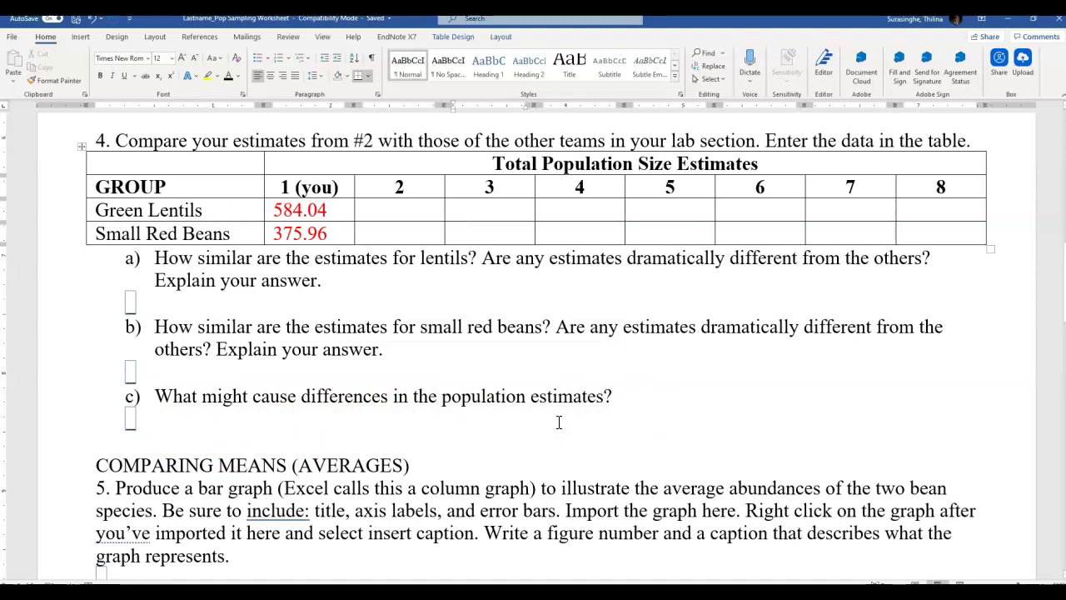
pyautogui.scroll(-8, 559, 422)
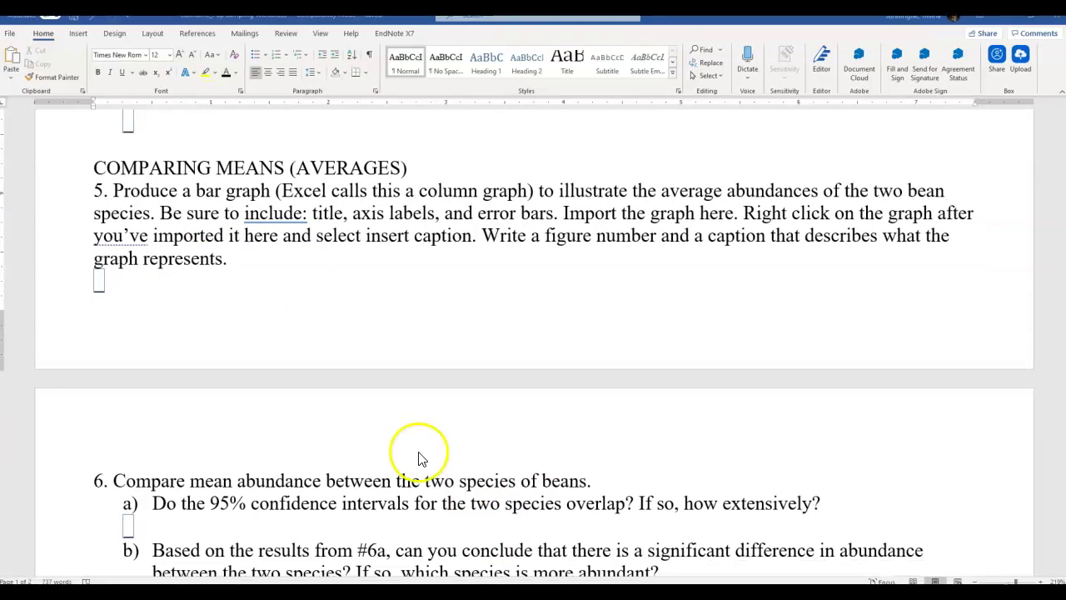
pyautogui.scroll(3, 419, 458)
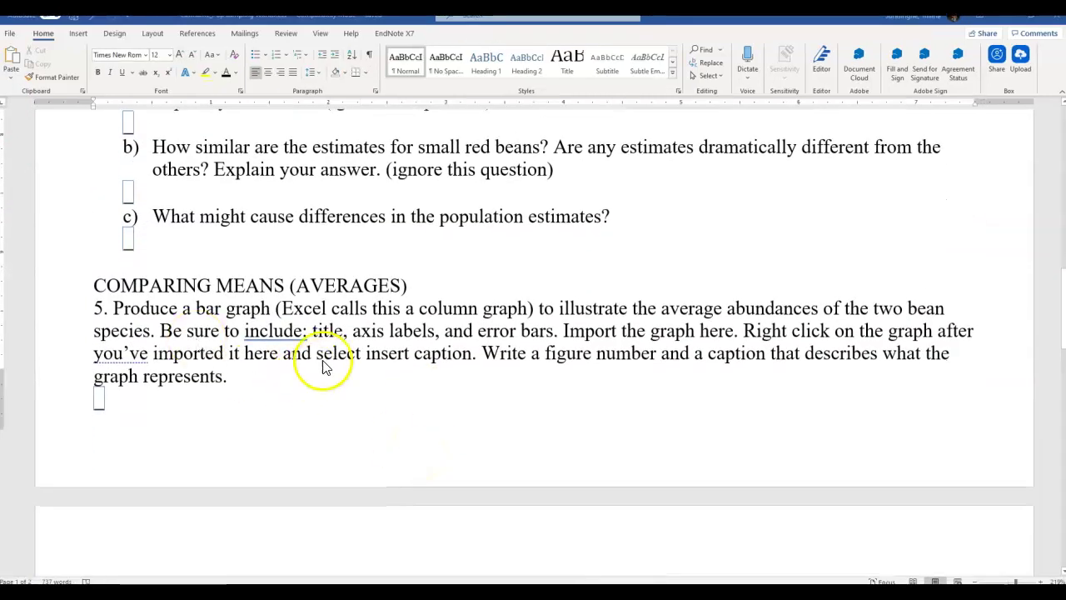
pyautogui.scroll(-2, 321, 370)
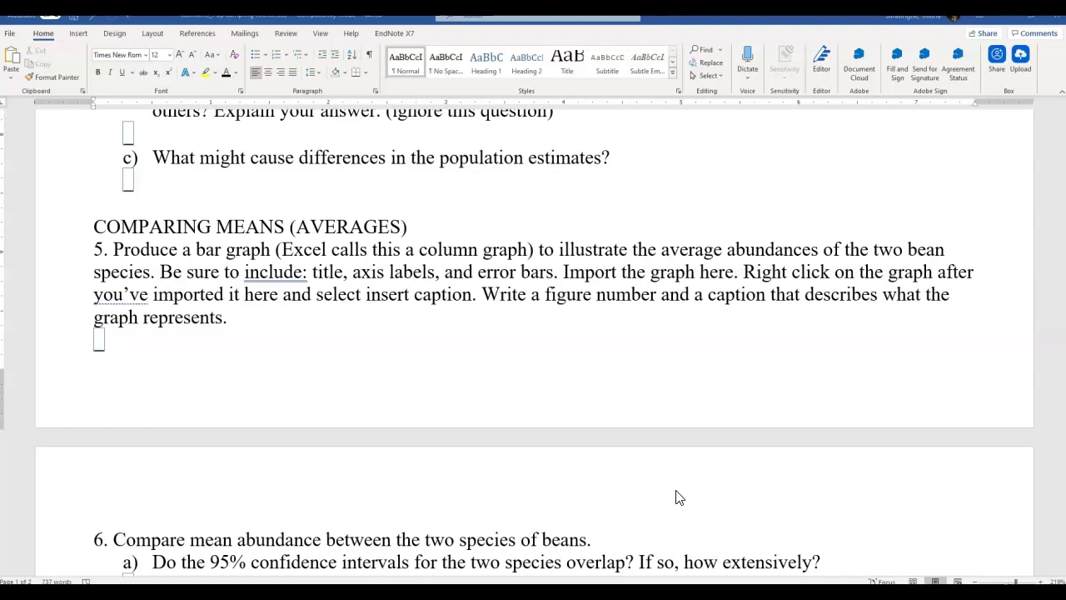
pyautogui.scroll(-1, 358, 516)
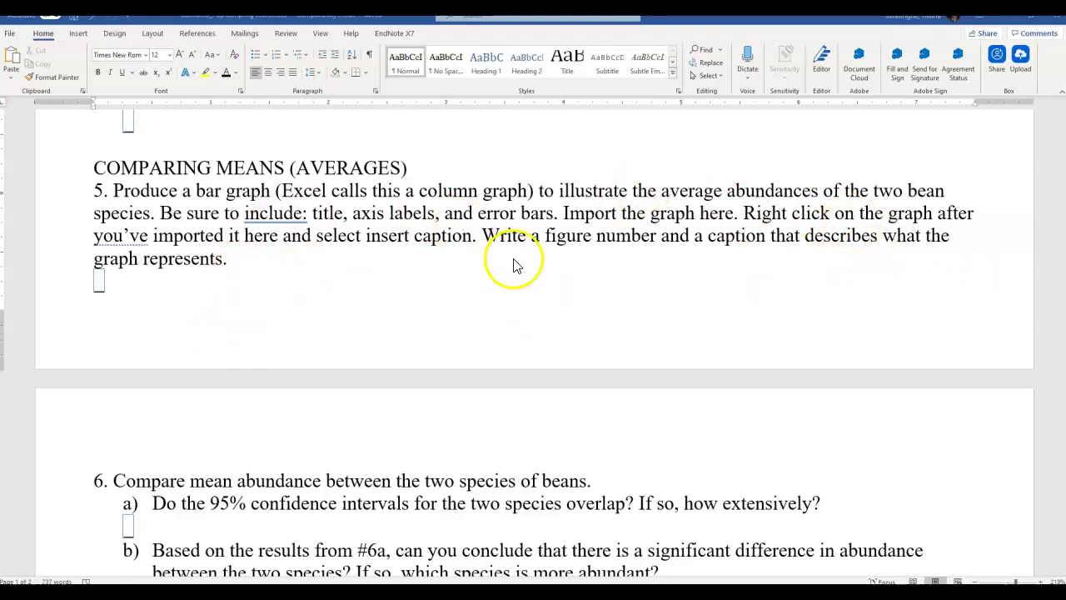
# - Switch to the Excel workbook and insert a 2-D clustered column chart from the Mean values in F1:F3
pyautogui.hotkey('alt', 'Tab')
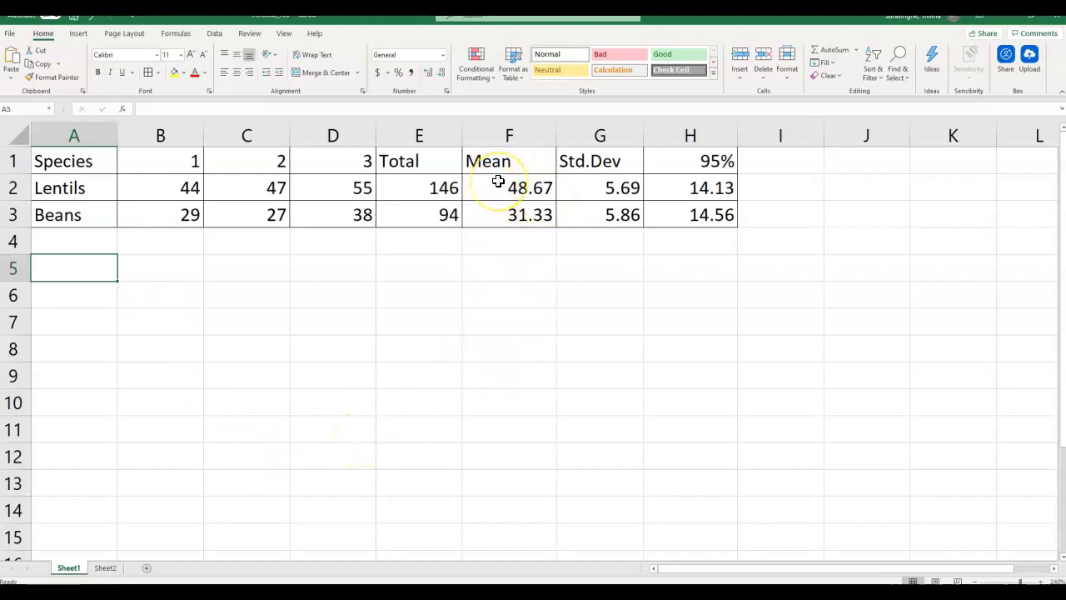
pyautogui.moveTo(502, 184); pyautogui.dragTo(509, 209)
pyautogui.moveTo(499, 161); pyautogui.dragTo(507, 216)
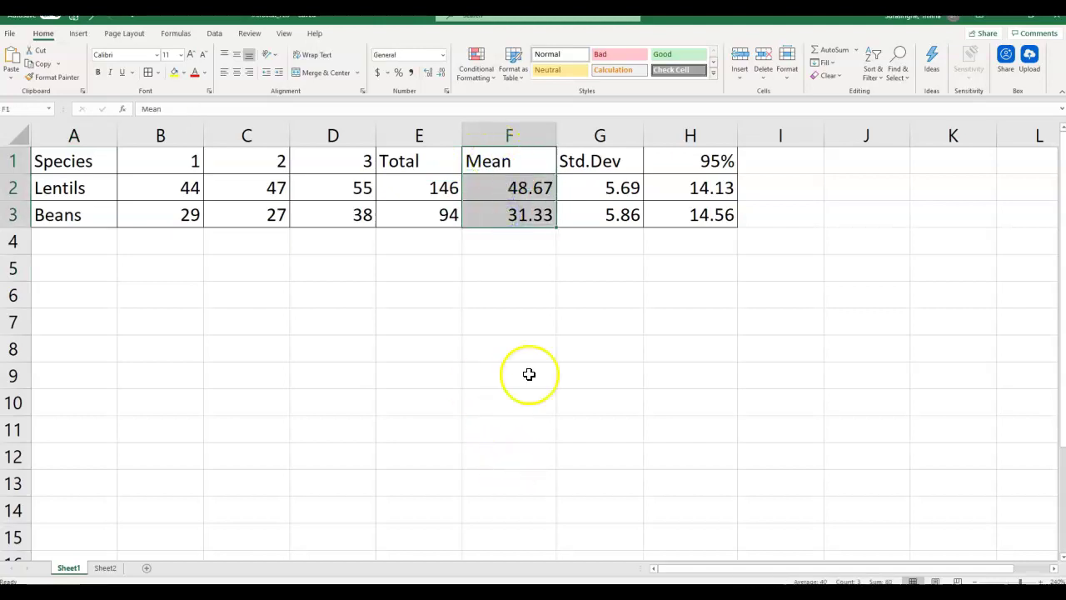
pyautogui.click(81, 35)
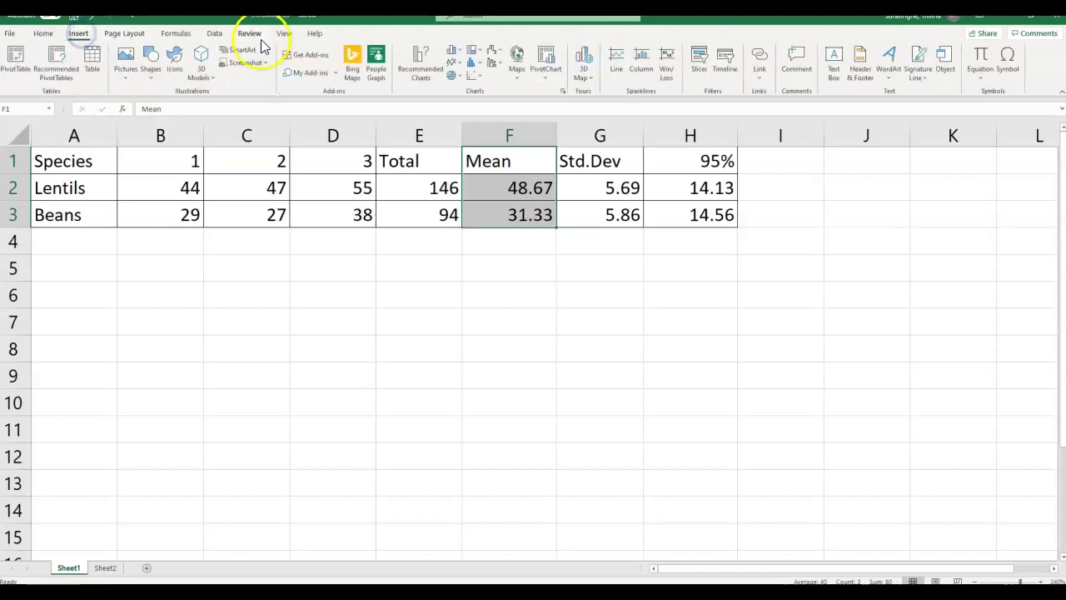
pyautogui.click(454, 51)
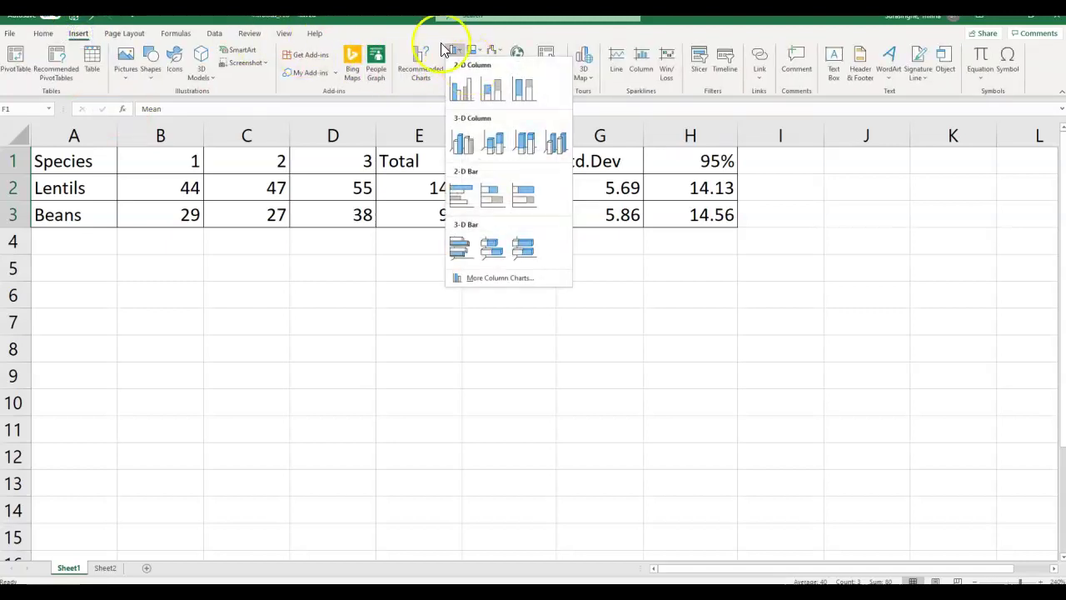
pyautogui.click(435, 38)
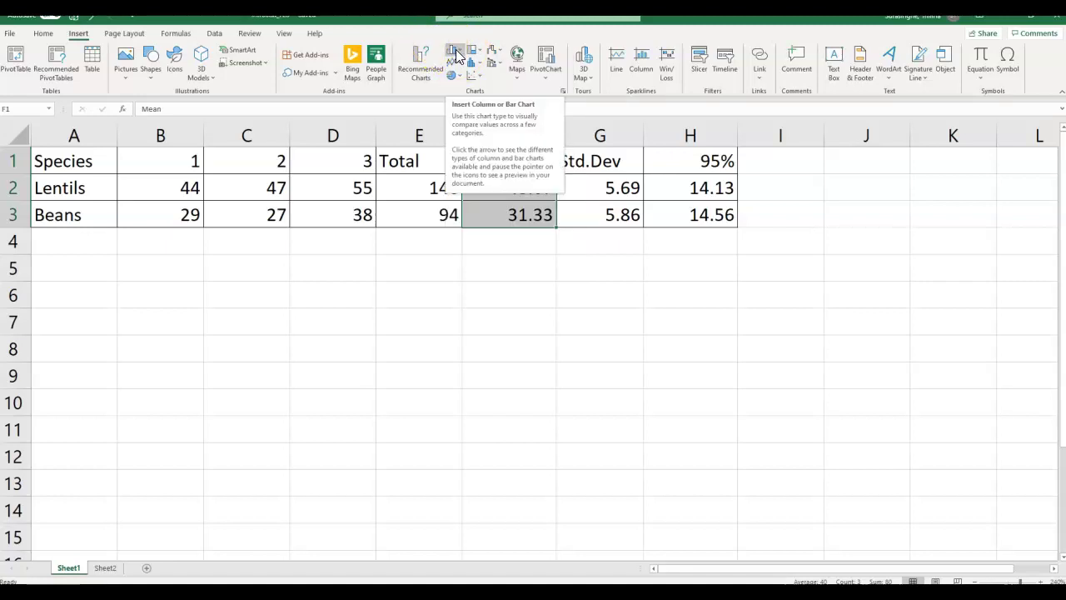
pyautogui.click(456, 53)
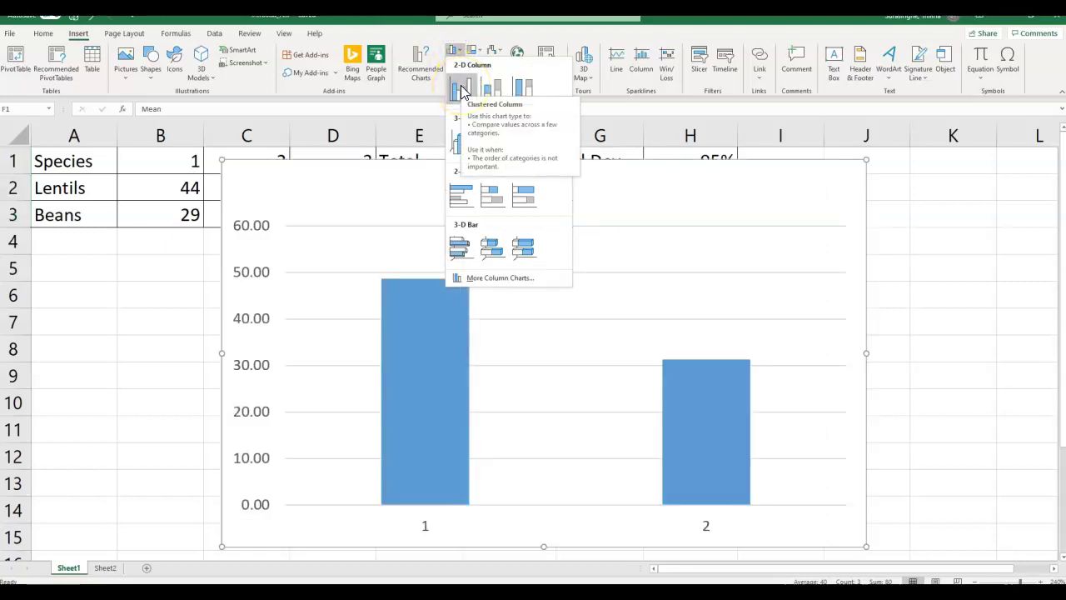
pyautogui.click(462, 90)
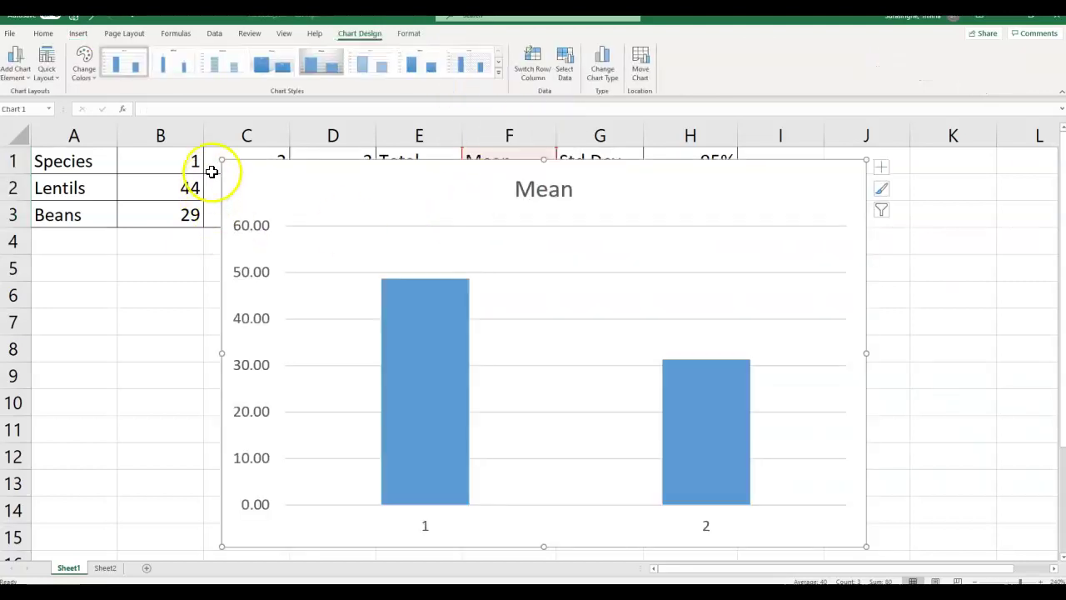
# - Resize the Mean chart so it sits below the data table, with its lower edge extended to row 16
pyautogui.moveTo(223, 160); pyautogui.dragTo(291, 244)
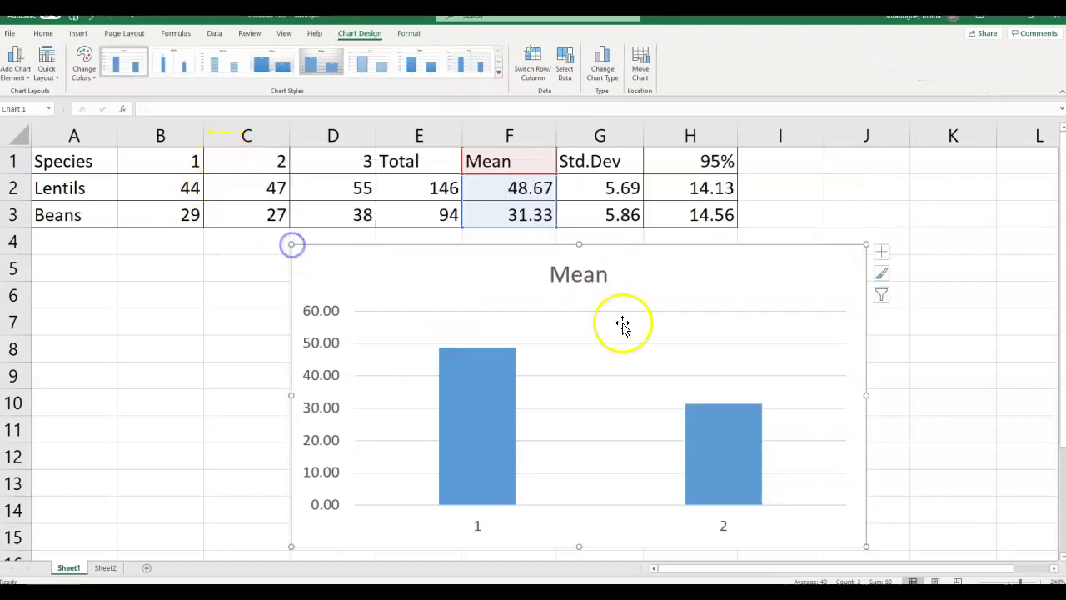
pyautogui.scroll(-1, 1059, 413)
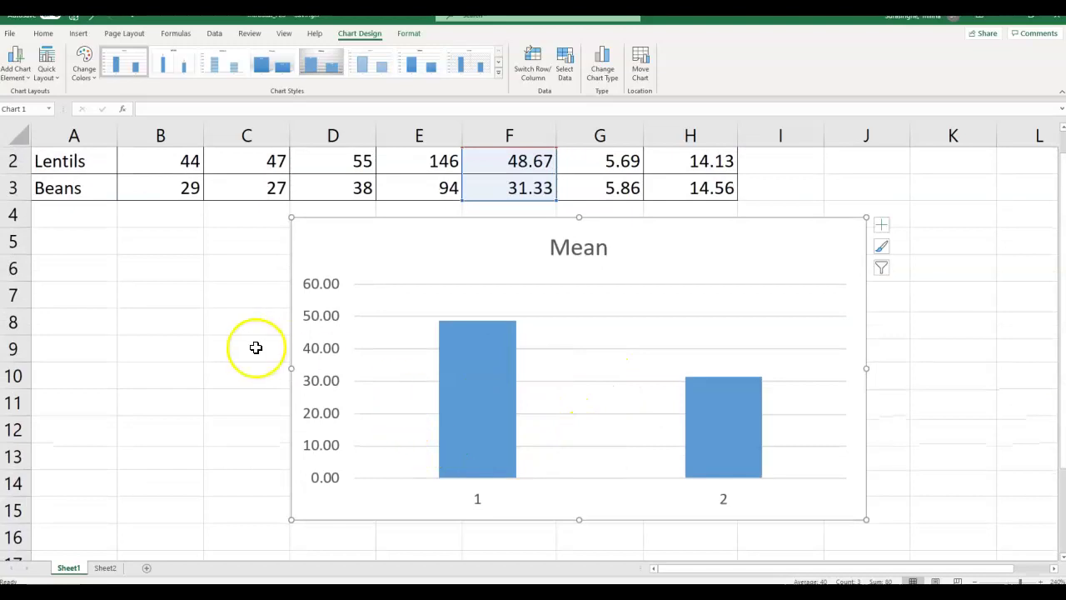
pyautogui.click(382, 301)
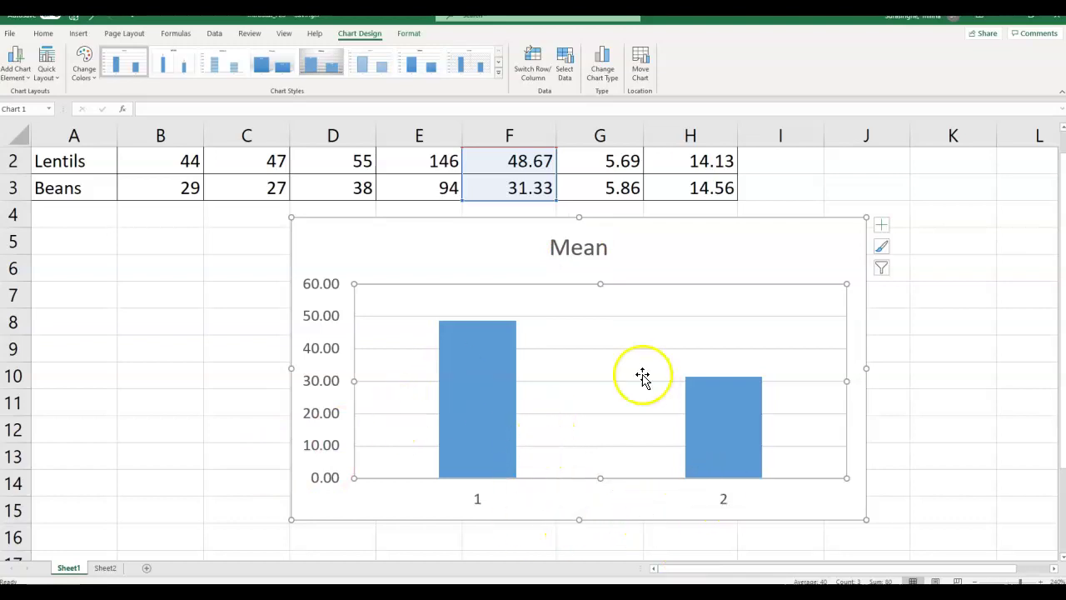
pyautogui.scroll(1, 628, 386)
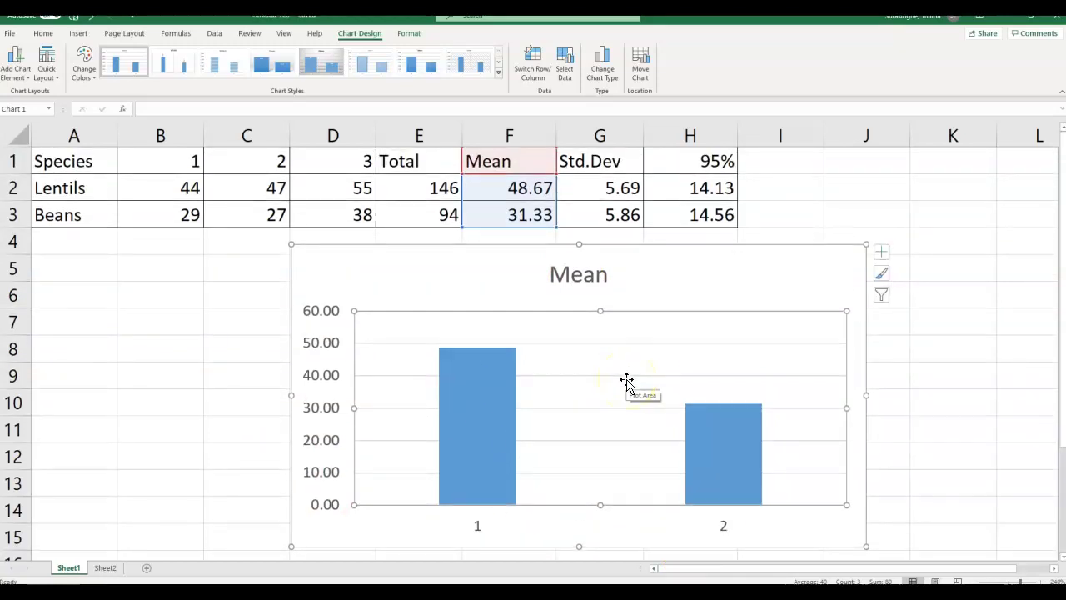
pyautogui.click(979, 581)
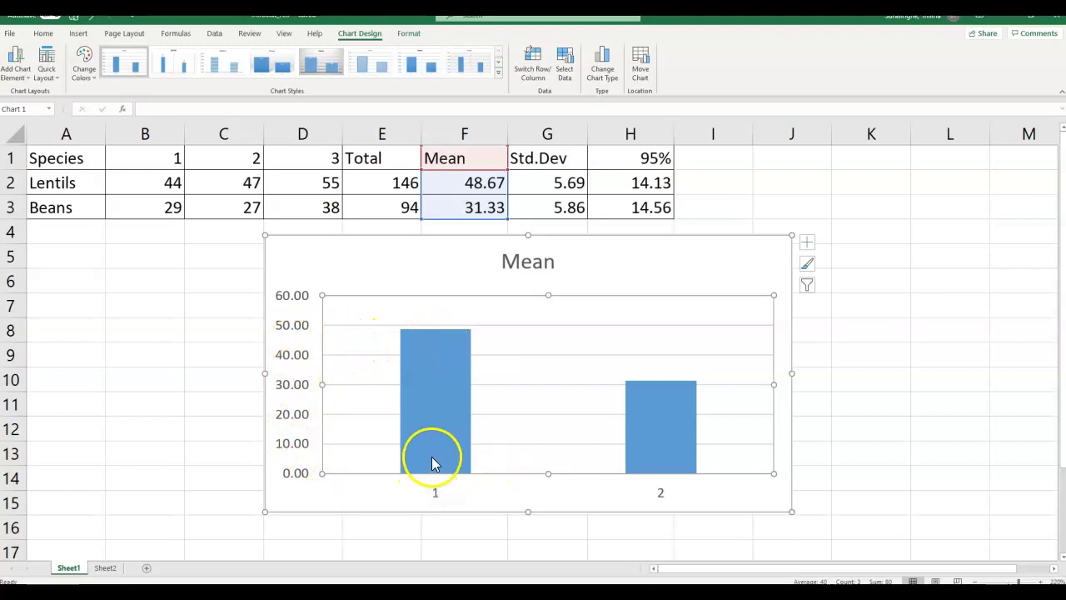
pyautogui.moveTo(432, 472)
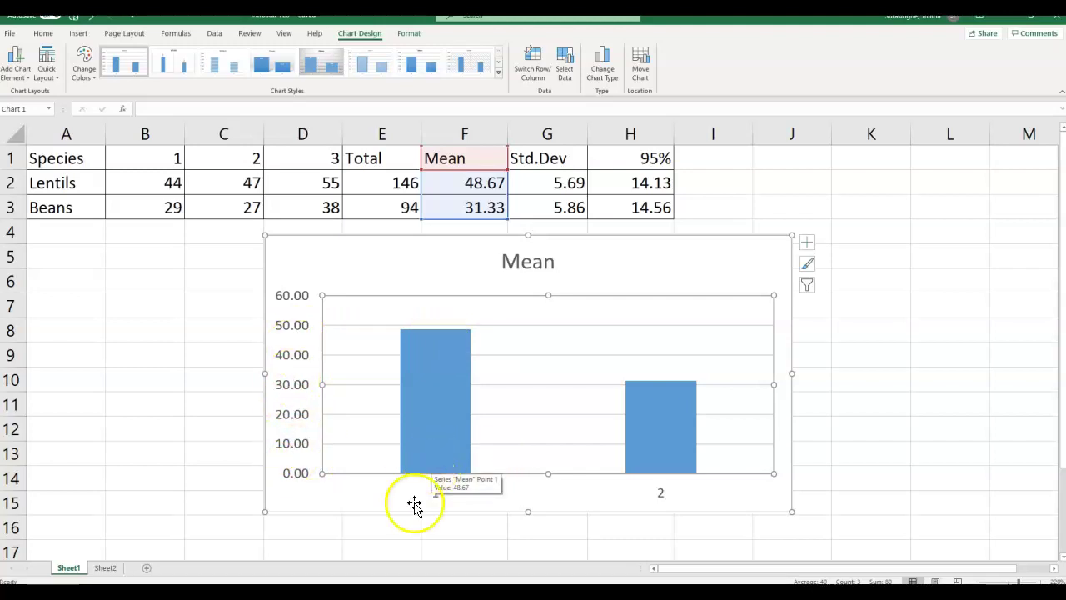
pyautogui.moveTo(528, 510); pyautogui.dragTo(528, 530)
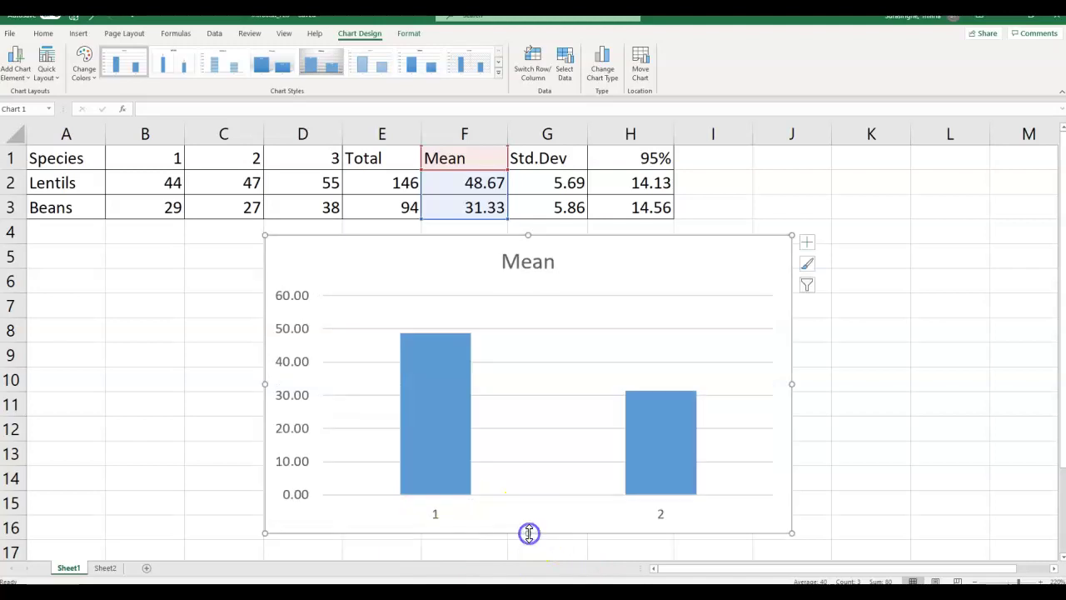
pyautogui.doubleClick(342, 304)
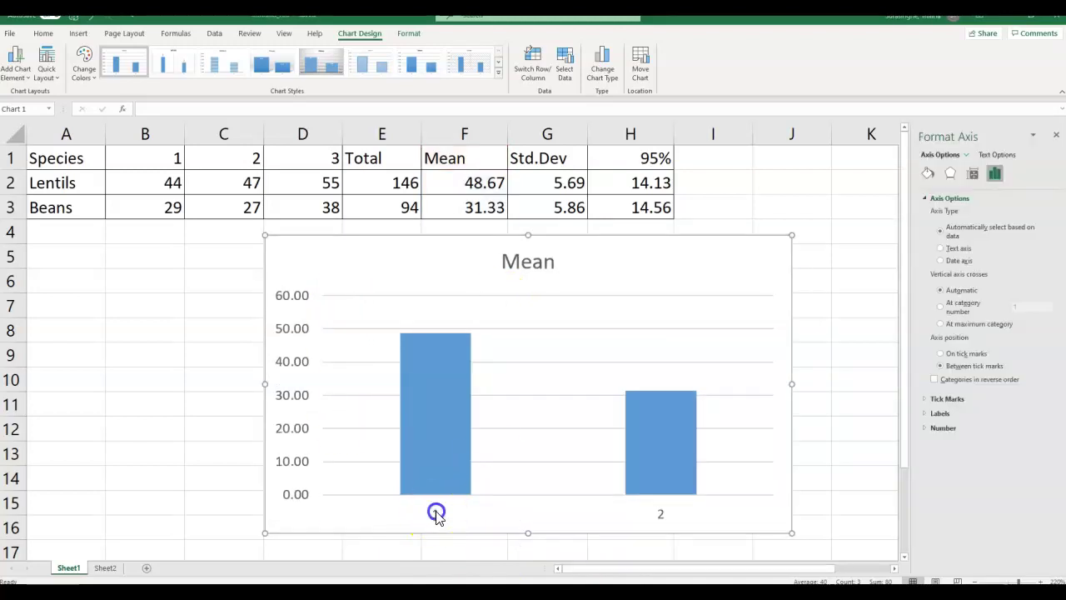
pyautogui.click(435, 514)
pyautogui.rightClick(436, 517)
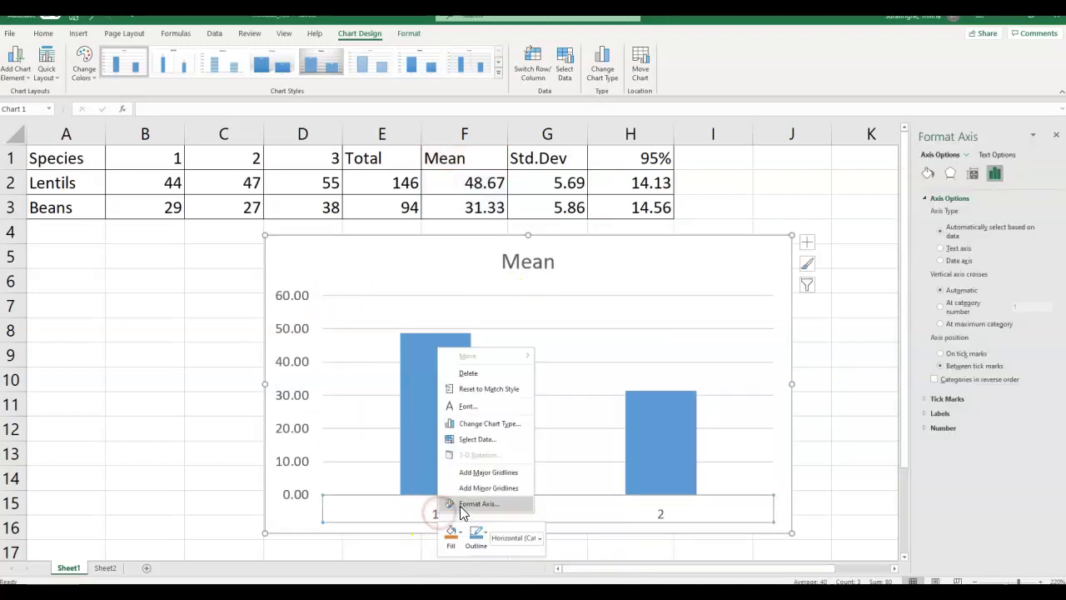
pyautogui.click(476, 439)
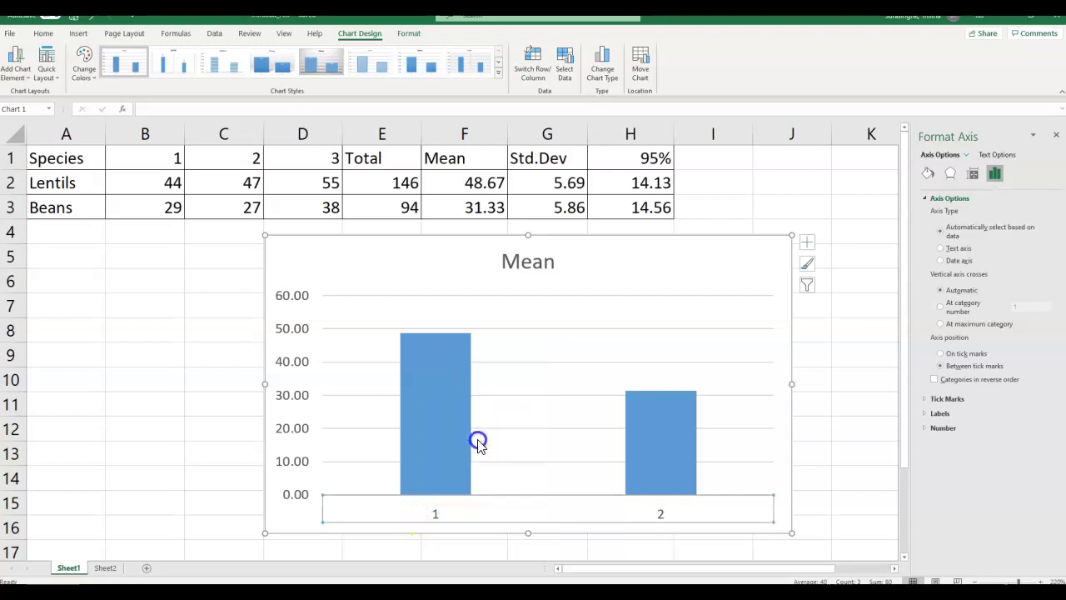
pyautogui.click(889, 417)
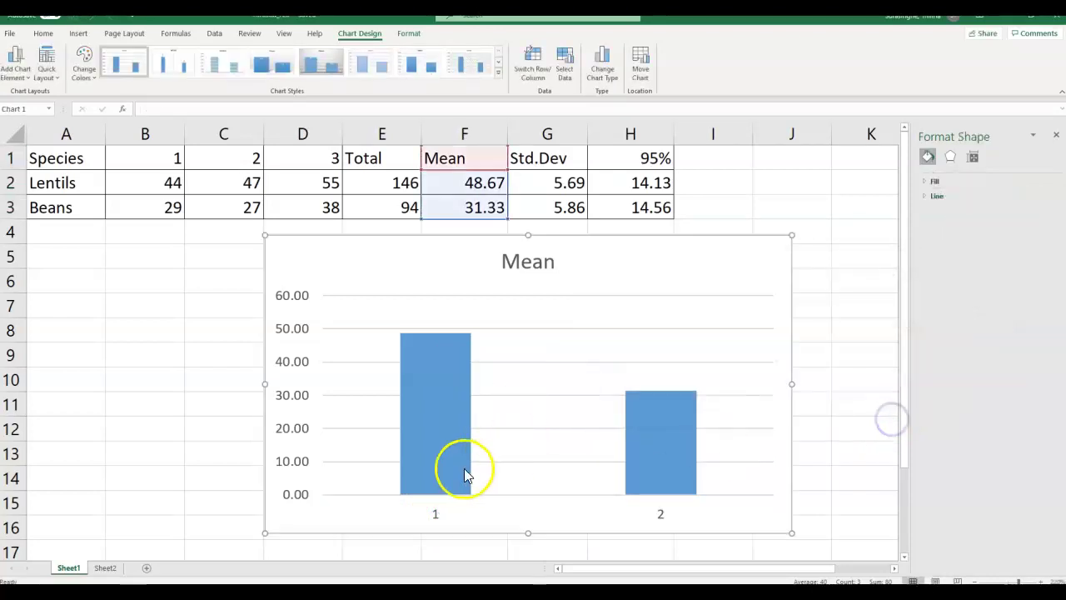
pyautogui.rightClick(429, 321)
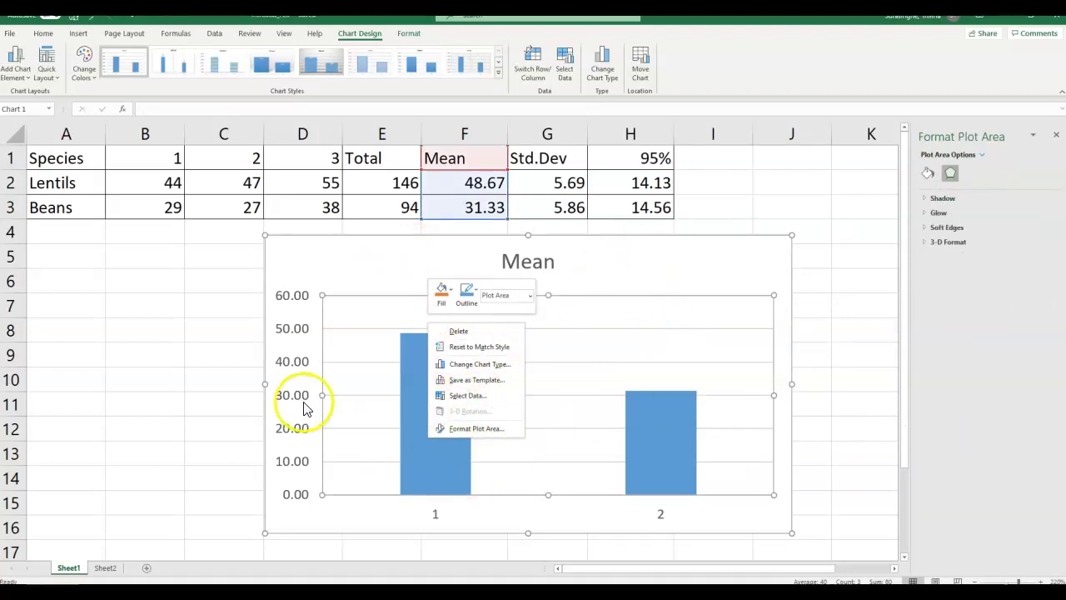
pyautogui.click(308, 515)
pyautogui.click(435, 509)
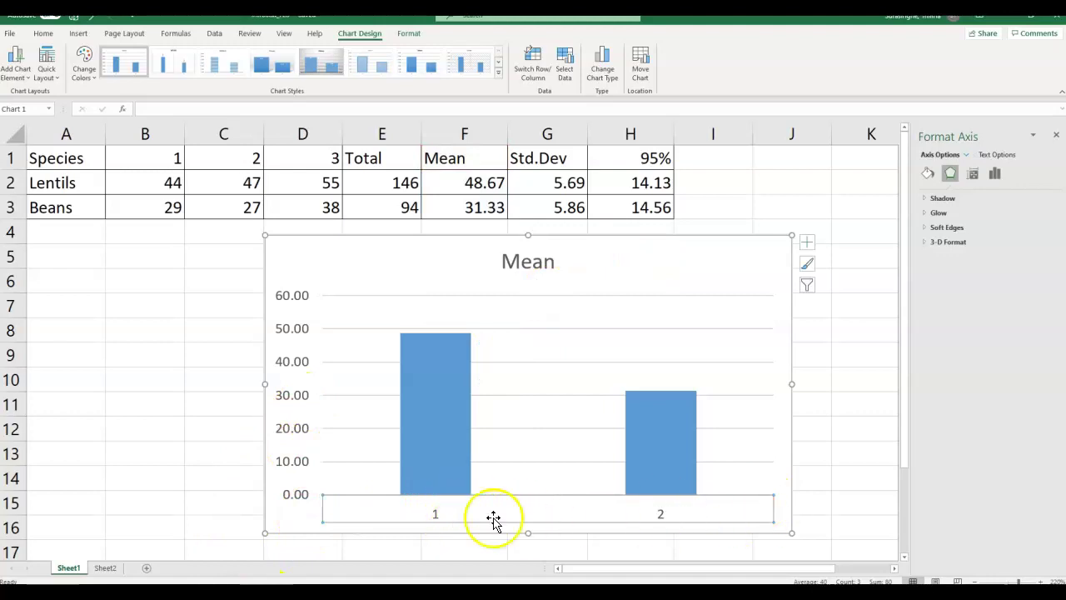
# - Edit the chart's data source so the horizontal axis labels come from the species names in A2:A3
pyautogui.rightClick(453, 511)
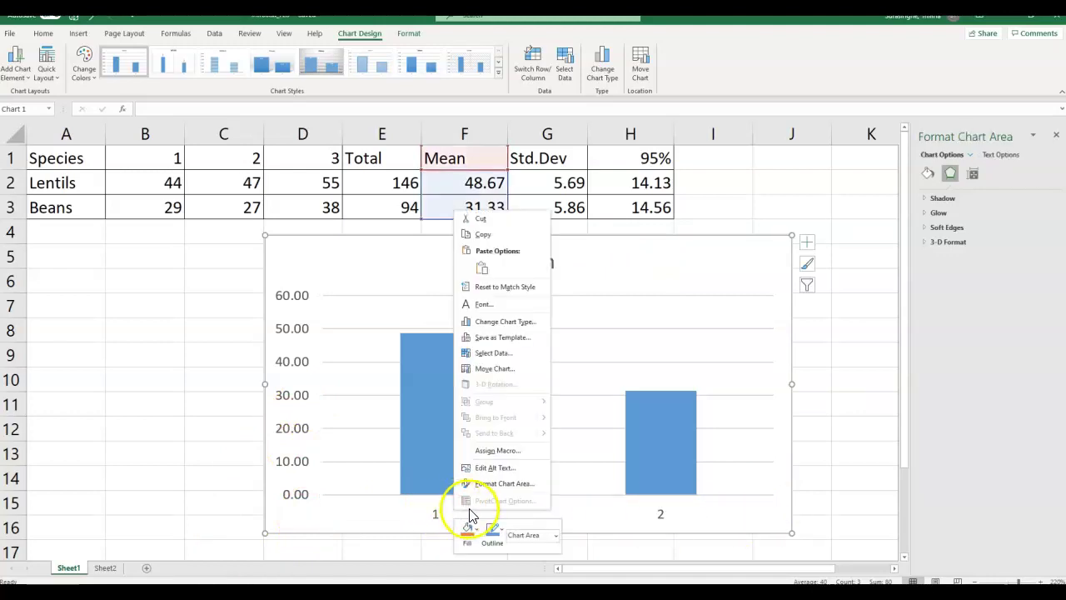
pyautogui.click(491, 352)
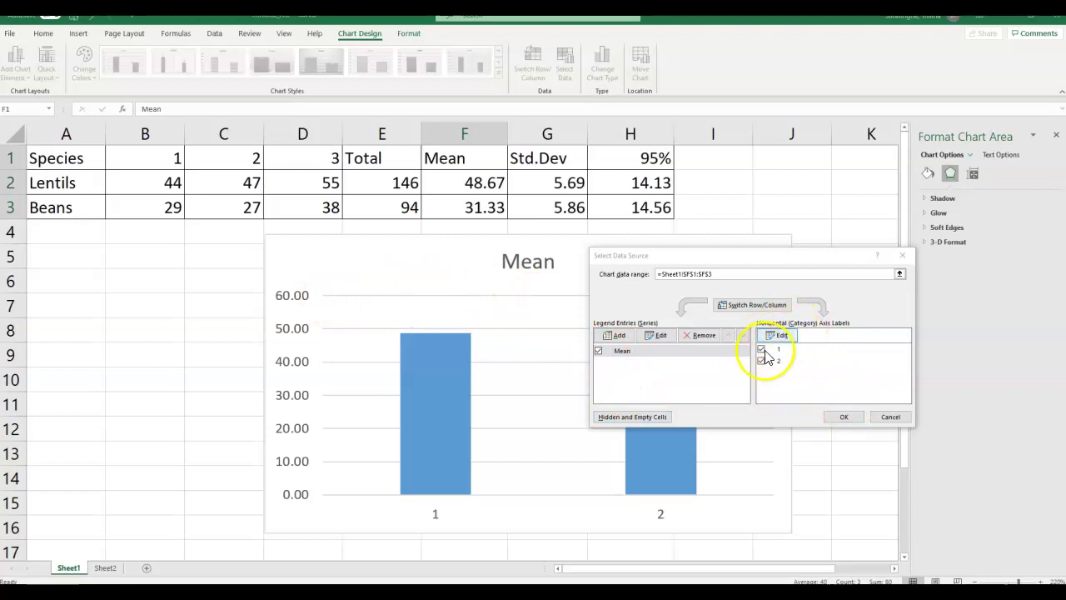
pyautogui.click(680, 272)
pyautogui.moveTo(734, 256); pyautogui.dragTo(701, 264)
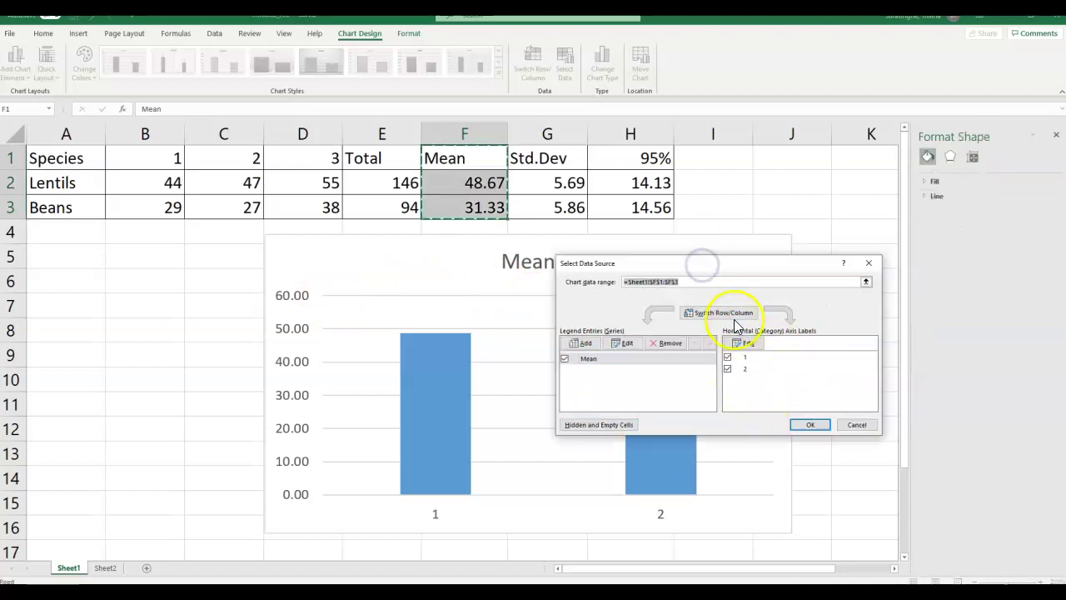
pyautogui.click(746, 358)
pyautogui.click(747, 344)
pyautogui.click(821, 353)
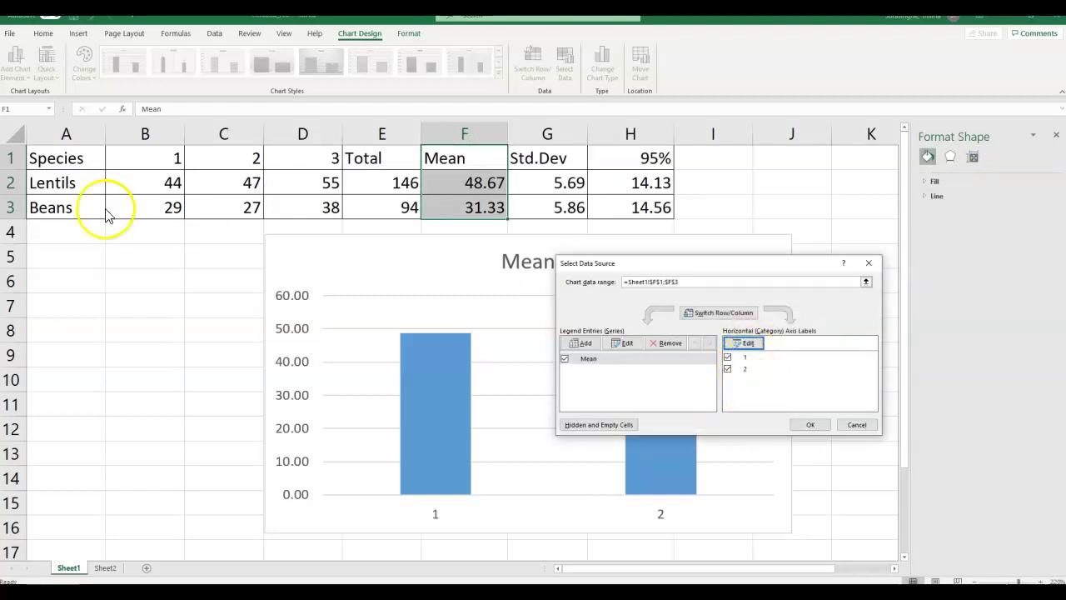
pyautogui.click(781, 358)
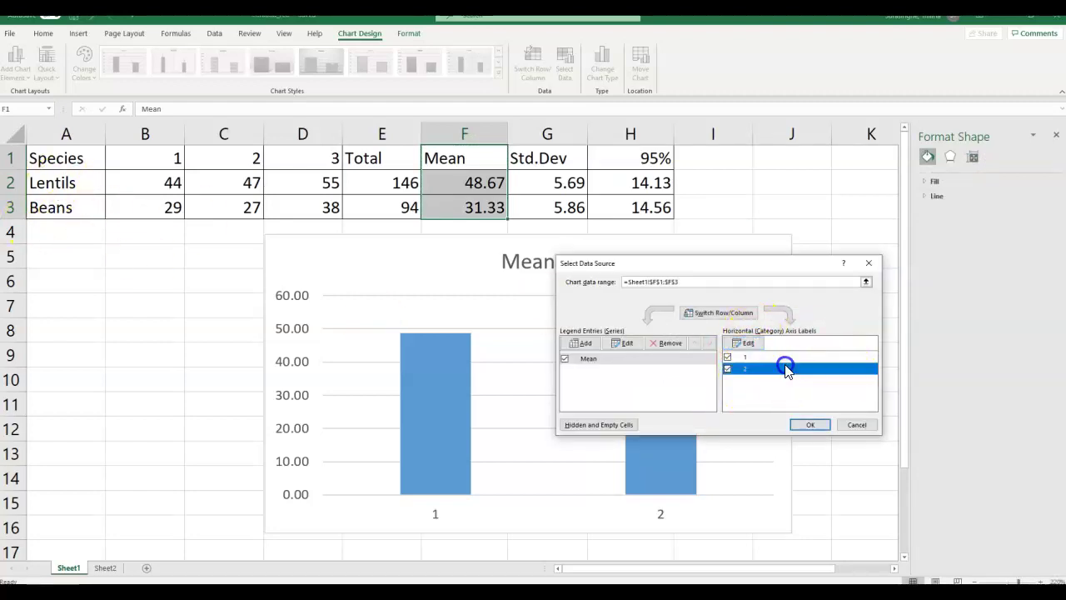
pyautogui.click(746, 345)
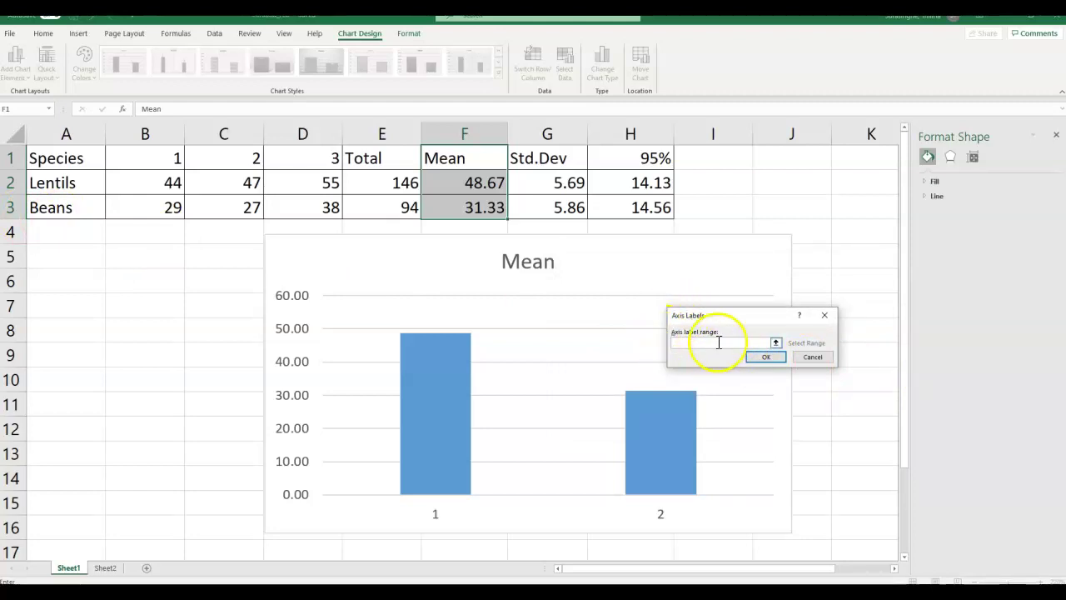
pyautogui.click(775, 343)
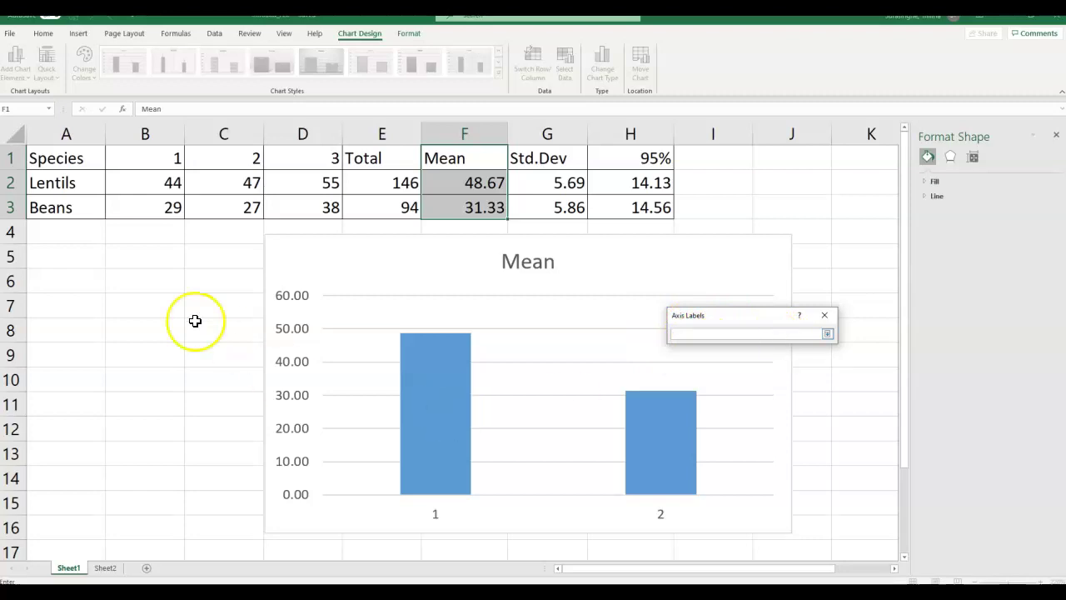
pyautogui.moveTo(52, 177); pyautogui.dragTo(50, 192)
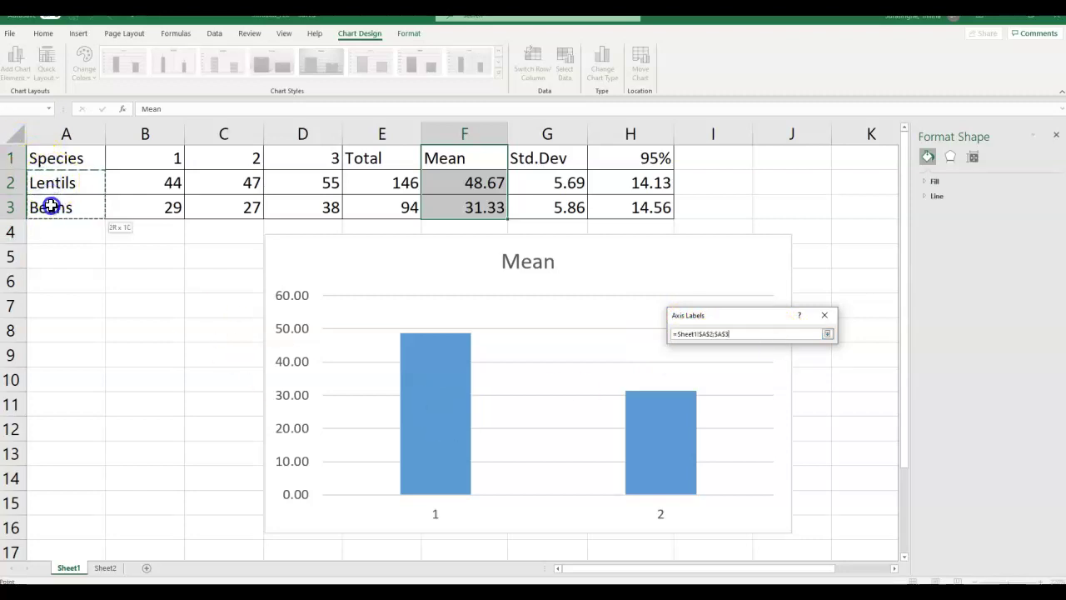
pyautogui.click(827, 333)
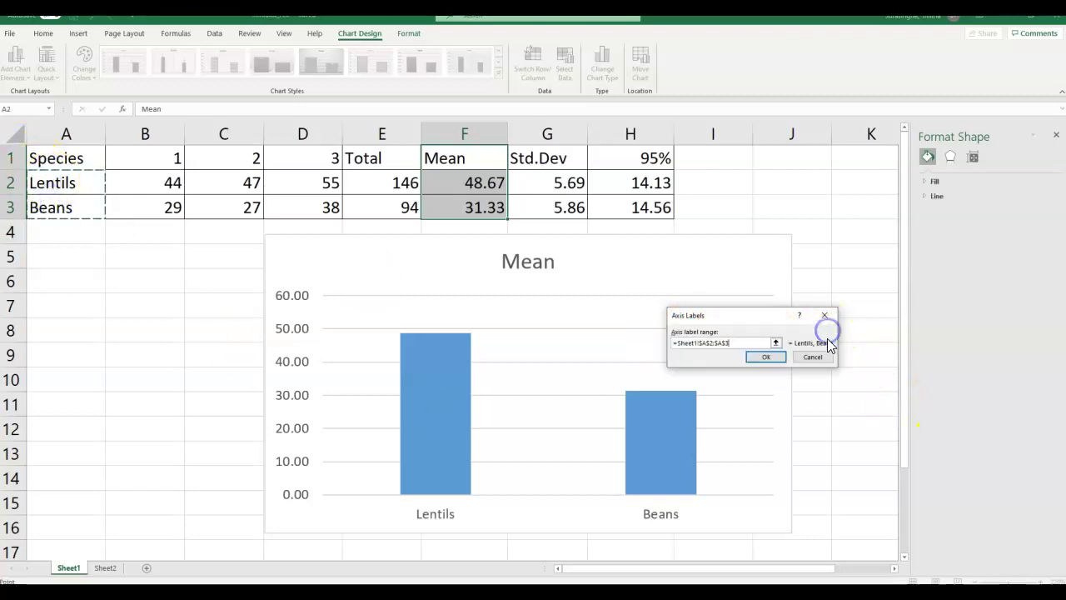
pyautogui.click(766, 358)
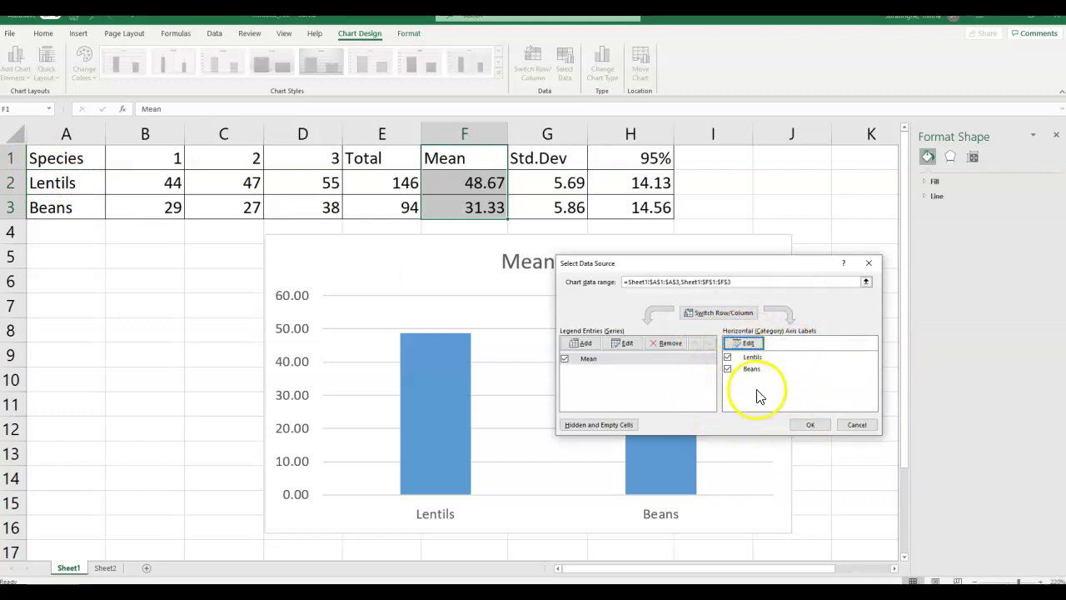
pyautogui.click(804, 424)
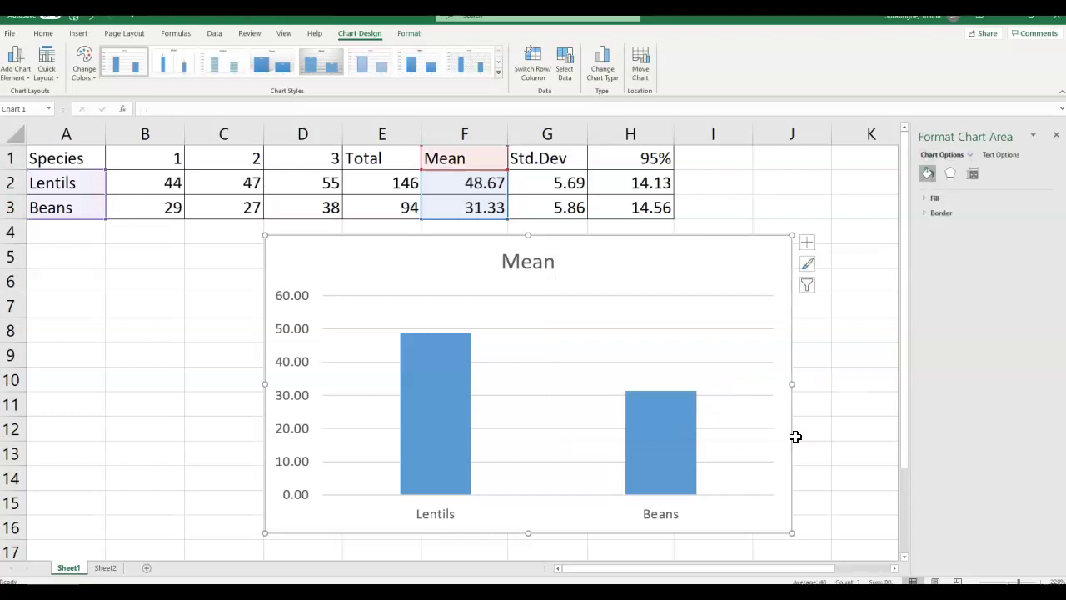
# - Reselect A2:A3 as the label range of the chart's horizontal axis and confirm the data source
pyautogui.rightClick(450, 511)
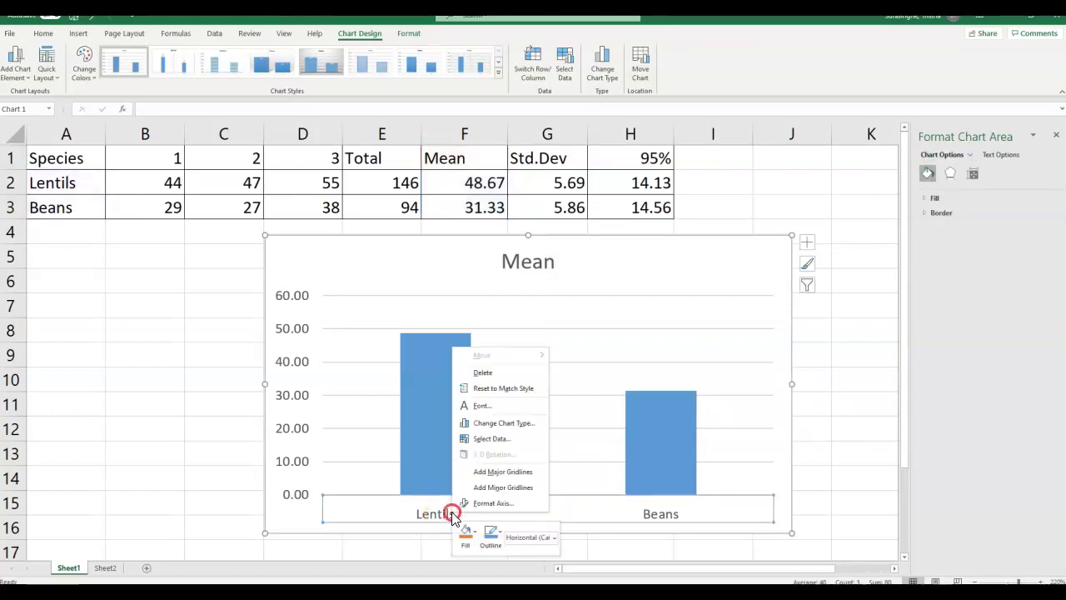
pyautogui.click(493, 438)
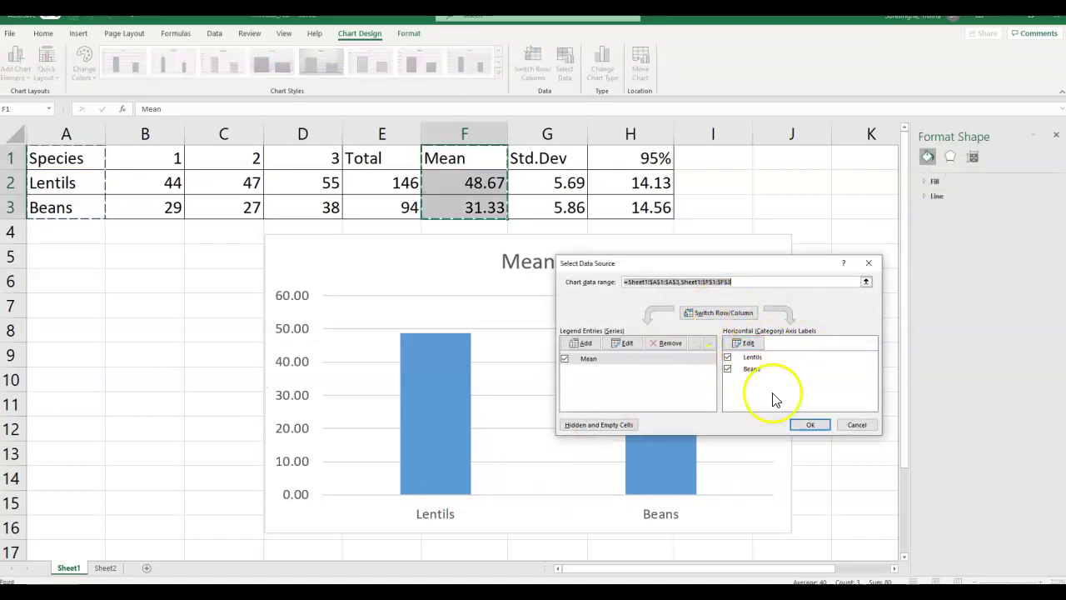
pyautogui.click(746, 345)
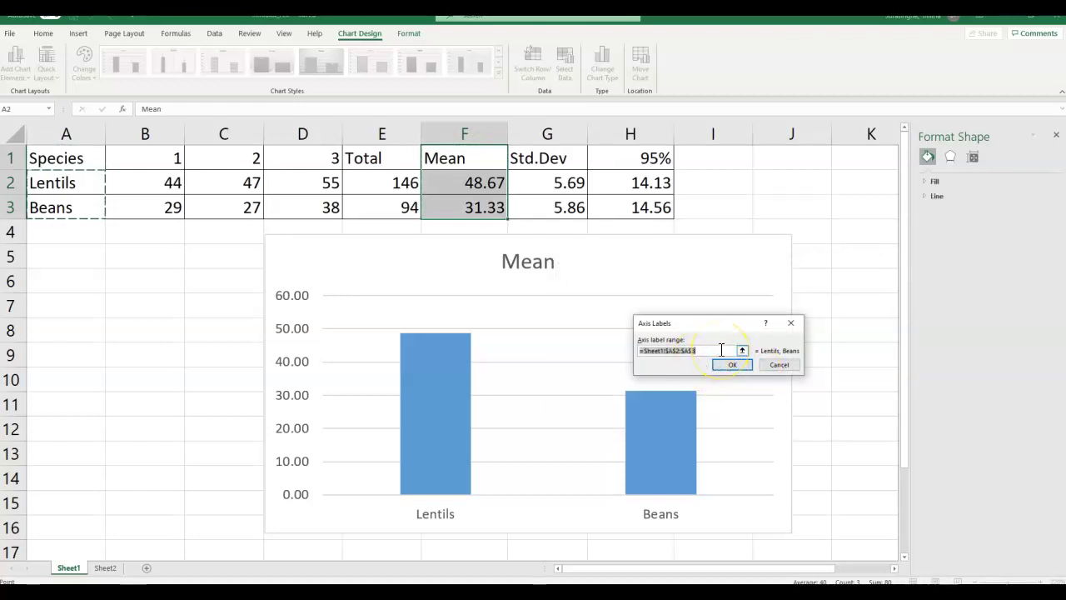
pyautogui.moveTo(75, 179); pyautogui.dragTo(76, 213)
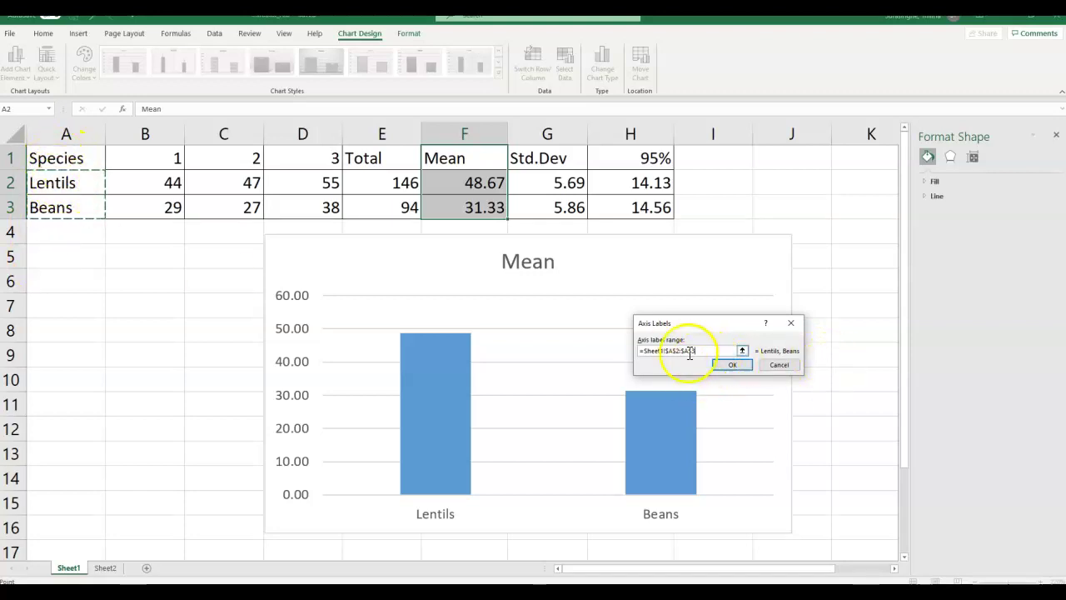
pyautogui.click(737, 368)
pyautogui.click(818, 422)
pyautogui.click(809, 522)
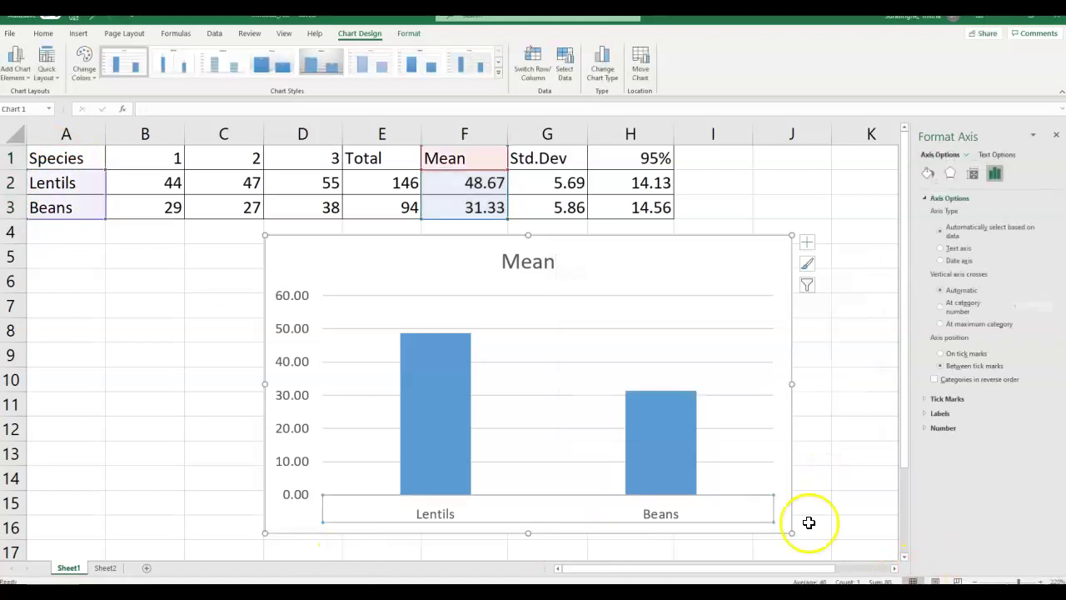
pyautogui.click(293, 517)
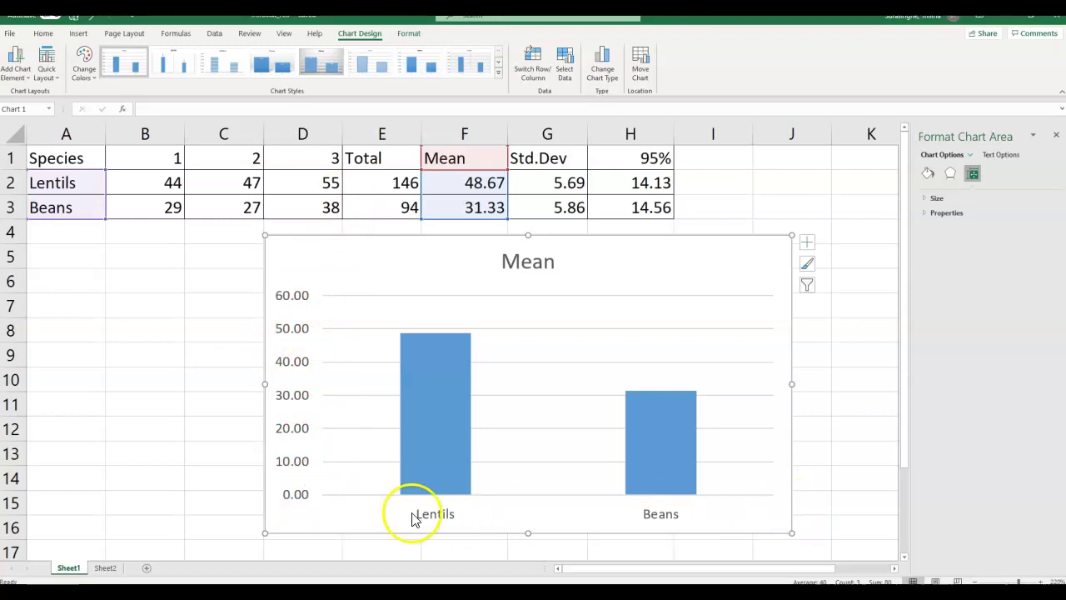
# - Format the chart's horizontal axis with a solid black line
pyautogui.click(448, 515)
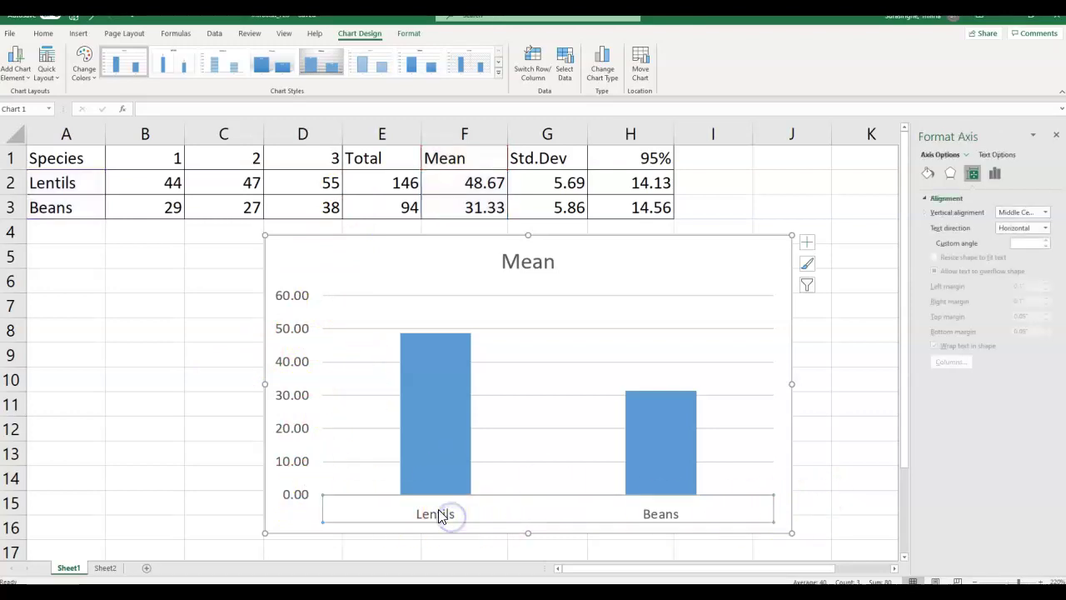
pyautogui.rightClick(438, 509)
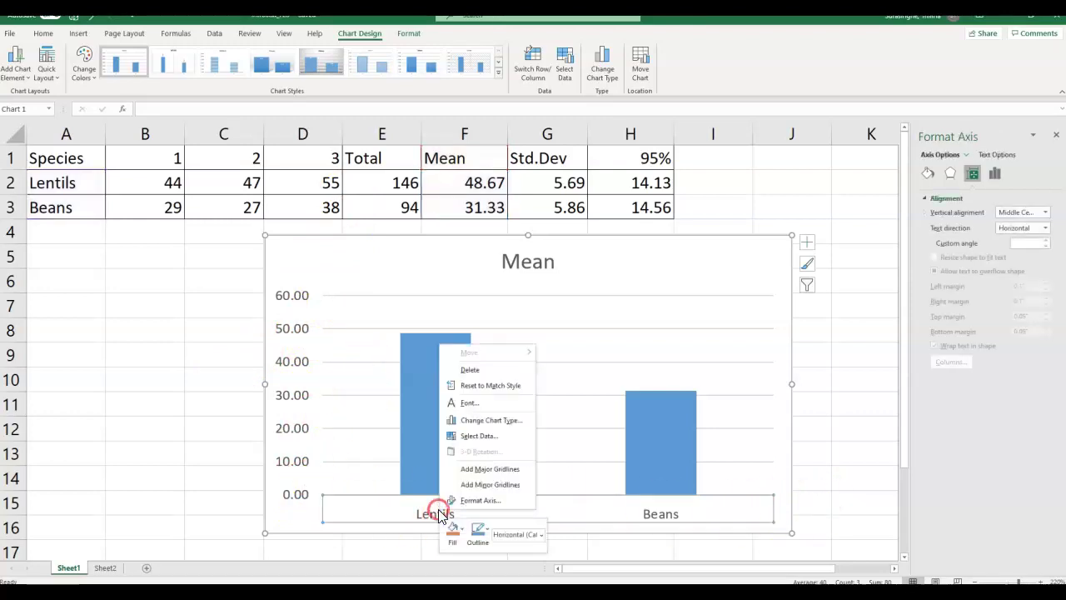
pyautogui.click(491, 500)
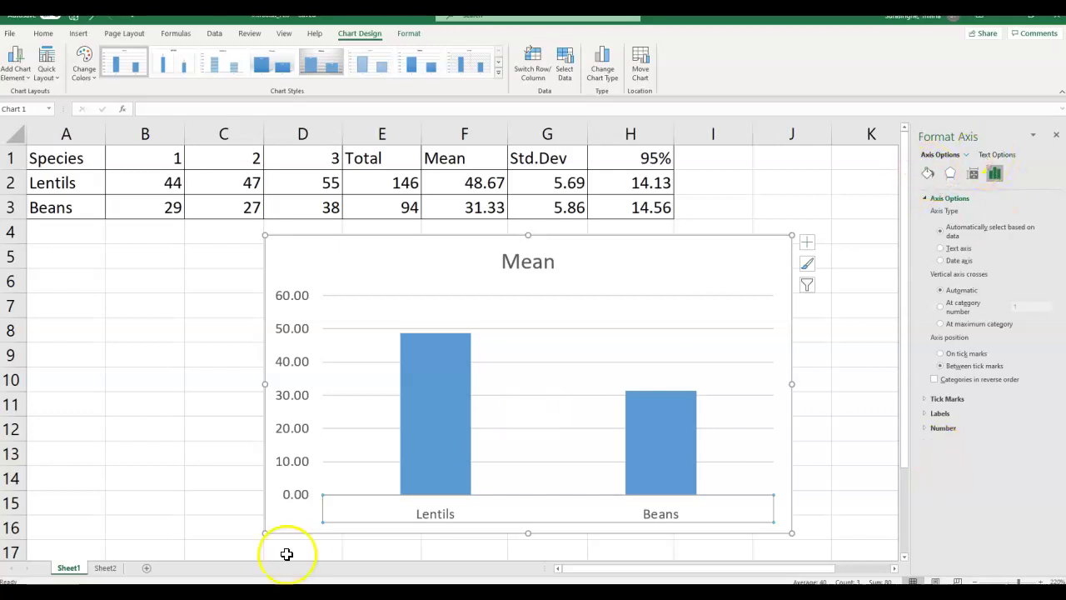
pyautogui.click(998, 229)
pyautogui.click(930, 173)
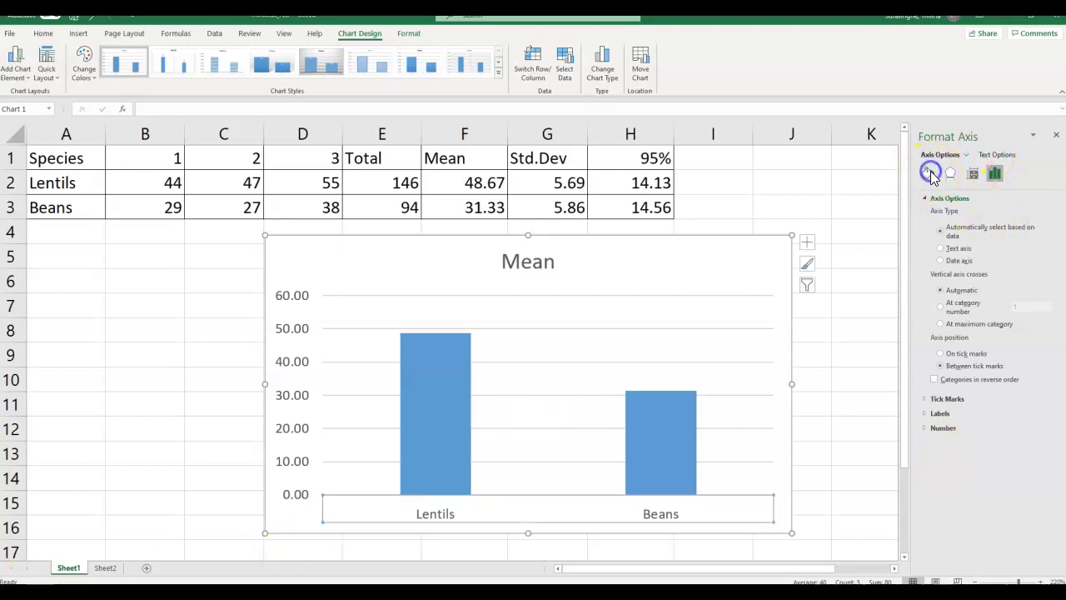
pyautogui.click(929, 174)
pyautogui.click(926, 213)
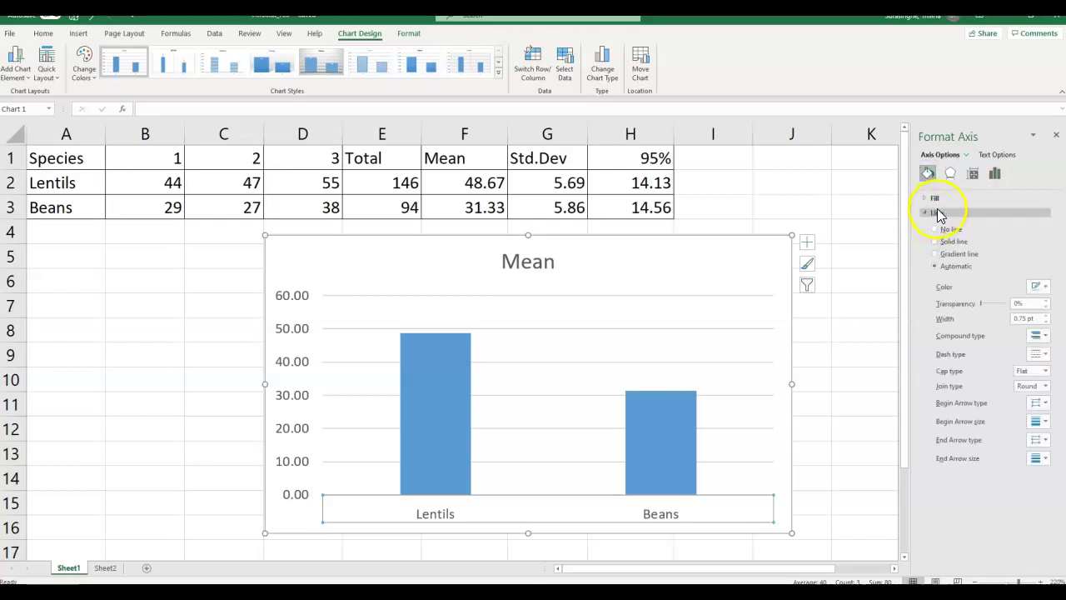
pyautogui.click(926, 214)
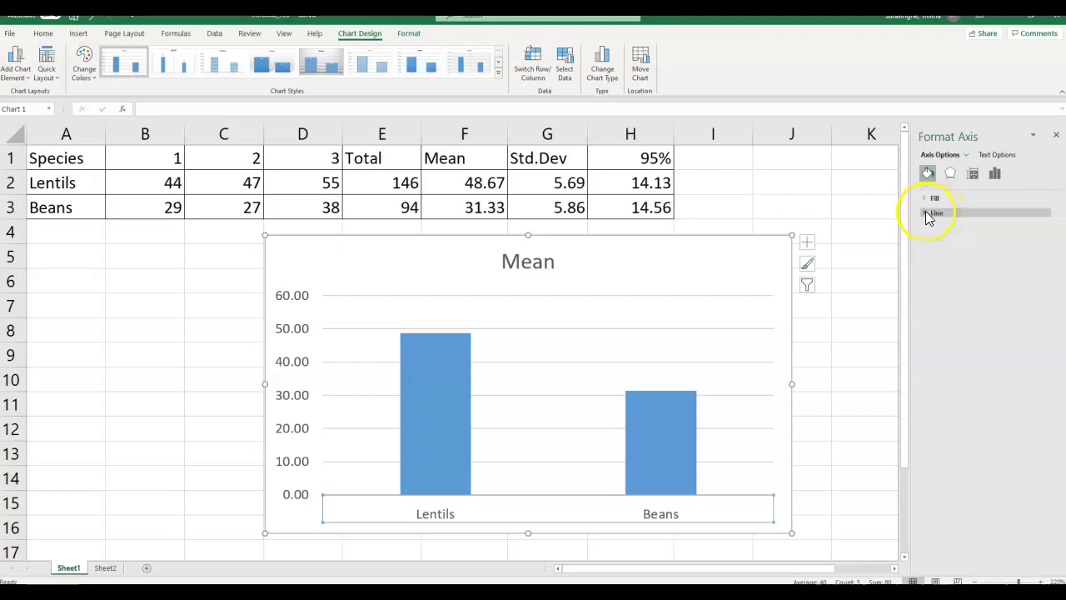
pyautogui.click(926, 214)
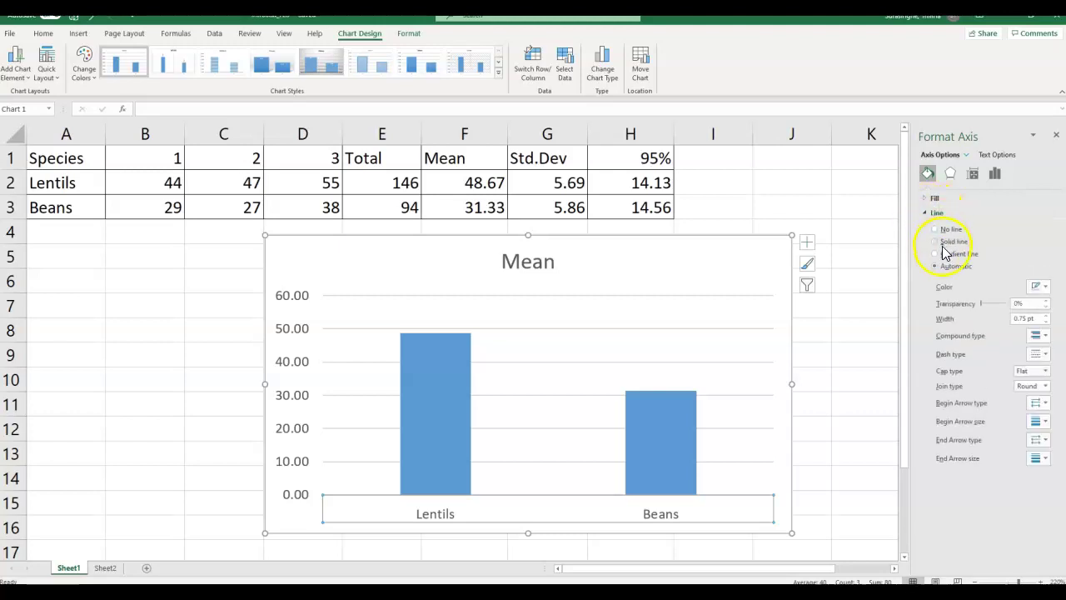
pyautogui.click(948, 243)
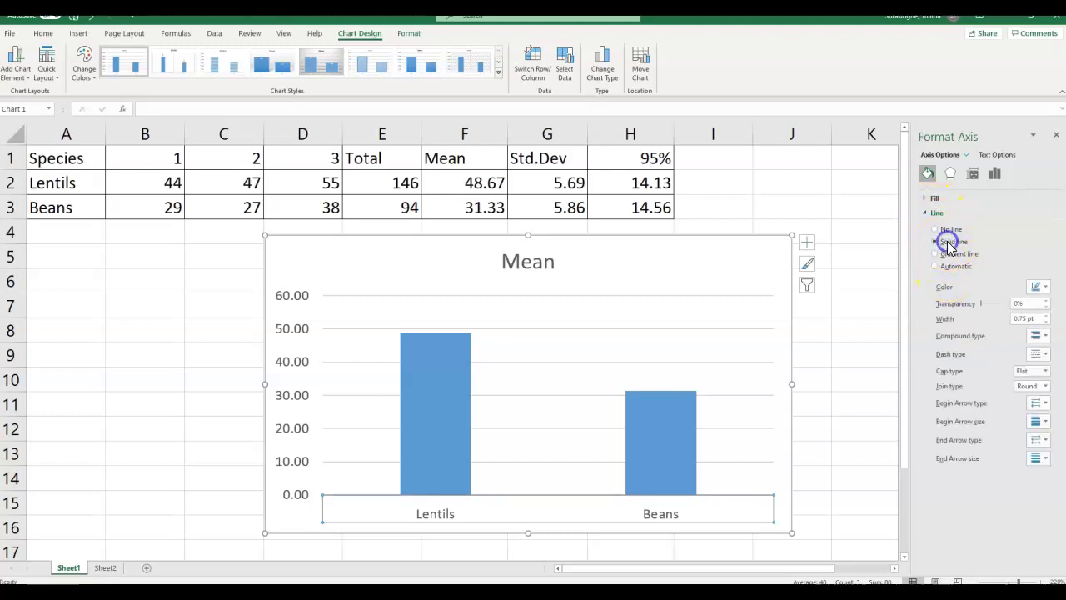
pyautogui.click(1040, 287)
pyautogui.click(987, 317)
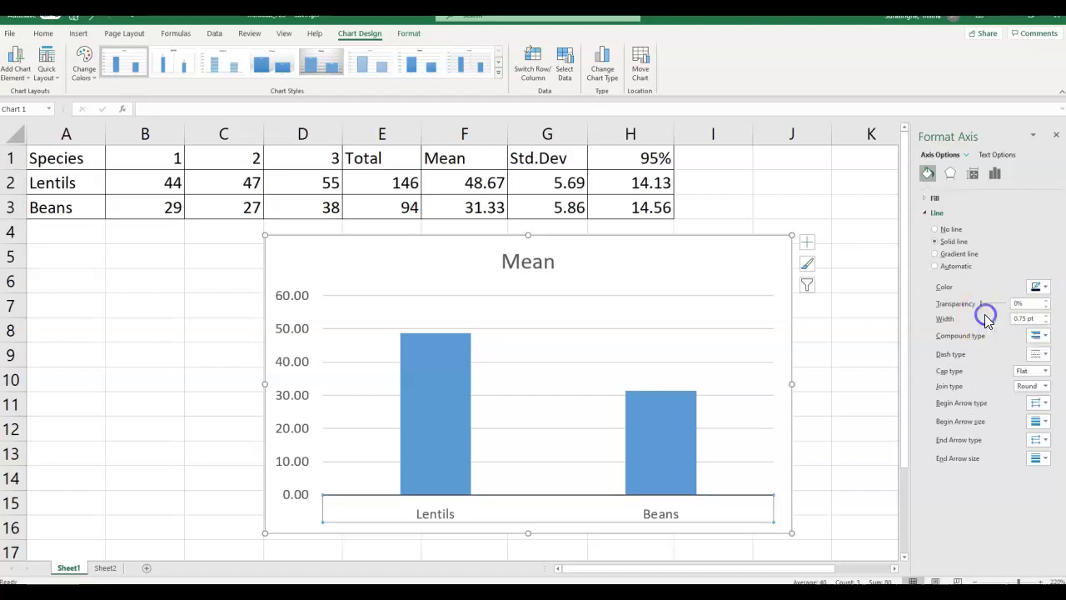
pyautogui.click(296, 514)
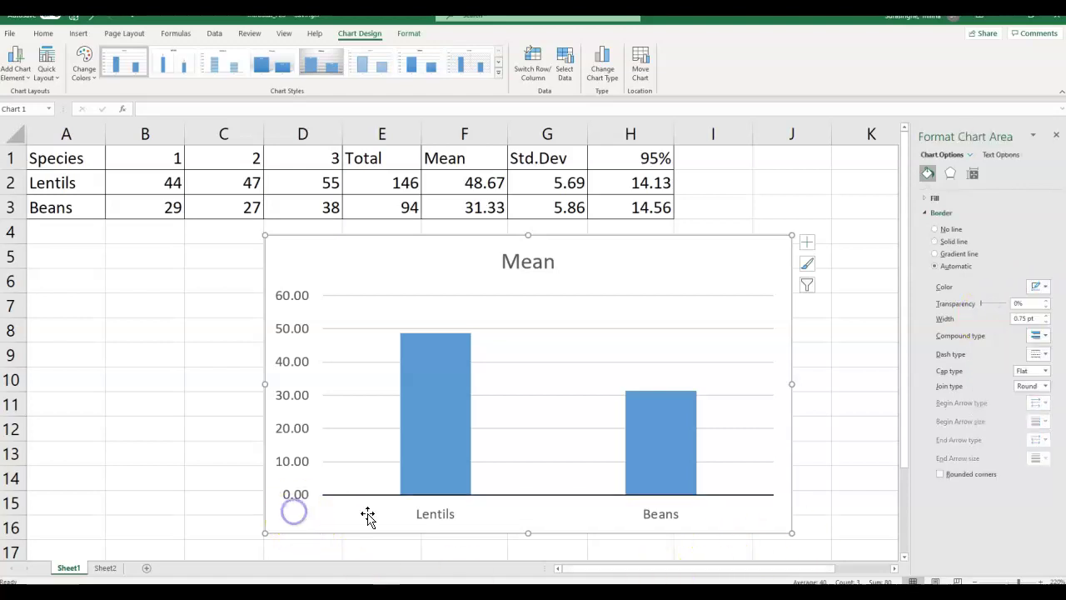
# - Give the chart's vertical axis a matching solid black line
pyautogui.click(304, 370)
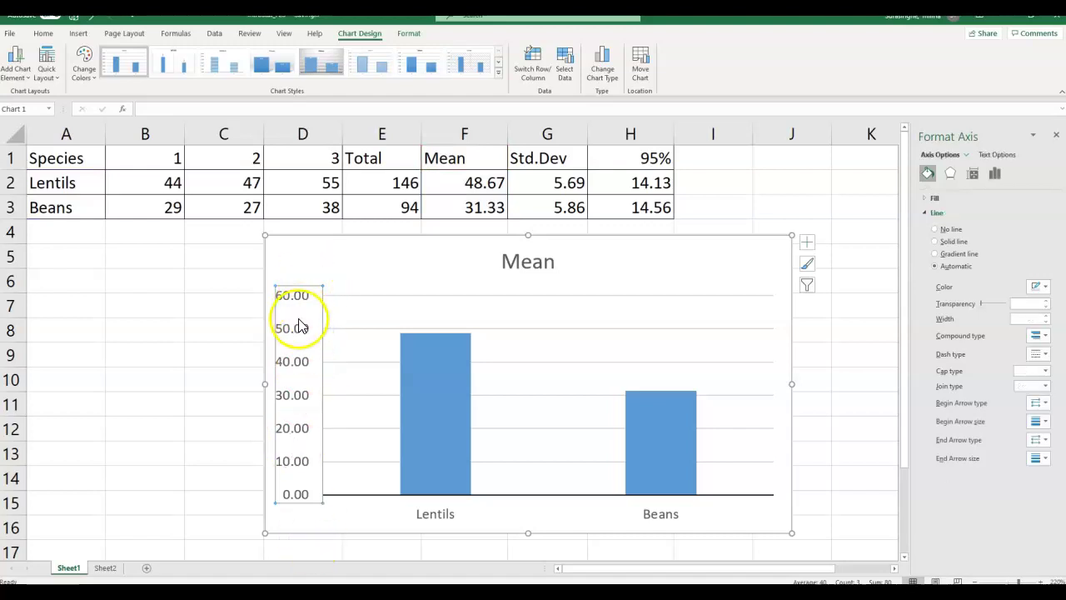
pyautogui.rightClick(298, 325)
pyautogui.click(339, 460)
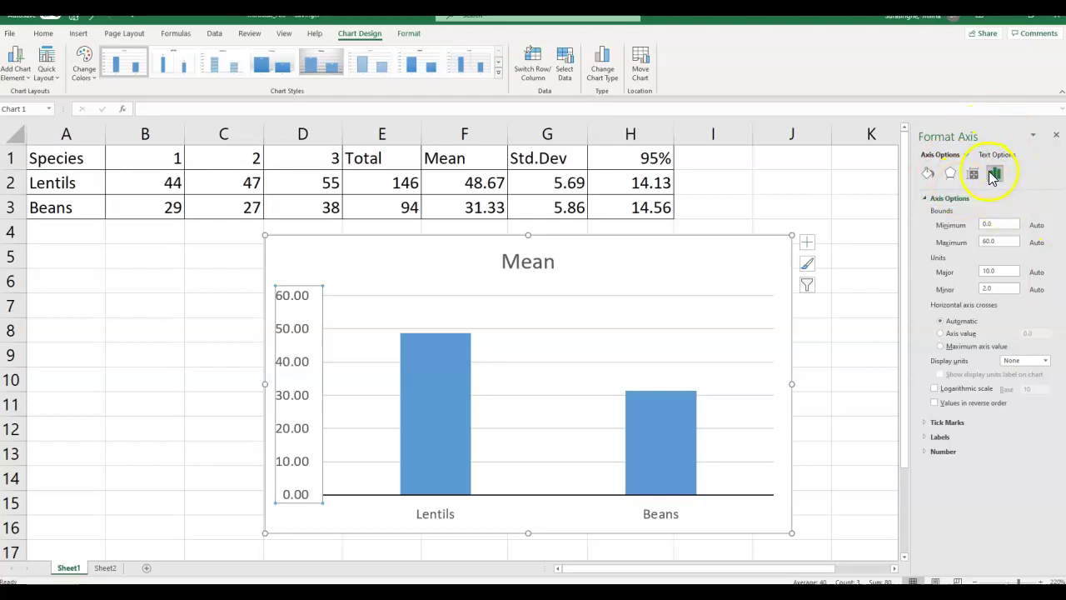
pyautogui.click(928, 172)
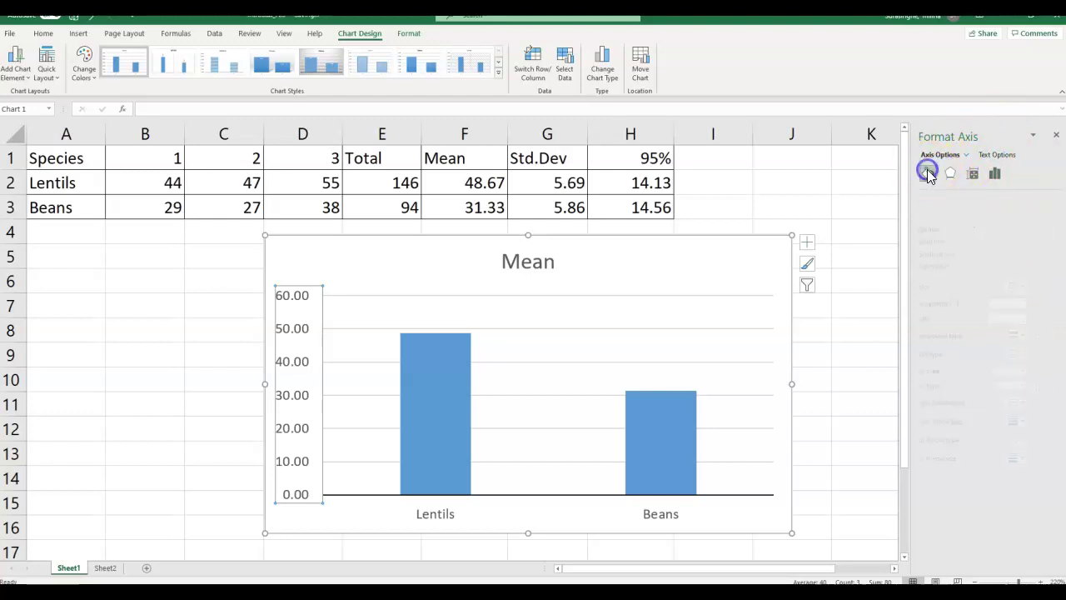
pyautogui.click(949, 242)
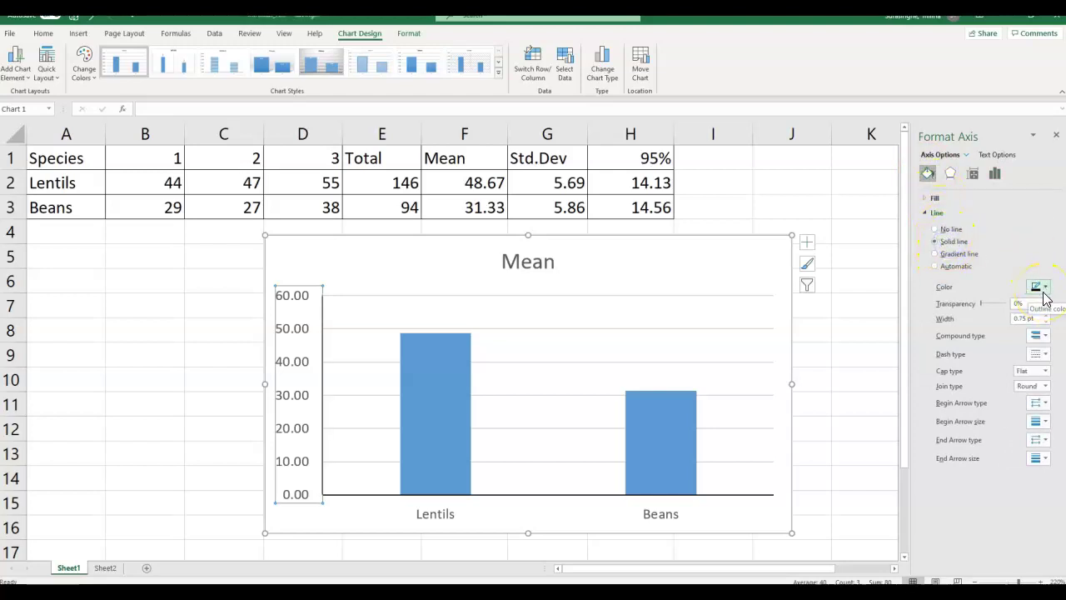
pyautogui.click(281, 521)
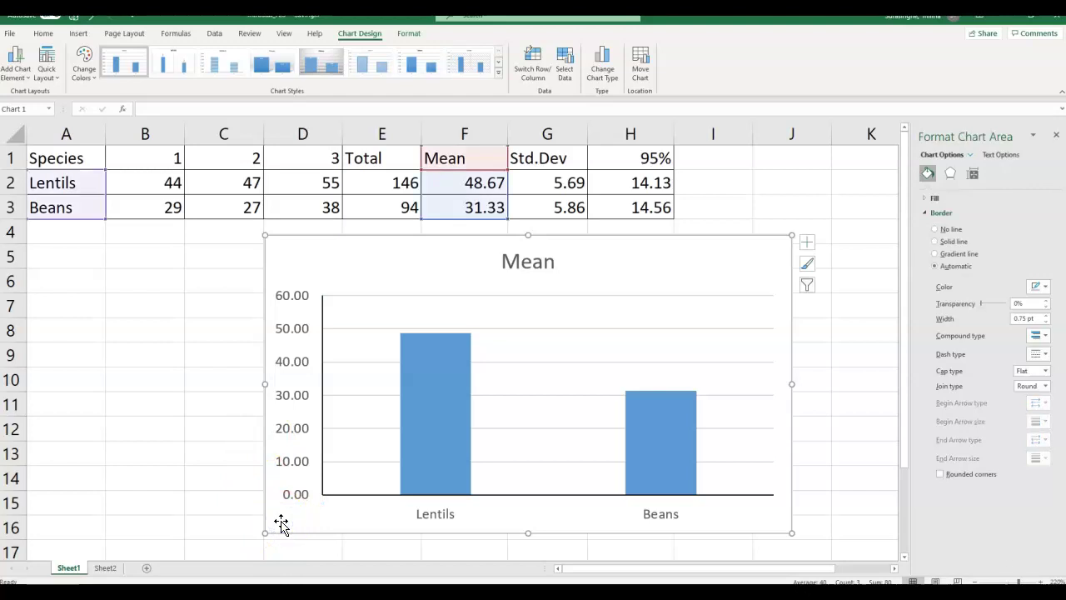
pyautogui.click(297, 511)
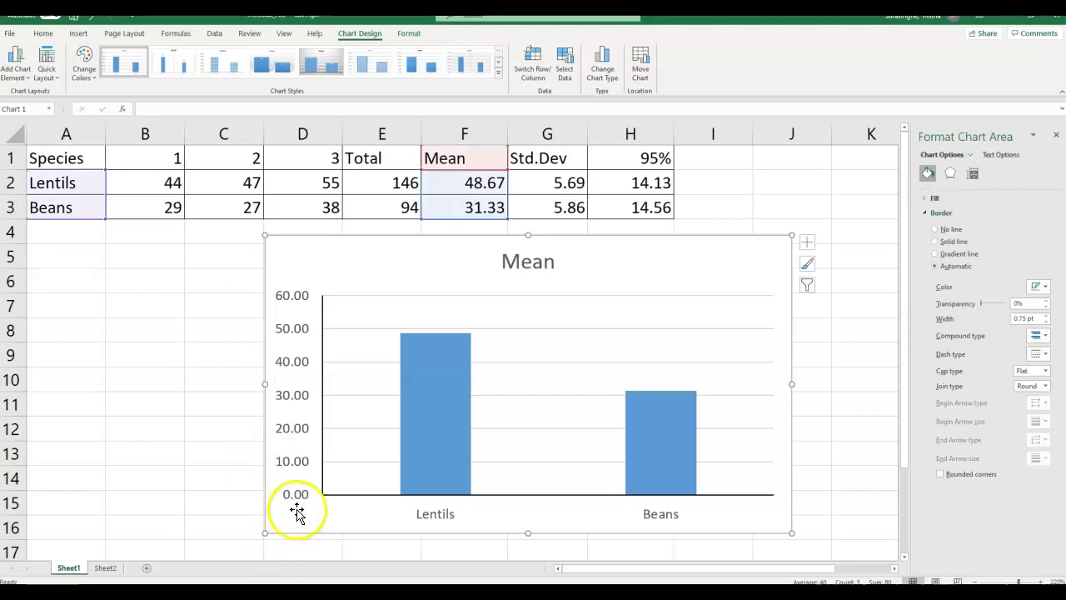
# - Remove the primary major horizontal gridlines from the chart
pyautogui.click(370, 345)
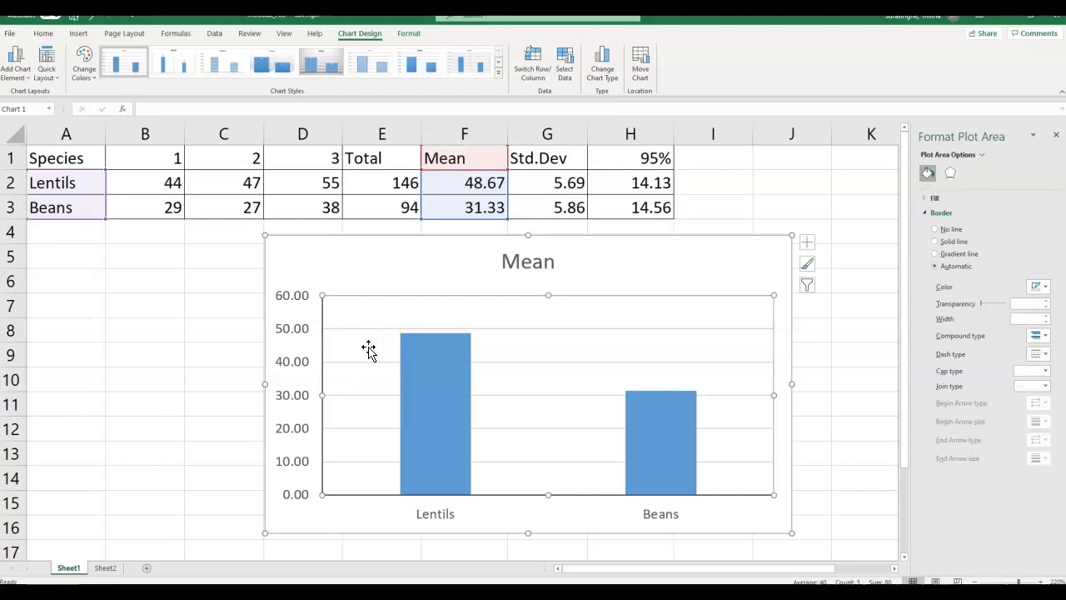
pyautogui.rightClick(567, 341)
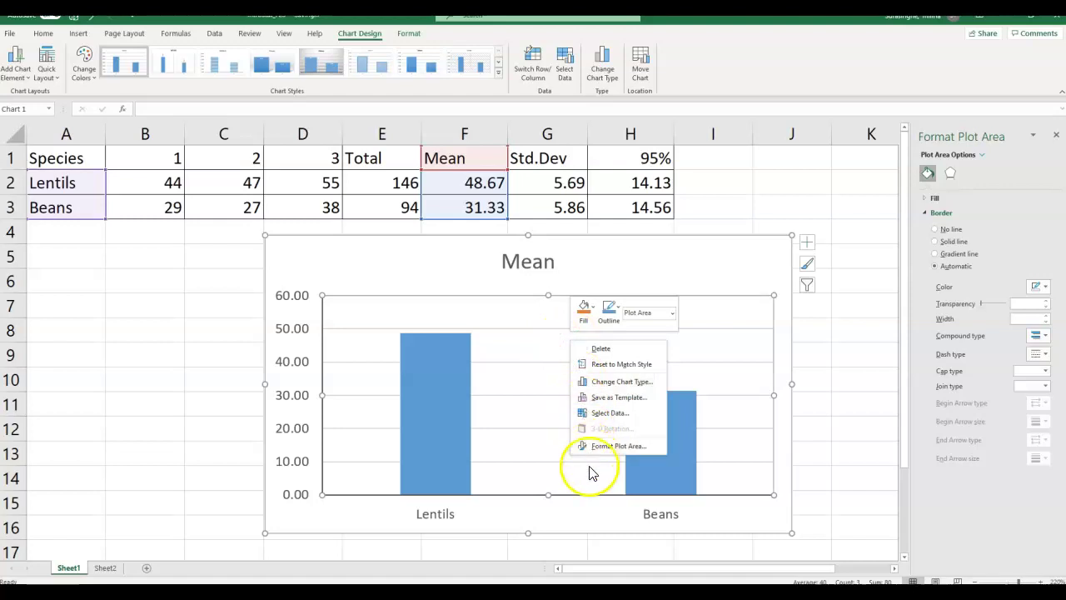
pyautogui.click(609, 447)
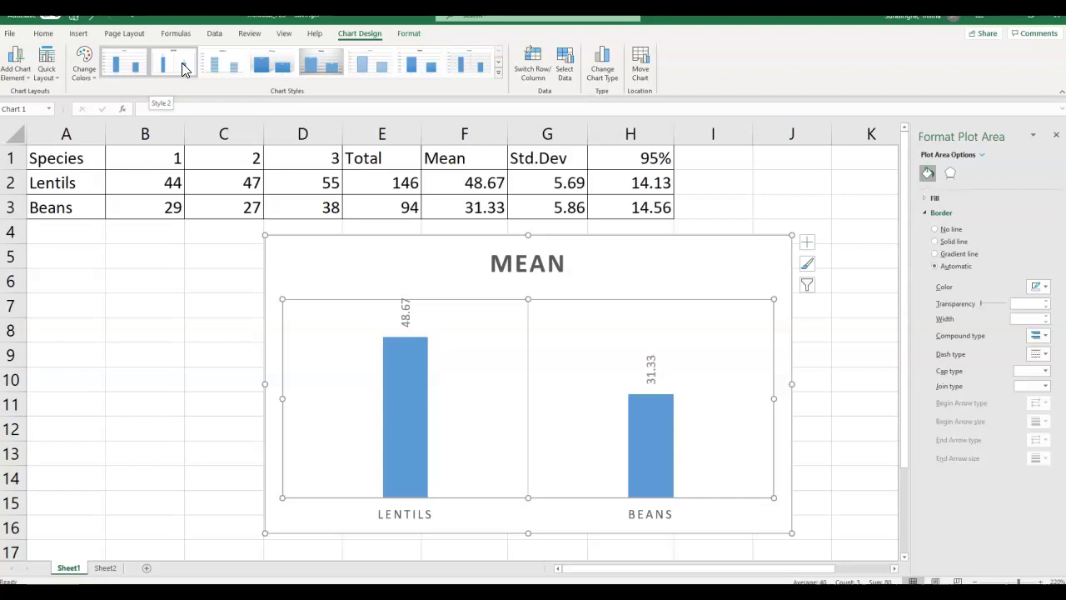
pyautogui.click(8, 73)
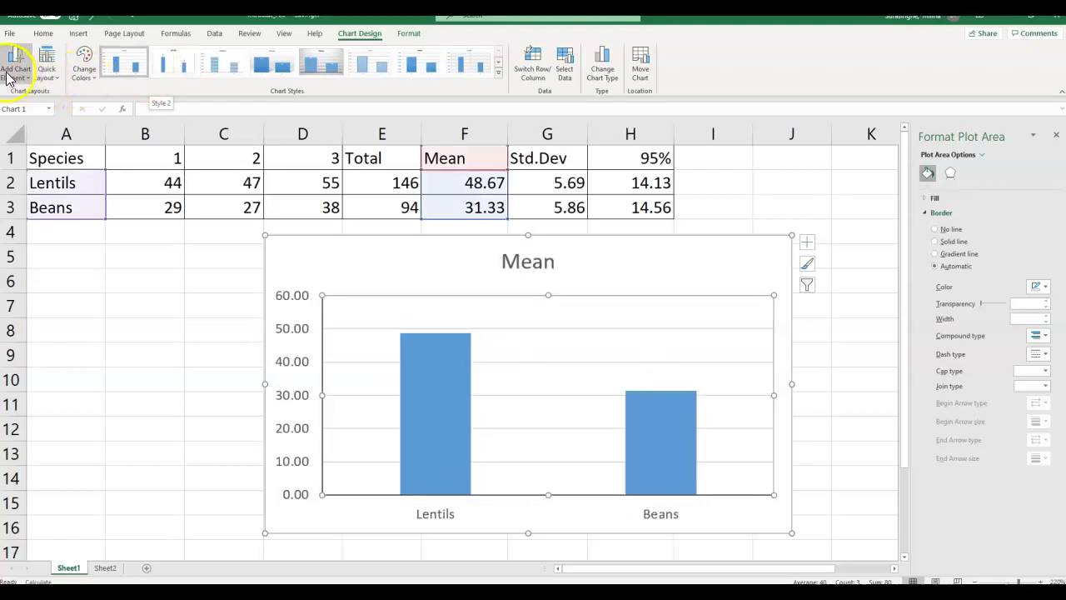
pyautogui.click(16, 81)
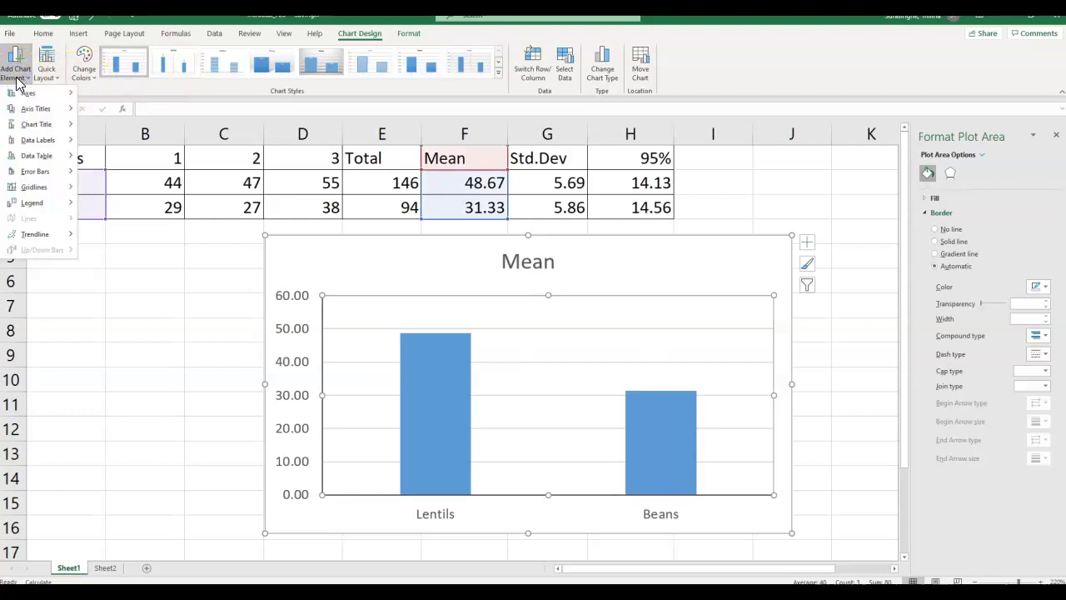
pyautogui.click(33, 188)
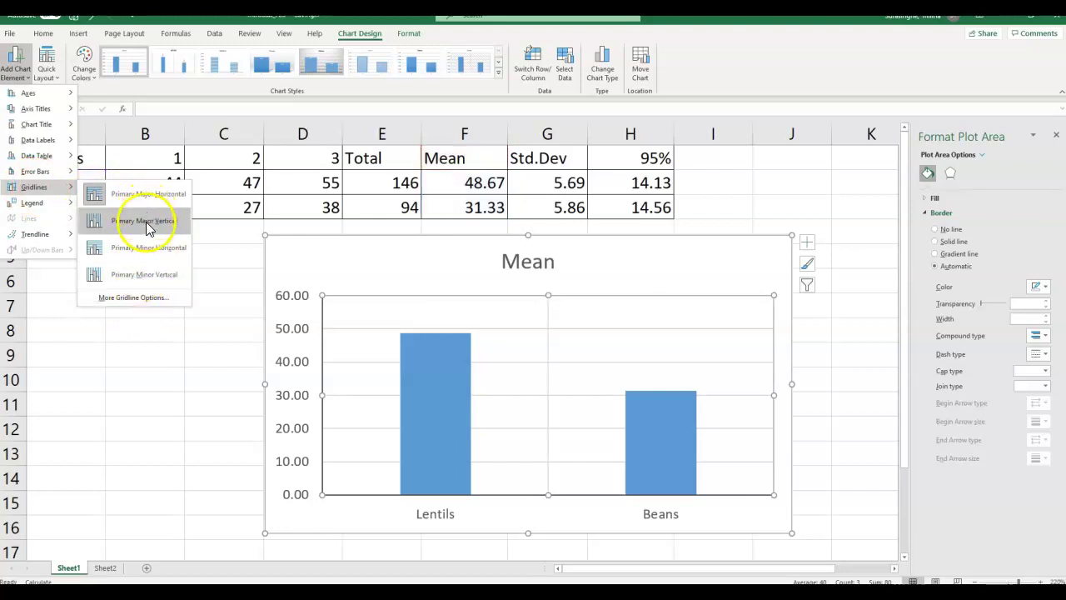
pyautogui.click(146, 192)
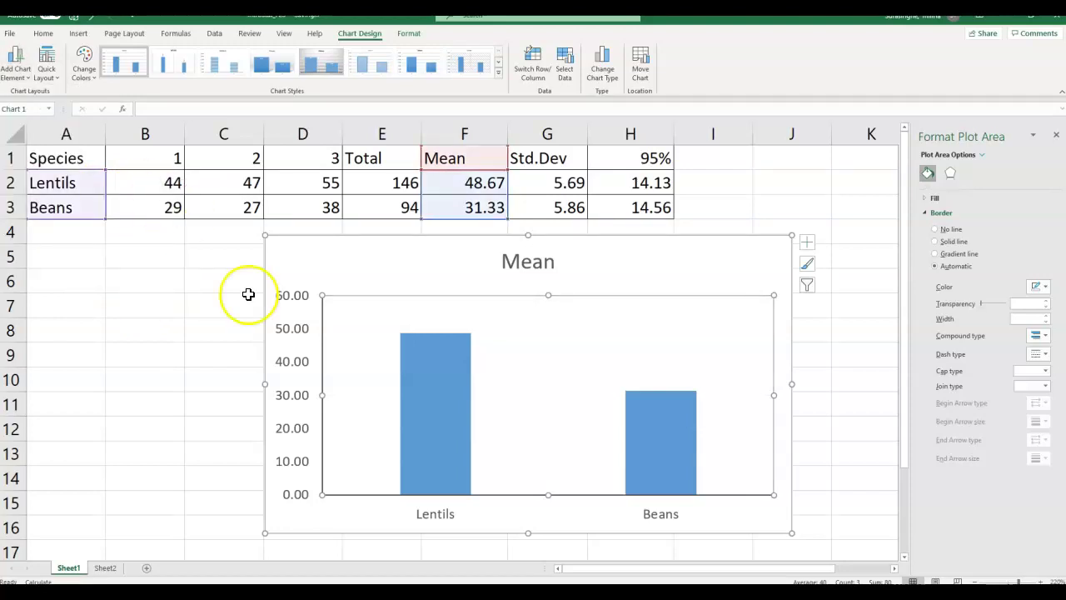
# - Turn the chart's primary major horizontal gridlines back on
pyautogui.click(17, 75)
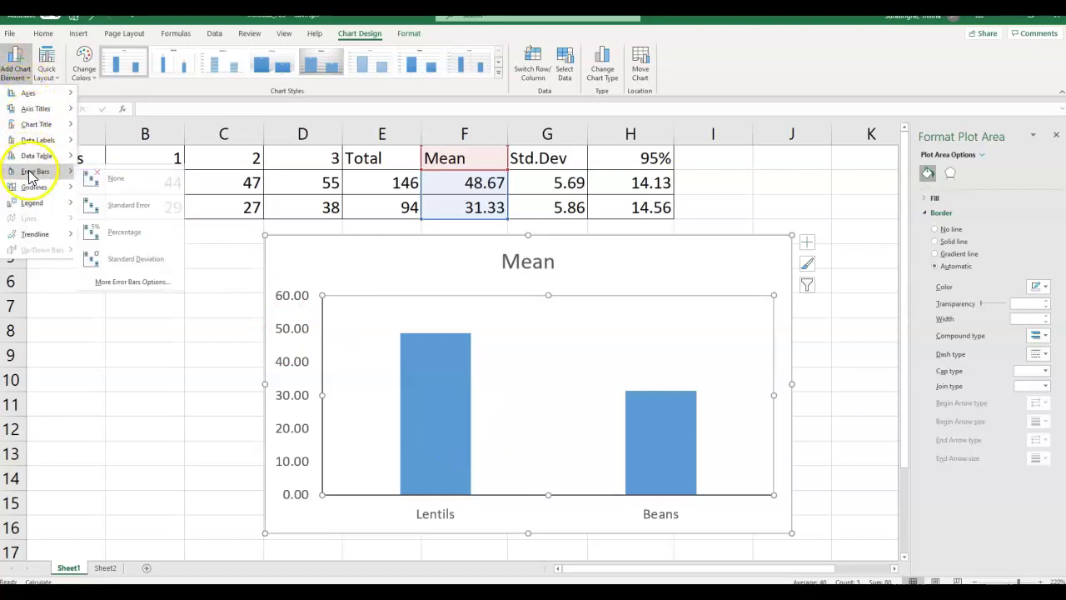
pyautogui.moveTo(31, 190)
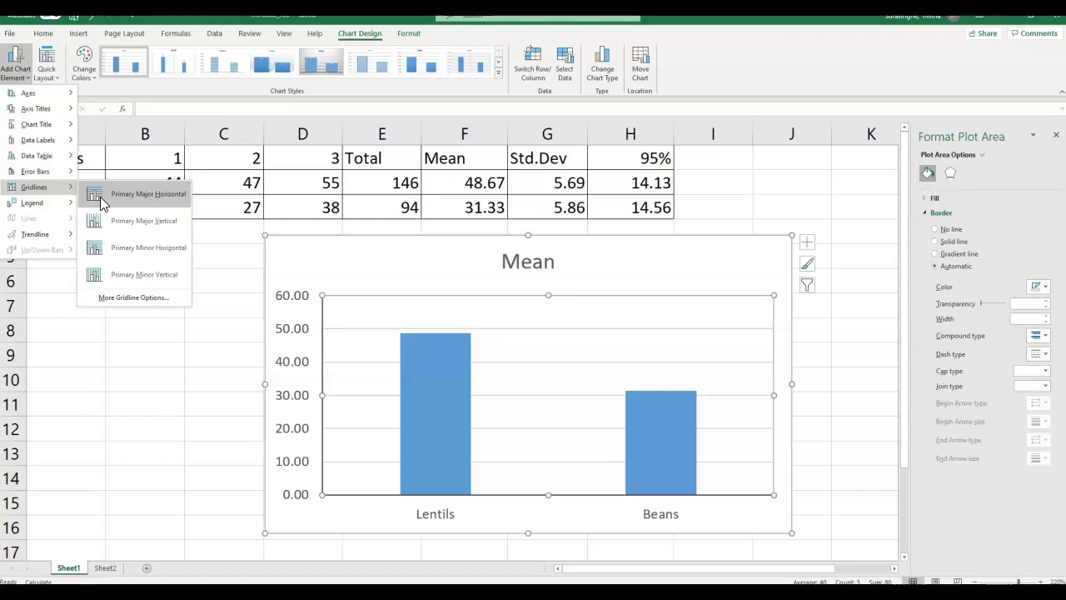
pyautogui.click(119, 298)
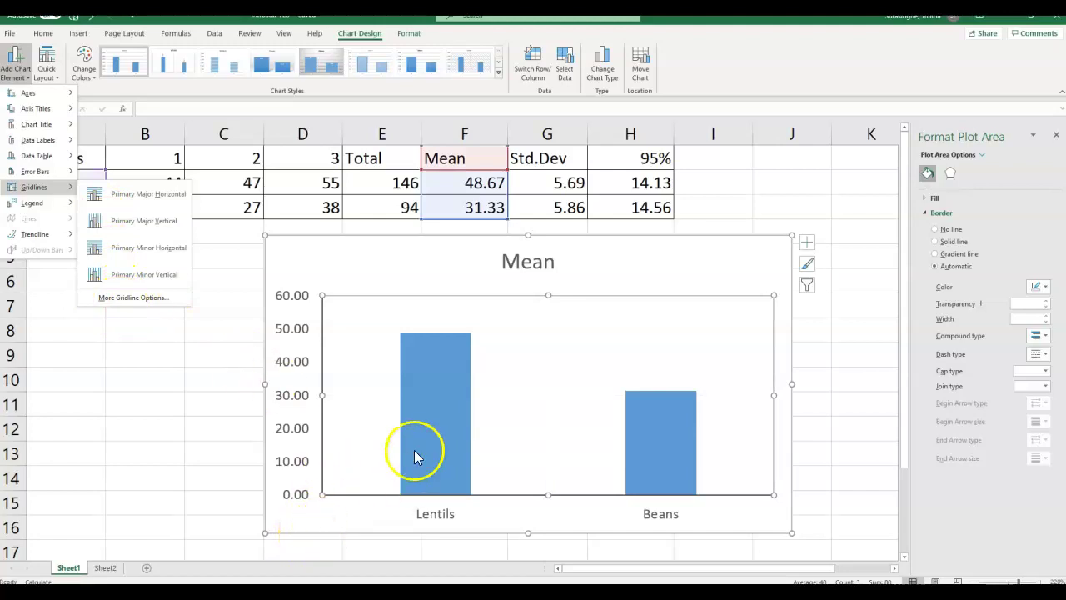
pyautogui.click(130, 193)
# - Delete the Mean title from the chart
pyautogui.click(436, 264)
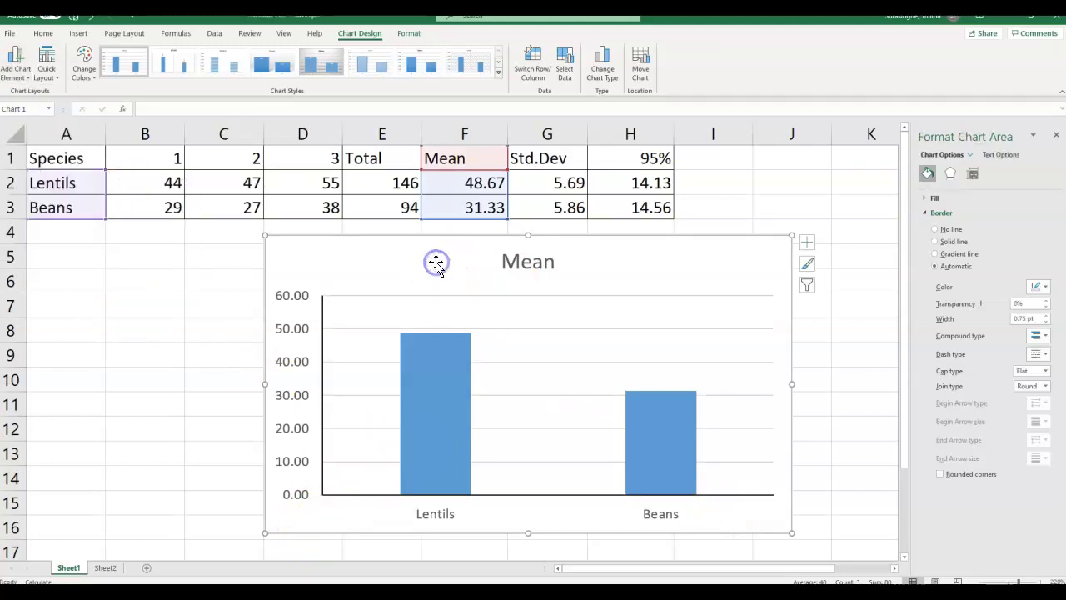
pyautogui.click(515, 261)
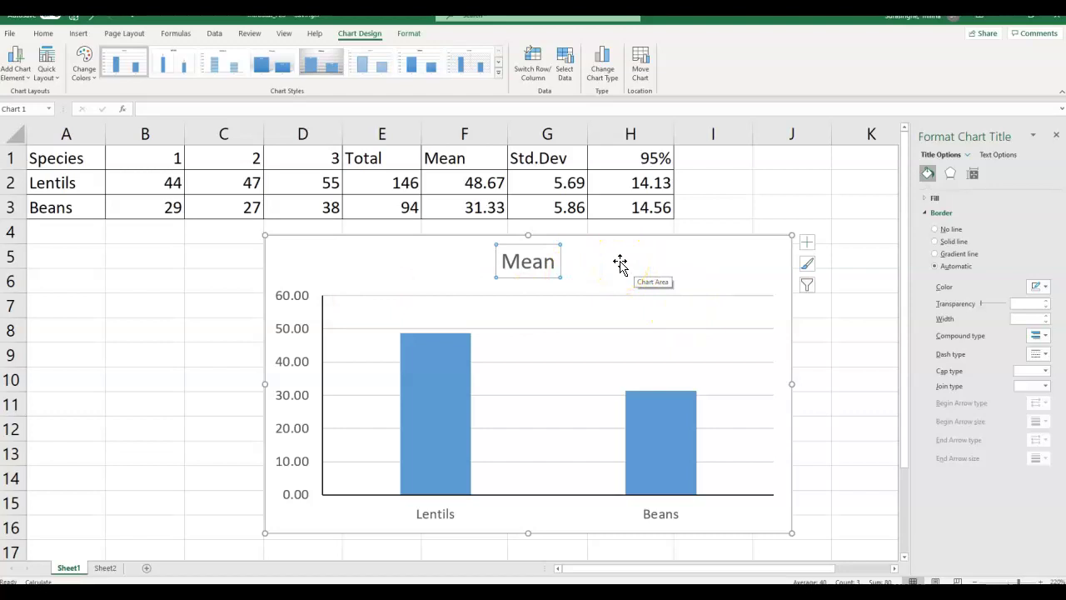
pyautogui.press('Delete')
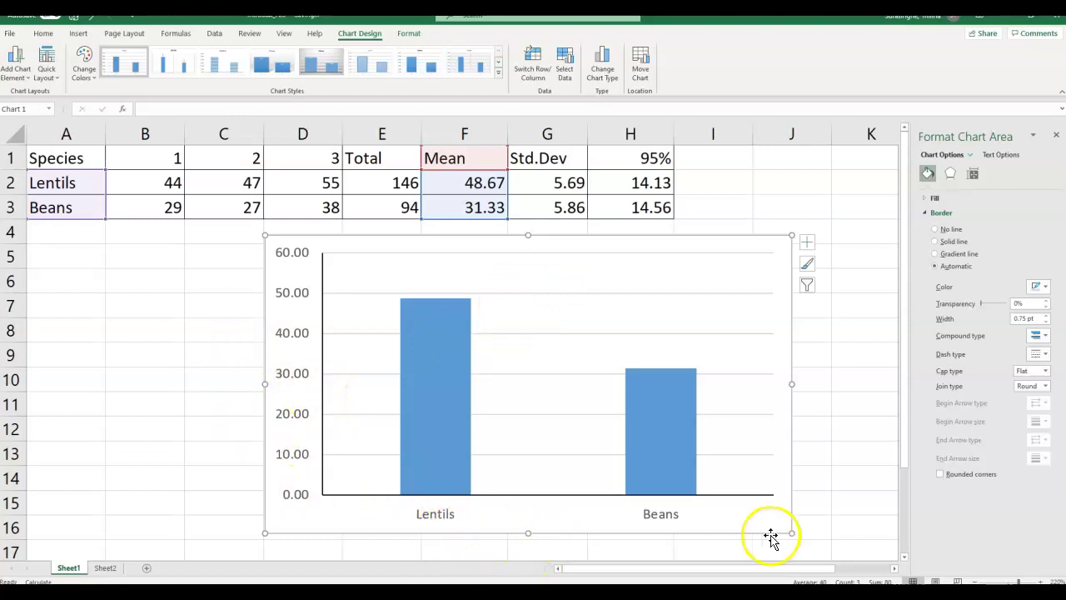
# - Make the chart slightly taller and add a primary horizontal axis title reading Species
pyautogui.moveTo(528, 533); pyautogui.dragTo(528, 549)
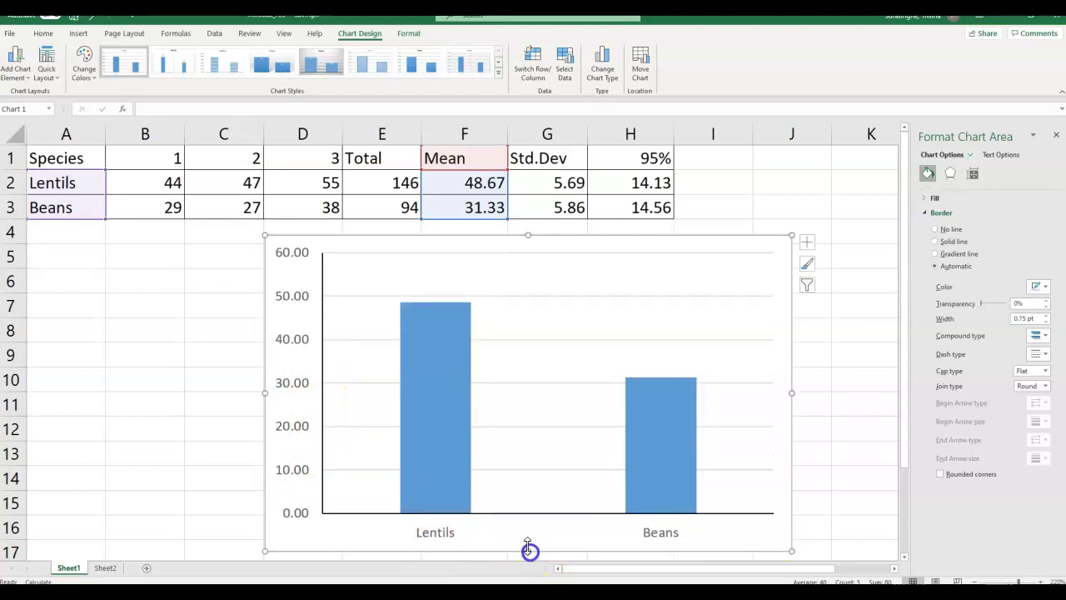
pyautogui.click(520, 540)
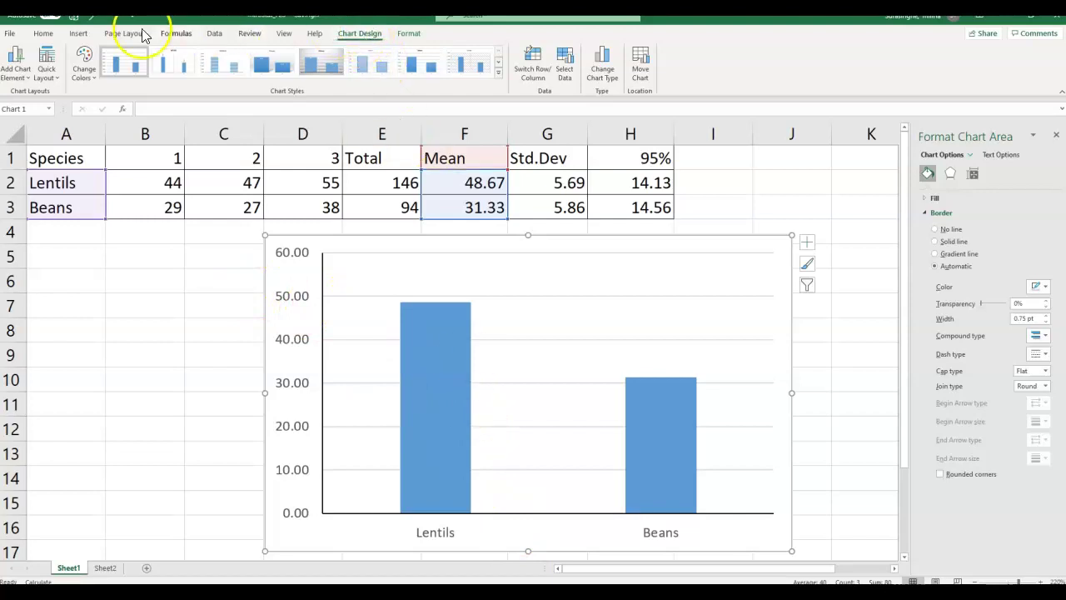
pyautogui.click(15, 67)
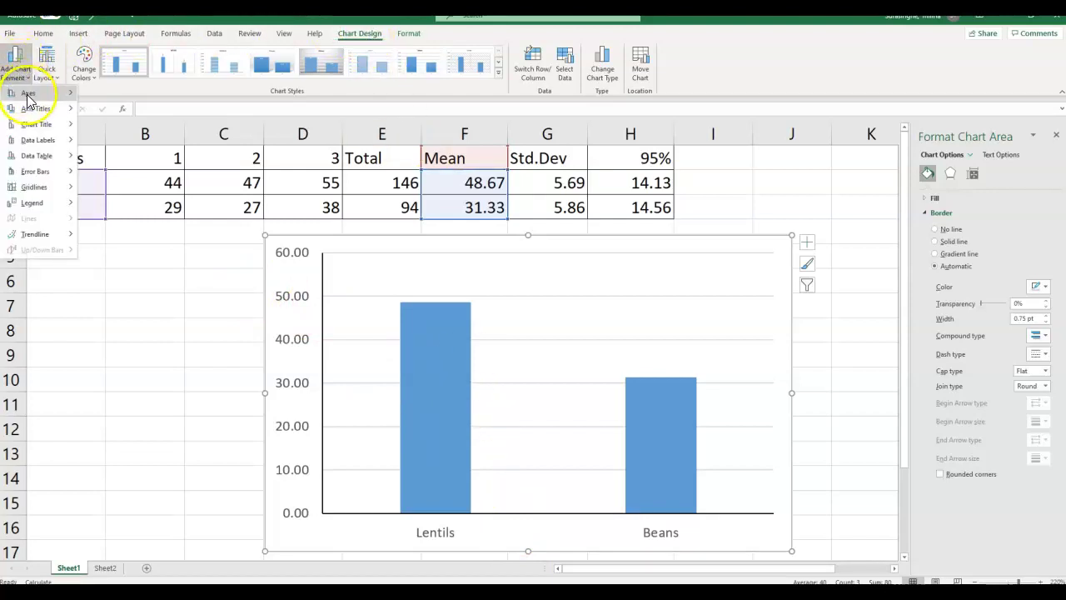
pyautogui.click(36, 109)
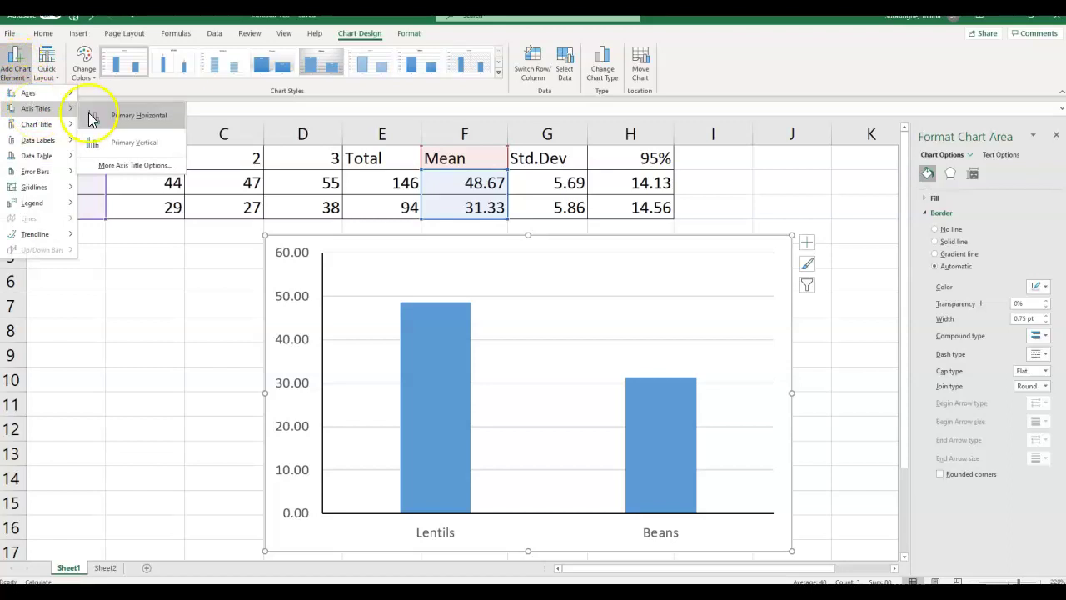
pyautogui.click(125, 116)
pyautogui.click(554, 523)
pyautogui.doubleClick(544, 522)
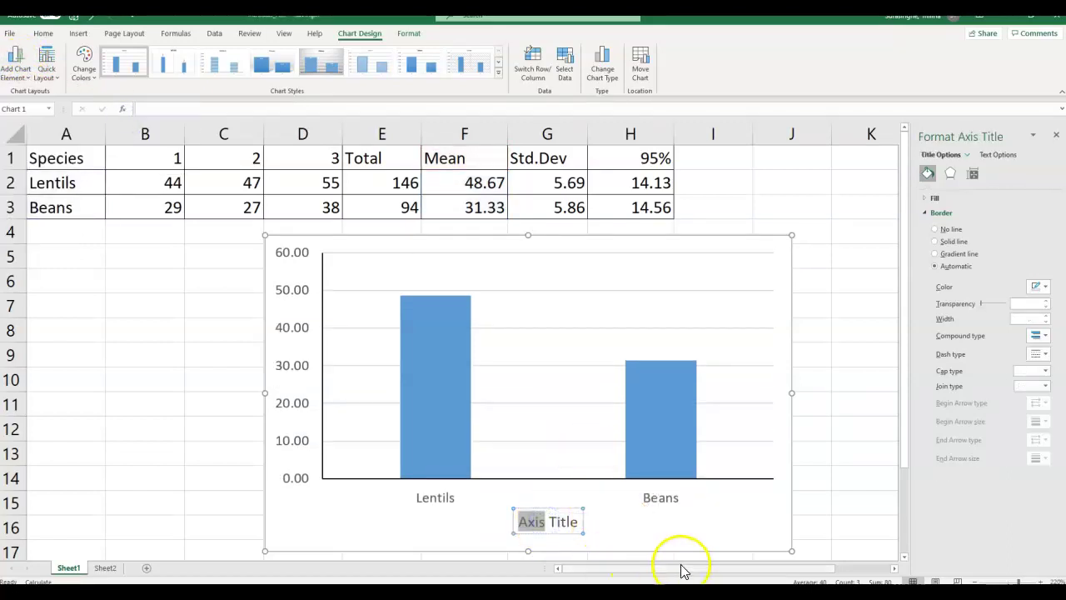
pyautogui.press('BackSpace')
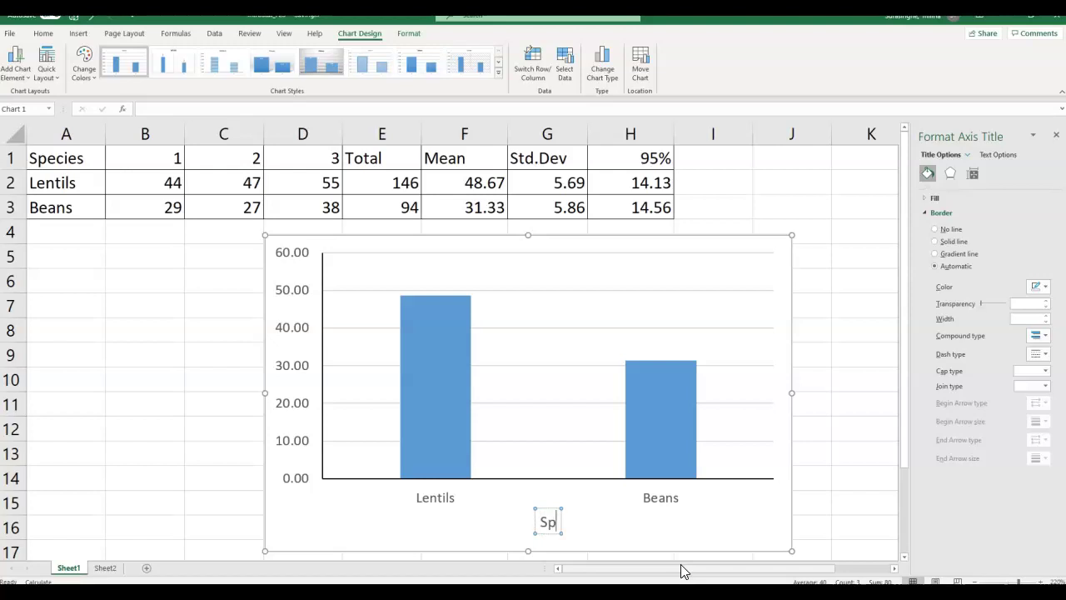
pyautogui.write('Species')
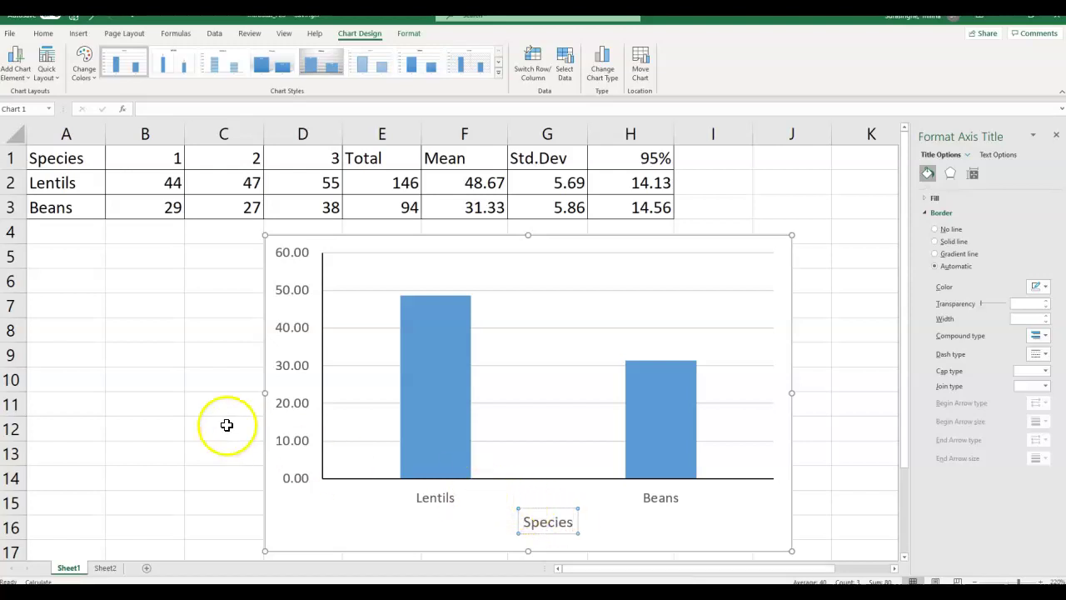
pyautogui.click(289, 369)
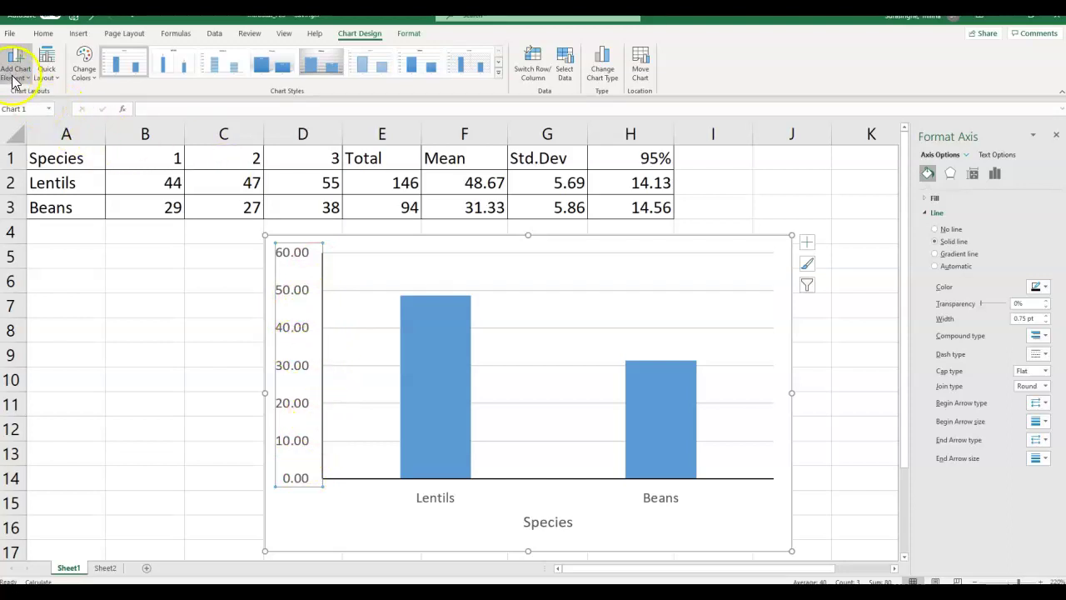
pyautogui.click(361, 35)
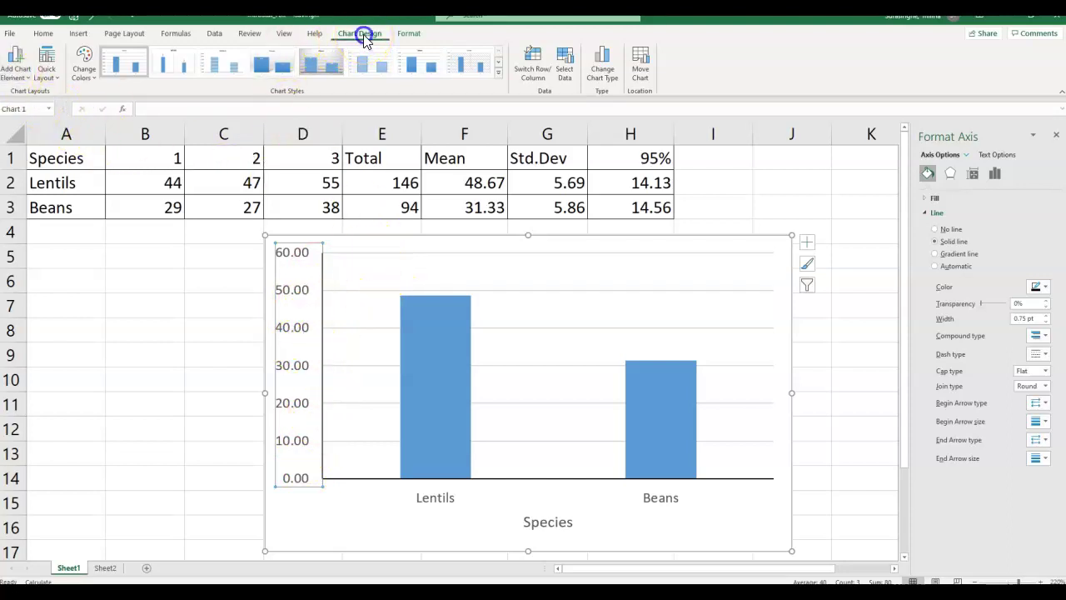
pyautogui.click(17, 77)
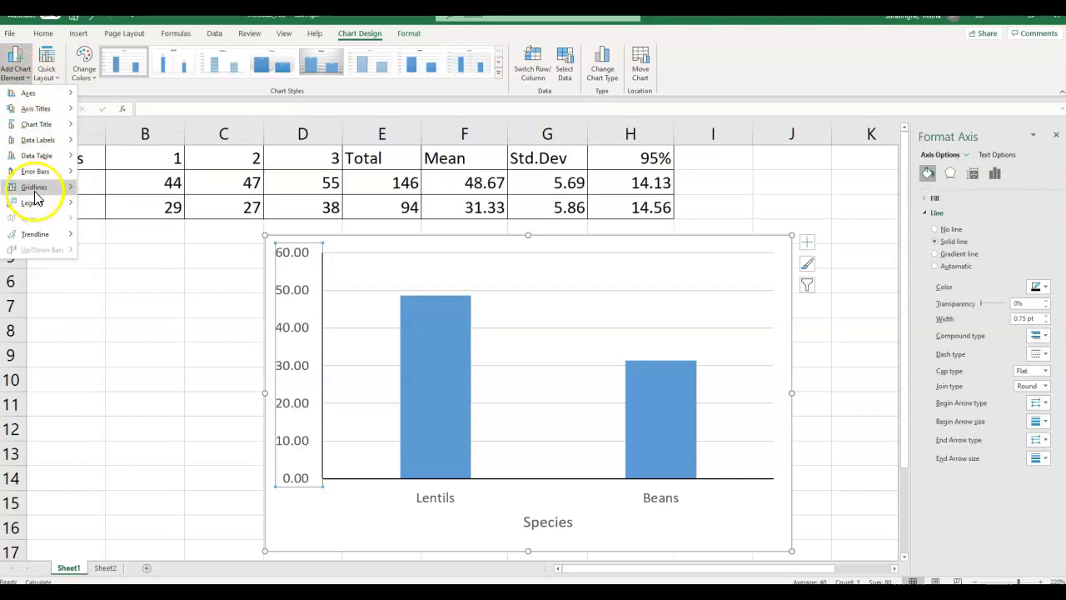
pyautogui.moveTo(72, 118)
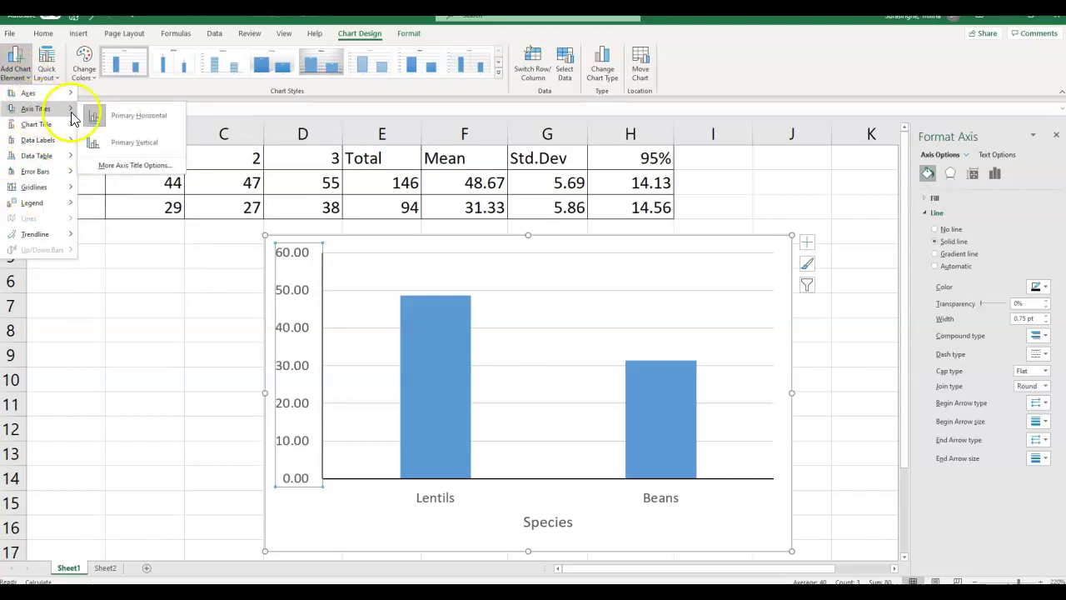
pyautogui.click(117, 143)
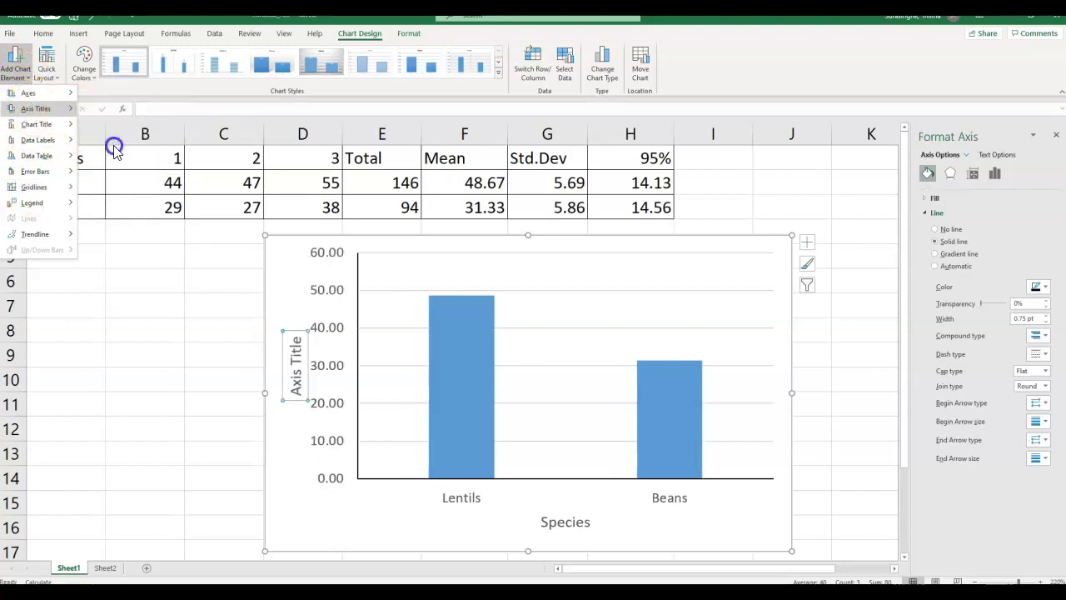
pyautogui.click(18, 72)
pyautogui.moveTo(36, 116)
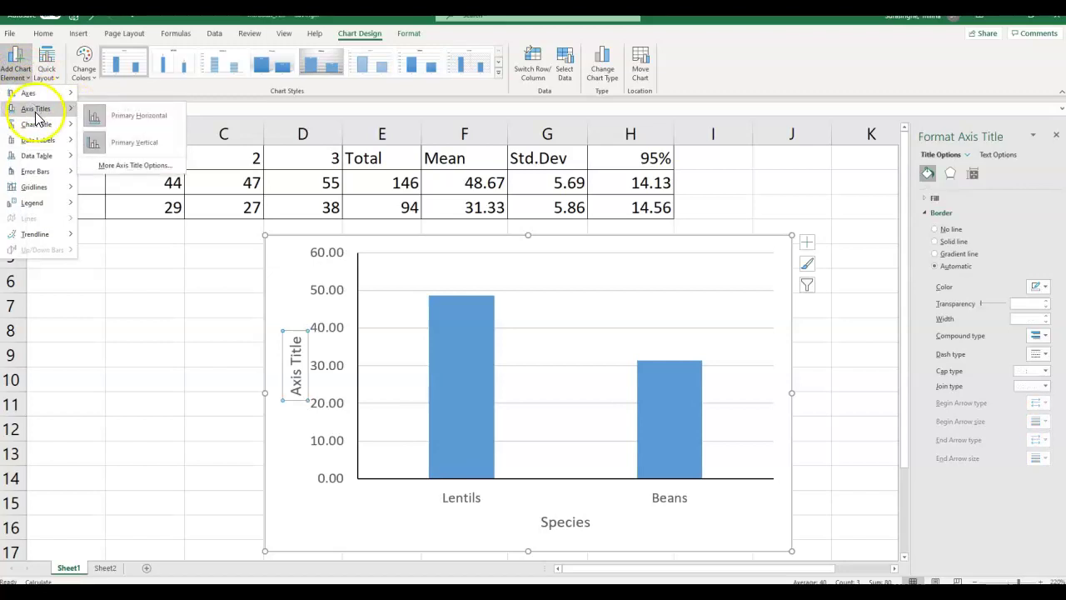
pyautogui.click(164, 156)
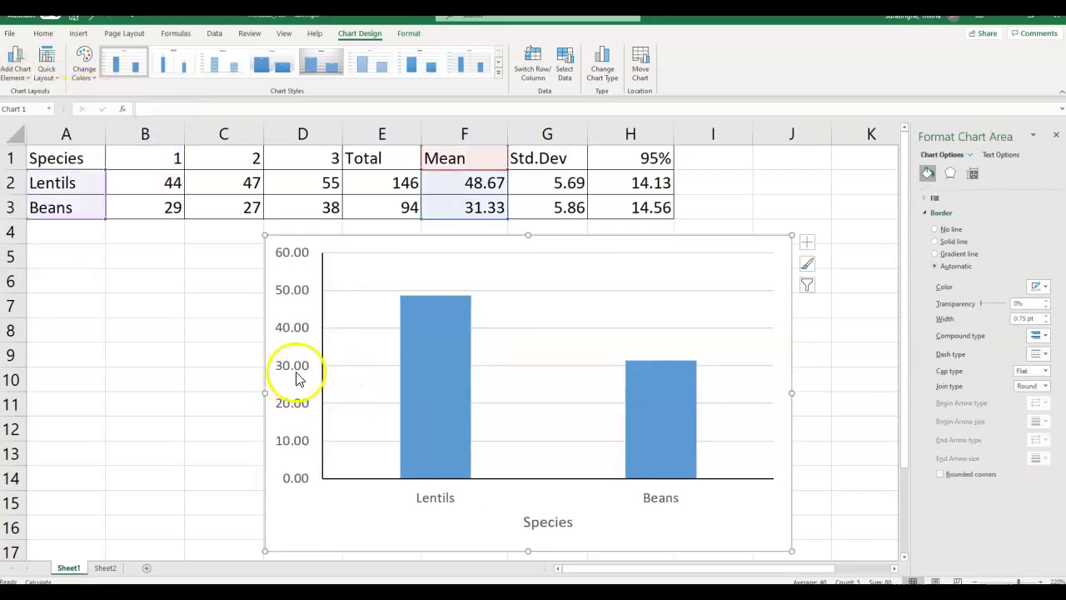
# - Widen the chart outward on its vertical-axis side and pull the plot area inward to leave room beside the axis values
pyautogui.click(281, 380)
pyautogui.moveTo(264, 392); pyautogui.dragTo(194, 388)
pyautogui.click(277, 366)
pyautogui.click(230, 365)
pyautogui.click(291, 394)
pyautogui.moveTo(251, 365); pyautogui.dragTo(296, 367)
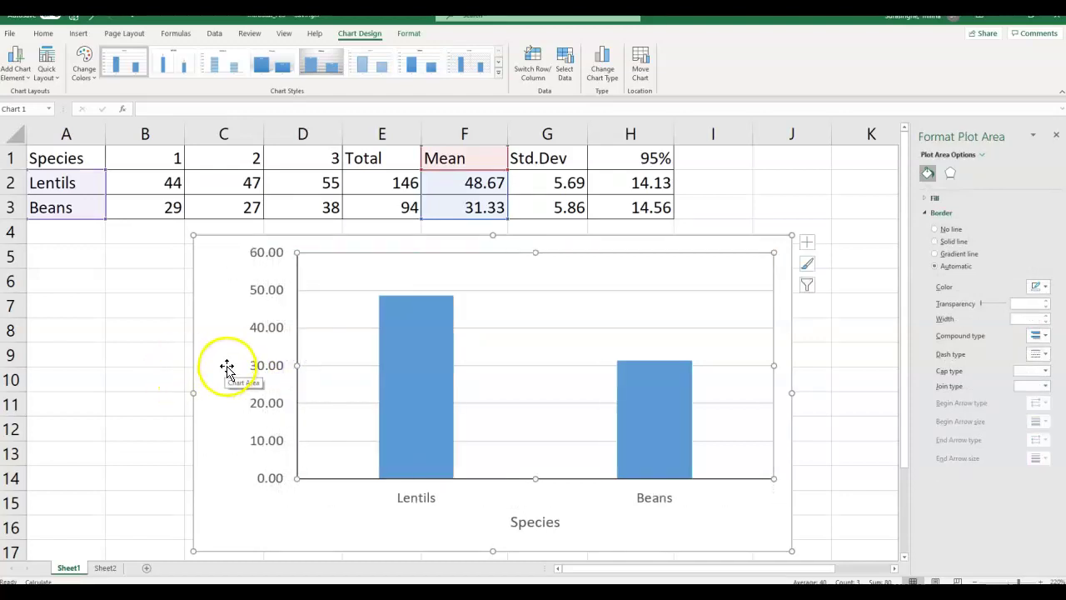
# - Add a primary vertical axis title reading Rel Ab and extend the plot area slightly downward
pyautogui.click(15, 65)
pyautogui.moveTo(37, 108)
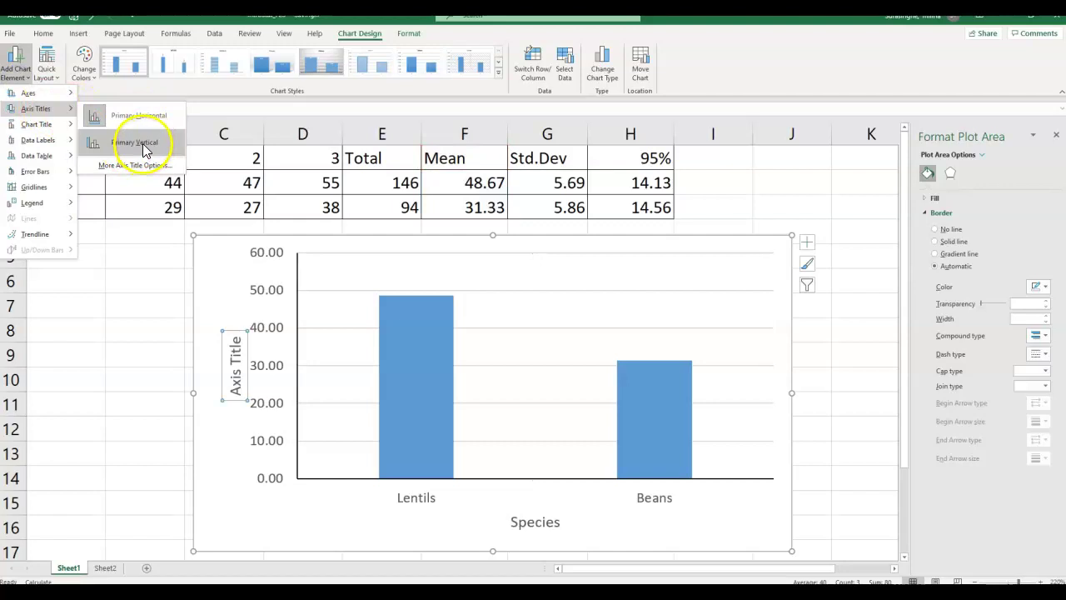
pyautogui.click(144, 149)
pyautogui.moveTo(238, 361); pyautogui.dragTo(286, 440)
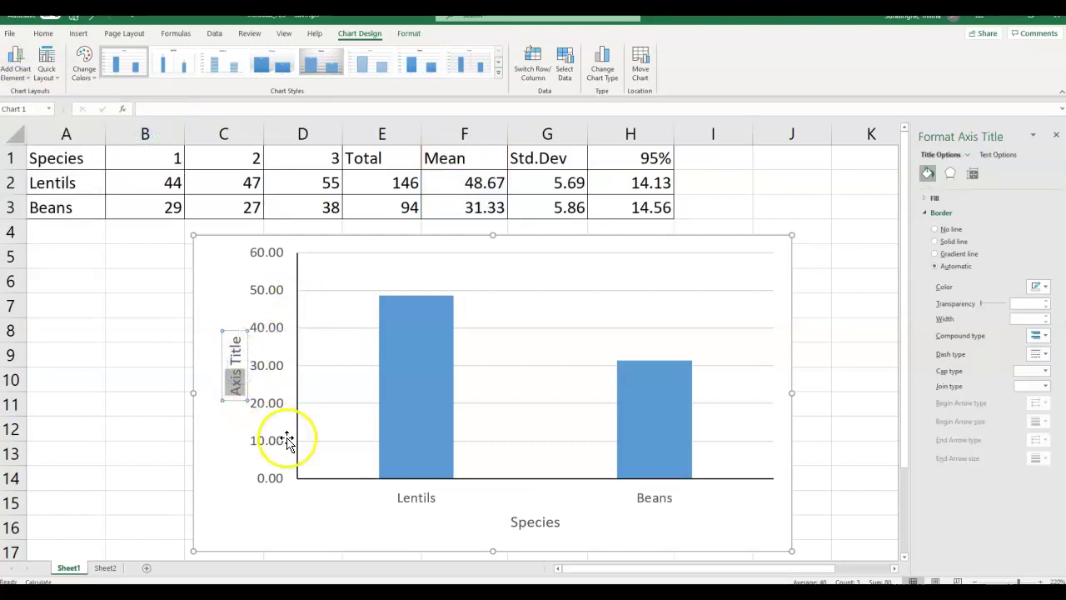
pyautogui.hotkey('ctrl', 'a')
pyautogui.press('BackSpace')
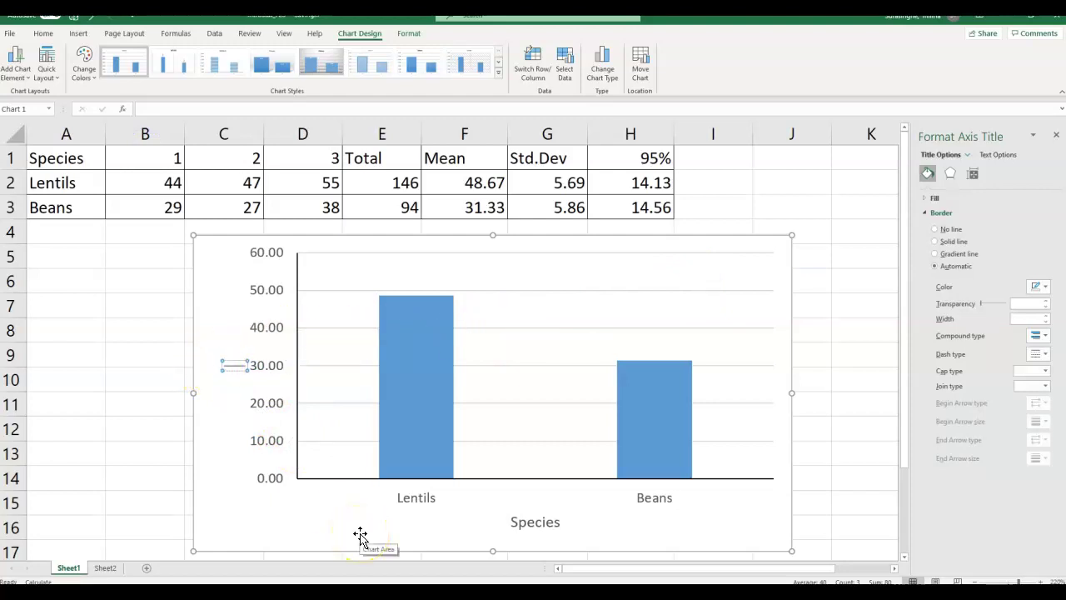
pyautogui.write('Rel Ab')
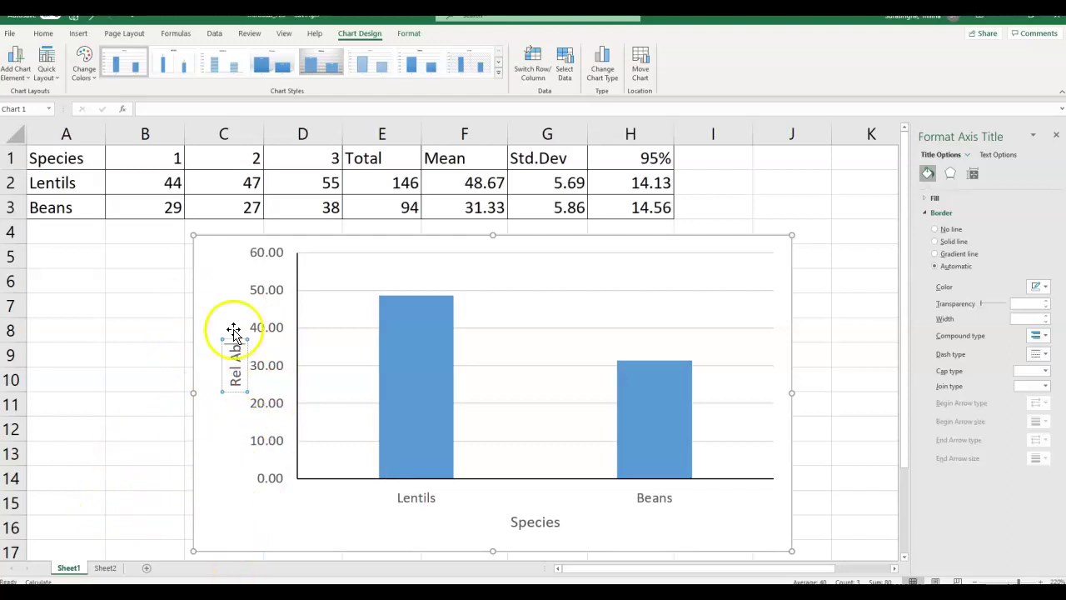
pyautogui.click(494, 474)
pyautogui.moveTo(536, 481); pyautogui.dragTo(536, 489)
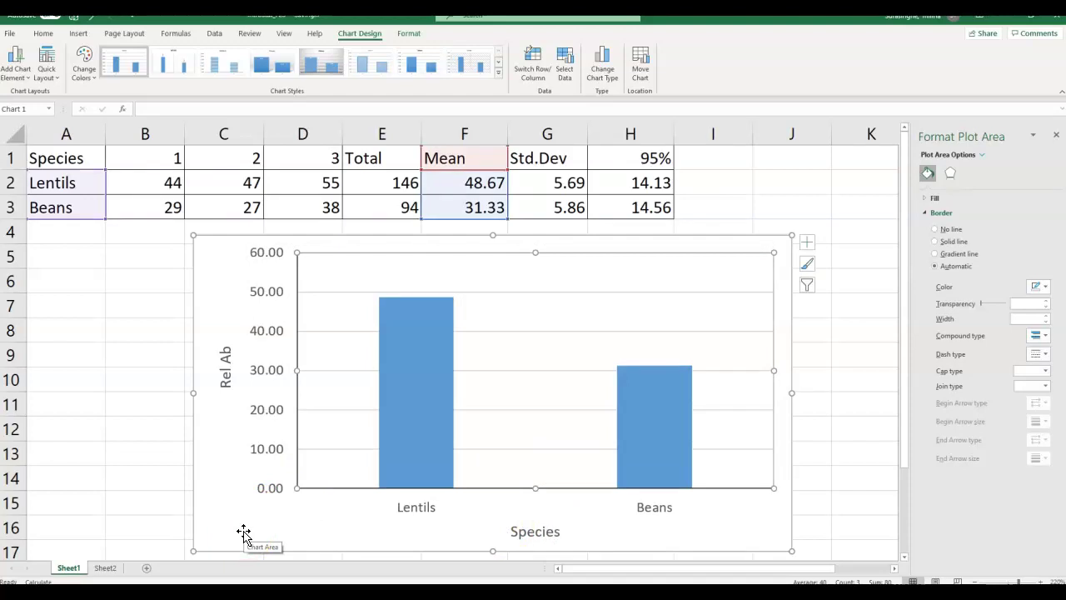
# - Copy the whole chart as a picture, with appearance as shown on screen and Picture format
pyautogui.click(207, 458)
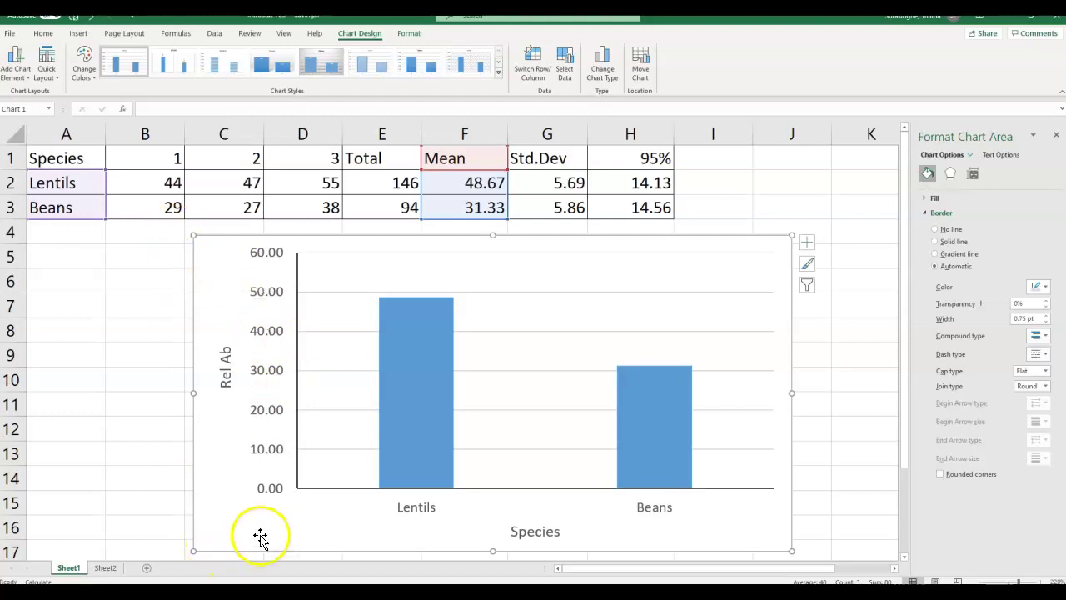
pyautogui.click(223, 452)
pyautogui.rightClick(222, 451)
pyautogui.click(214, 481)
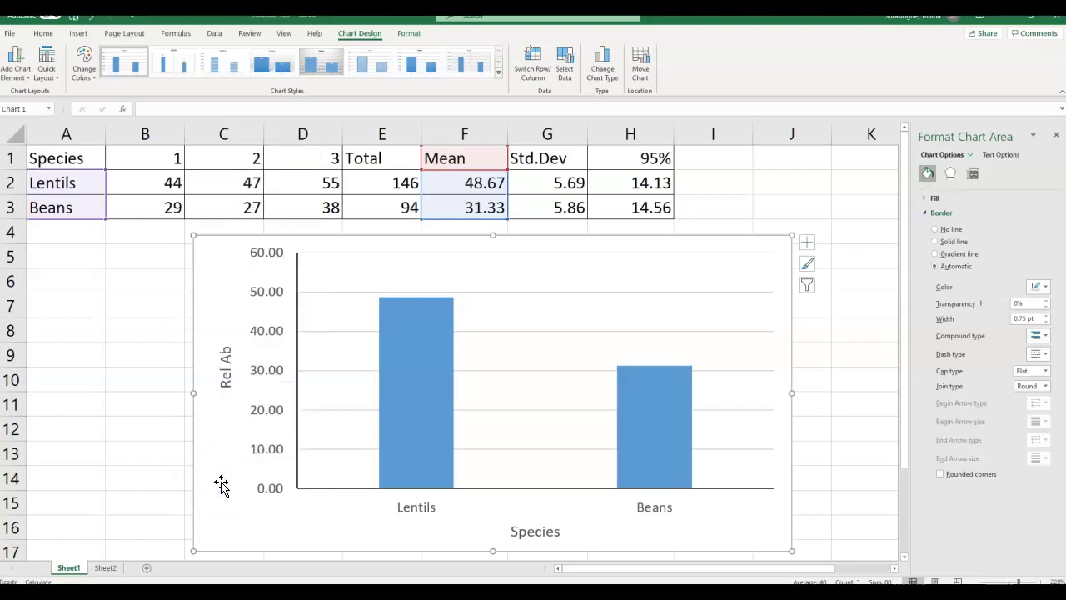
pyautogui.click(48, 36)
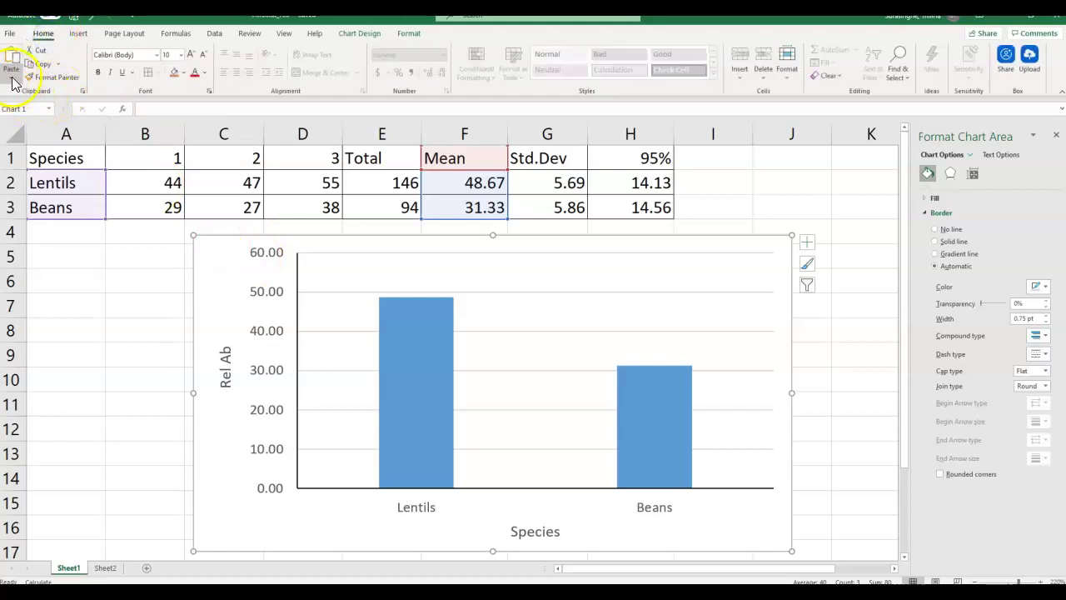
pyautogui.click(57, 64)
pyautogui.click(81, 95)
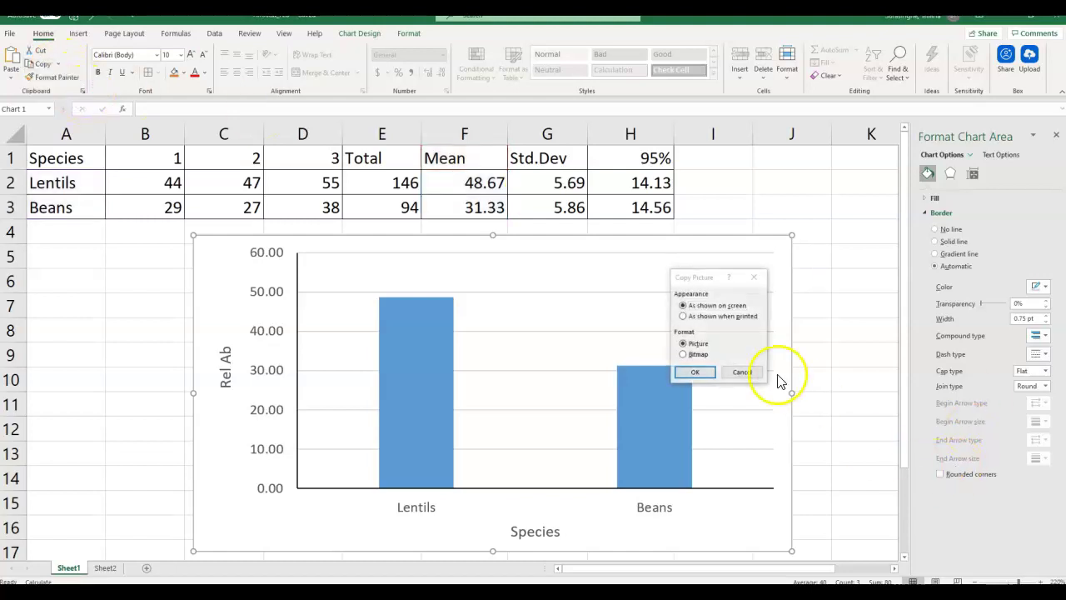
pyautogui.click(721, 305)
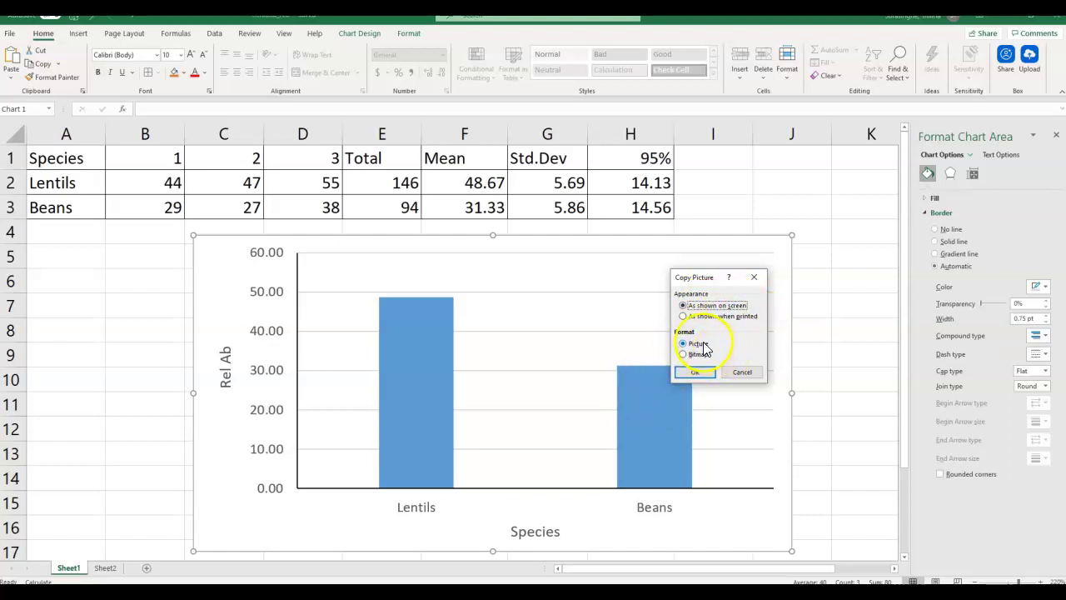
pyautogui.click(698, 373)
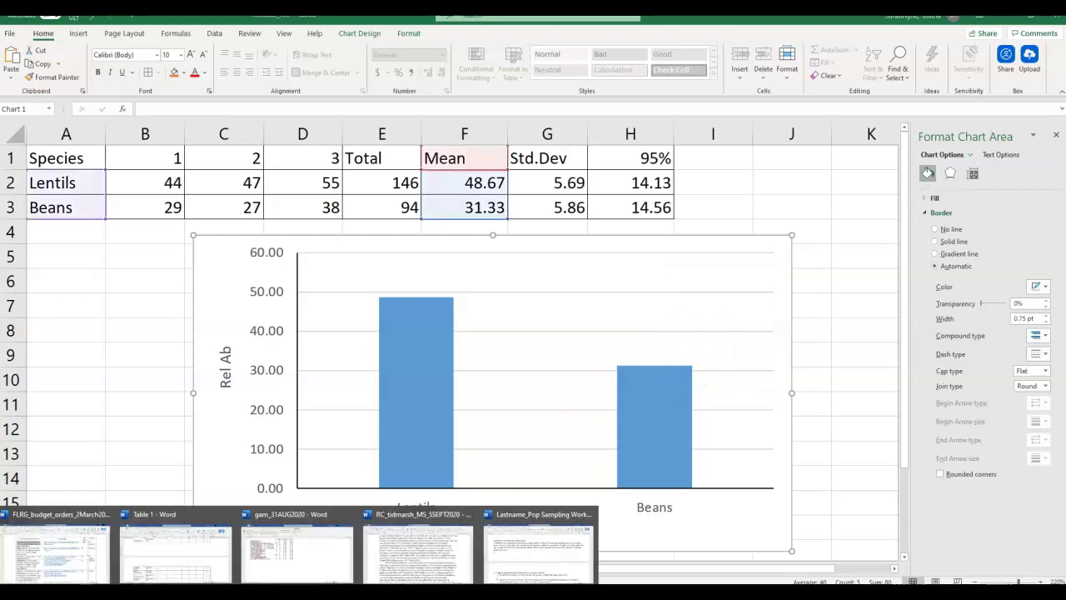
# - Switch to the Pop Sampling worksheet in Word and paste the chart picture in the blank space above question 6
pyautogui.click(557, 559)
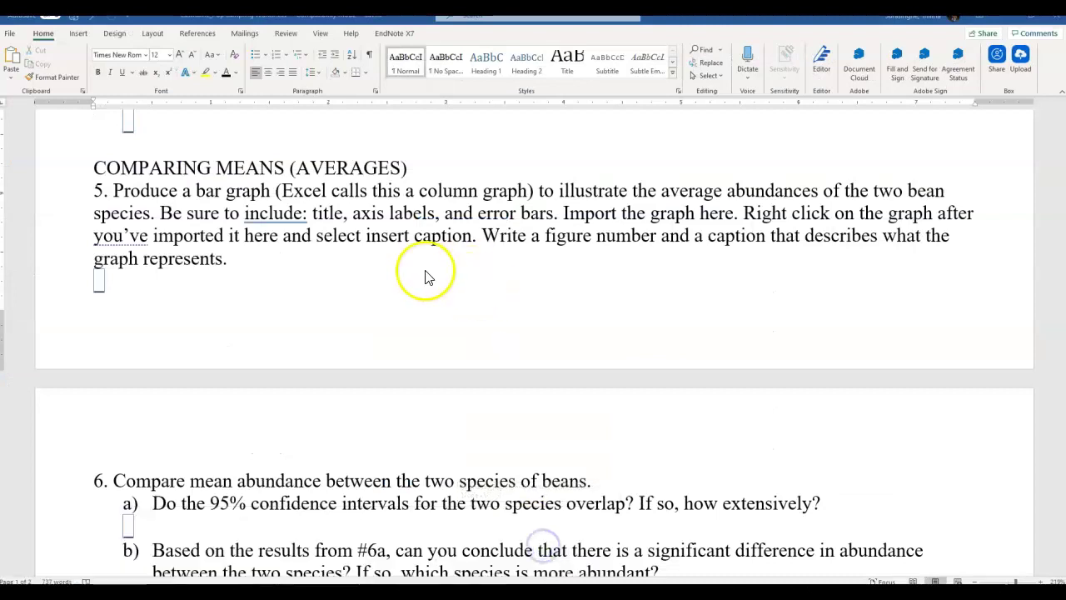
pyautogui.scroll(3, 399, 268)
pyautogui.scroll(-3, 350, 466)
pyautogui.click(187, 394)
pyautogui.press('Return')
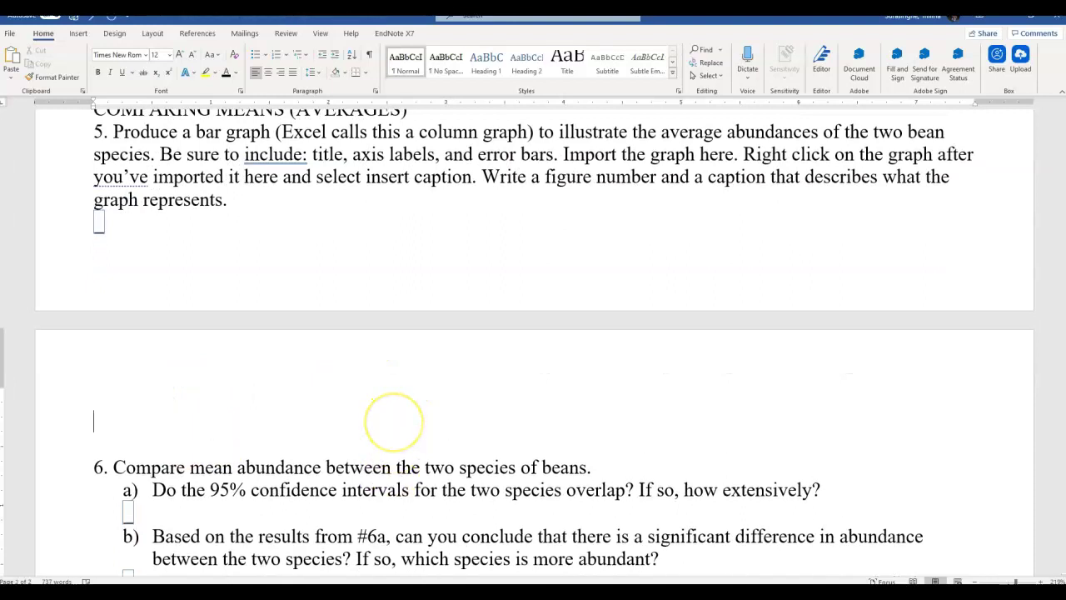
pyautogui.click(407, 368)
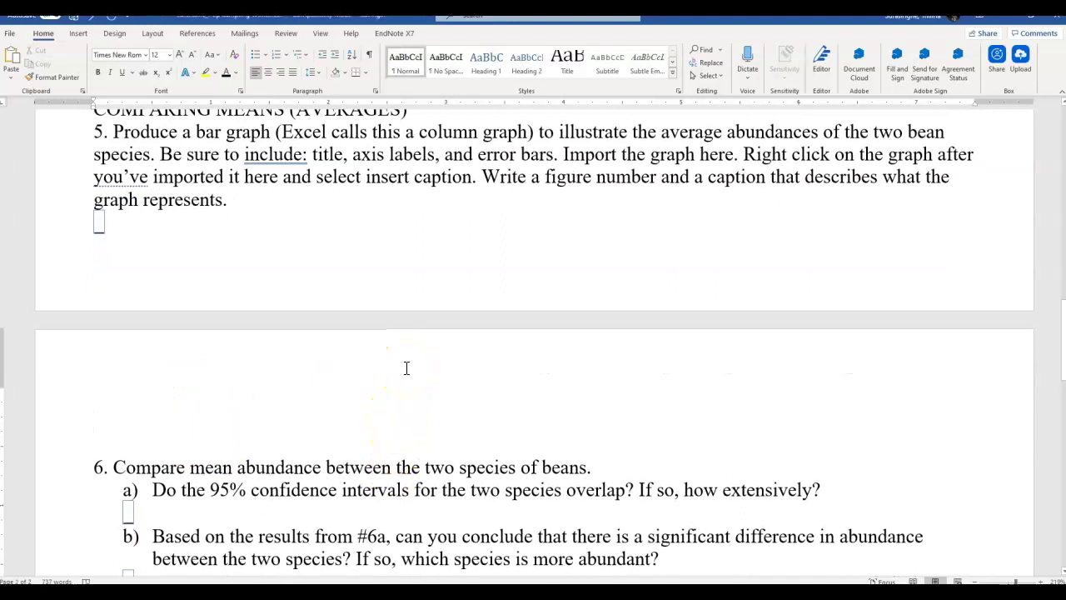
pyautogui.moveTo(136, 321); pyautogui.dragTo(105, 406)
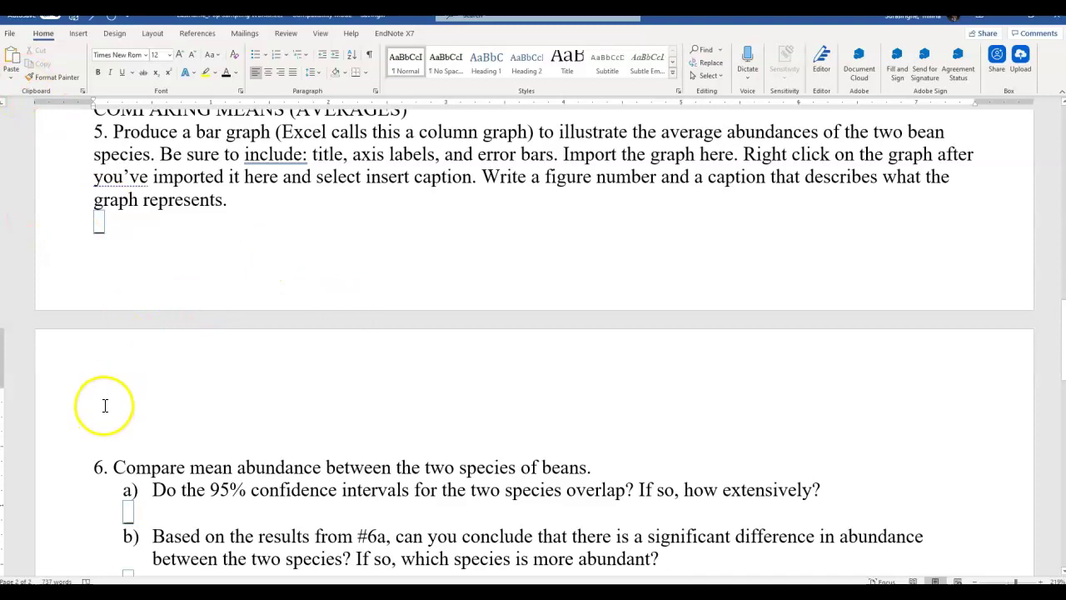
pyautogui.hotkey('ctrl', 'v')
pyautogui.click(325, 370)
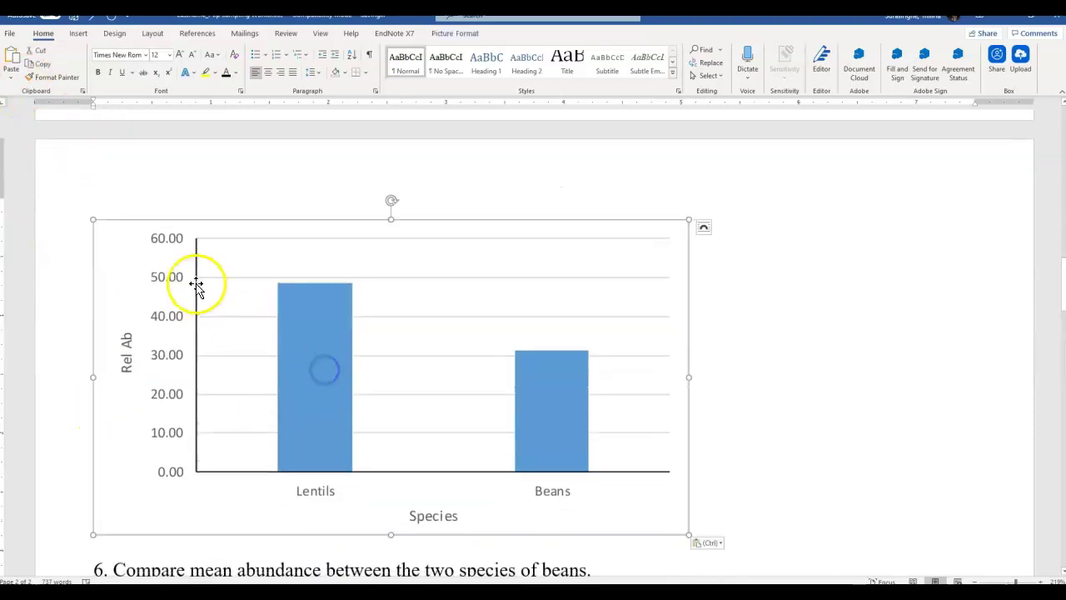
# - Resize the pasted chart picture proportionally by its corners so it is somewhat smaller than when pasted
pyautogui.moveTo(92, 219); pyautogui.dragTo(143, 245)
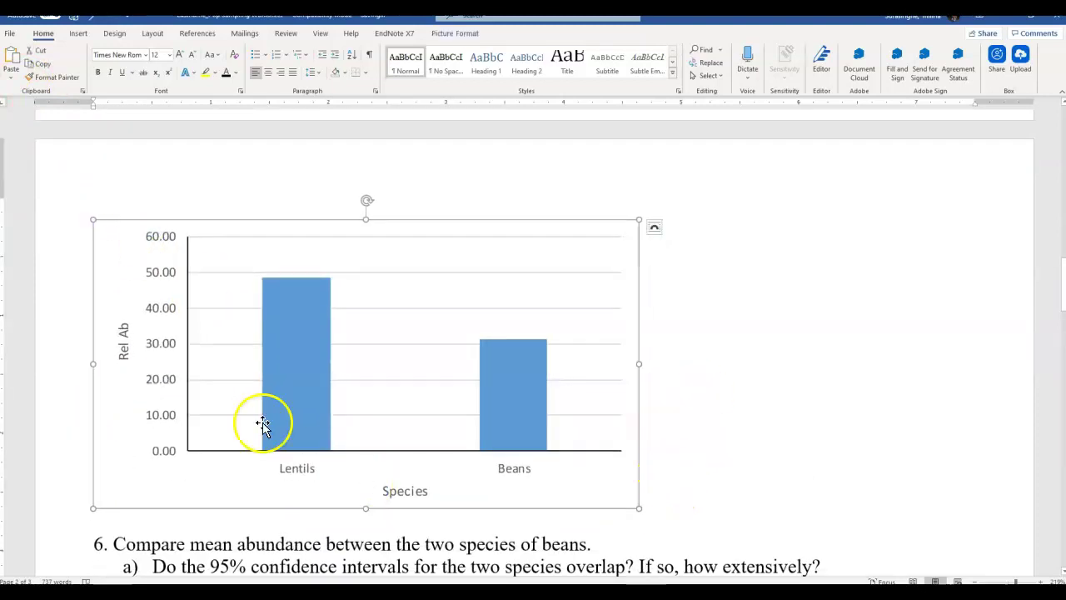
pyautogui.click(506, 349)
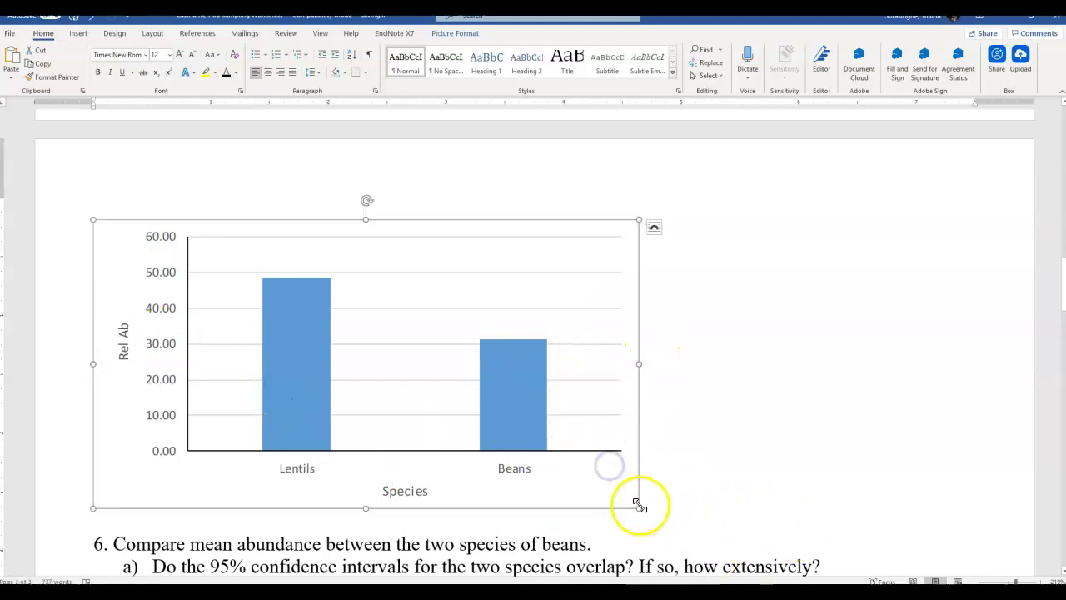
pyautogui.moveTo(639, 508); pyautogui.dragTo(660, 519)
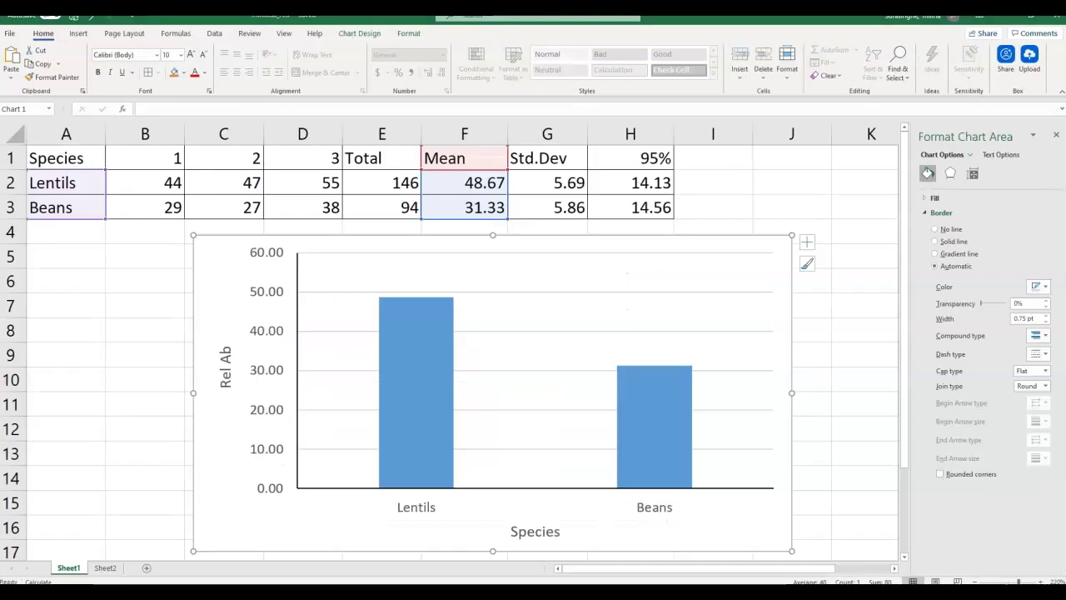
# - Copy the Excel chart as a regular chart and paste it below the chart picture in the Word Pop Sampling worksheet
pyautogui.click(38, 64)
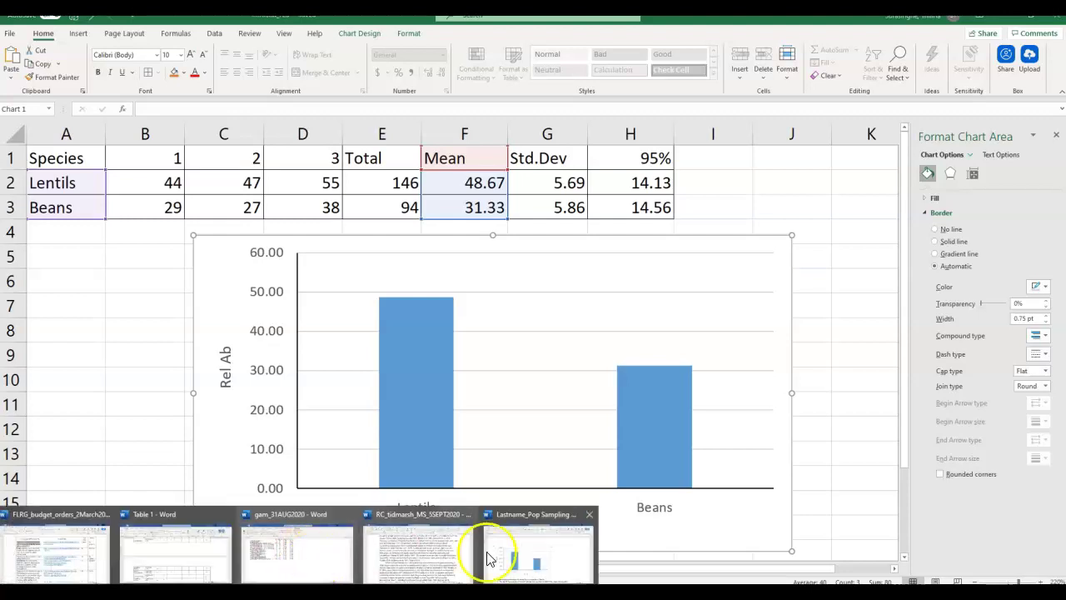
pyautogui.click(488, 552)
pyautogui.click(147, 527)
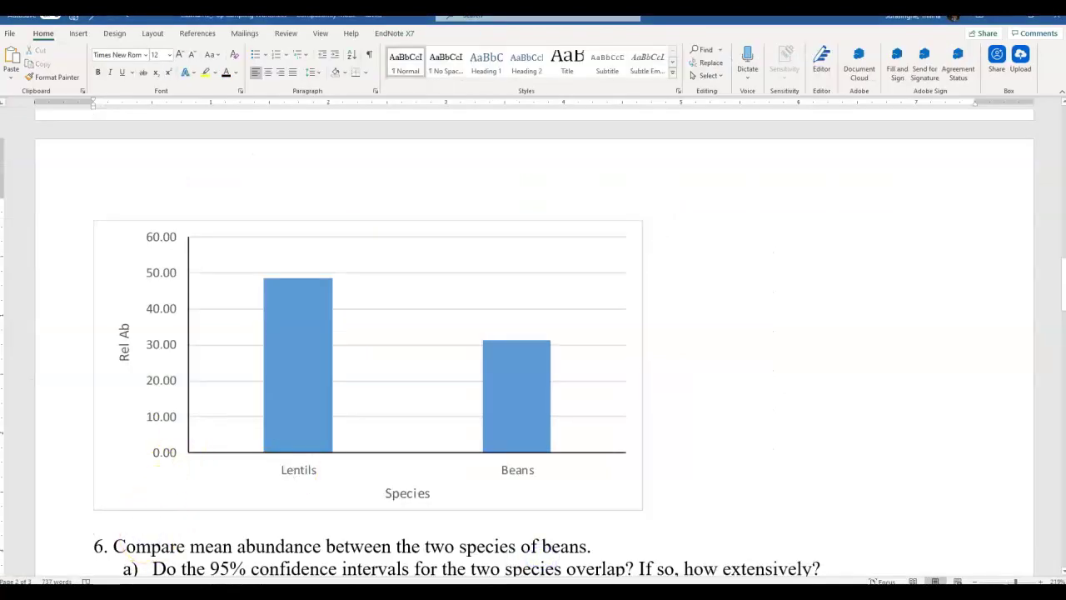
pyautogui.press('Return')
pyautogui.press('Return')
pyautogui.hotkey('ctrl', 'v')
# - Try resizing the pasted editable chart, making it smaller, then wider and taller again
pyautogui.click(298, 425)
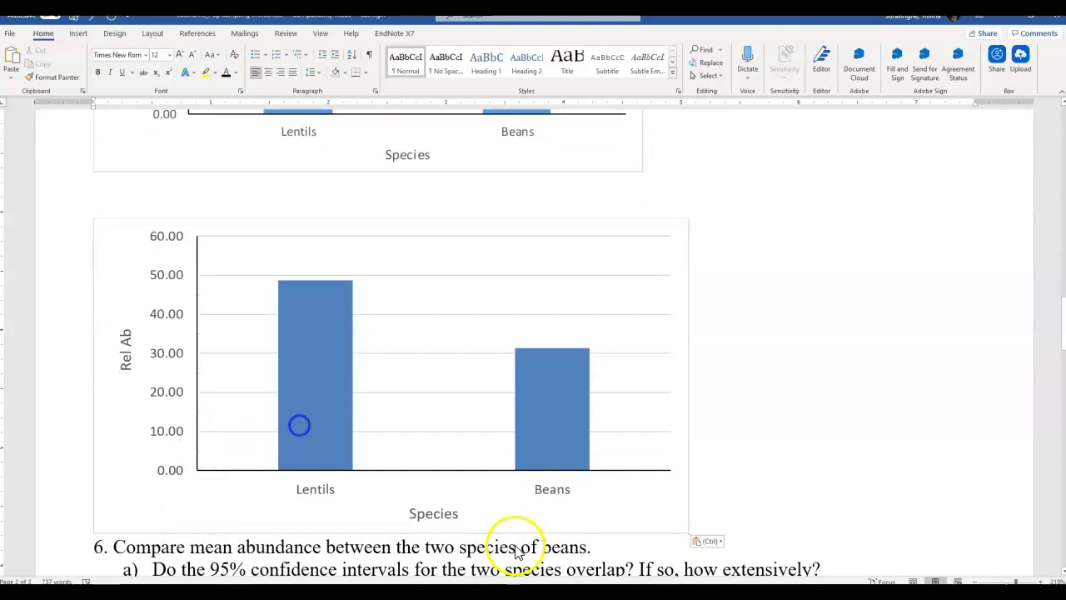
pyautogui.moveTo(685, 530); pyautogui.dragTo(568, 422)
pyautogui.click(399, 302)
pyautogui.moveTo(569, 320); pyautogui.dragTo(676, 320)
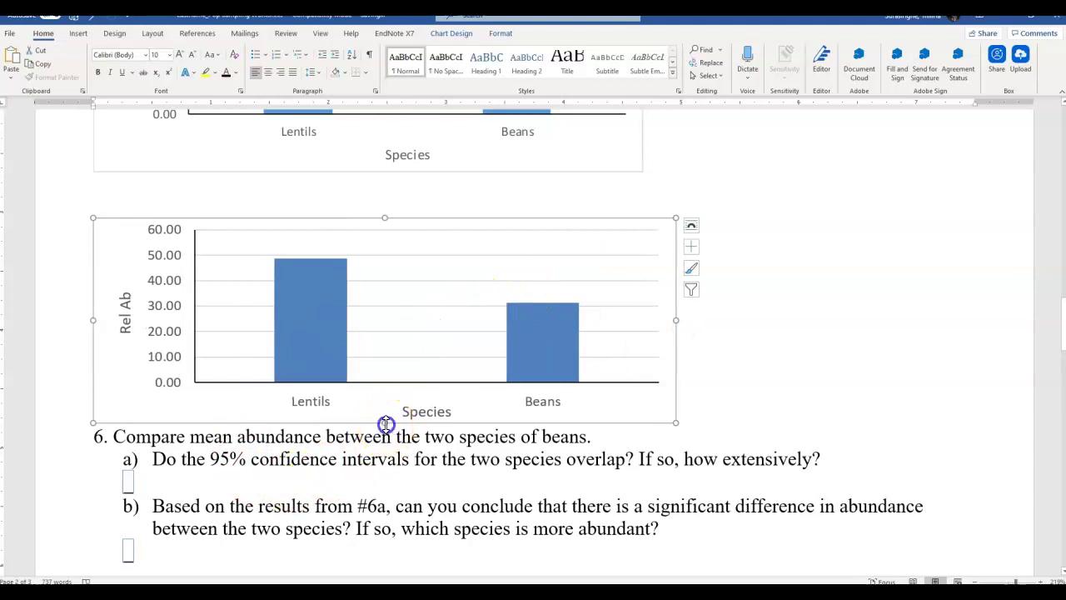
pyautogui.moveTo(385, 422); pyautogui.dragTo(385, 485)
pyautogui.click(392, 323)
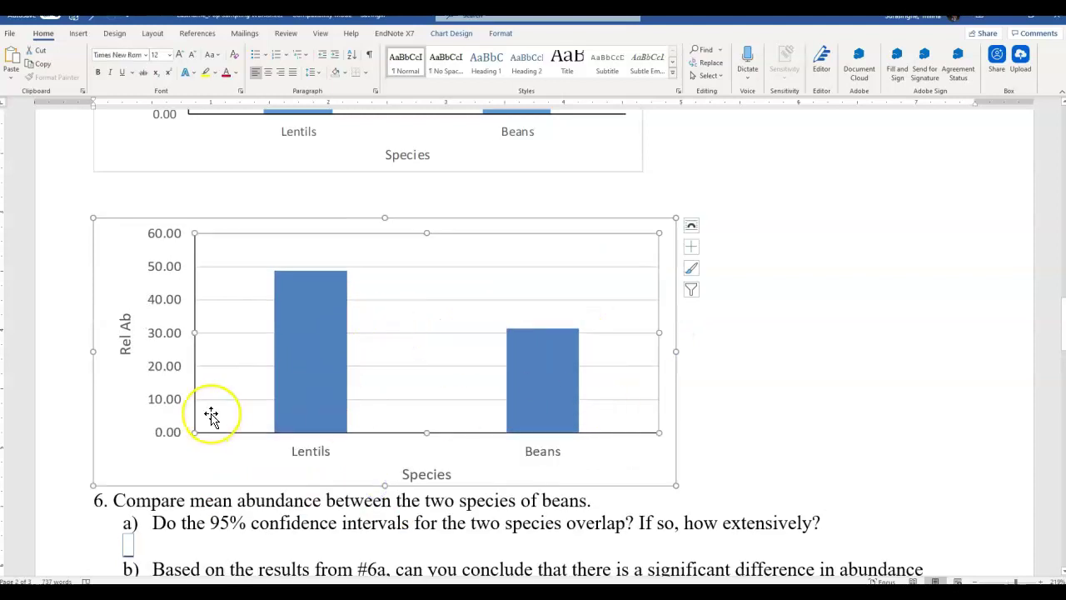
# - Delete the editable chart above question 6, keeping the chart picture above it
pyautogui.click(121, 297)
pyautogui.press('Delete')
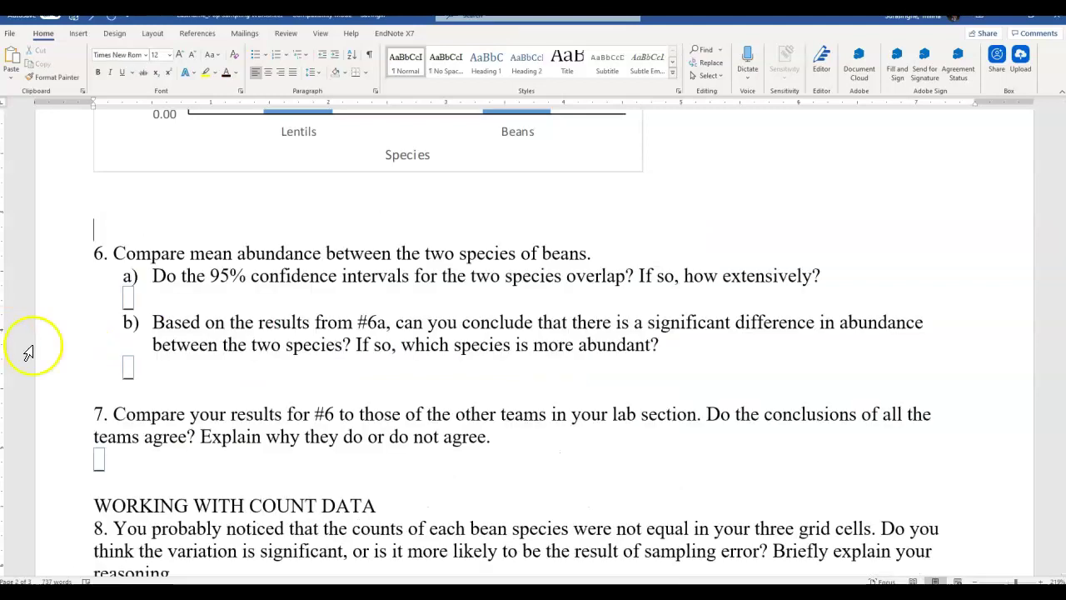
pyautogui.hotkey('ctrl', 'z')
pyautogui.scroll(3, 386, 414)
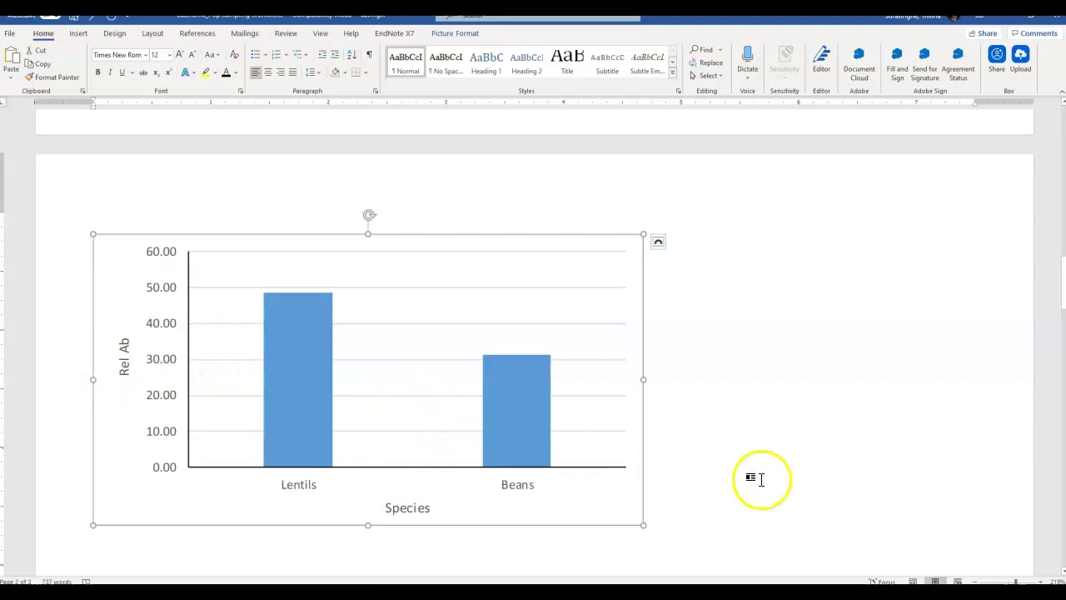
# - Paste the copied chart as a picture on the blank line below the existing chart picture and delete that duplicate
pyautogui.click(314, 534)
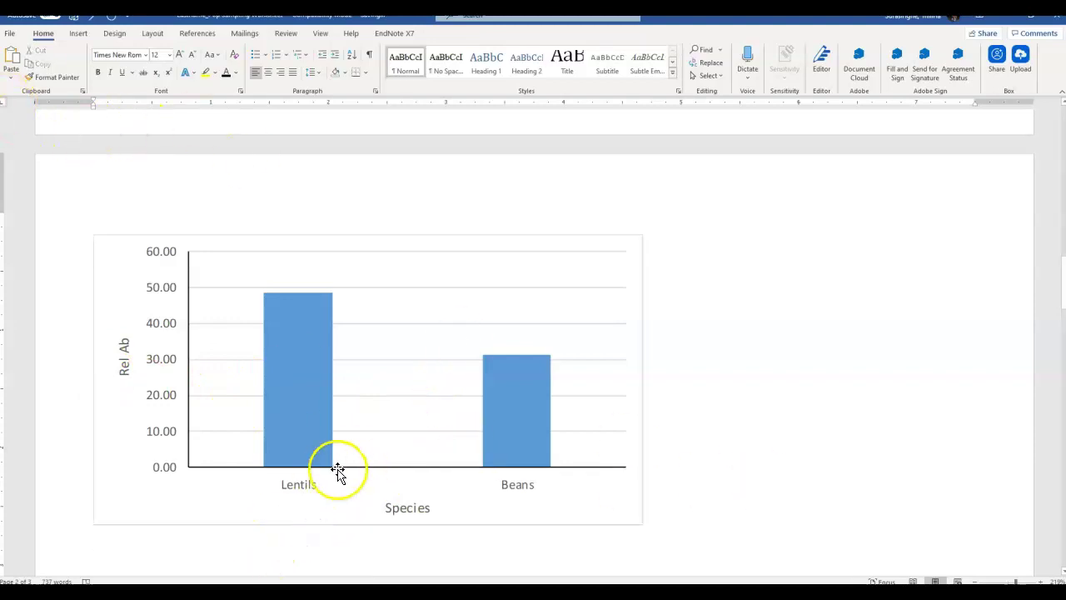
pyautogui.click(13, 76)
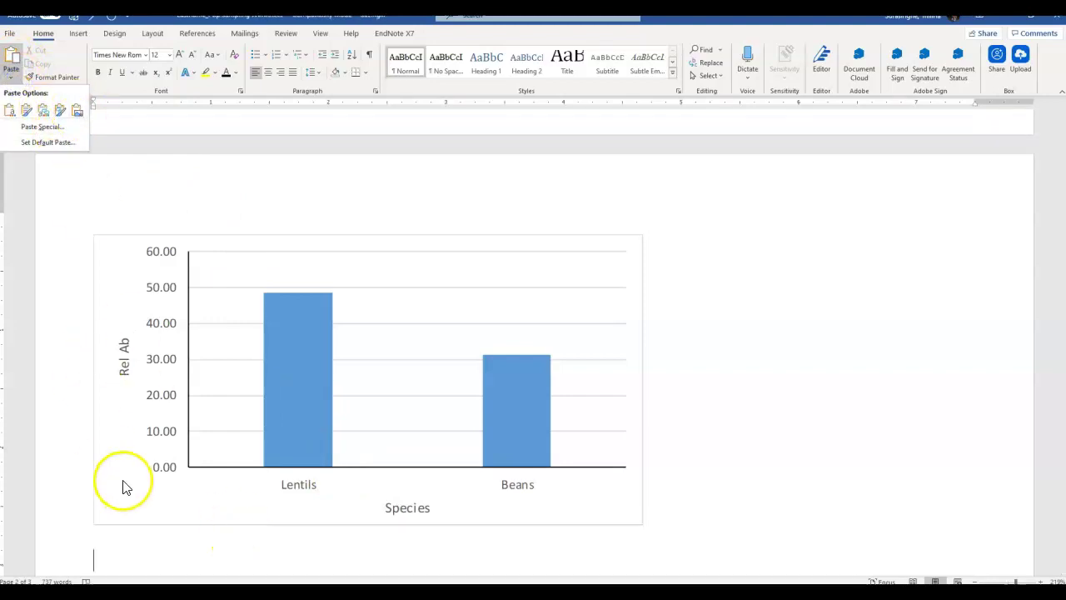
pyautogui.click(77, 110)
pyautogui.scroll(-5, 322, 356)
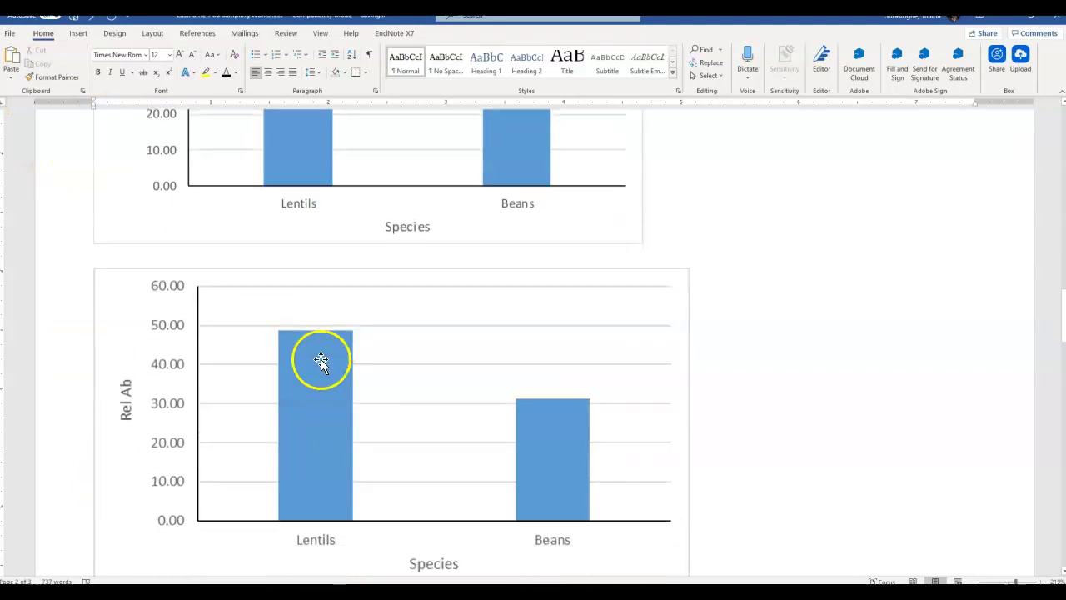
pyautogui.click(305, 398)
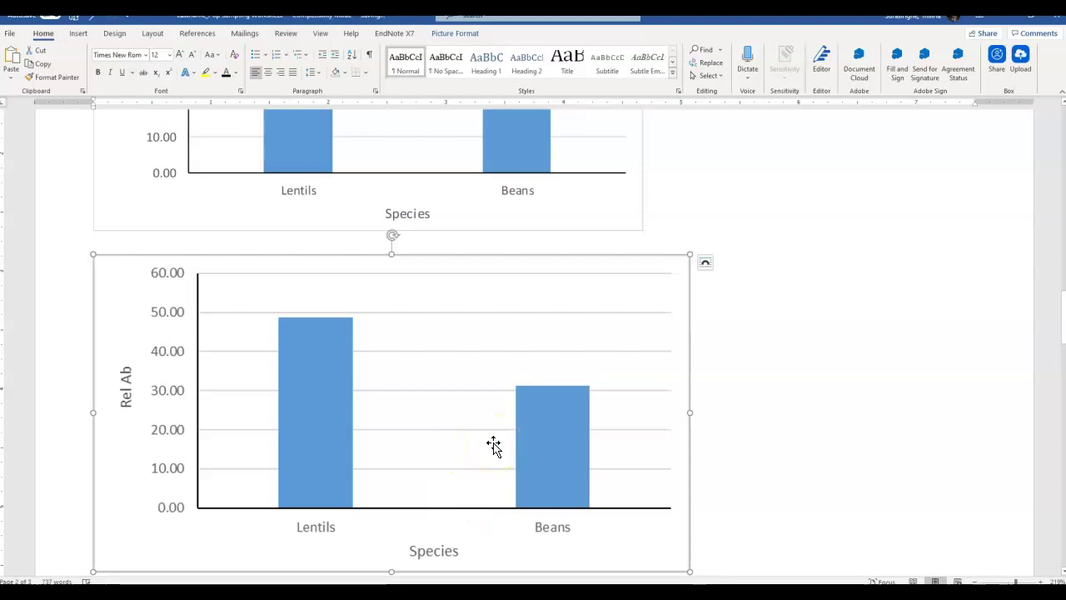
pyautogui.press('Delete')
# - Enter the caption start "Figure 1:" on the line directly below the chart picture
pyautogui.scroll(5, 457, 328)
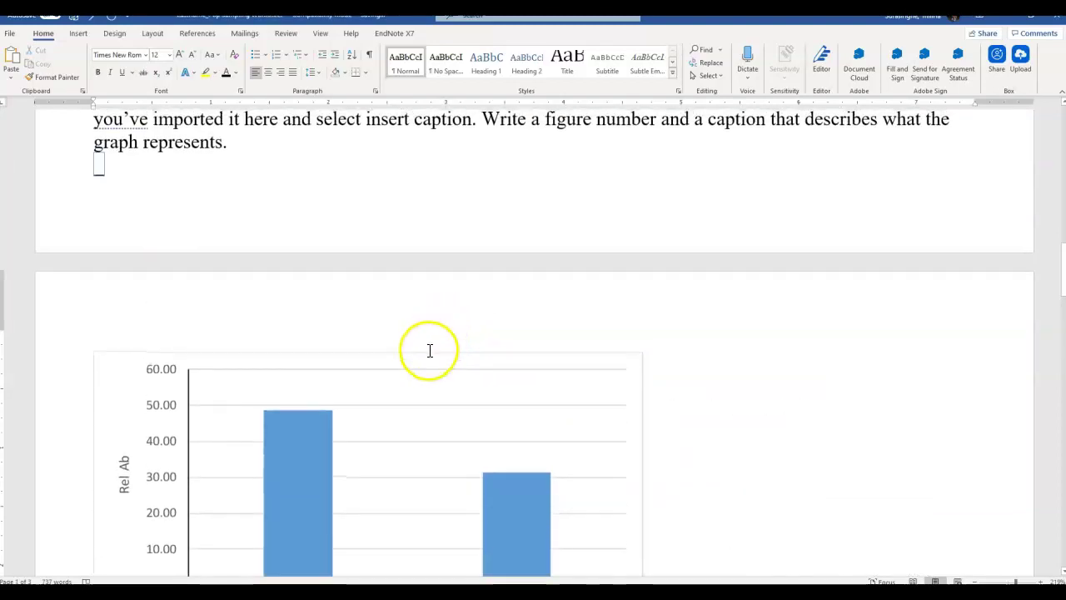
pyautogui.scroll(-3, 430, 350)
pyautogui.write('Figure1')
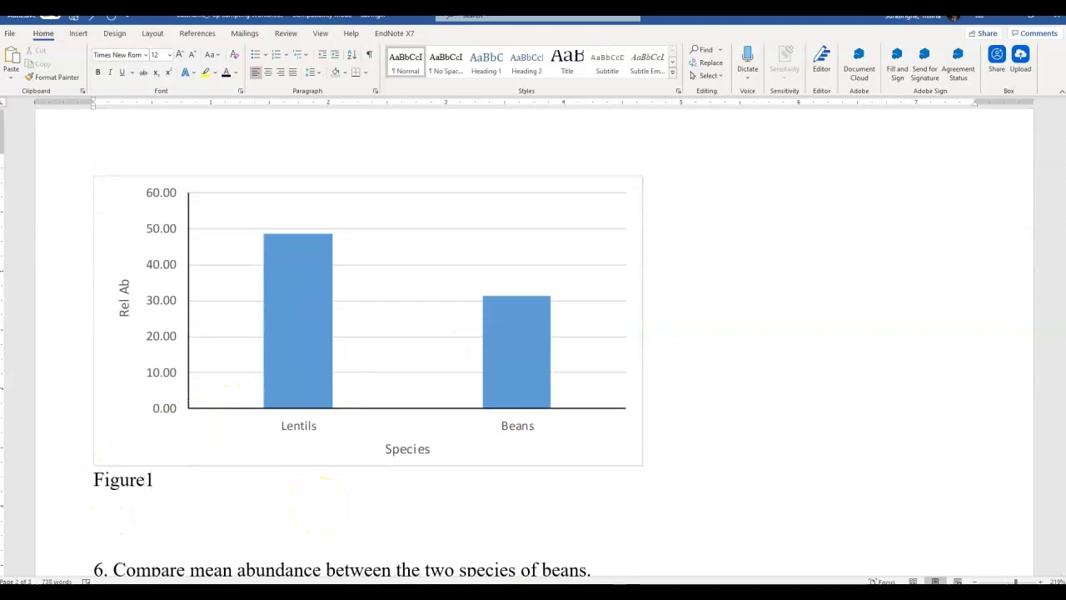
pyautogui.press('BackSpace')
pyautogui.write('1:')
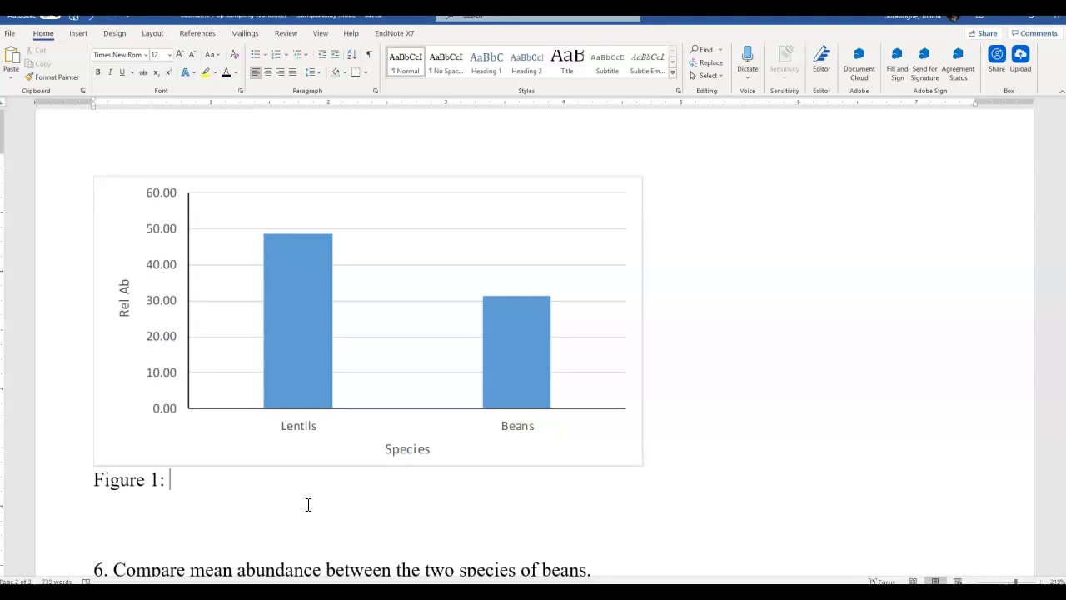
# - Switch back to the Excel workbook and add error bars to the chart's Mean column series through the additional error bar options
pyautogui.scroll(5, 324, 316)
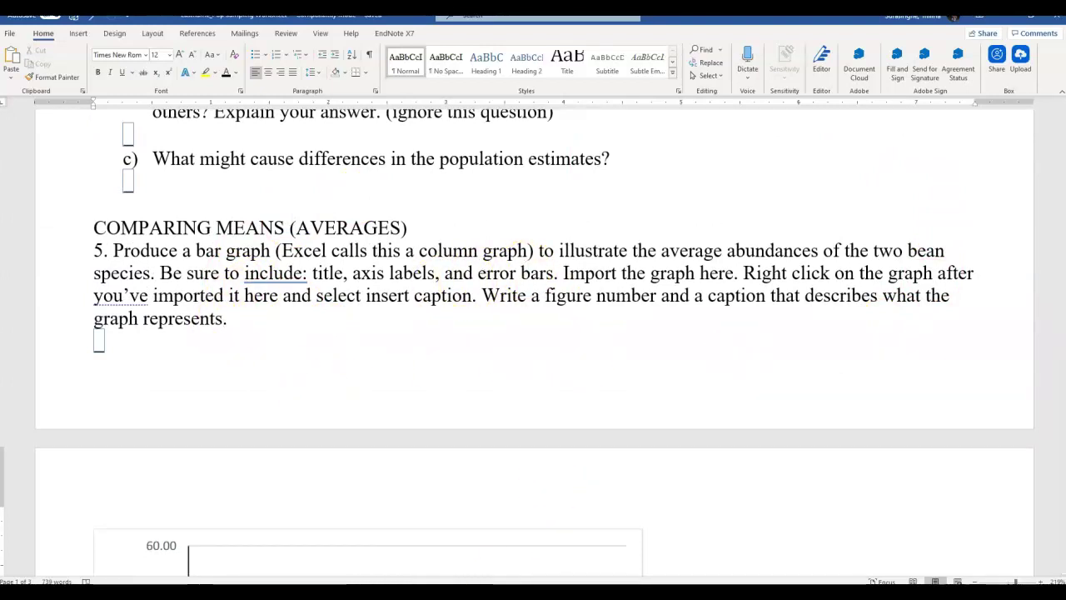
pyautogui.click(379, 554)
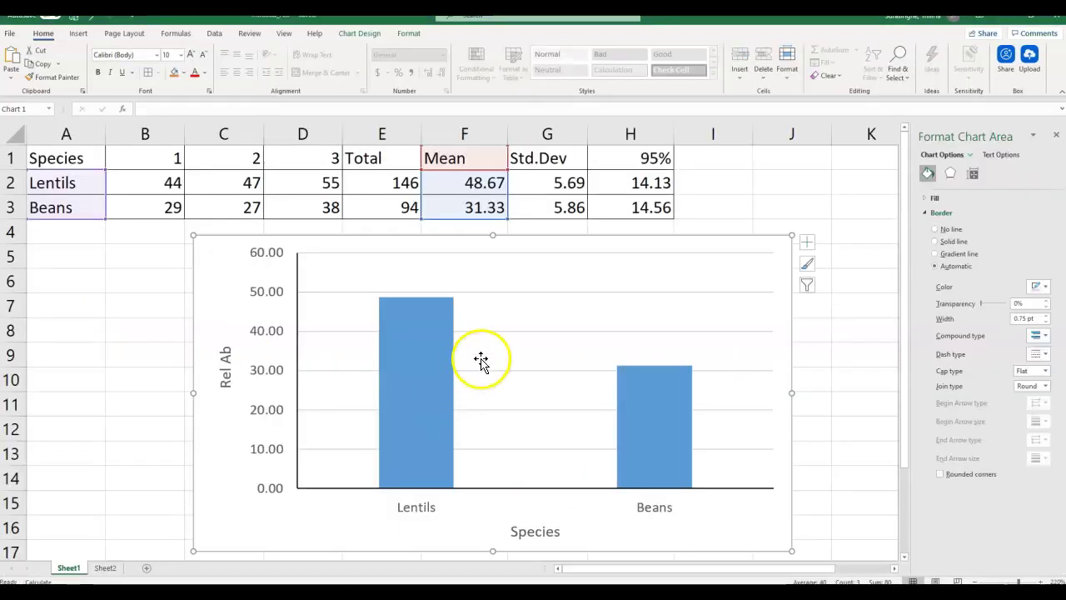
pyautogui.click(143, 342)
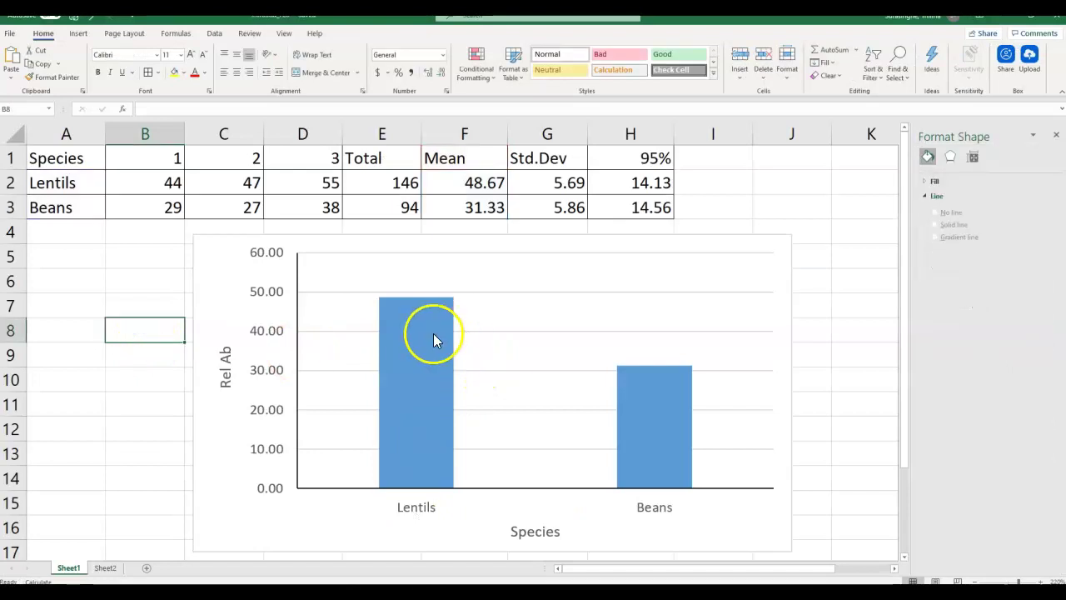
pyautogui.click(441, 401)
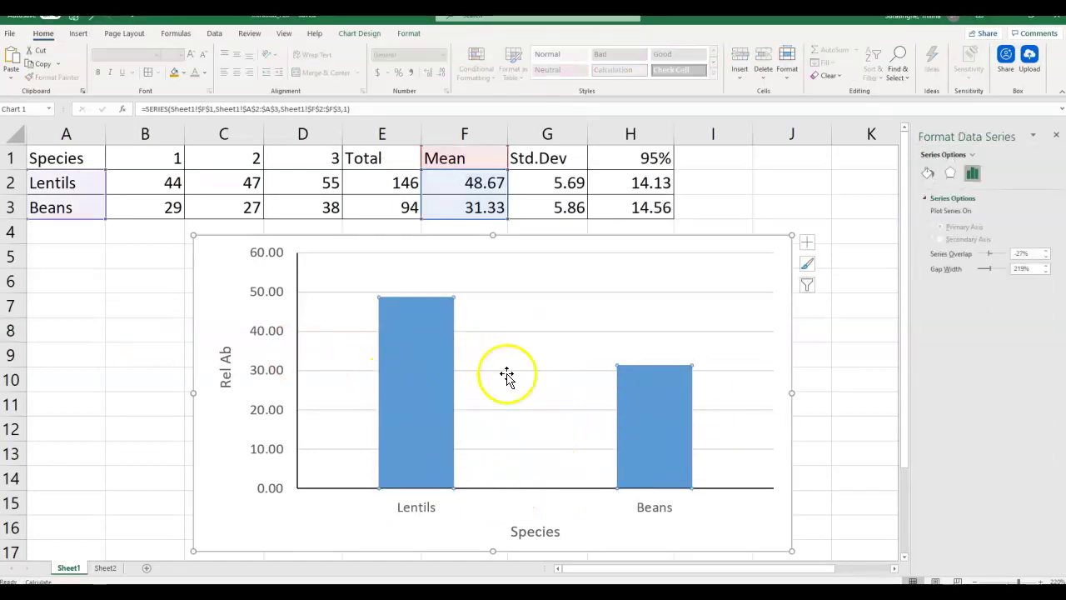
pyautogui.click(468, 388)
pyautogui.click(408, 375)
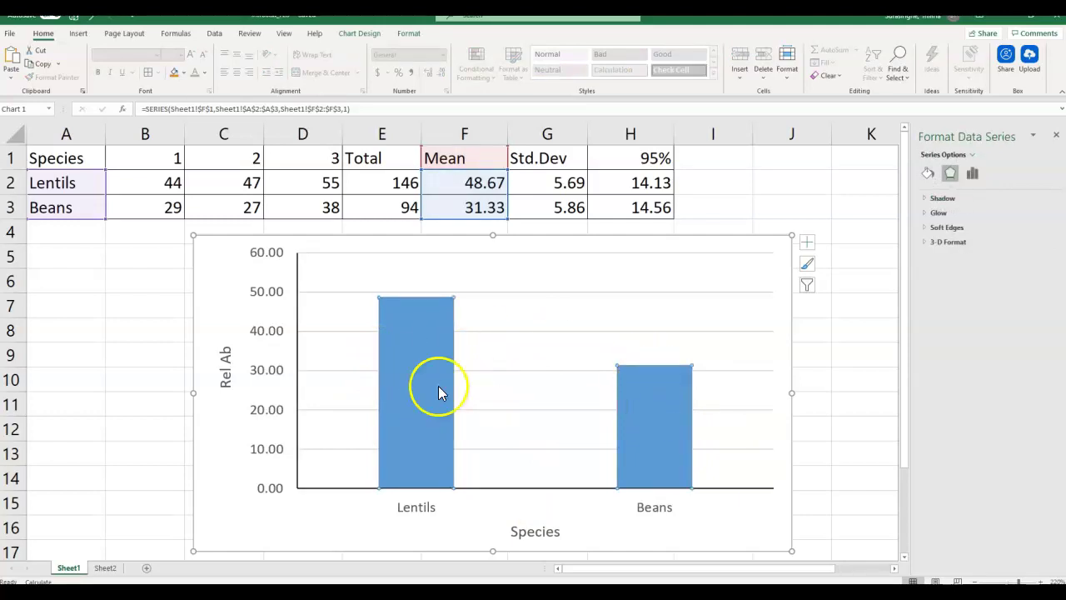
pyautogui.click(369, 38)
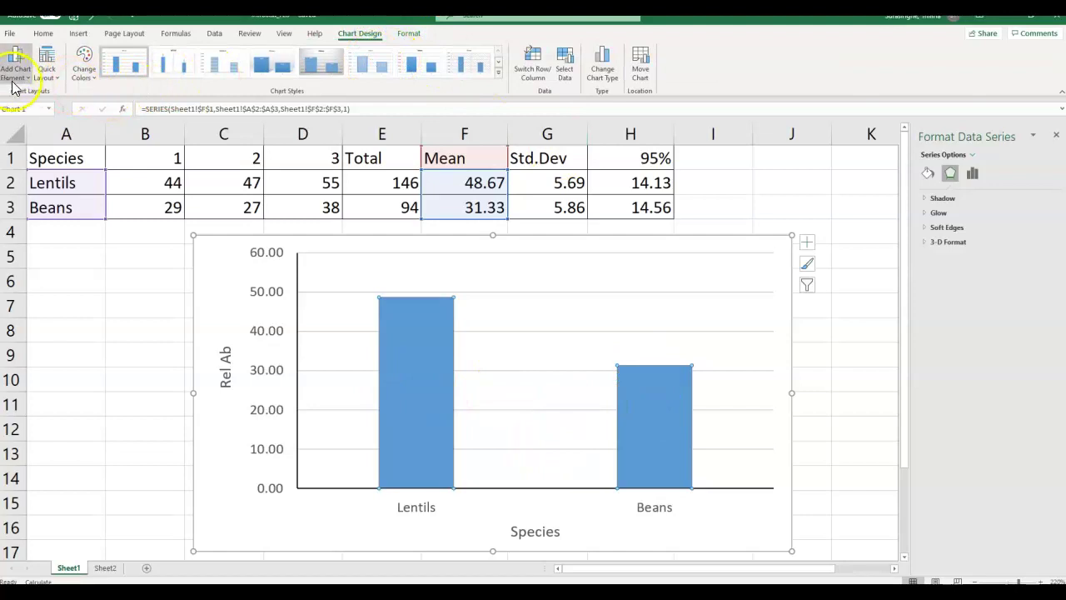
pyautogui.click(15, 67)
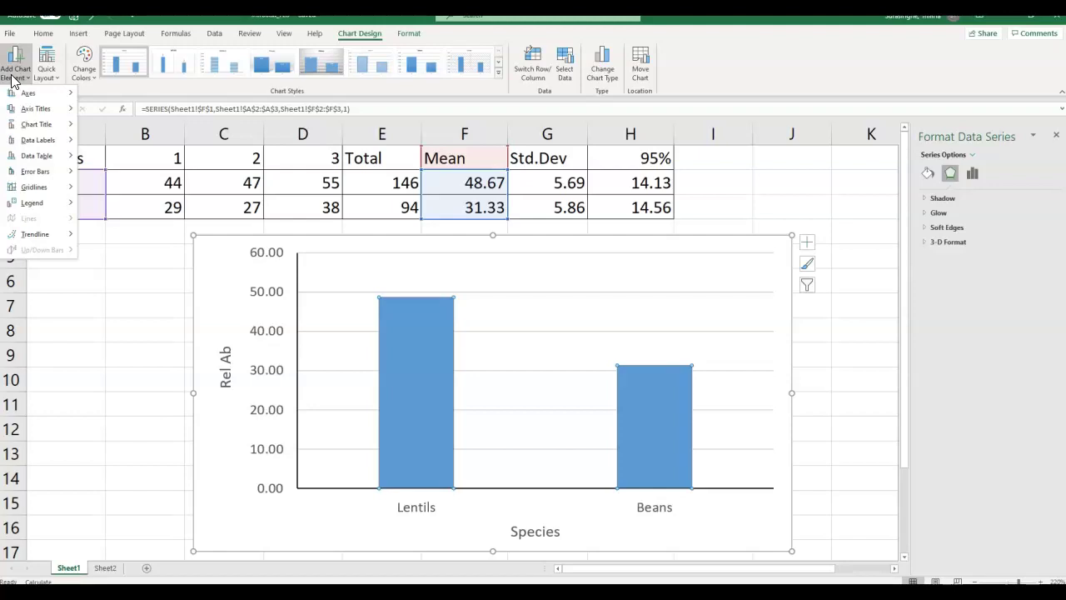
pyautogui.moveTo(55, 175)
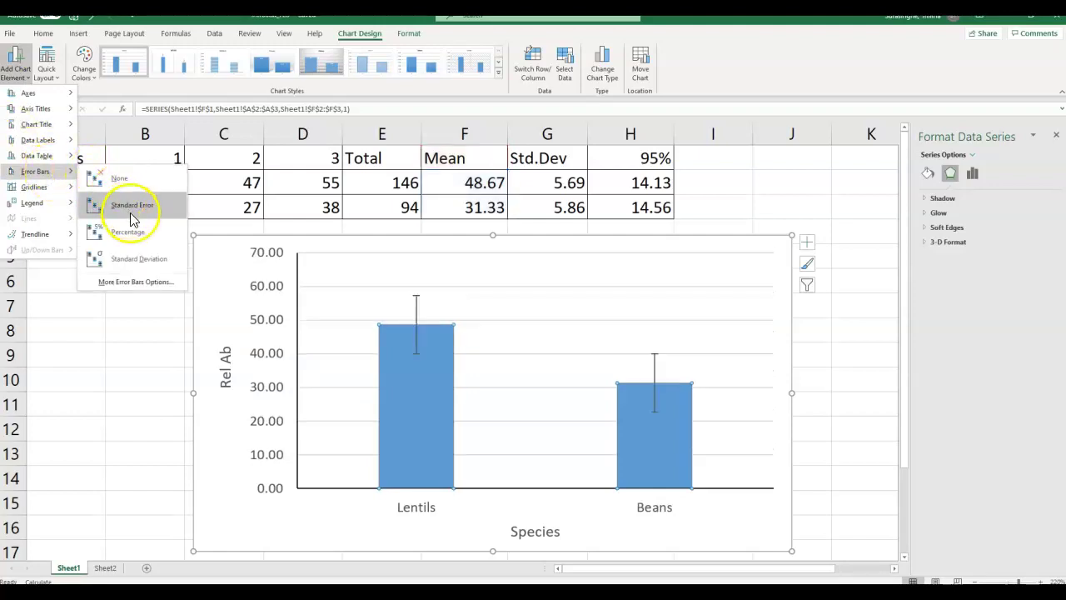
pyautogui.click(136, 282)
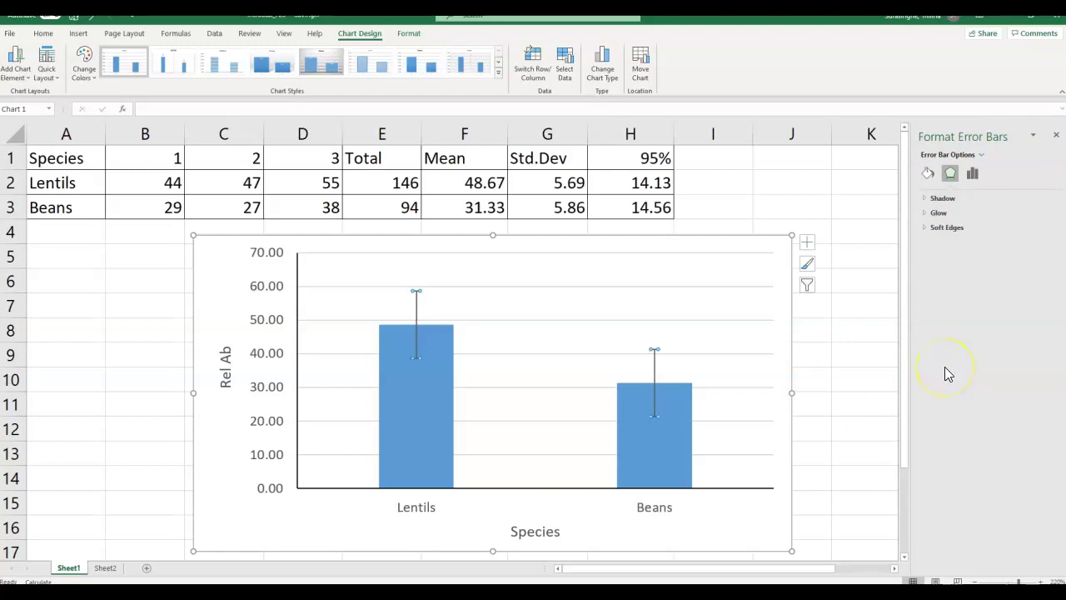
# - Set custom error amounts for the error bars, using the 95% values in H2:H3 as both positive and negative error values
pyautogui.click(973, 175)
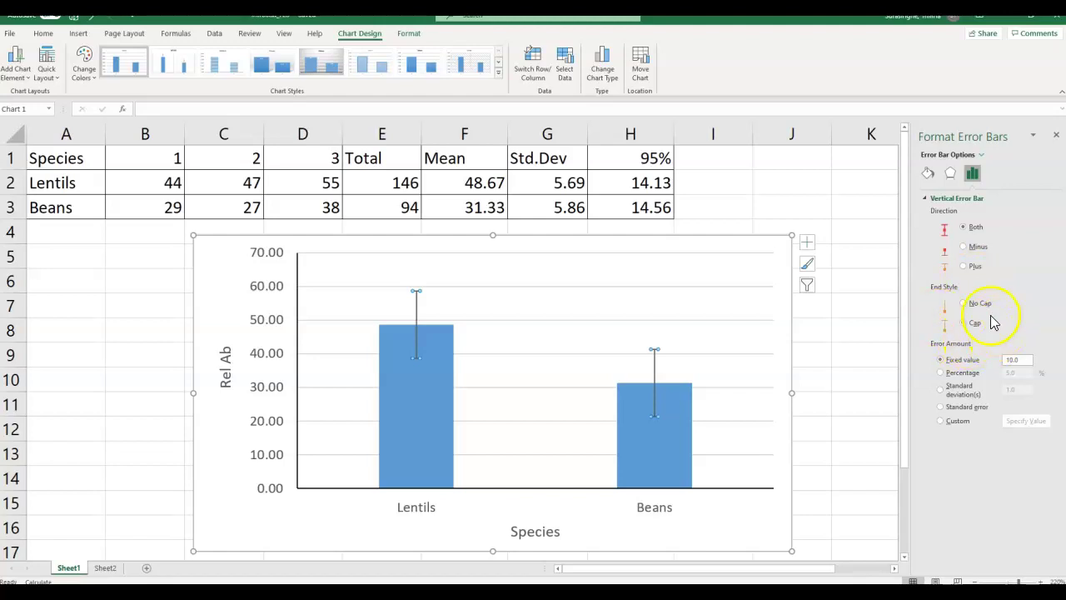
pyautogui.click(940, 421)
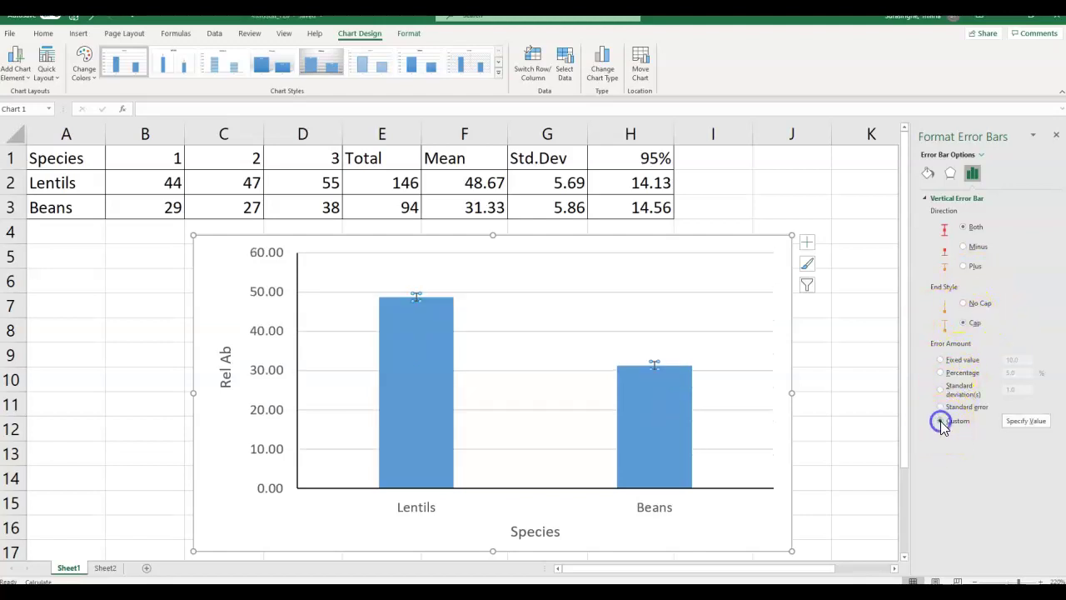
pyautogui.click(1024, 422)
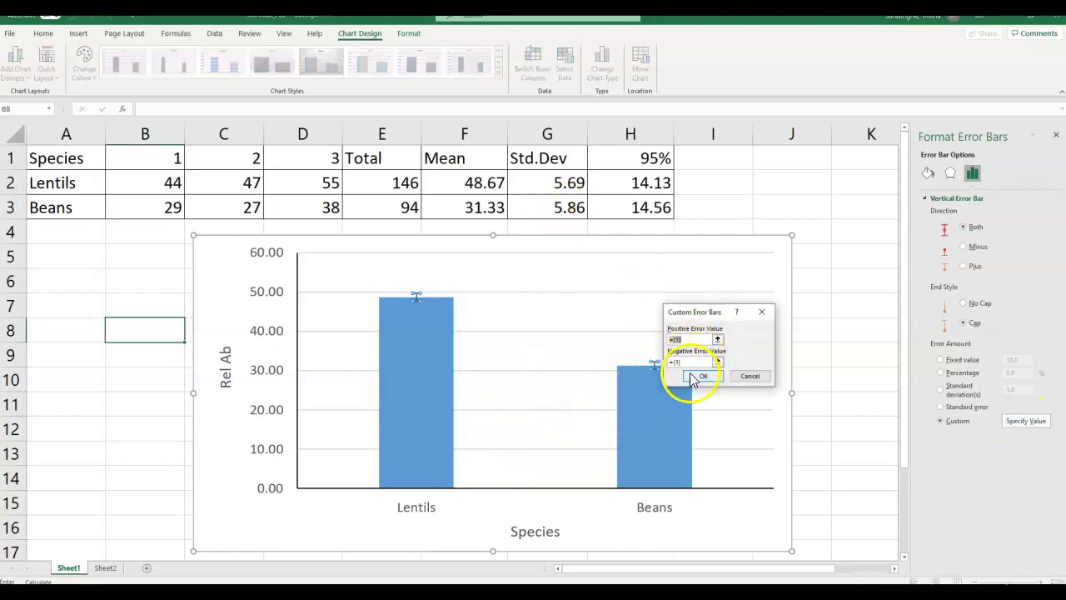
pyautogui.moveTo(669, 340); pyautogui.dragTo(683, 339)
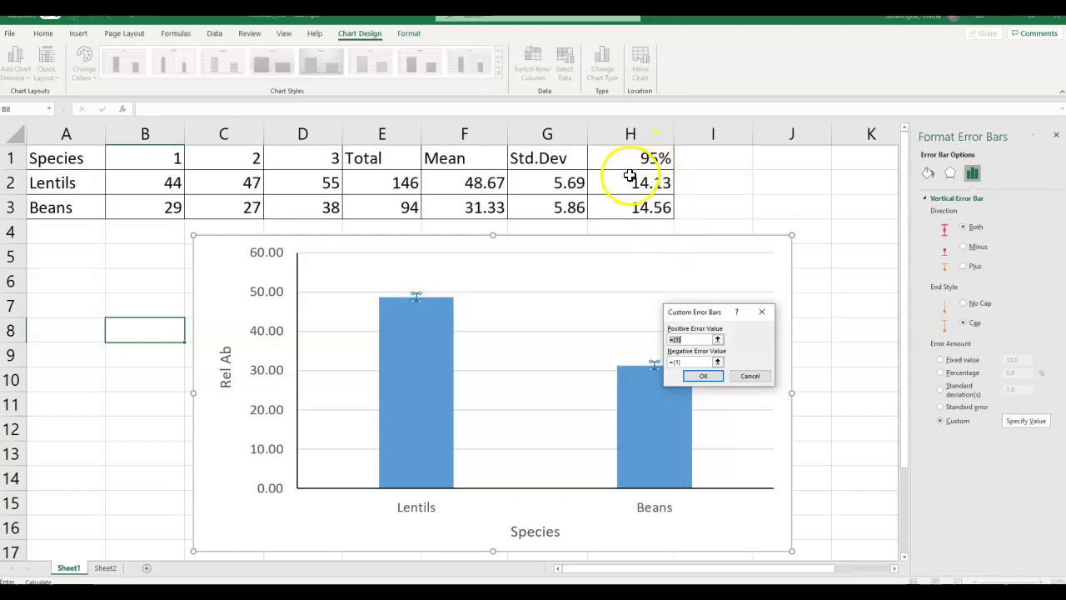
pyautogui.moveTo(623, 182); pyautogui.dragTo(621, 214)
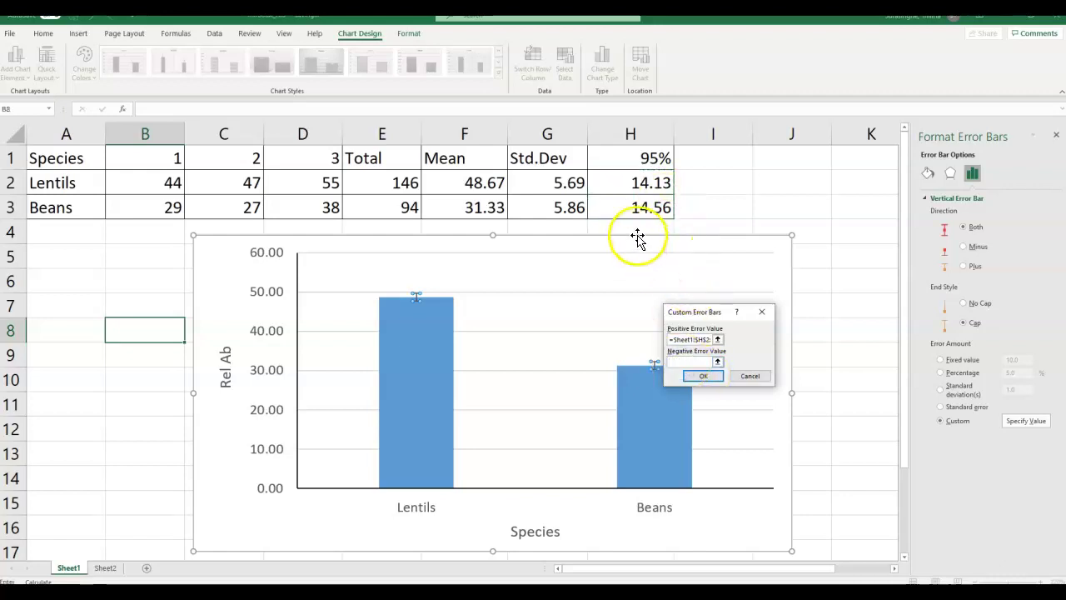
pyautogui.moveTo(633, 184); pyautogui.dragTo(638, 205)
pyautogui.click(692, 381)
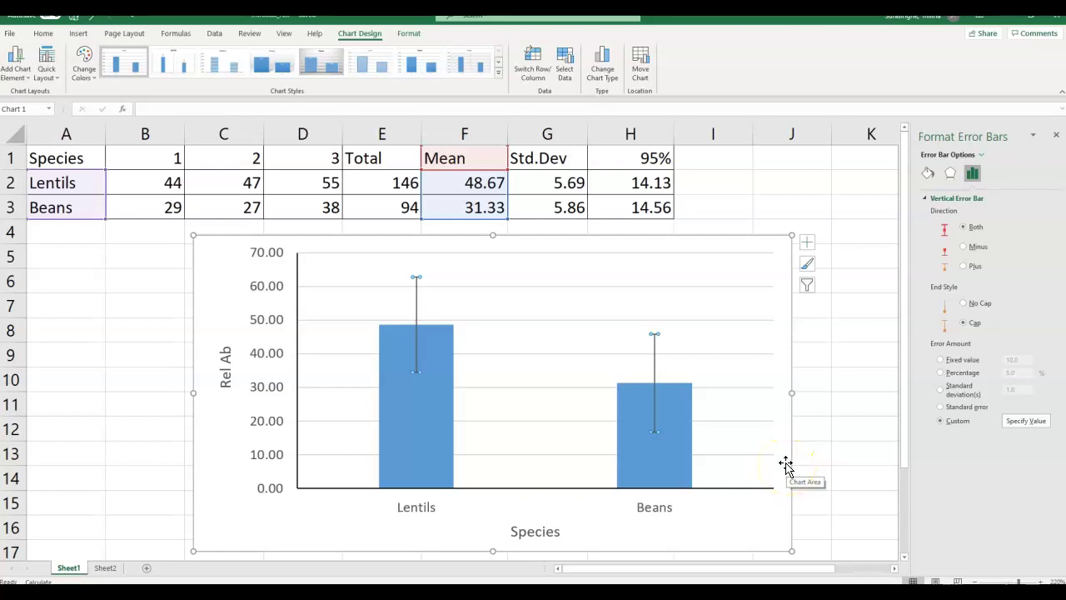
pyautogui.click(826, 399)
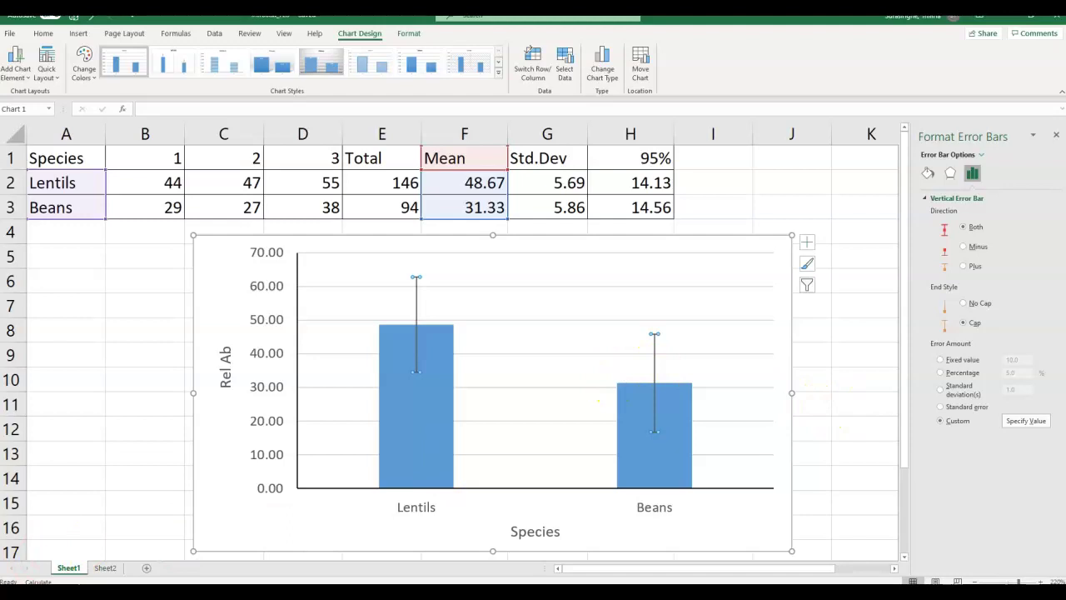
pyautogui.click(110, 520)
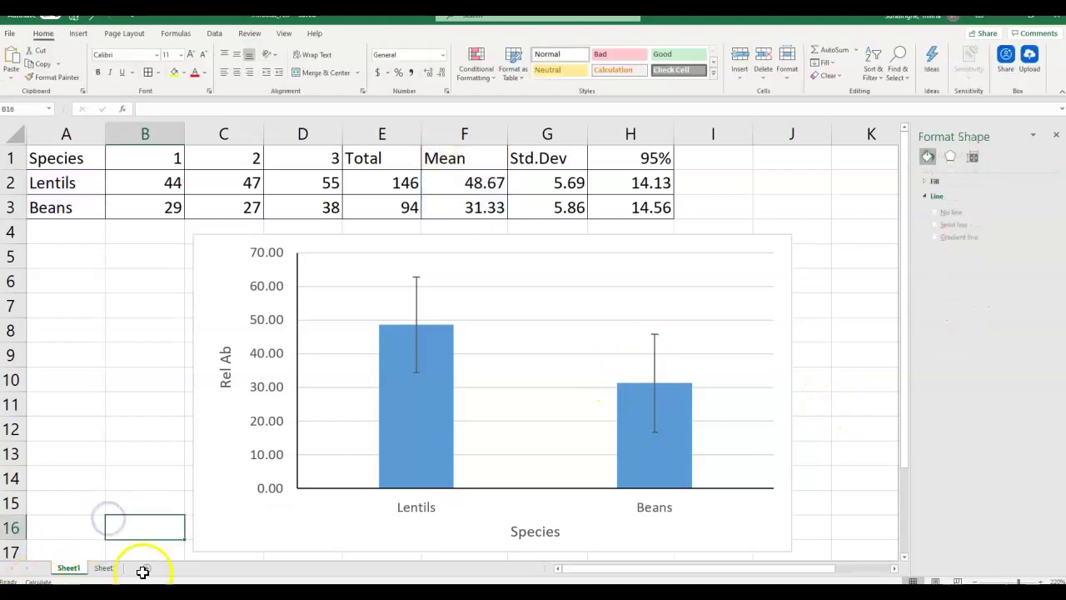
# - Copy the Excel chart with its error bars as a picture, using the as-shown-on-screen appearance and Picture format
pyautogui.click(297, 542)
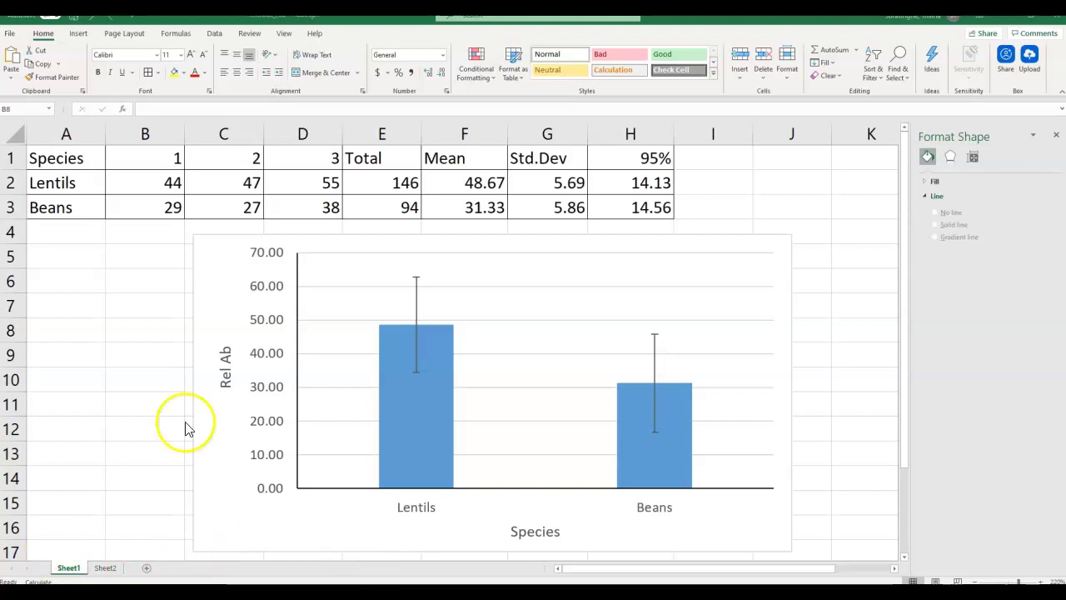
pyautogui.click(220, 260)
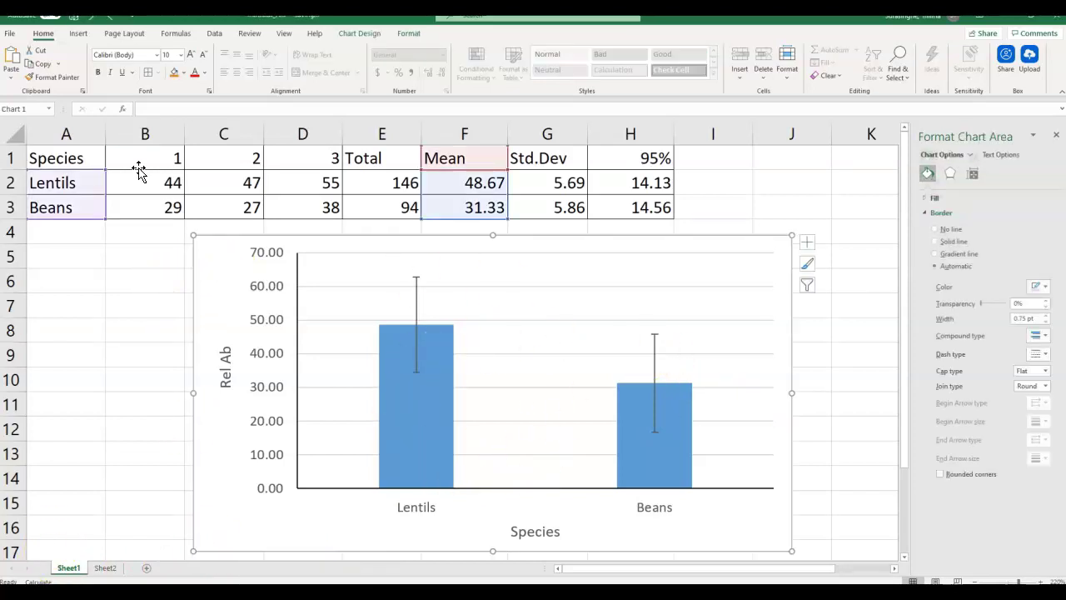
pyautogui.click(11, 78)
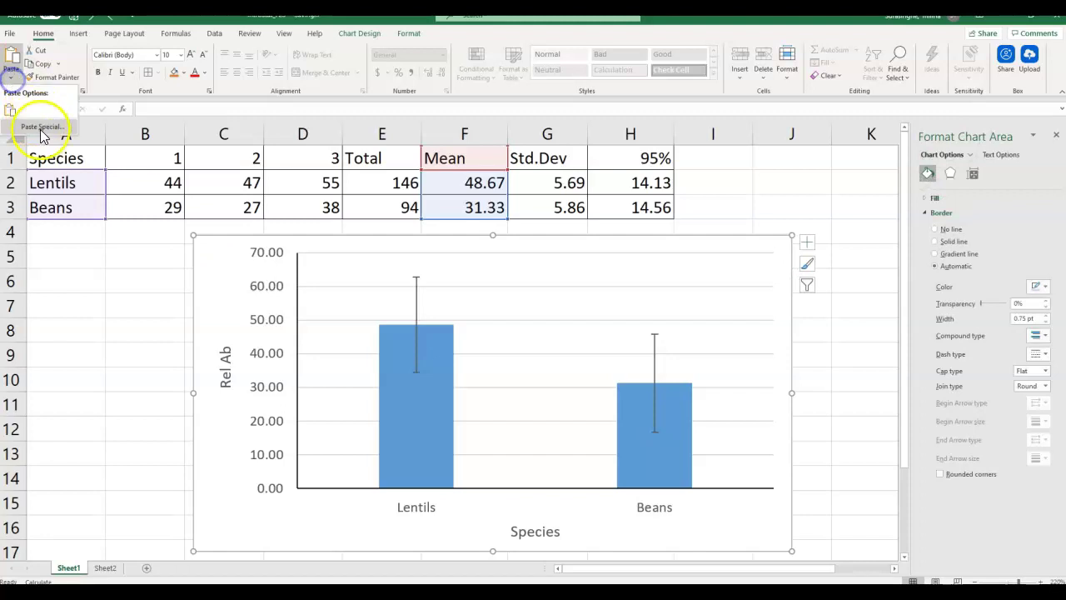
pyautogui.click(57, 64)
pyautogui.click(78, 90)
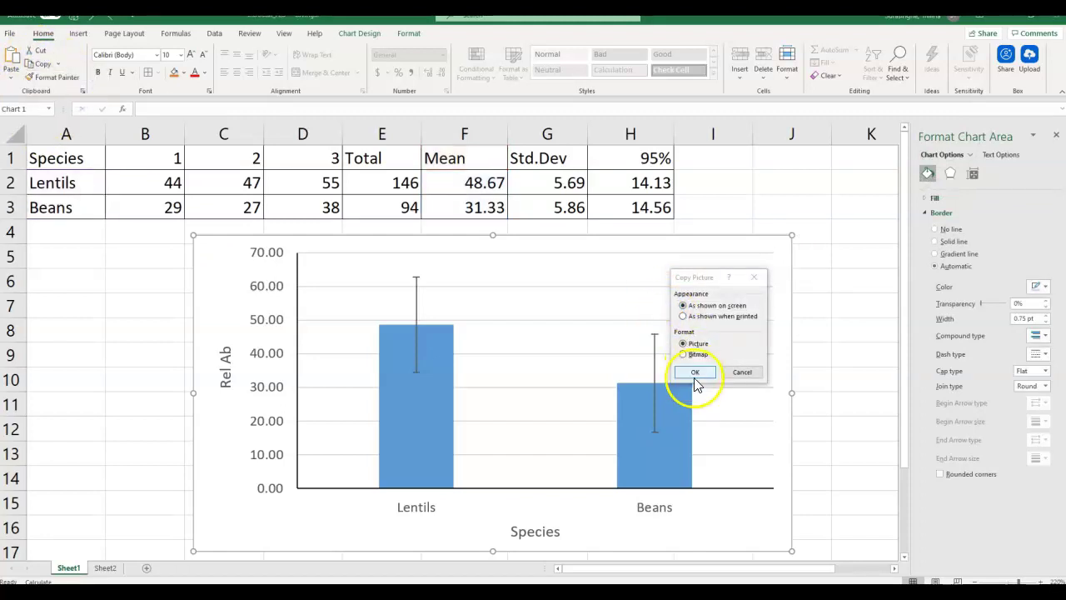
pyautogui.click(695, 375)
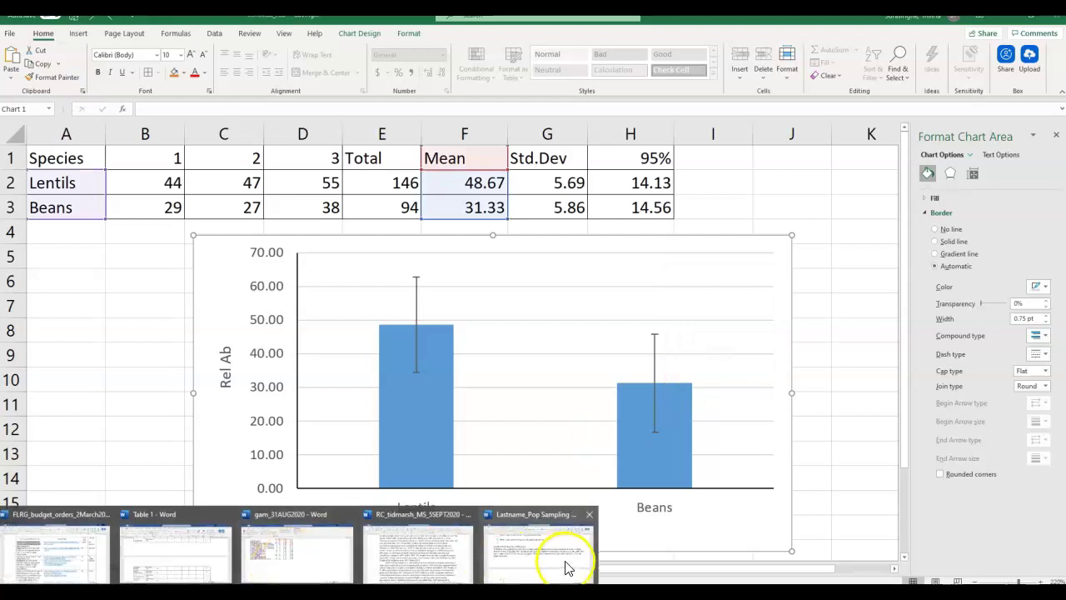
# - Switch to the Word sampling worksheet and replace the old chart picture above "Figure 1:" with the copied error-bar chart
pyautogui.click(564, 566)
pyautogui.scroll(-3, 197, 400)
pyautogui.click(301, 414)
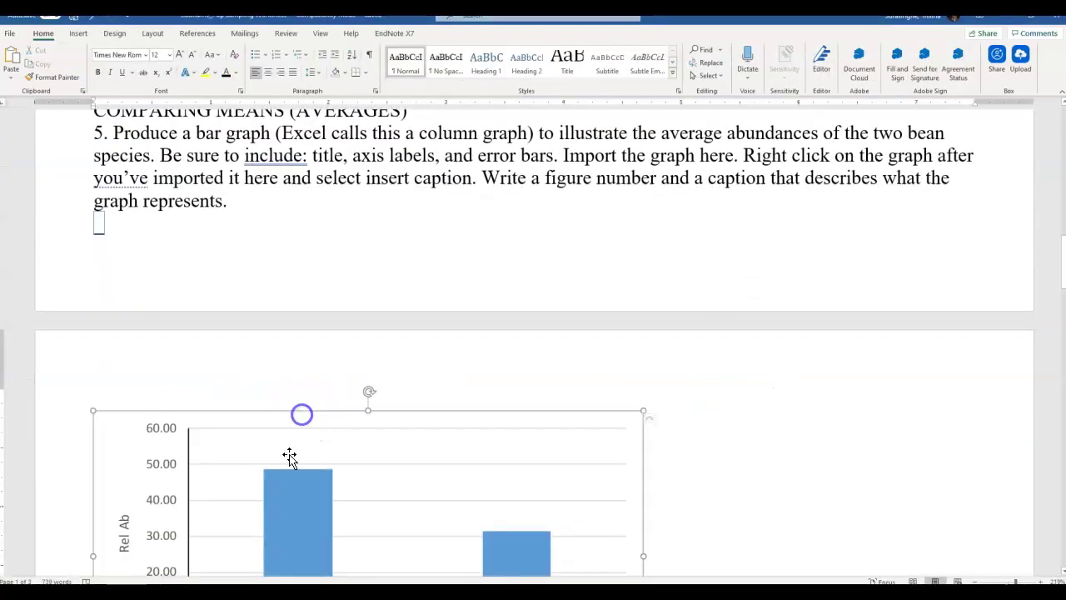
pyautogui.press('Delete')
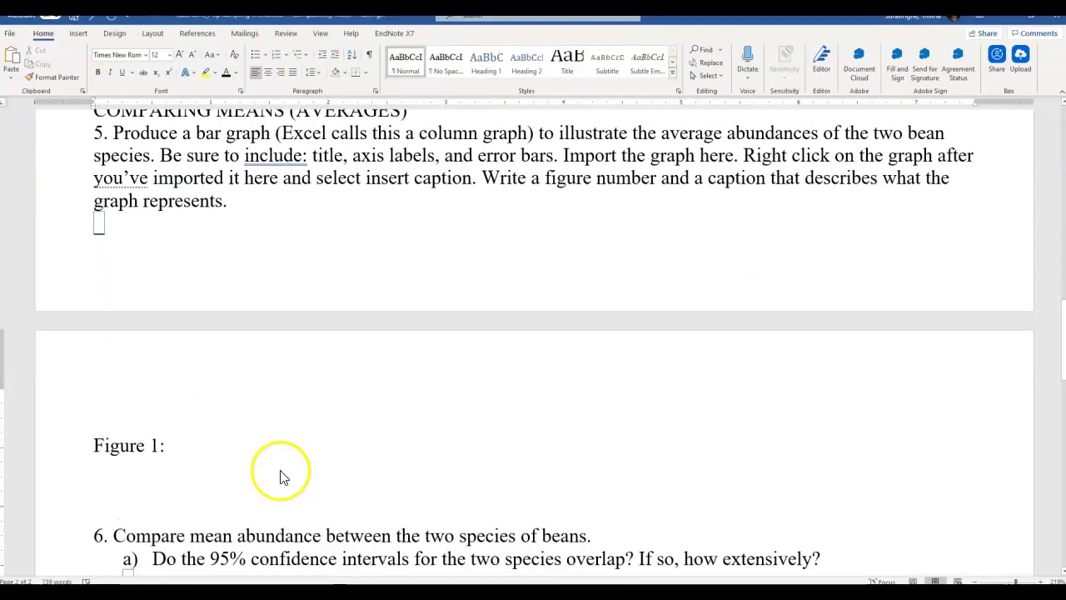
pyautogui.hotkey('ctrl', 'v')
pyautogui.scroll(-3, 400, 392)
pyautogui.click(210, 430)
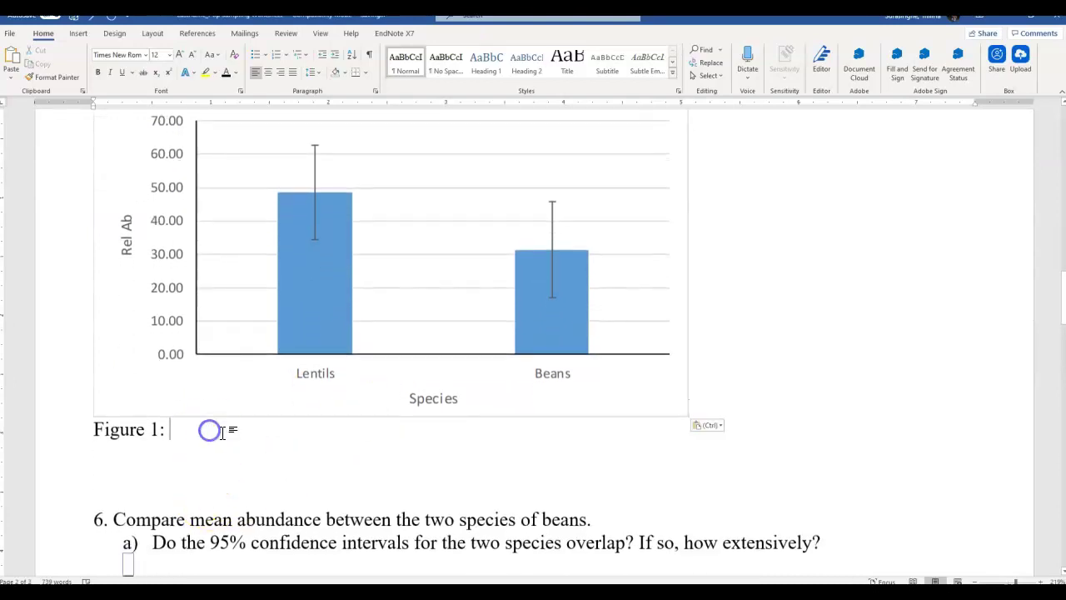
pyautogui.scroll(1, 352, 416)
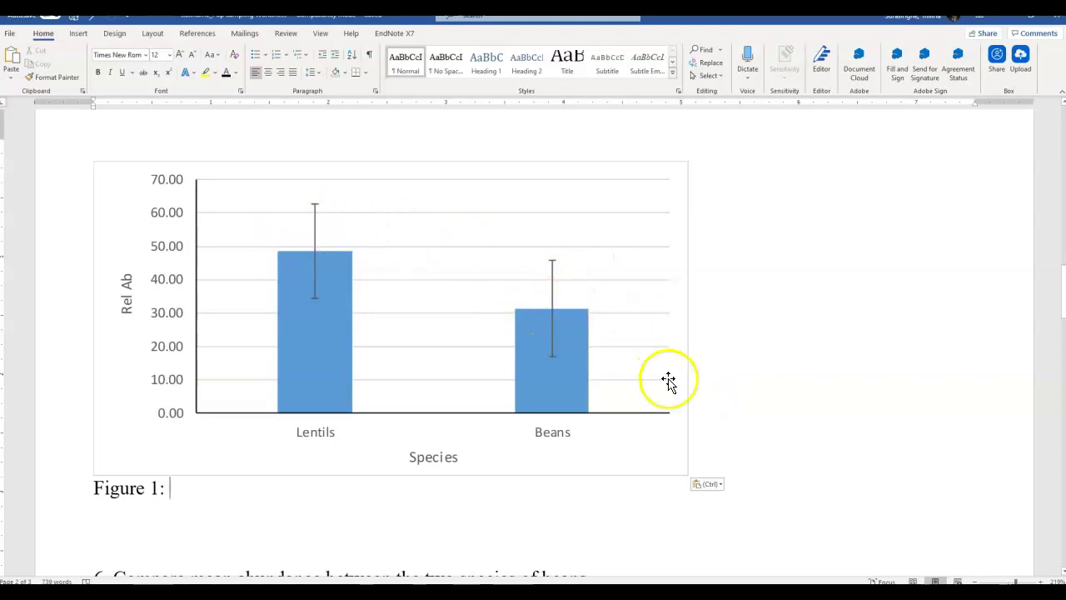
# - Switch to the Excel workbook and the Intro Statistics presentation to review the source data
pyautogui.moveTo(392, 593)
pyautogui.click(411, 556)
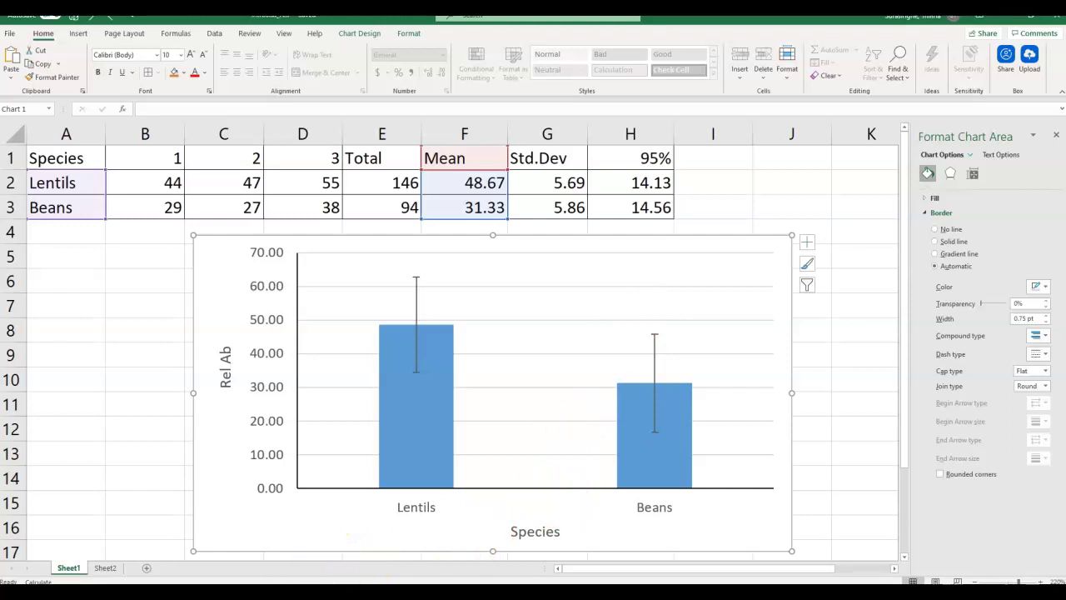
pyautogui.moveTo(341, 583)
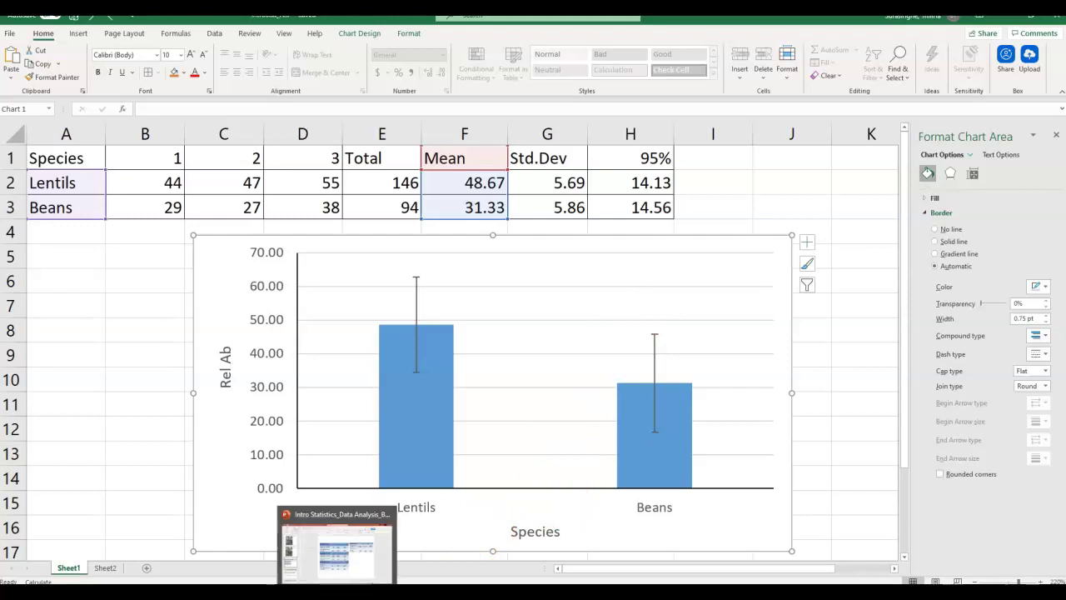
pyautogui.click(348, 558)
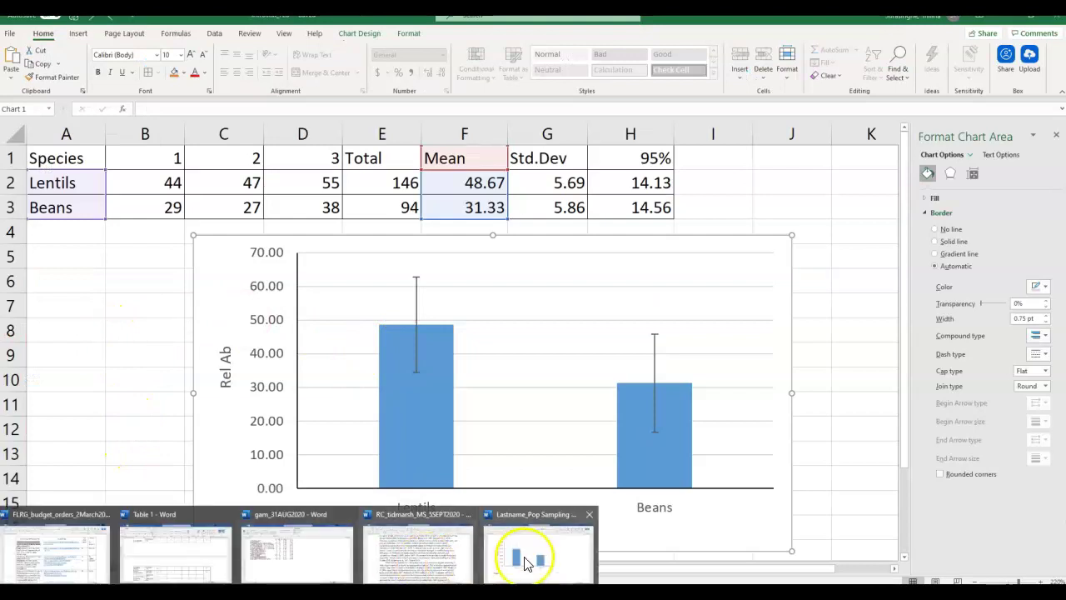
# - Return to the Word worksheet and read questions 6 to 8 below the figure alongside the chart
pyautogui.click(524, 550)
pyautogui.scroll(-3, 342, 389)
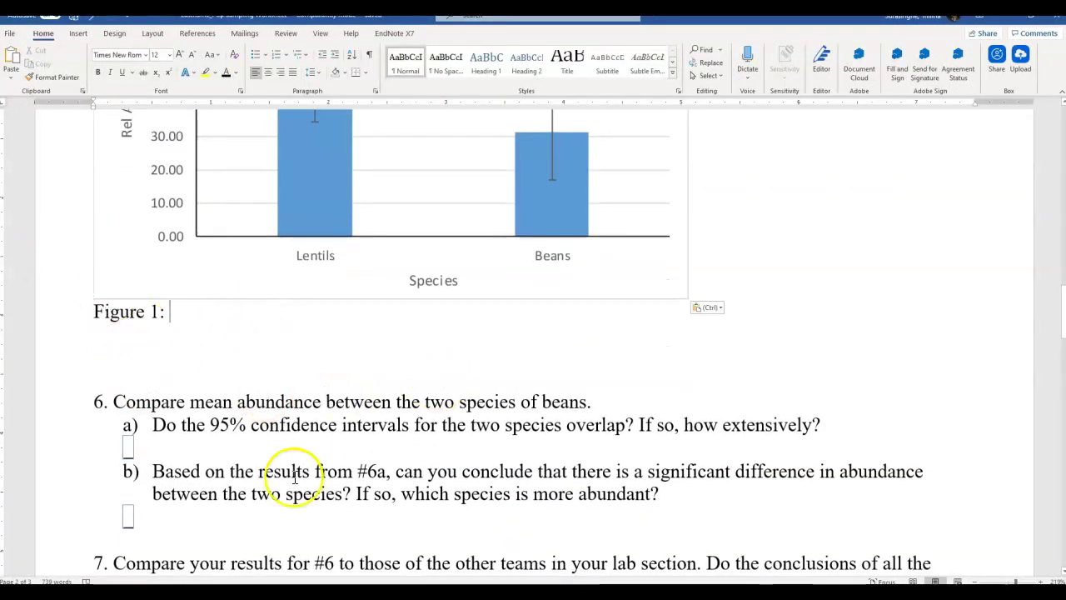
pyautogui.scroll(-3, 286, 434)
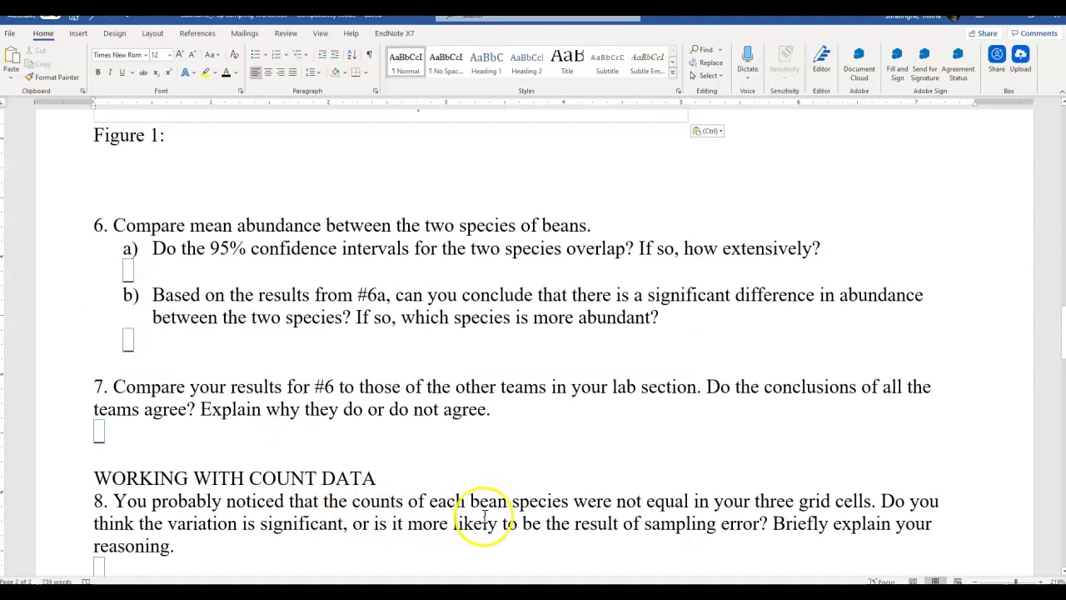
pyautogui.scroll(3, 483, 516)
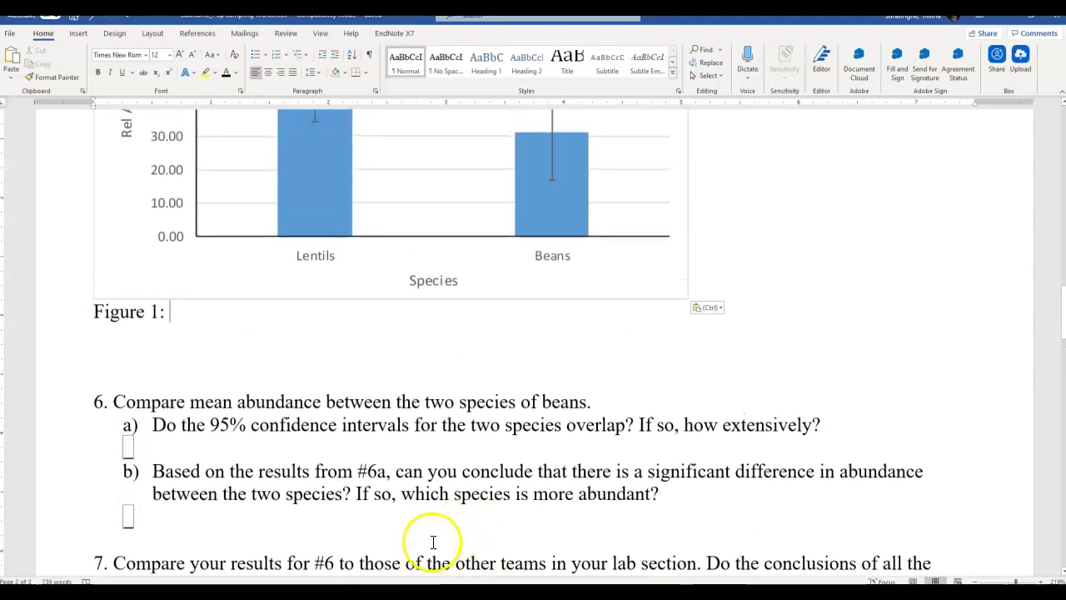
pyautogui.scroll(2, 219, 477)
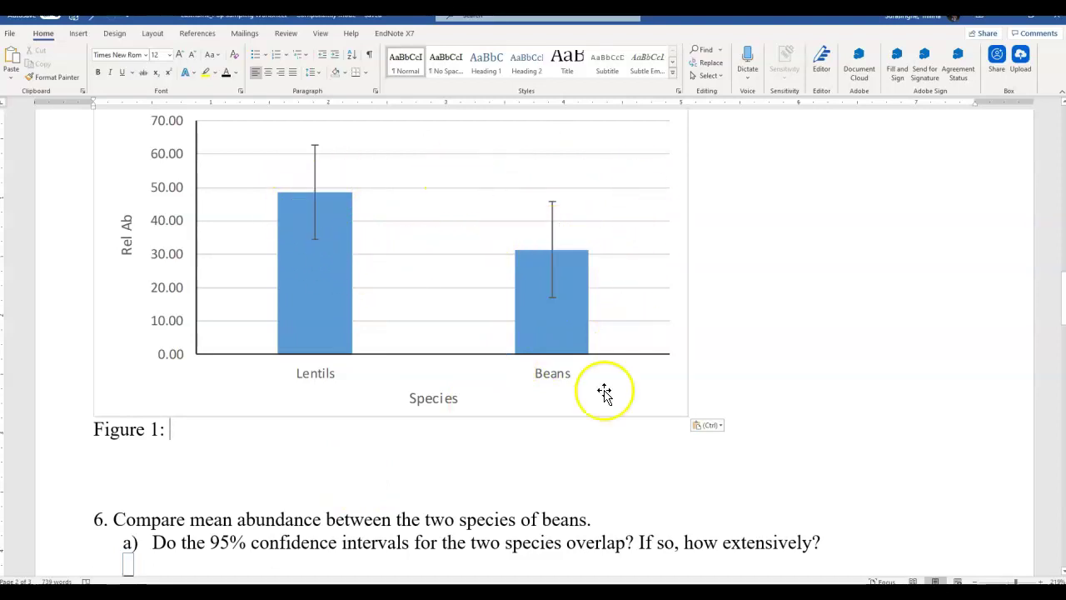
pyautogui.scroll(-2, 380, 398)
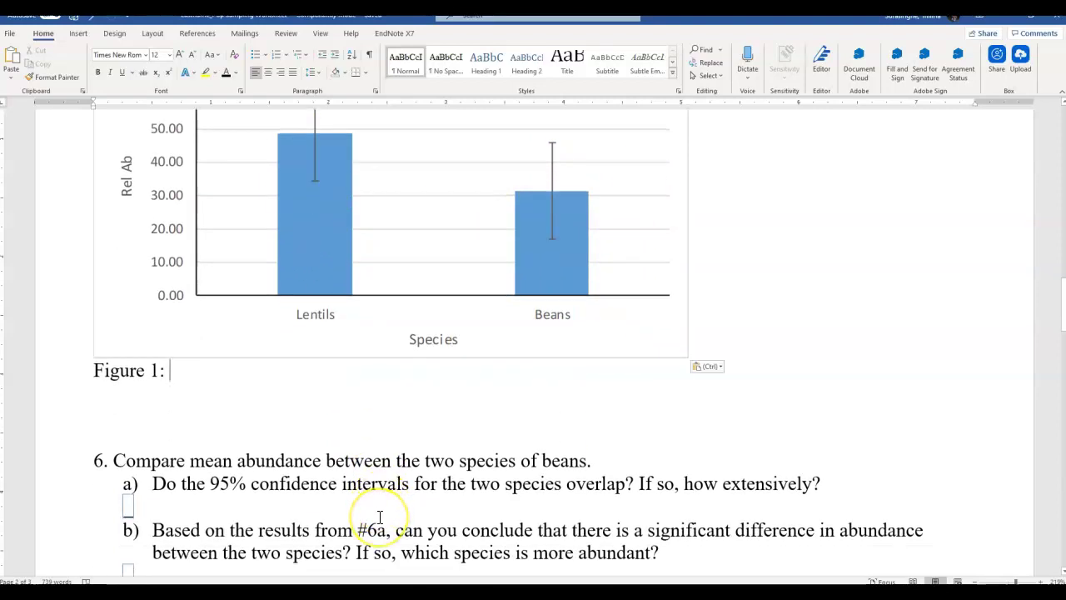
pyautogui.scroll(-2, 380, 516)
pyautogui.scroll(2, 376, 511)
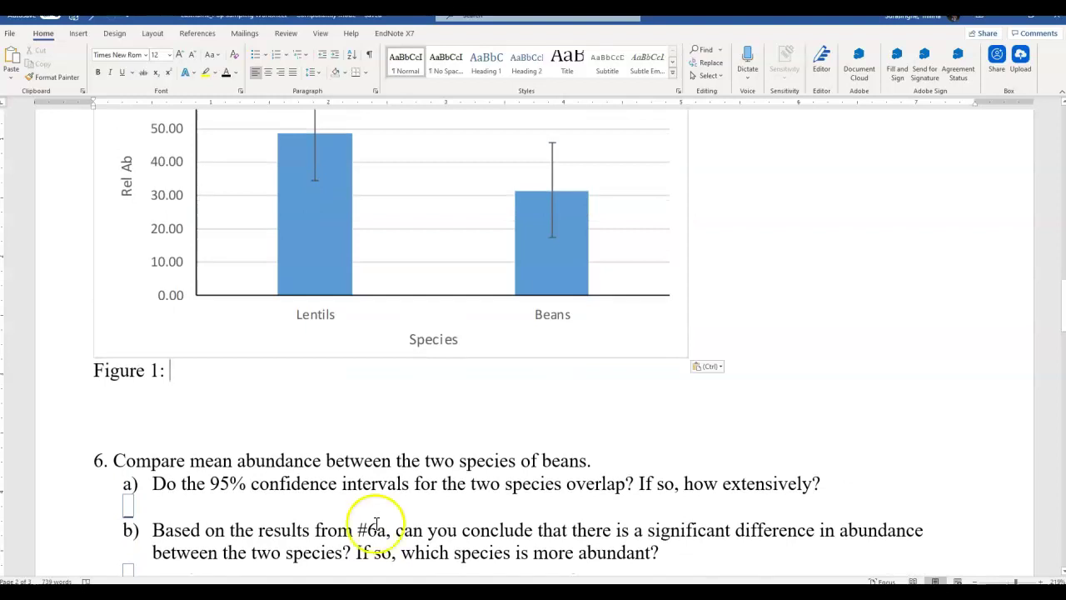
pyautogui.scroll(-4, 376, 523)
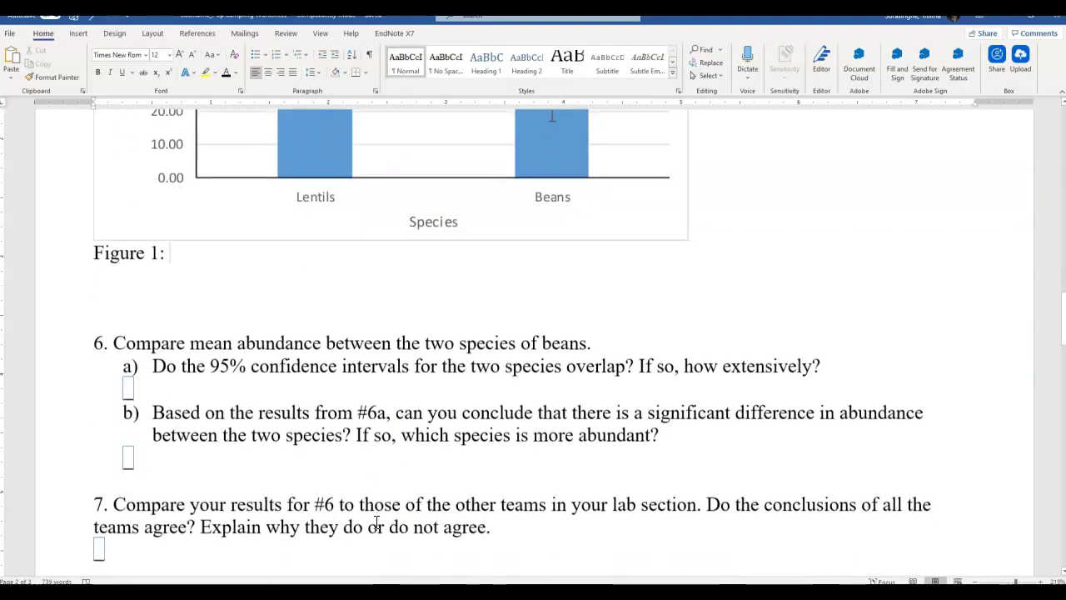
pyautogui.scroll(-2, 377, 523)
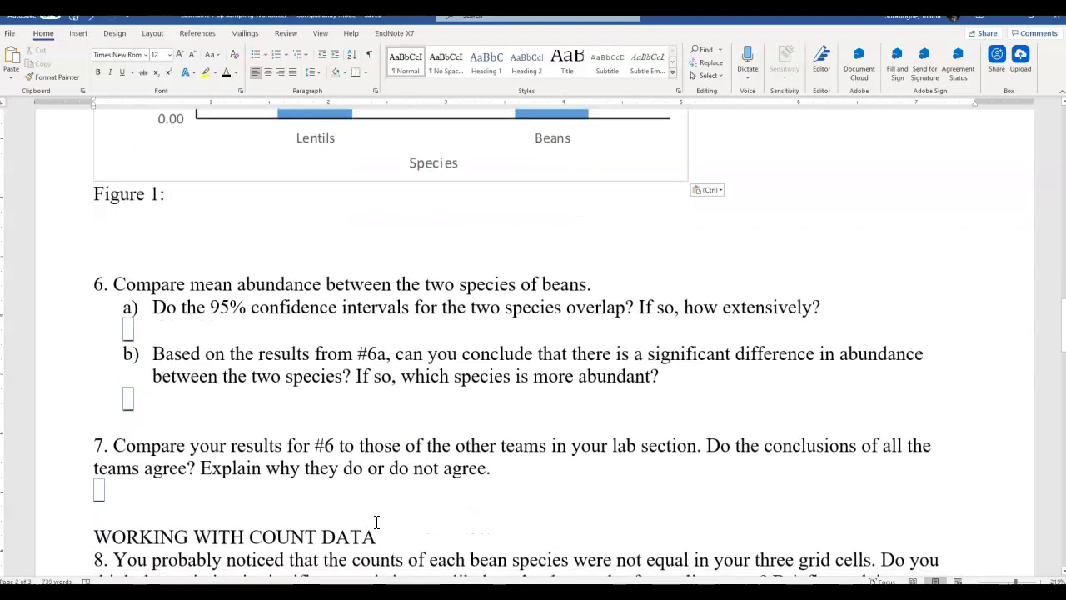
pyautogui.scroll(-2, 376, 523)
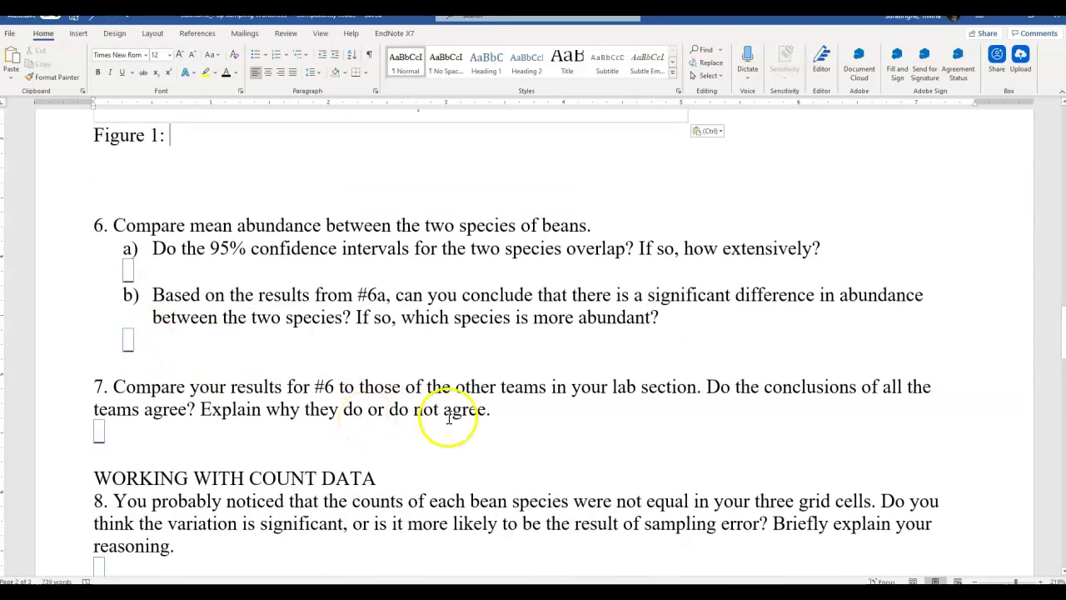
pyautogui.click(506, 435)
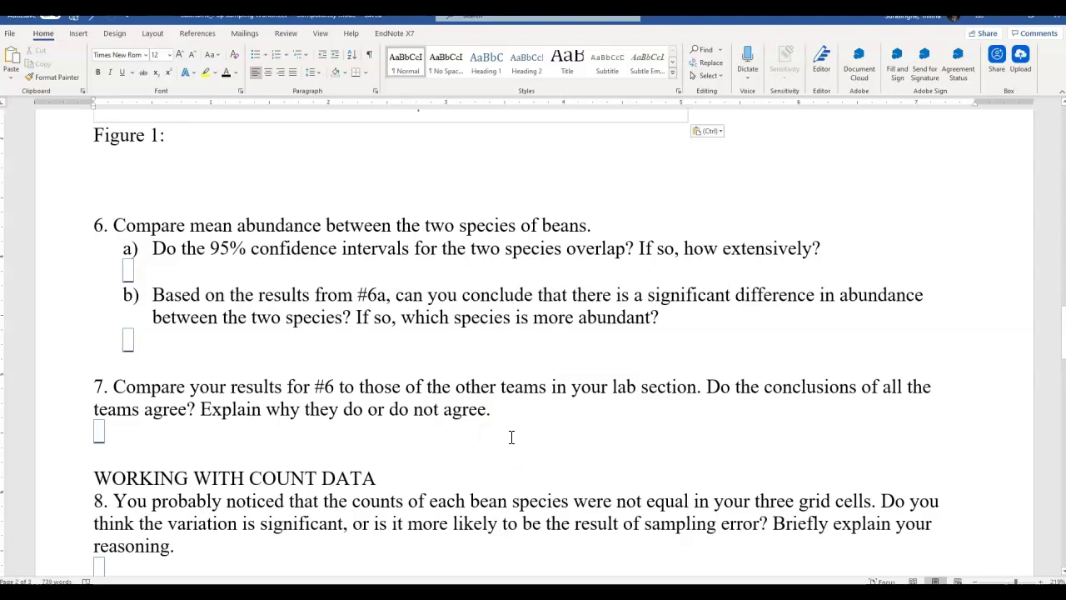
# - Compare the lentil and bean error bars in the chart against the confidence-interval overlap questions in 6a and 6b
pyautogui.scroll(5, 511, 436)
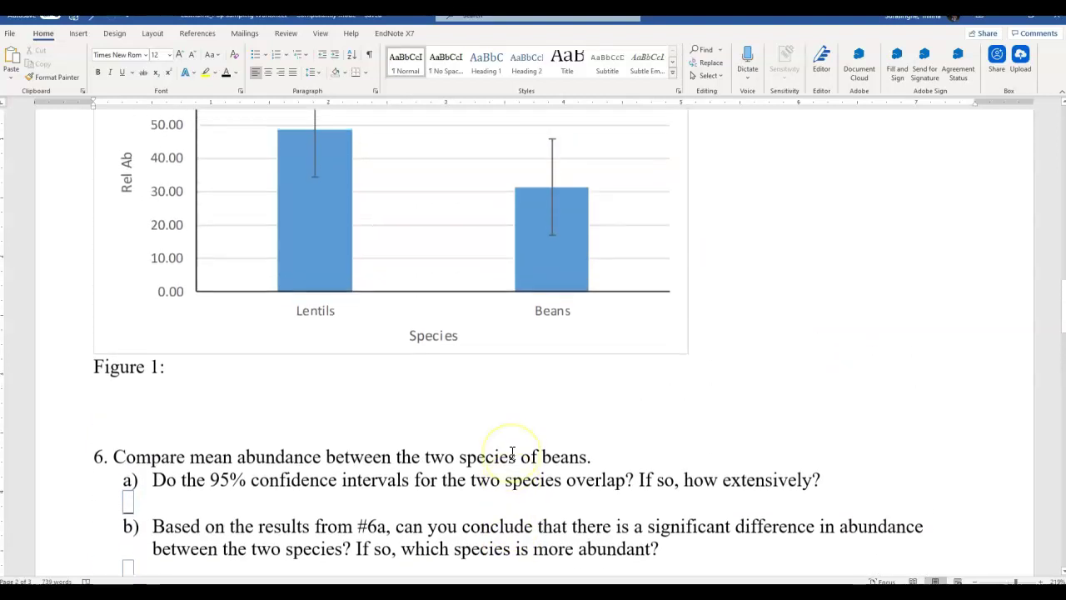
pyautogui.scroll(4, 511, 453)
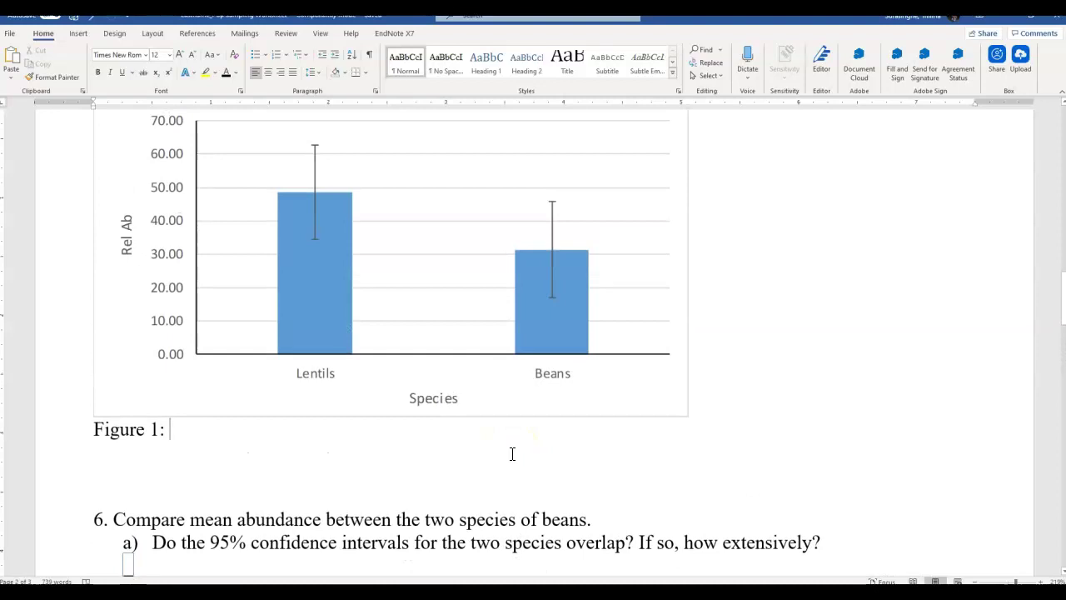
pyautogui.scroll(-5, 513, 454)
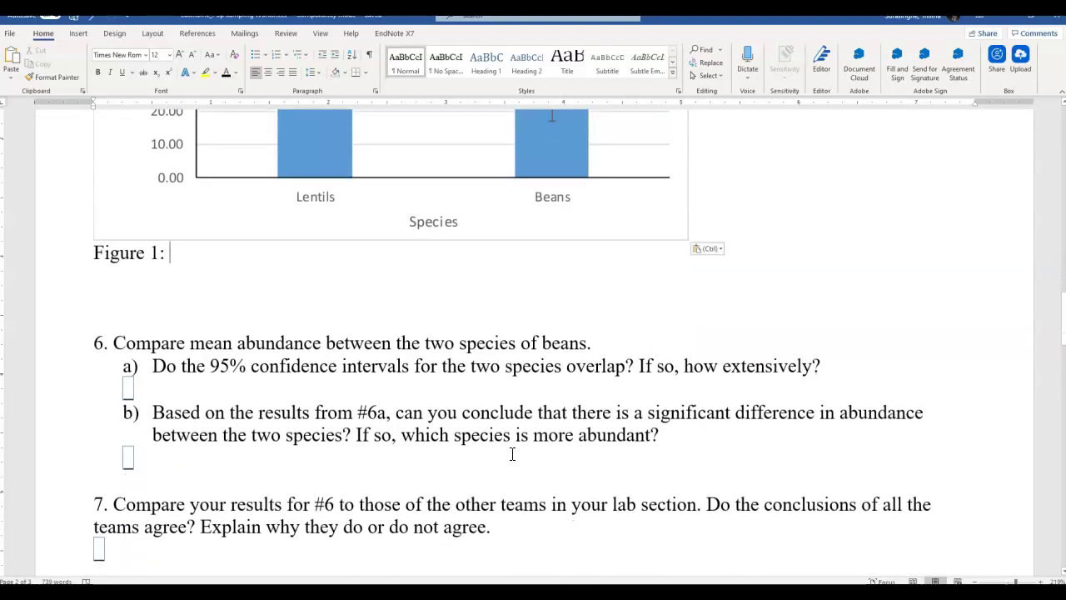
pyautogui.scroll(5, 513, 454)
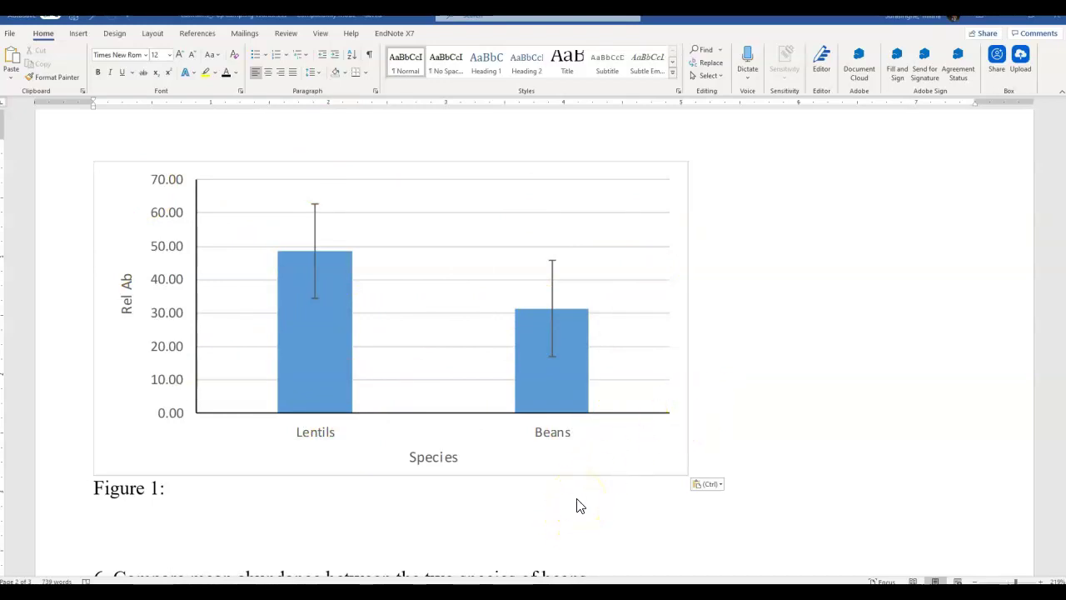
pyautogui.scroll(-1, 583, 483)
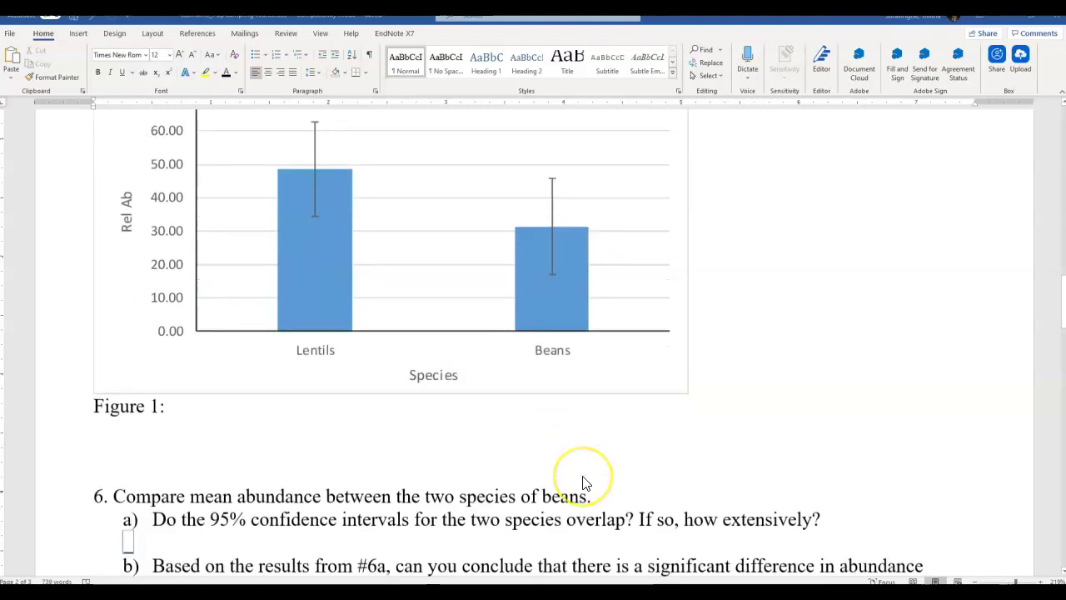
pyautogui.scroll(-3, 583, 483)
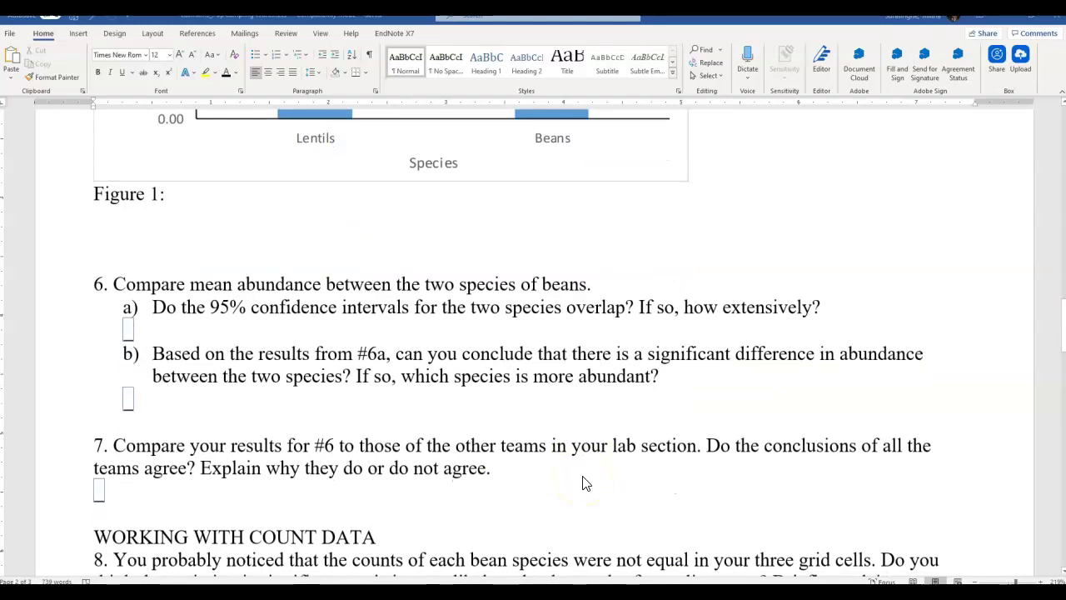
pyautogui.scroll(2, 583, 483)
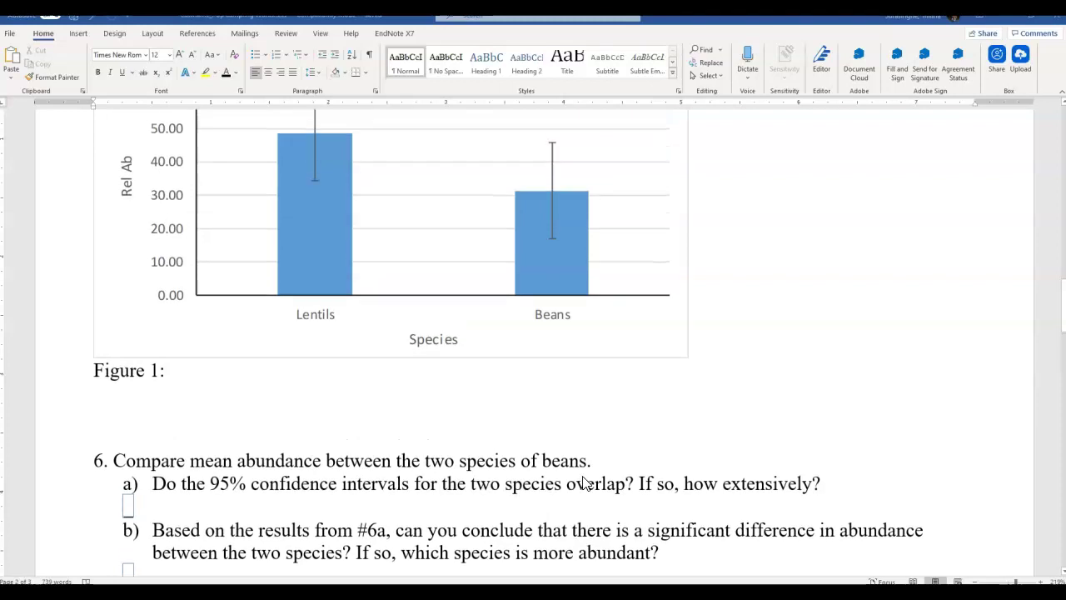
pyautogui.scroll(1, 585, 483)
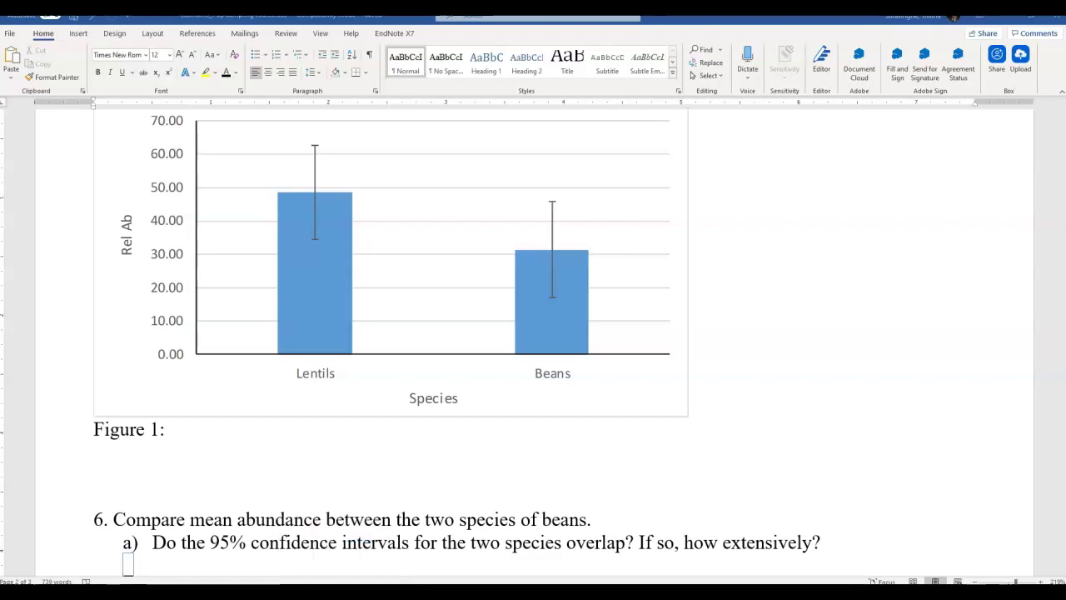
# - Switch to the PowerPoint presentation and show slide 4, "Comparing Means Using 95% CIs", as a full-screen slide show
pyautogui.hotkey('alt', 'Tab')
pyautogui.scroll(10, 60, 226)
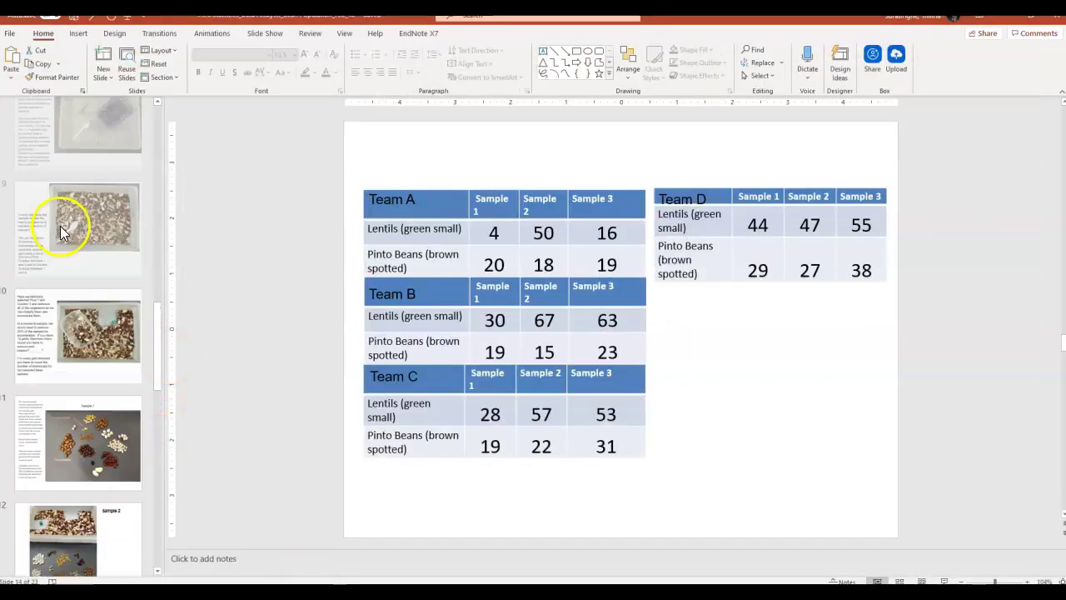
pyautogui.click(95, 465)
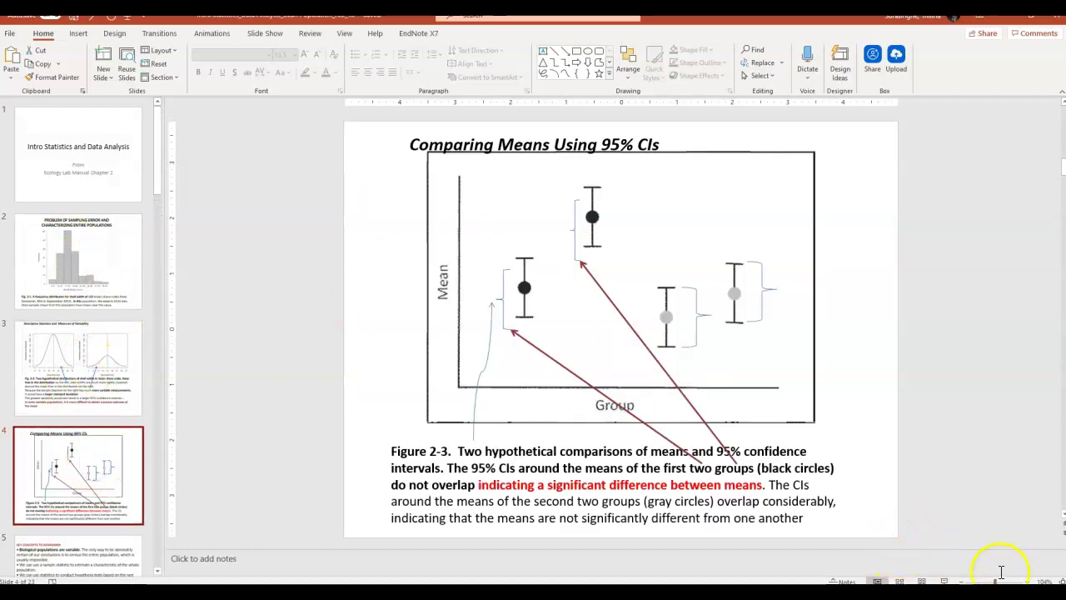
pyautogui.click(941, 580)
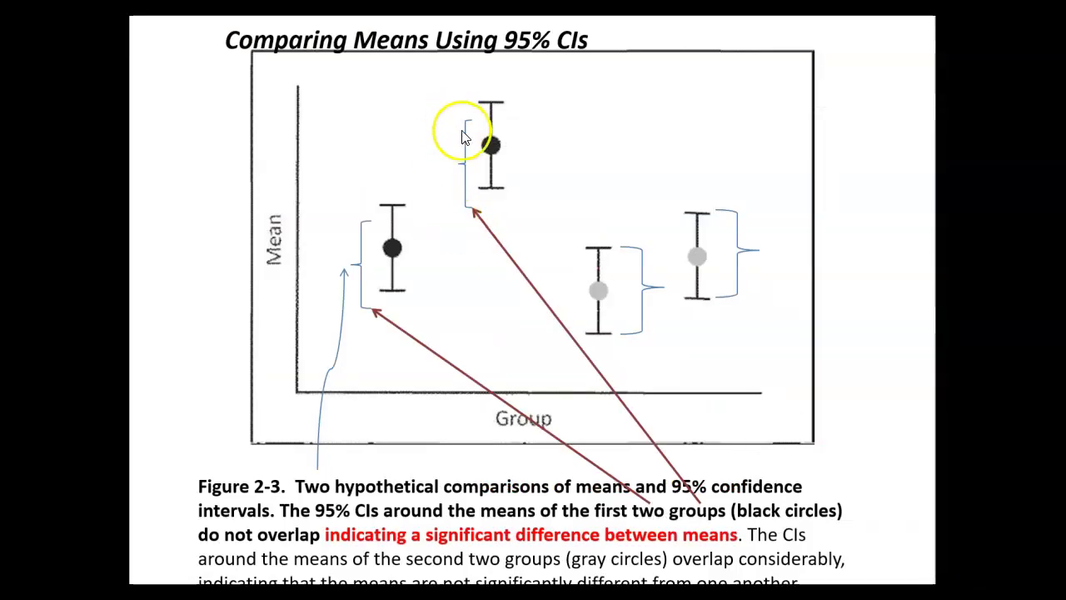